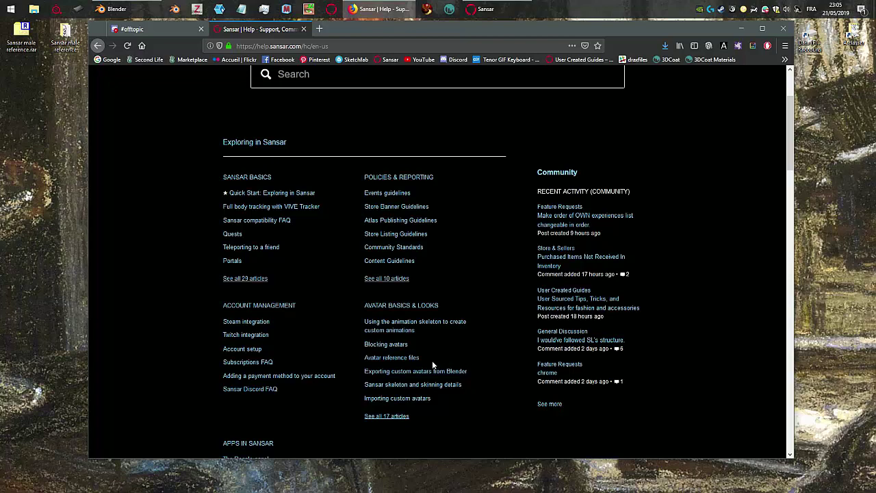
# - Open the "Old avatar reference files (fbx with textures)" post in the Sansar community's User Created Guides
pyautogui.scroll(3, 405, 235)
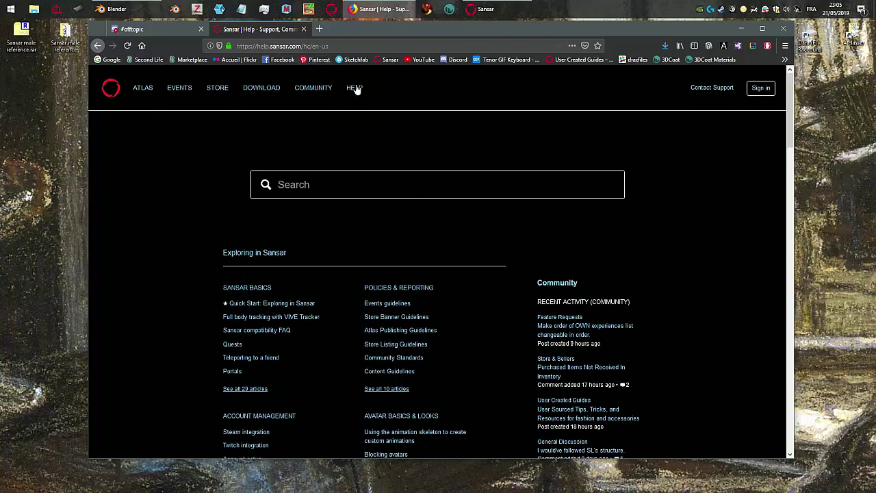
pyautogui.scroll(-4, 397, 307)
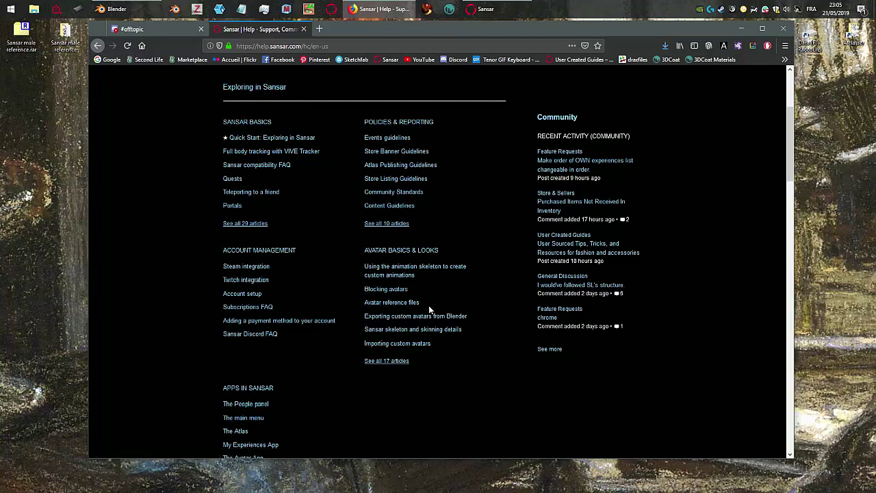
pyautogui.scroll(5, 428, 303)
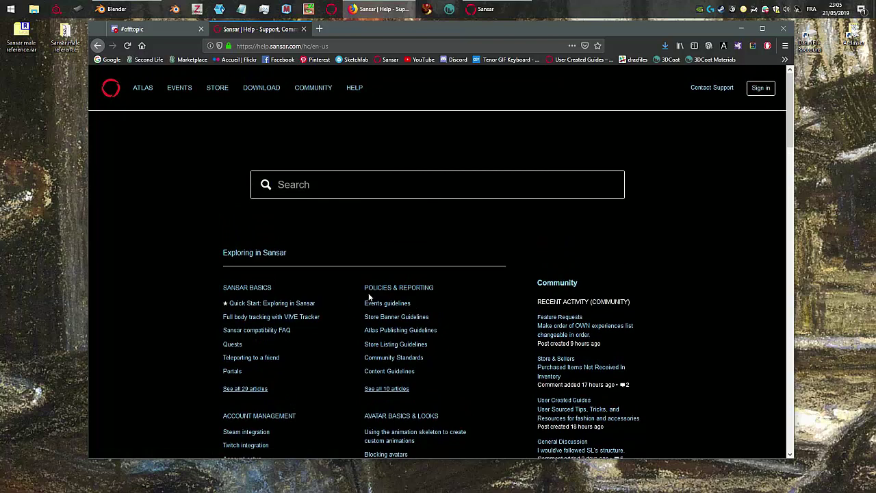
pyautogui.click(323, 95)
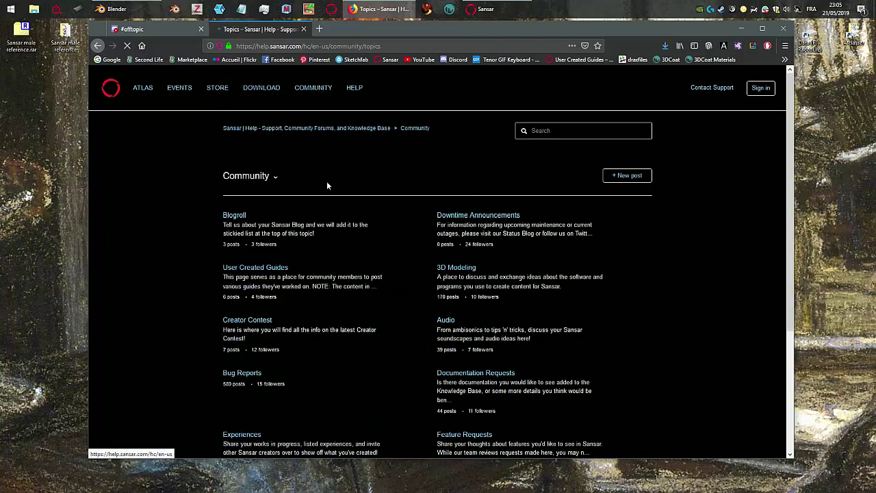
pyautogui.click(260, 272)
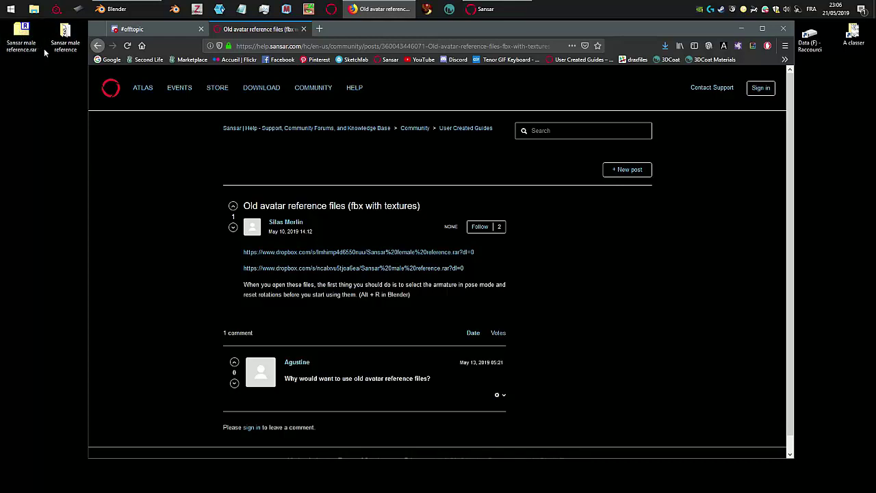
# - Inspect the texture and model files in the desktop folder "Sansar male reference", and close the folder window
pyautogui.doubleClick(63, 37)
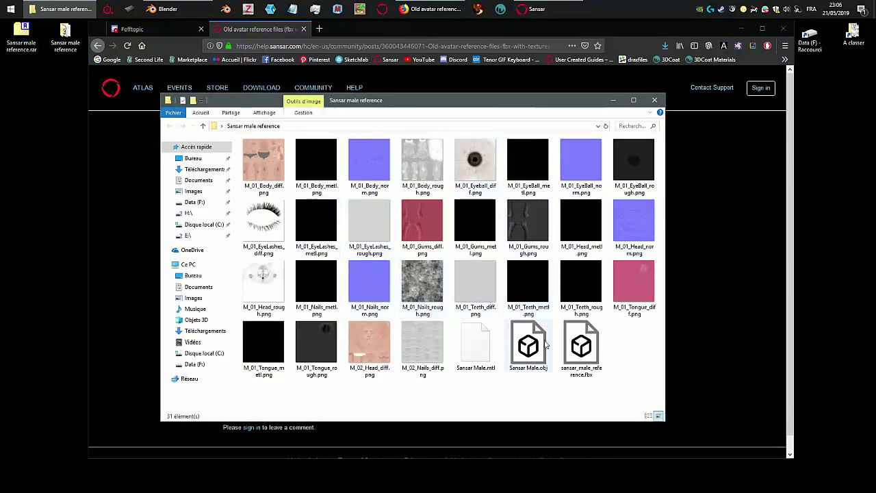
pyautogui.click(654, 100)
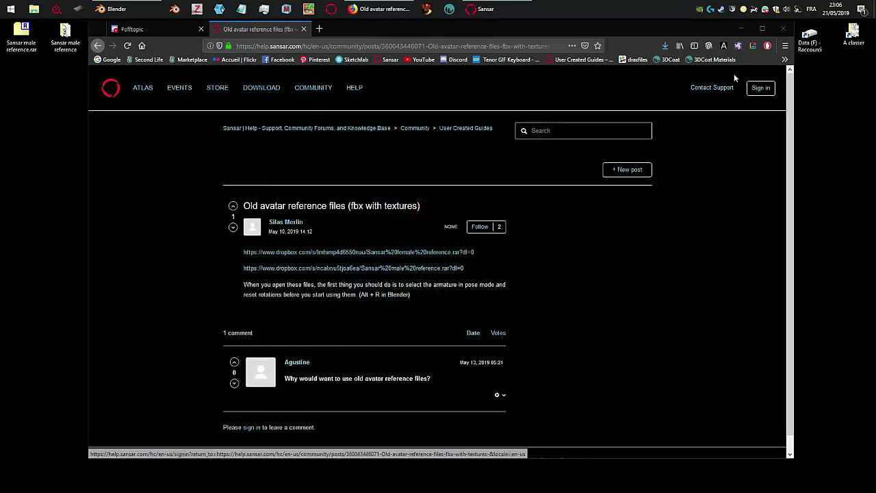
# - Switch to Blender and import sansar_male_reference.fbx from the Sansar male reference folder on the desktop
pyautogui.click(132, 12)
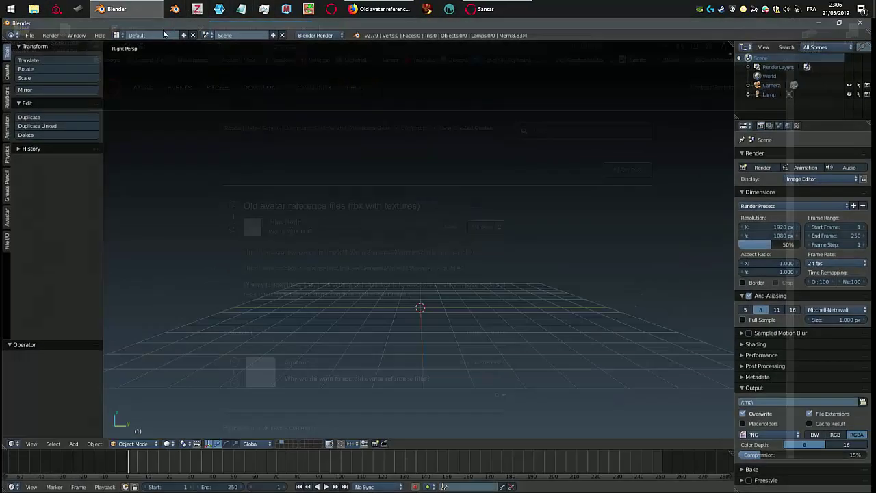
pyautogui.click(28, 36)
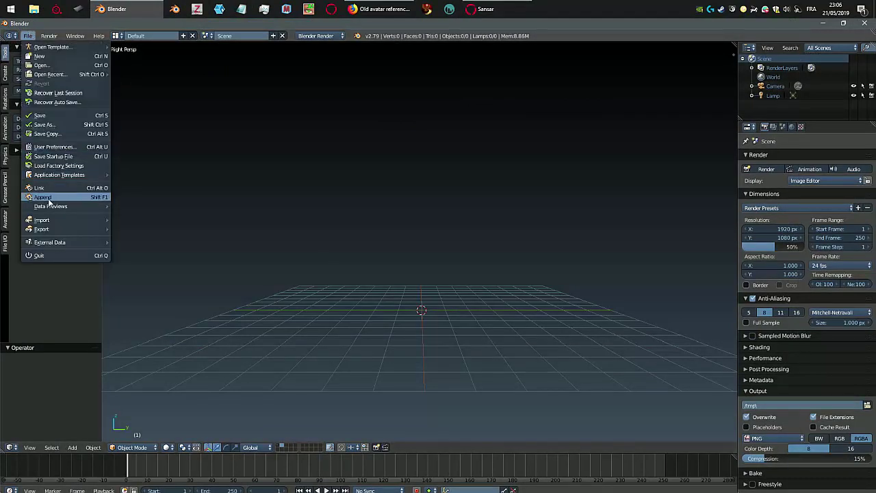
pyautogui.moveTo(43, 219)
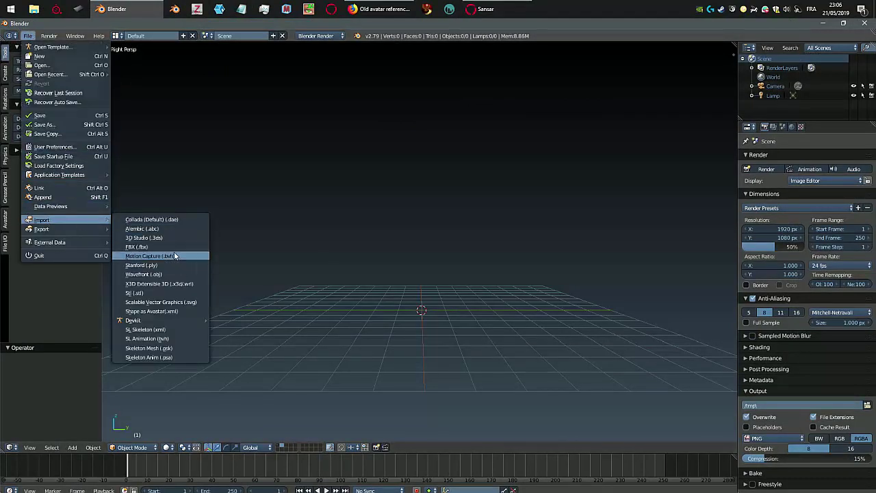
pyautogui.click(171, 247)
pyautogui.click(27, 140)
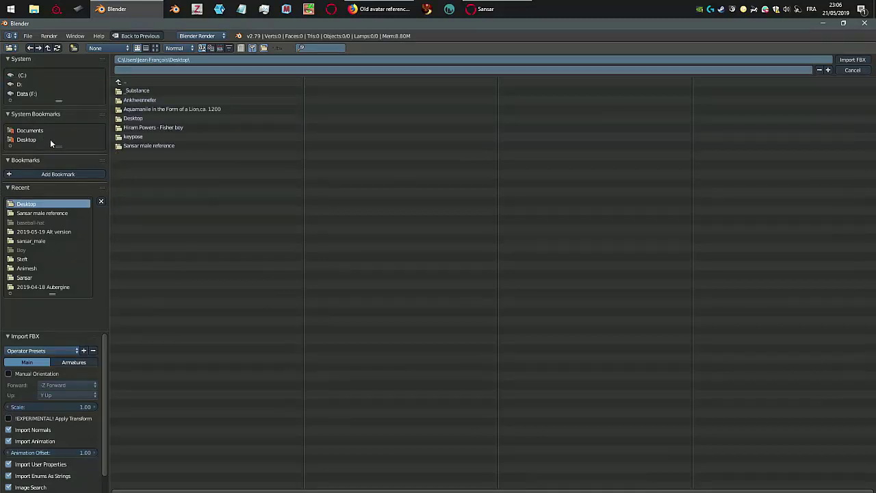
pyautogui.click(163, 146)
pyautogui.click(172, 91)
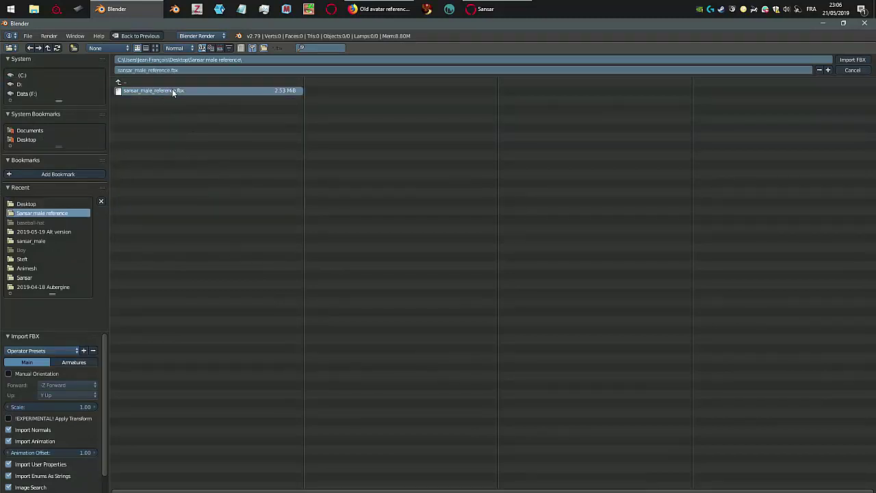
pyautogui.doubleClick(171, 91)
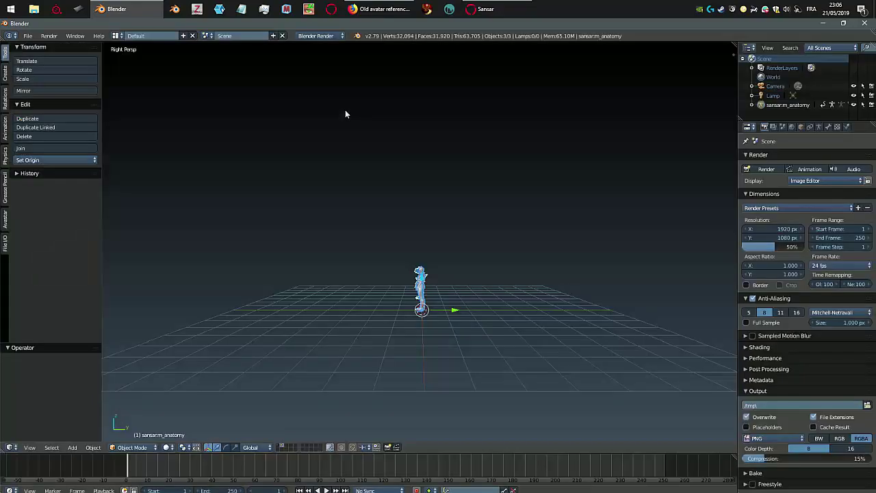
# - Clear the rotation of all the avatar armature's bones in Pose Mode and insert a LocRot keyframe for them
pyautogui.moveTo(381, 238); pyautogui.dragTo(405, 321, button='middle')
pyautogui.scroll(8, 405, 325)
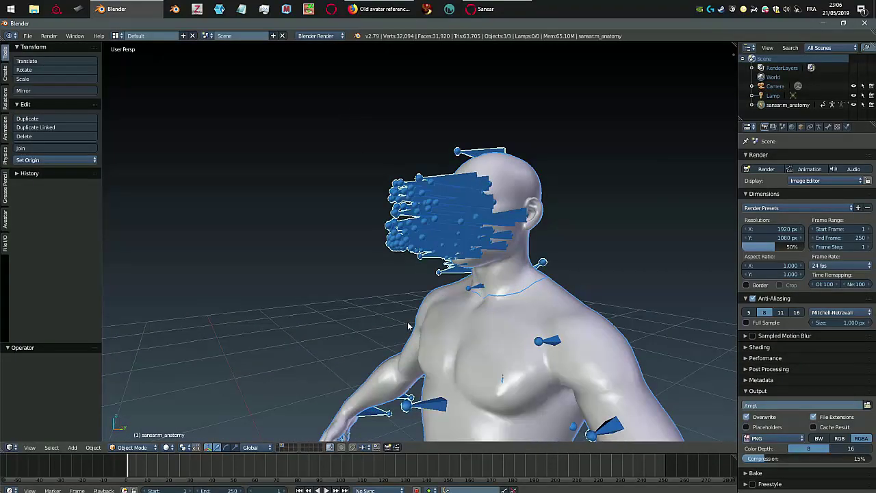
pyautogui.moveTo(388, 281); pyautogui.dragTo(385, 227, button='middle')
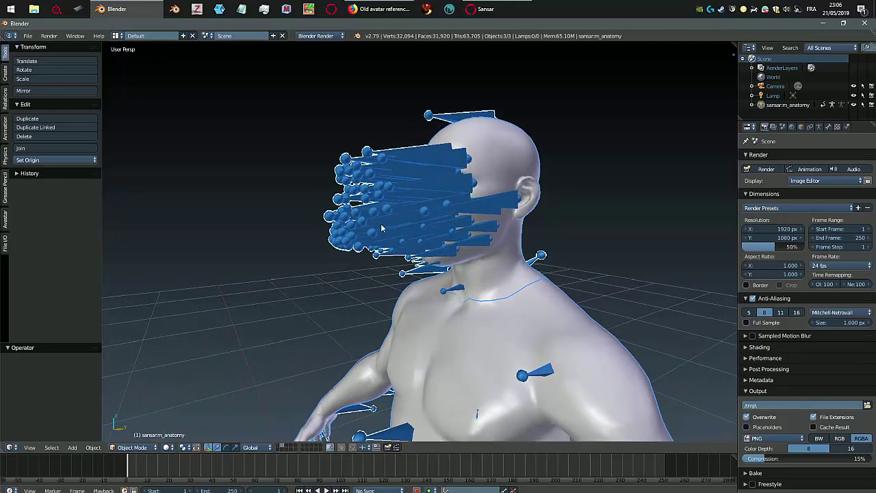
pyautogui.rightClick(384, 222)
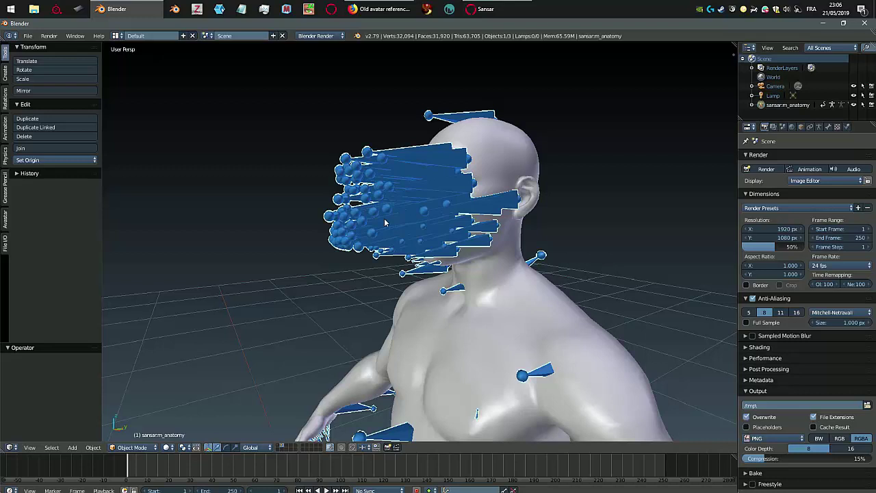
pyautogui.hotkey('ctrl', 'Tab')
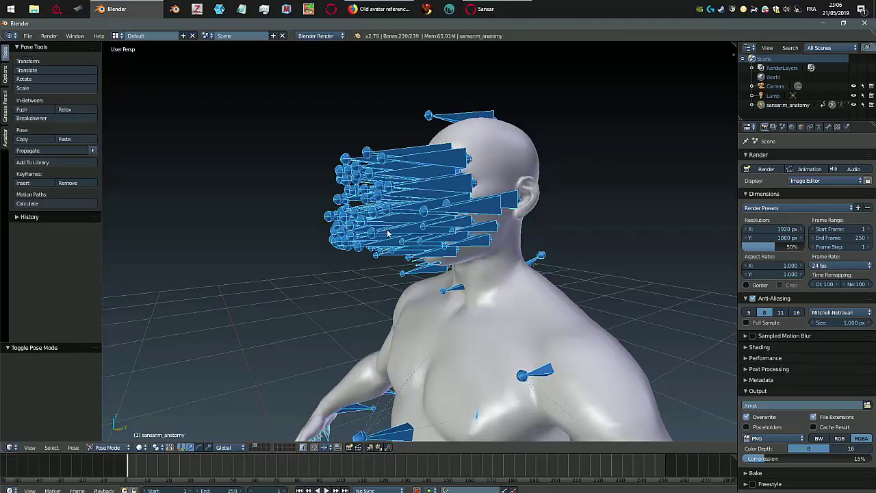
pyautogui.keyDown('shift'); pyautogui.scroll(-4, 373, 302); pyautogui.keyUp('shift')
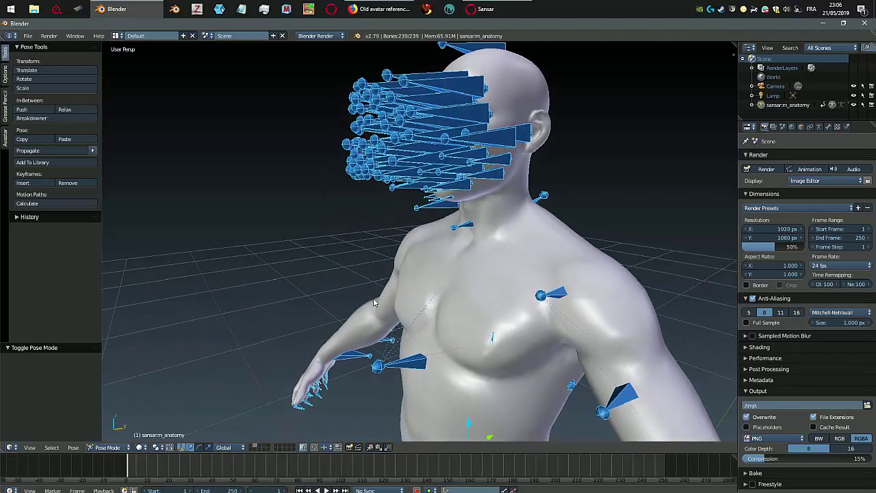
pyautogui.hotkey('alt', 'r')
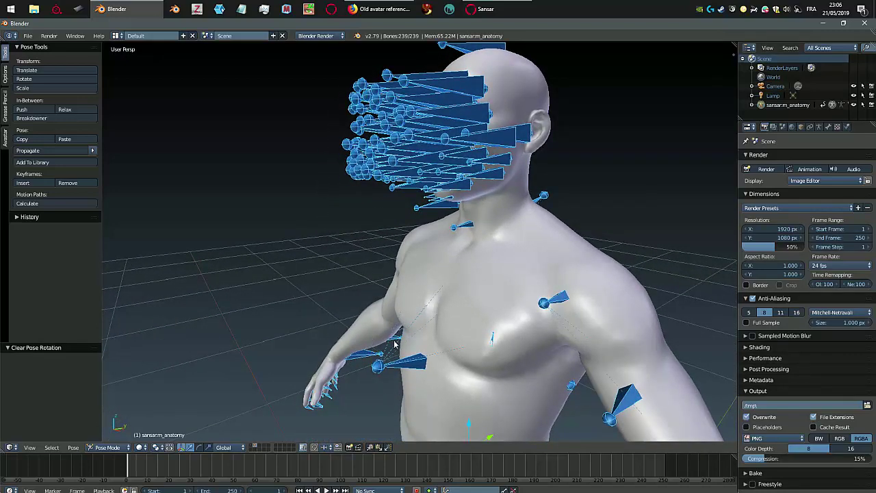
pyautogui.press('i')
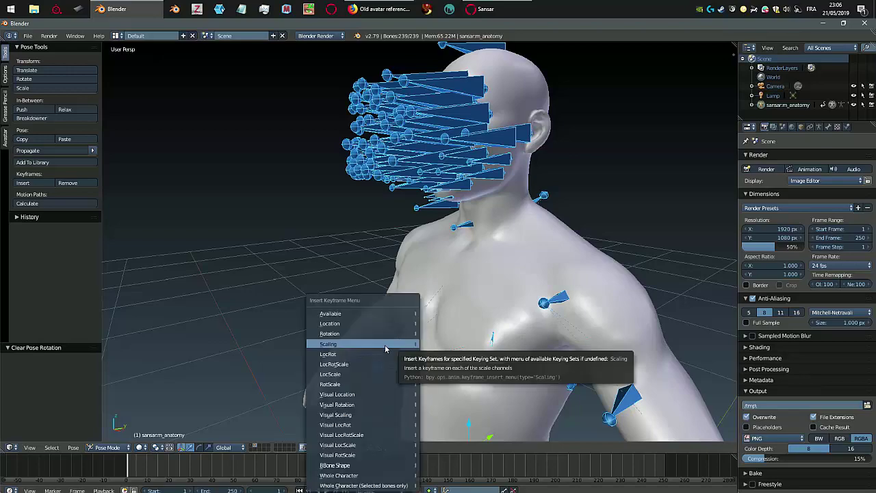
pyautogui.click(384, 353)
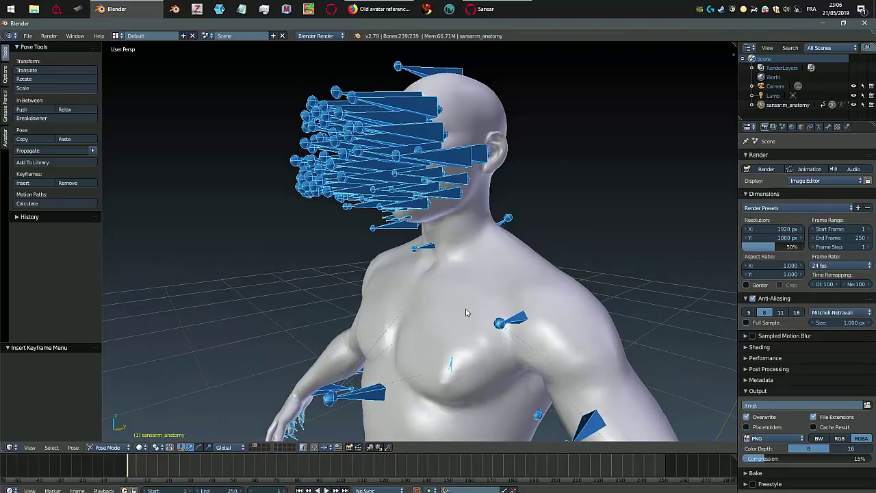
# - Reselect all the bones and hide the avatar's armature in the viewport
pyautogui.rightClick(372, 162)
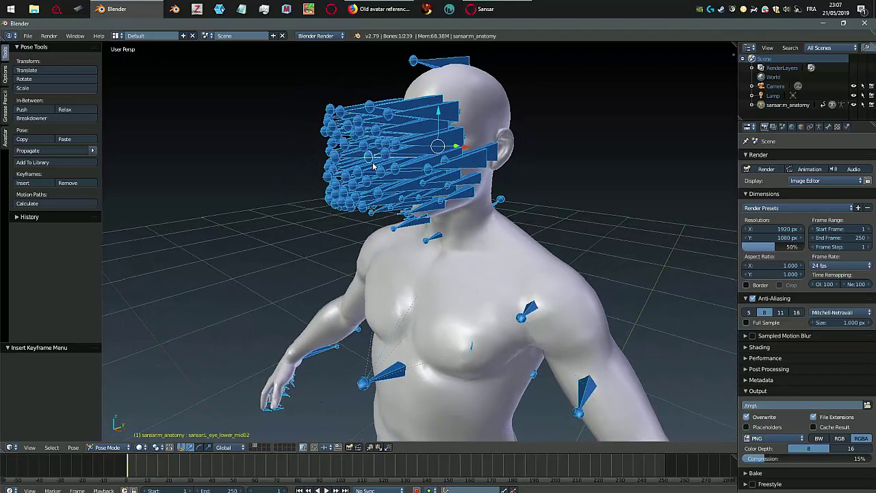
pyautogui.press('a')
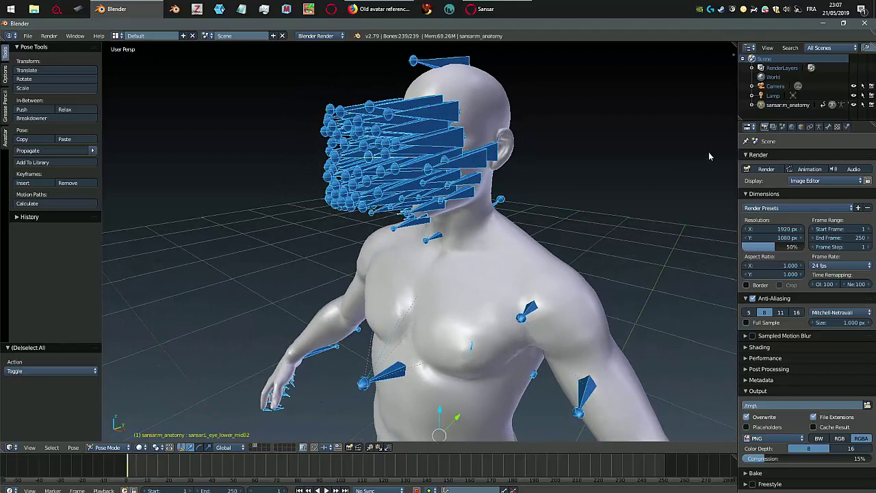
pyautogui.click(853, 106)
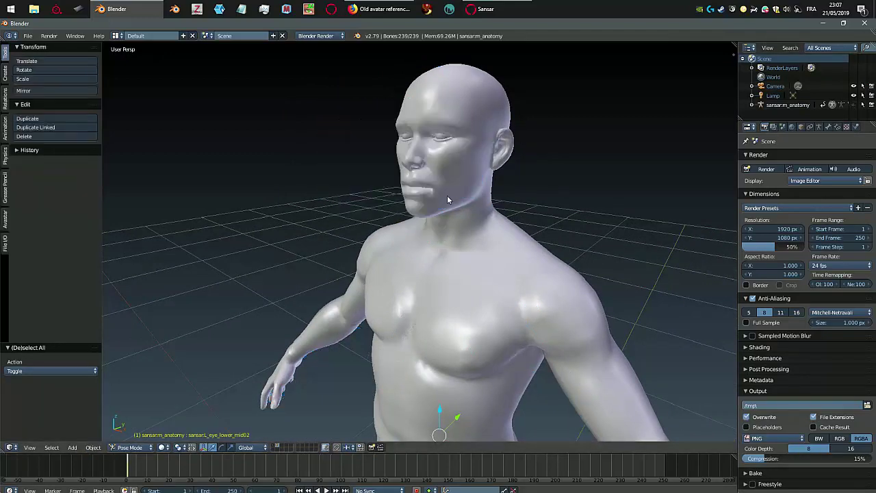
# - Join the avatar's full-body mesh and head mesh into one object, with the head as the active object
pyautogui.rightClick(499, 248)
pyautogui.moveTo(505, 248); pyautogui.dragTo(474, 227, button='middle')
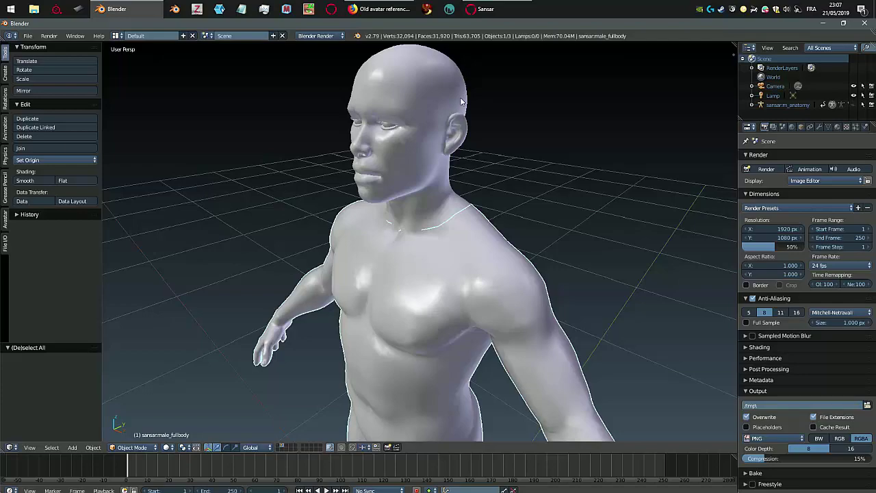
pyautogui.moveTo(461, 101); pyautogui.dragTo(460, 247, button='middle')
pyautogui.scroll(1, 462, 247)
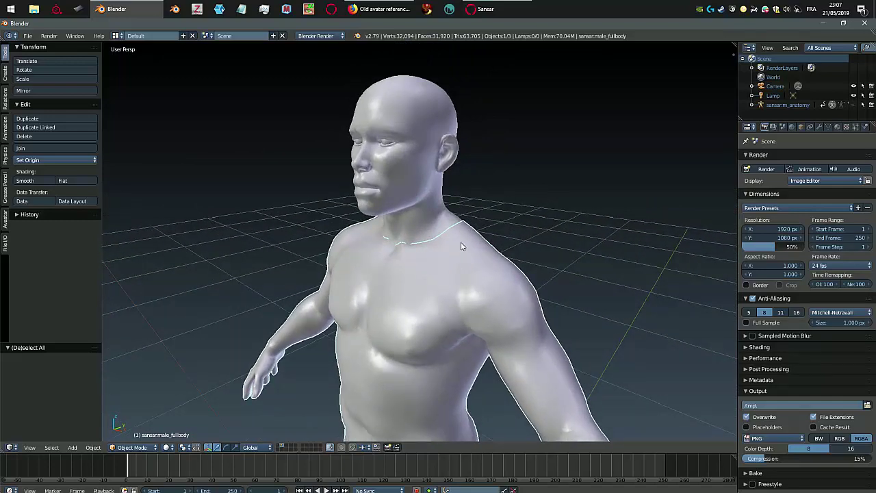
pyautogui.keyDown('shift'); pyautogui.rightClick(440, 117); pyautogui.keyUp('shift')
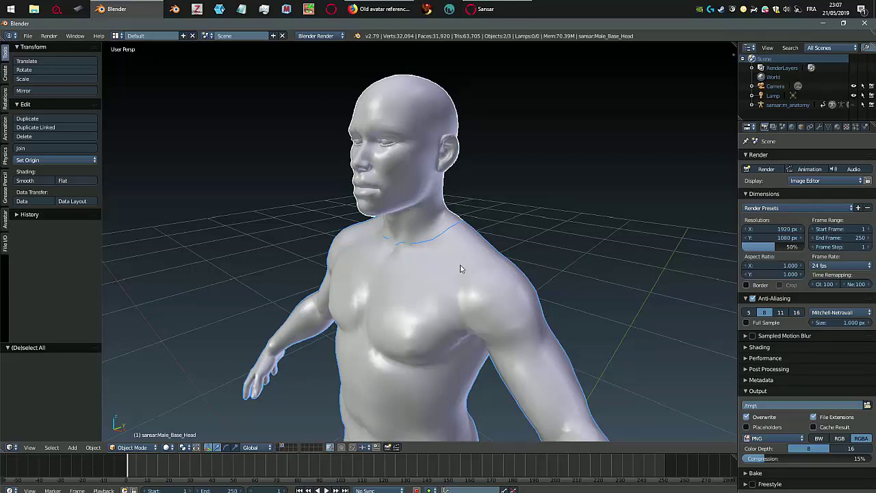
pyautogui.click(45, 149)
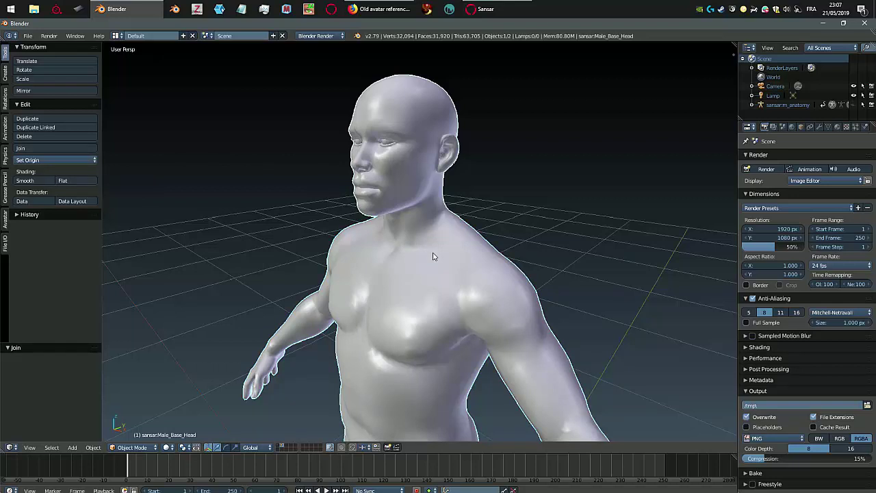
# - Enter Edit Mode on the joined mesh and select only the linked geometry of the body and the head
pyautogui.press('Tab')
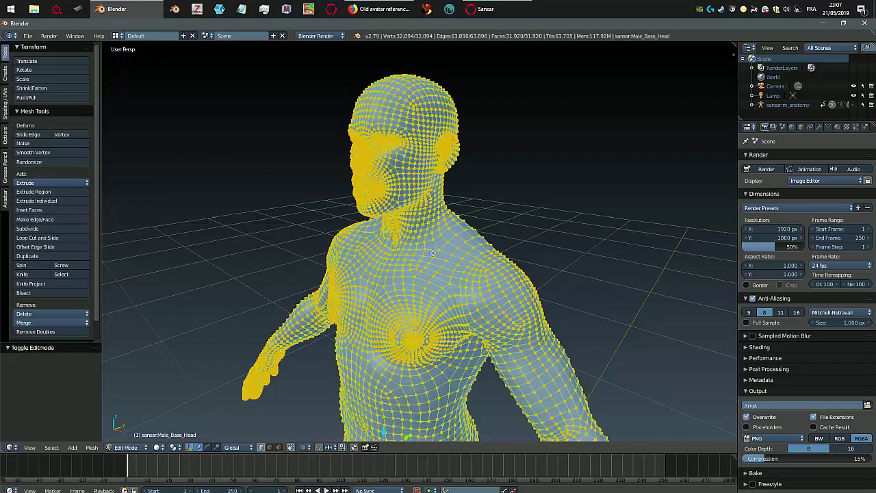
pyautogui.press('a')
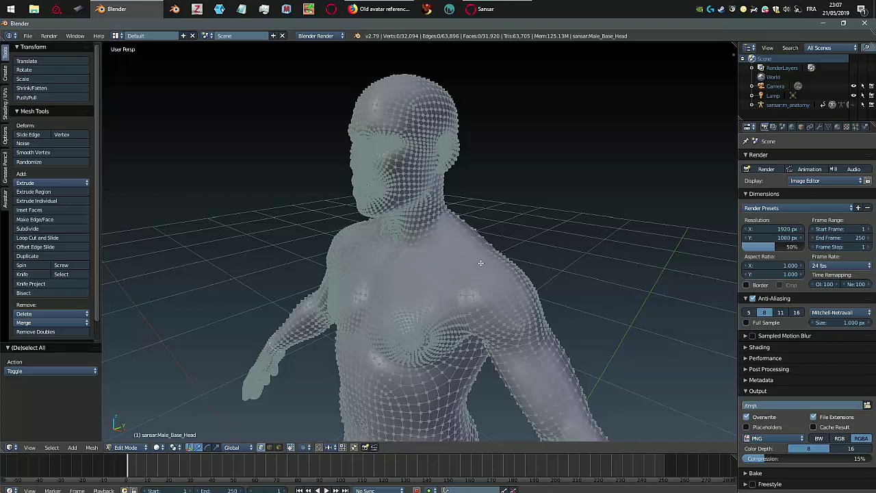
pyautogui.press('l')
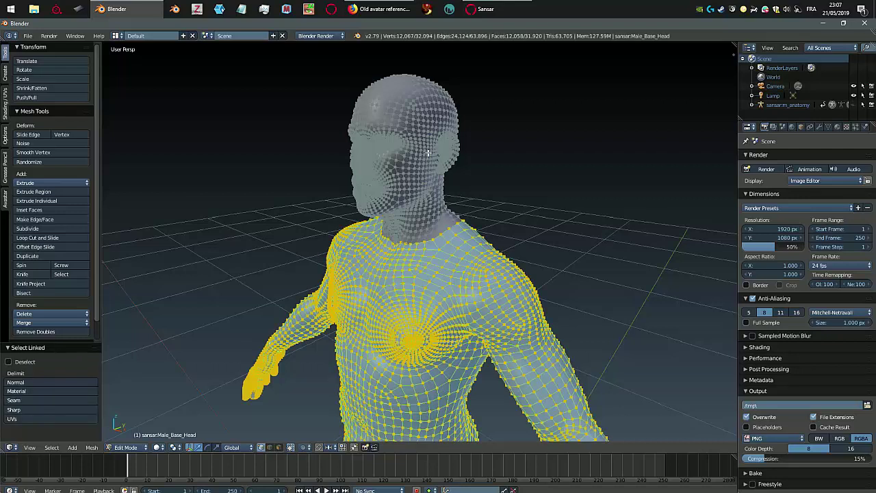
pyautogui.press('l')
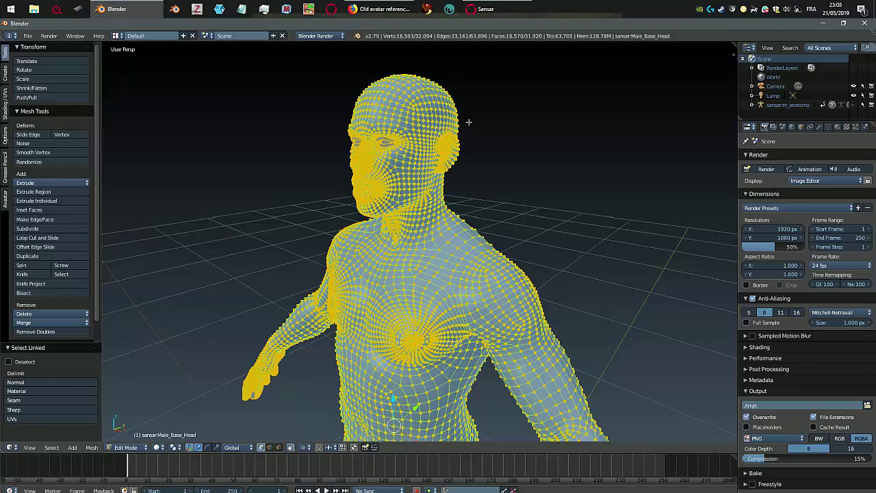
# - Merge the overlapping vertices of the selected body and head with Remove Doubles
pyautogui.press('space')
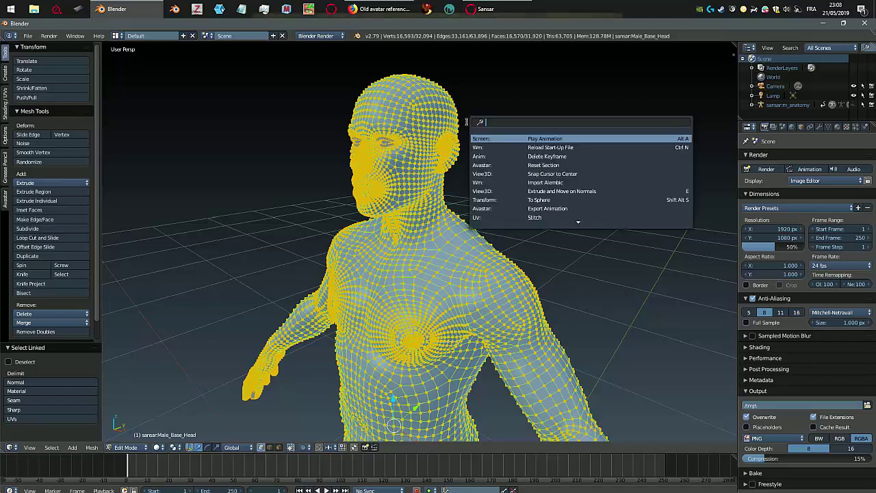
pyautogui.write('se')
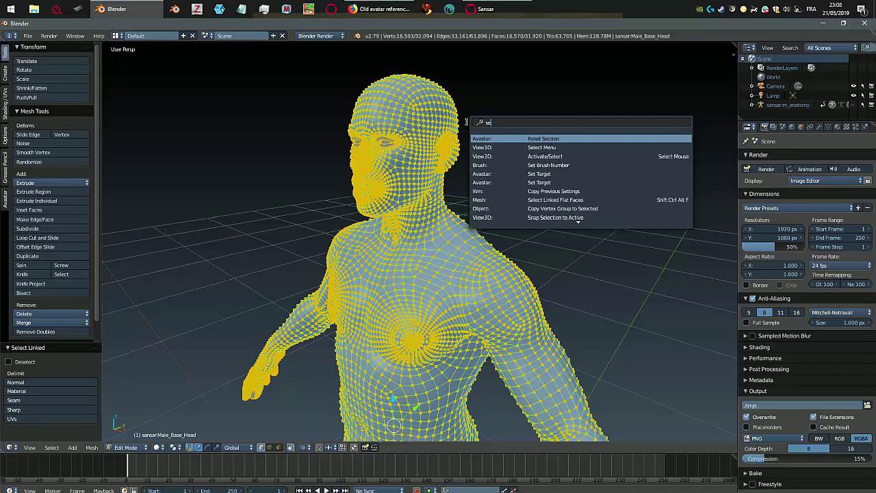
pyautogui.press('BackSpace')
pyautogui.press('BackSpace')
pyautogui.write('remo')
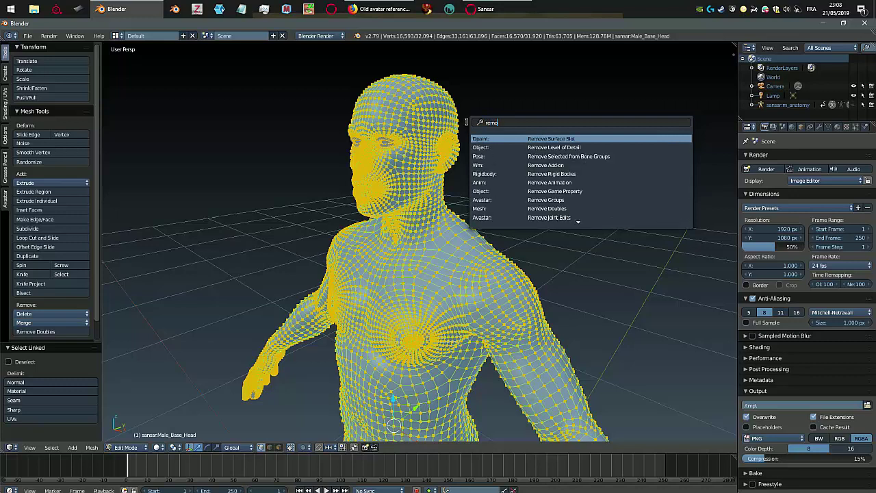
pyautogui.write('ve doubles')
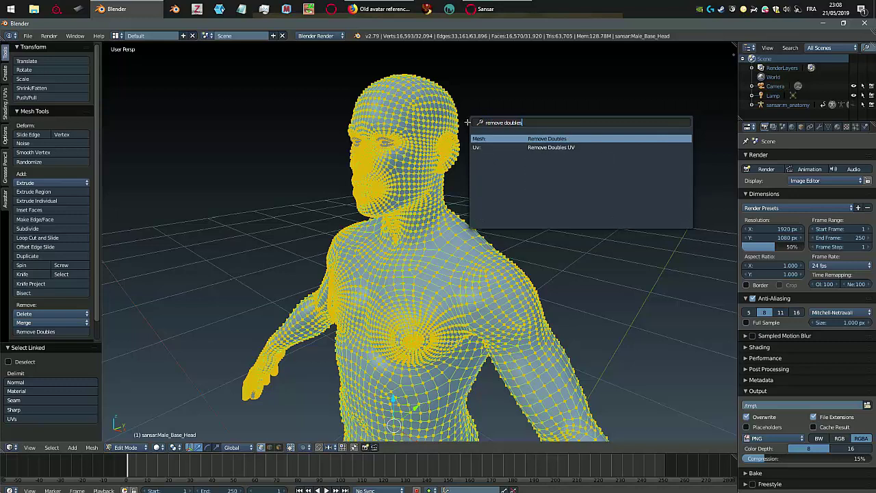
pyautogui.press('Return')
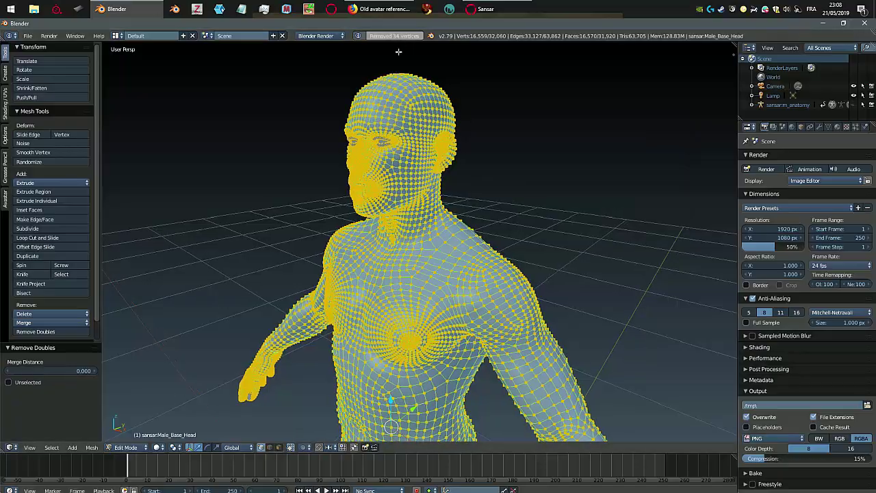
# - Deselect everything and reselect the merged body and head as one linked piece of geometry
pyautogui.scroll(1, 417, 88)
pyautogui.moveTo(417, 89); pyautogui.dragTo(460, 269, button='middle')
pyautogui.press('a')
pyautogui.scroll(2, 446, 142)
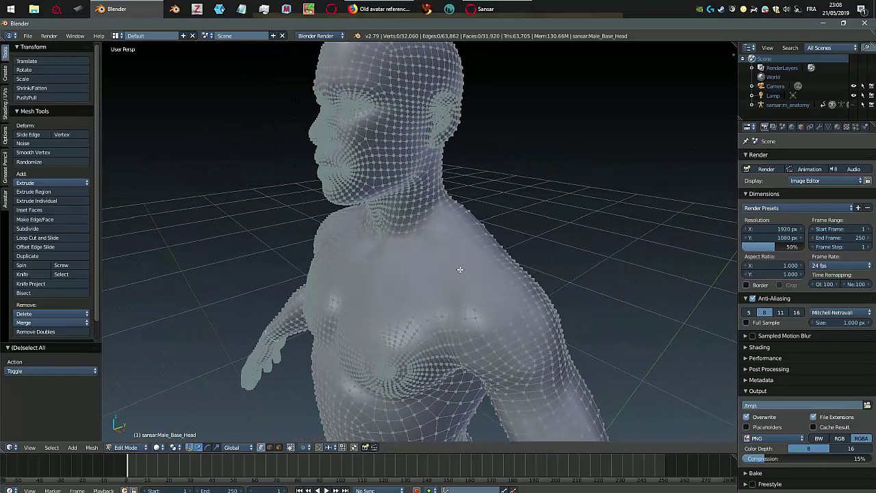
pyautogui.press('l')
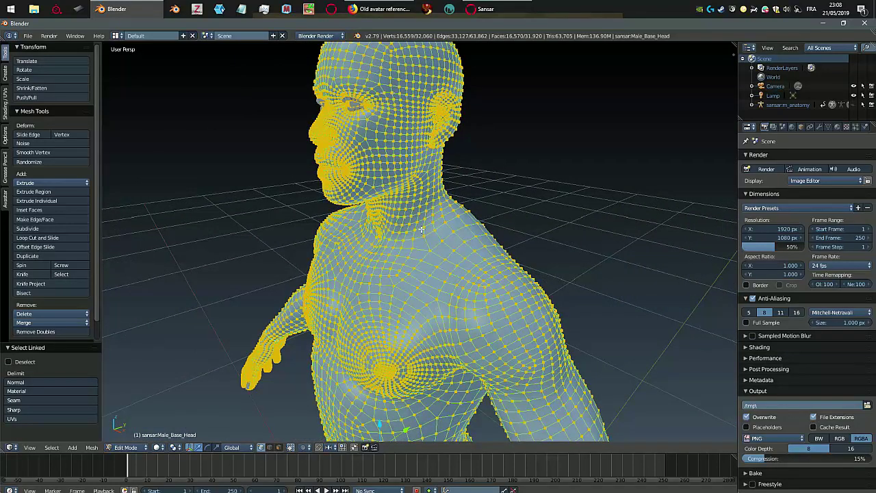
# - Add both eyeballs and the linked upper and lower eyelash pieces to the selection
pyautogui.scroll(4, 420, 229)
pyautogui.moveTo(421, 228); pyautogui.dragTo(387, 244, button='middle')
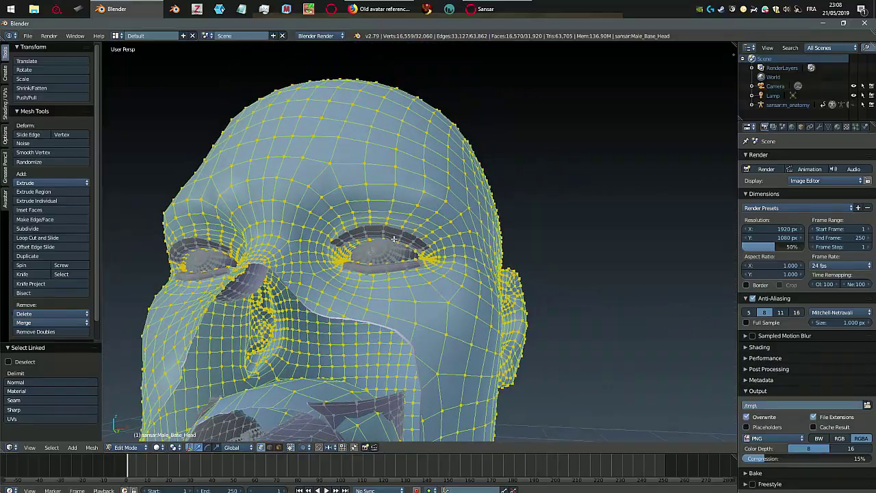
pyautogui.press('l')
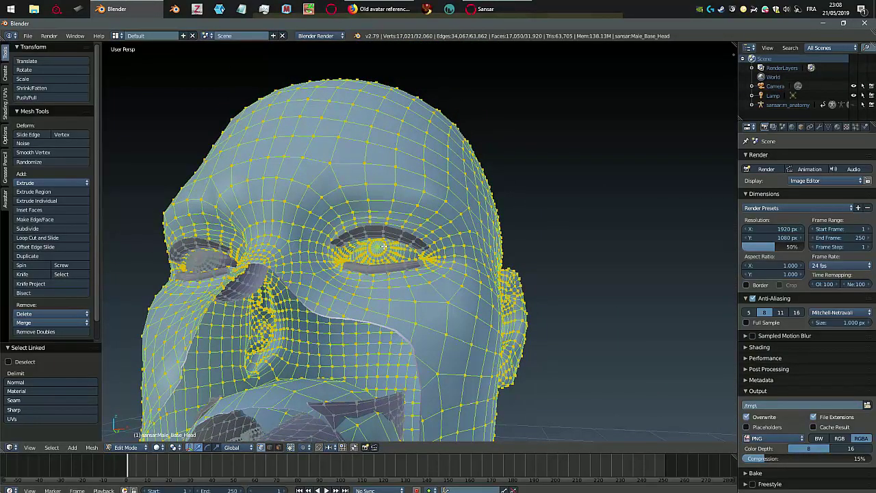
pyautogui.press('l')
pyautogui.press('l')
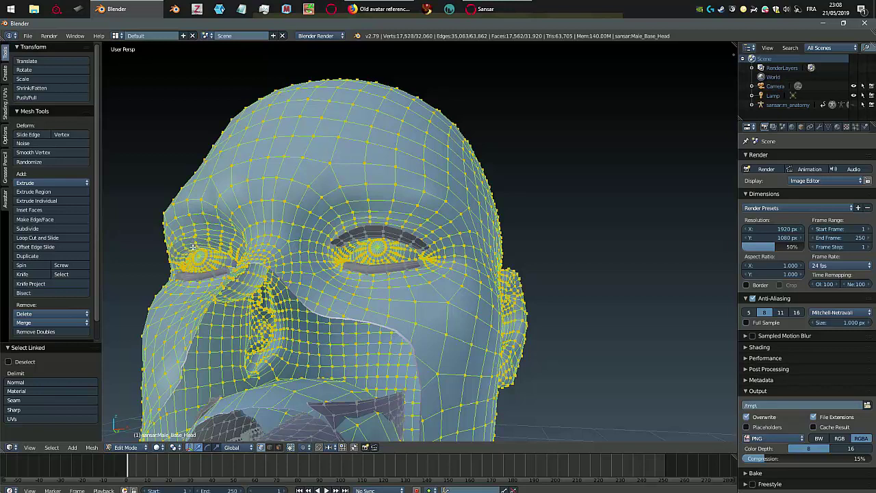
pyautogui.press('l')
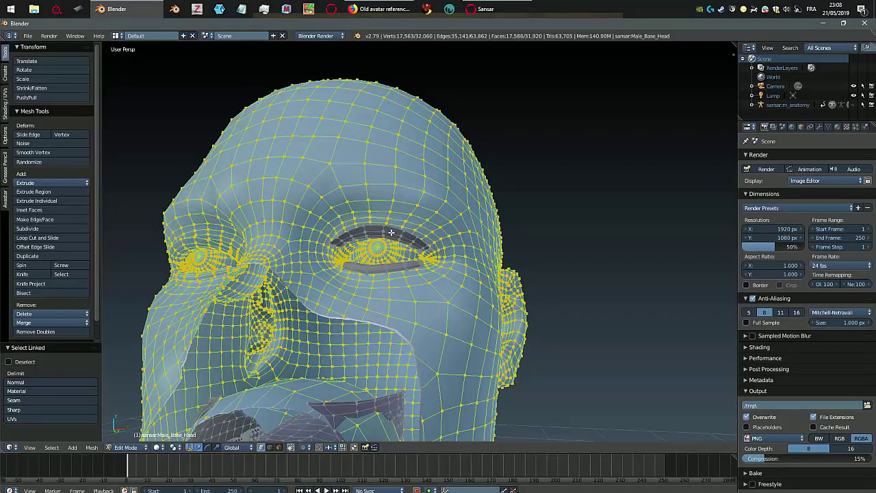
pyautogui.press('l')
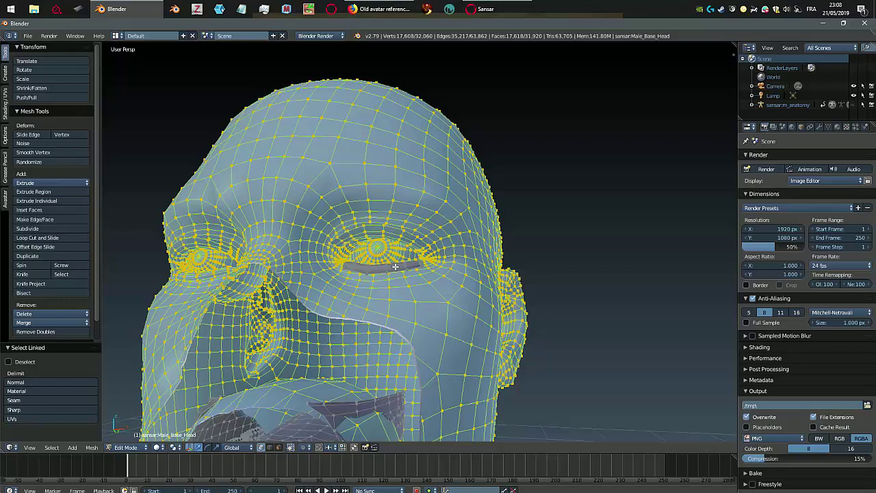
pyautogui.press('l')
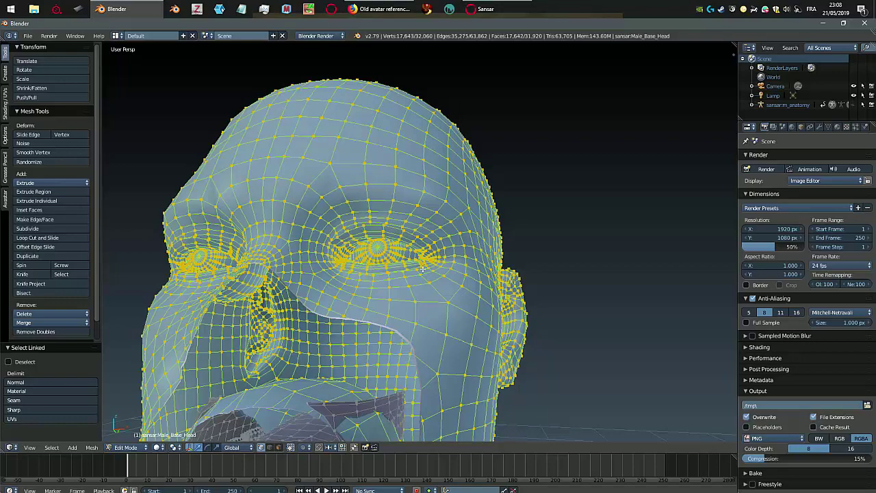
# - Invert the selection to select the remaining geometry instead, and inspect it on the hands and feet
pyautogui.scroll(-4, 422, 268)
pyautogui.moveTo(451, 249); pyautogui.dragTo(421, 269, button='middle')
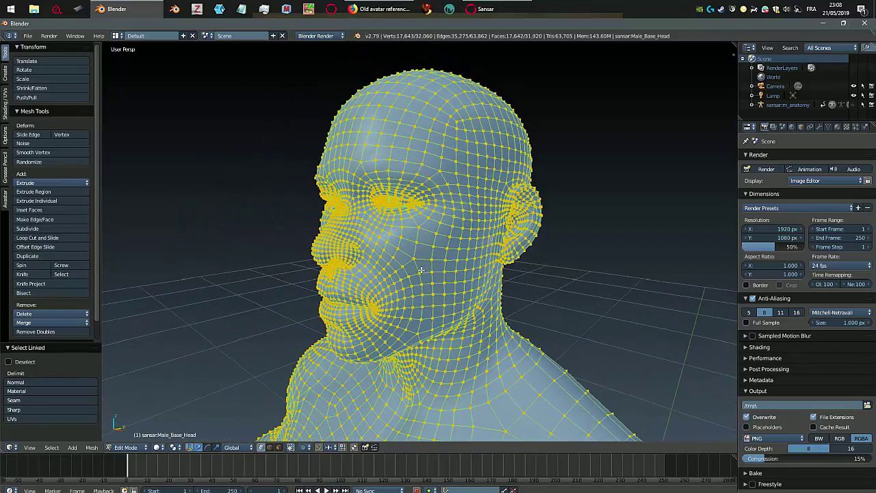
pyautogui.hotkey('ctrl', 'i')
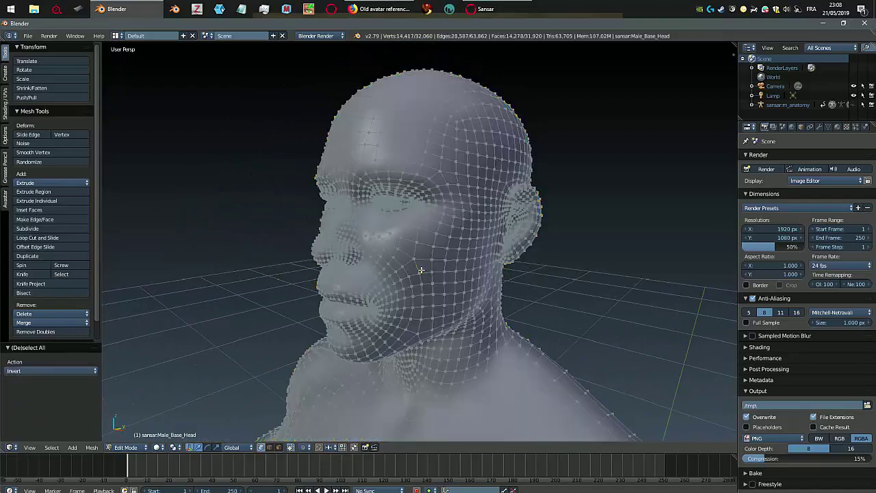
pyautogui.moveTo(420, 270); pyautogui.dragTo(430, 258, button='middle')
pyautogui.keyDown('shift'); pyautogui.moveTo(461, 250); pyautogui.dragTo(507, 417, button='middle'); pyautogui.keyUp('shift')
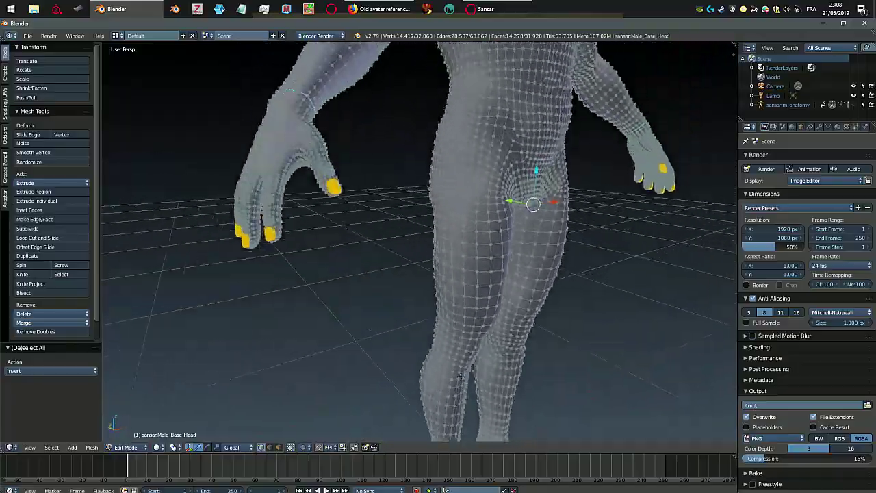
pyautogui.scroll(5, 479, 328)
pyautogui.keyDown('shift'); pyautogui.moveTo(465, 288); pyautogui.dragTo(446, 362, button='middle'); pyautogui.keyUp('shift')
pyautogui.scroll(-15, 459, 375)
# - Apply Decimate Geometry to the selected parts with a ratio of 0.168
pyautogui.press('space')
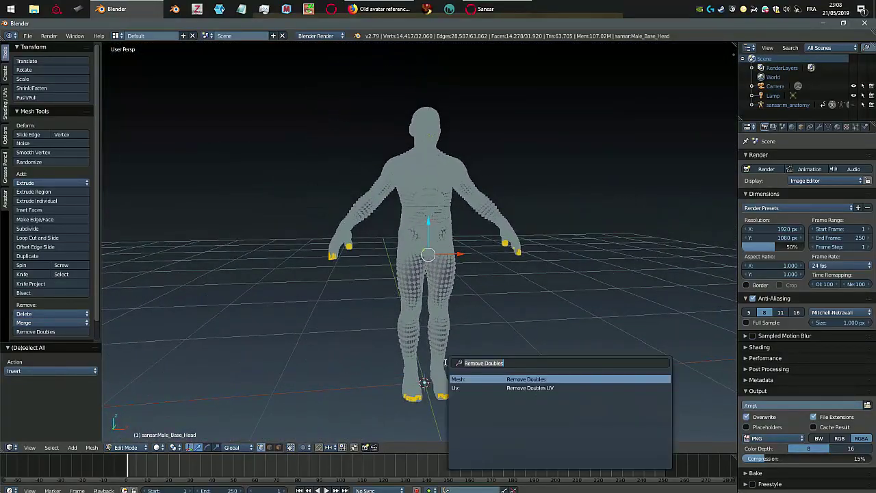
pyautogui.write('de')
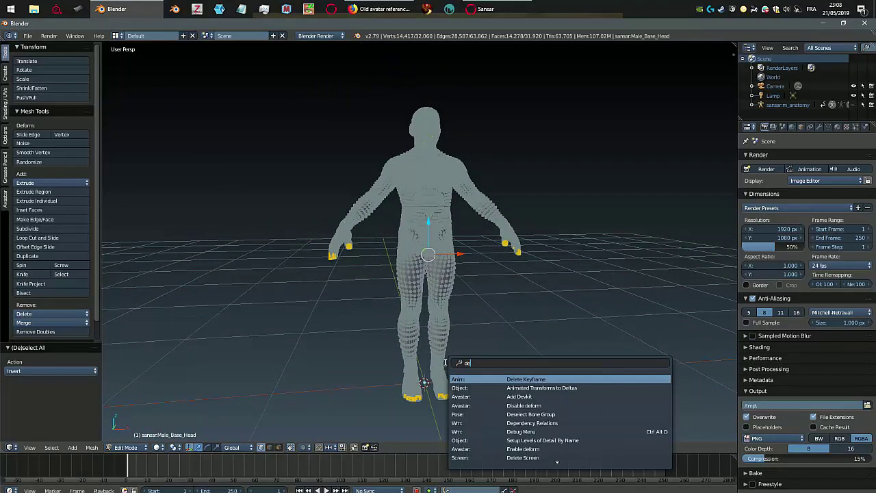
pyautogui.write('cimayte')
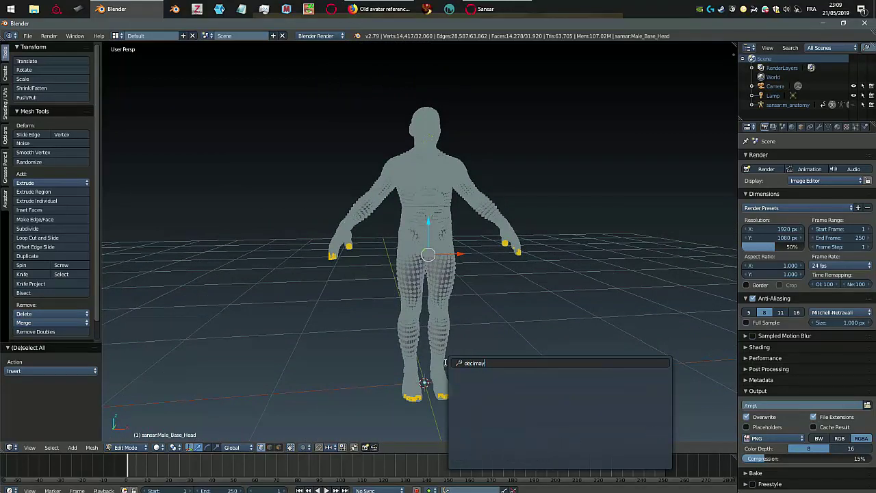
pyautogui.press('BackSpace')
pyautogui.write('te')
pyautogui.press('Return')
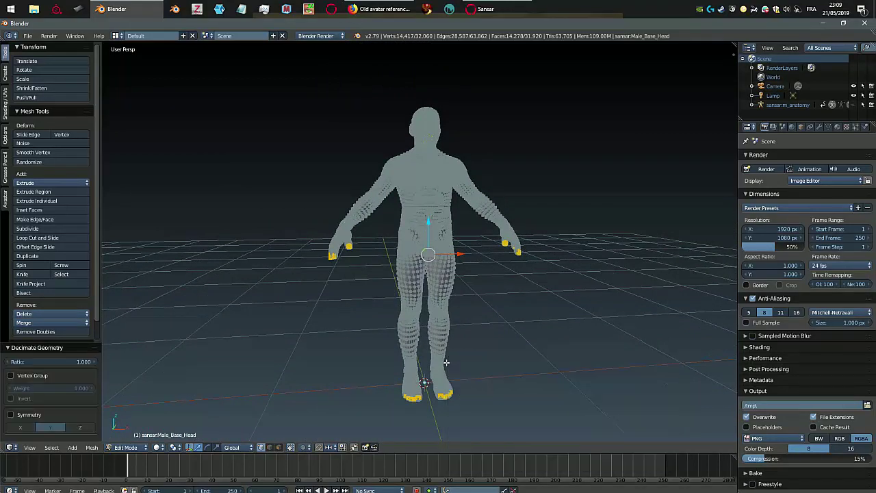
pyautogui.click(78, 364)
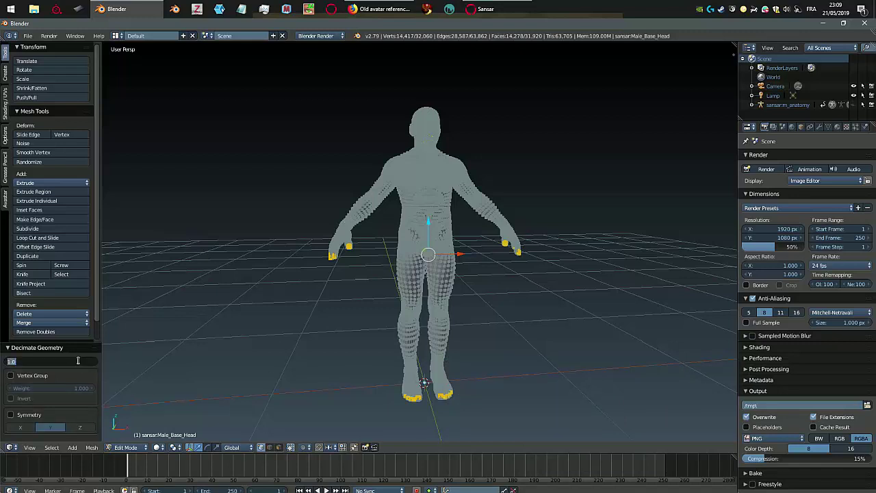
pyautogui.write('0')
pyautogui.write('.168')
pyautogui.press('Return')
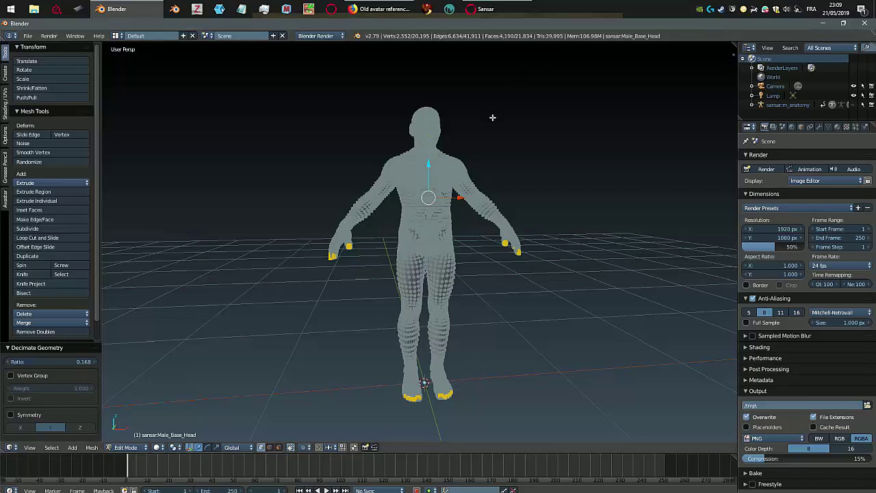
# - Return to Object Mode and unhide the avatar's armature in the viewport
pyautogui.scroll(1, 489, 120)
pyautogui.press('Tab')
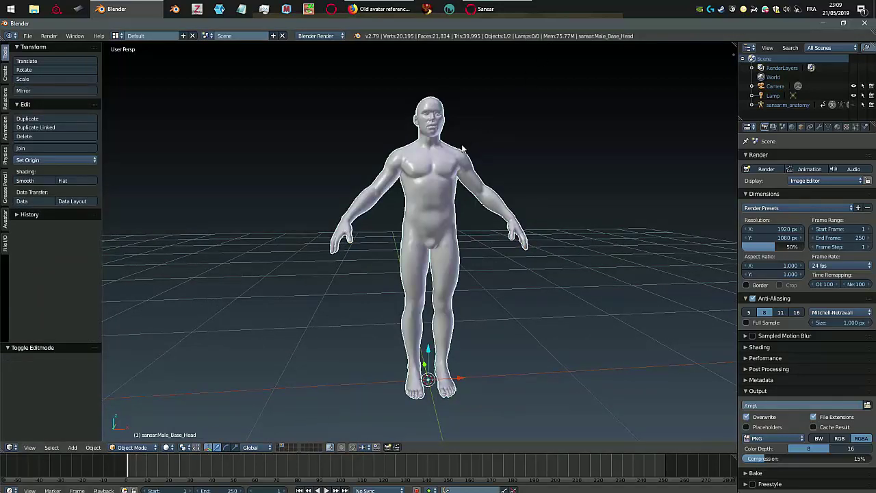
pyautogui.moveTo(462, 149); pyautogui.dragTo(444, 223, button='middle')
pyautogui.scroll(2, 444, 223)
pyautogui.scroll(1, 443, 223)
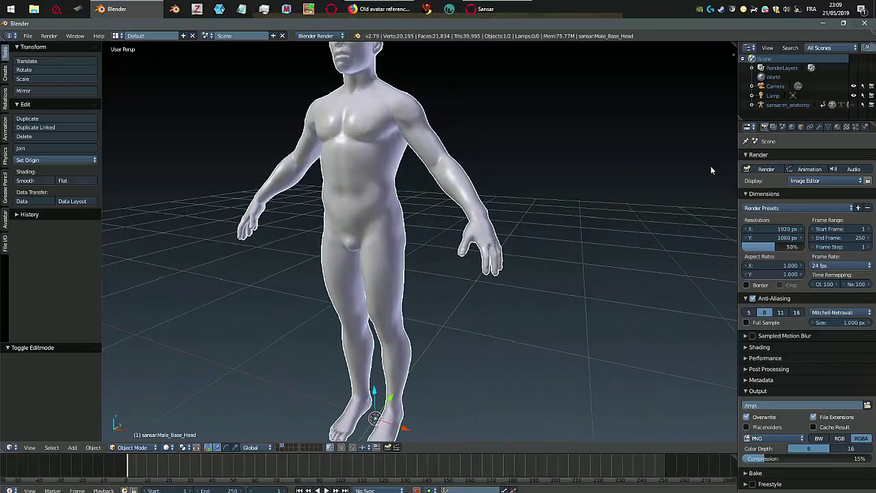
pyautogui.click(853, 105)
pyautogui.moveTo(510, 190); pyautogui.dragTo(457, 170, button='middle')
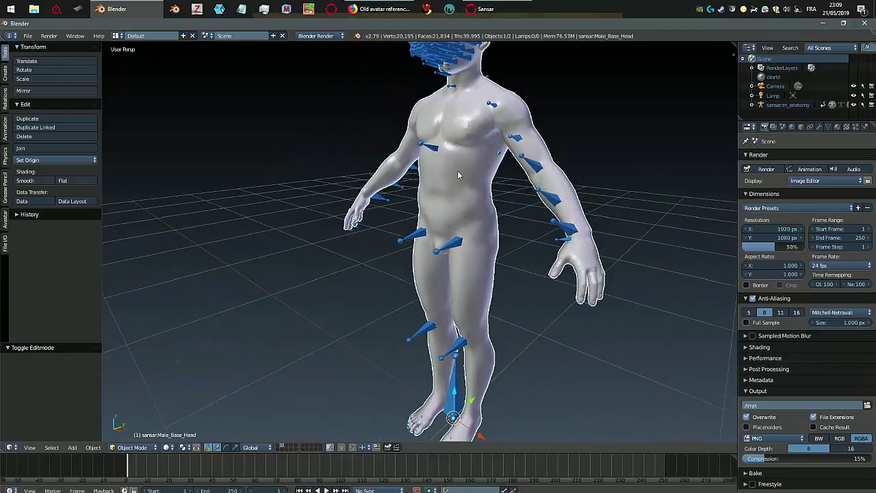
# - Select all the armature's bones, and add the avatar mesh to the object selection as the active object
pyautogui.keyDown('shift'); pyautogui.moveTo(422, 58); pyautogui.dragTo(428, 160, button='middle'); pyautogui.keyUp('shift')
pyautogui.rightClick(418, 128)
pyautogui.scroll(2, 437, 191)
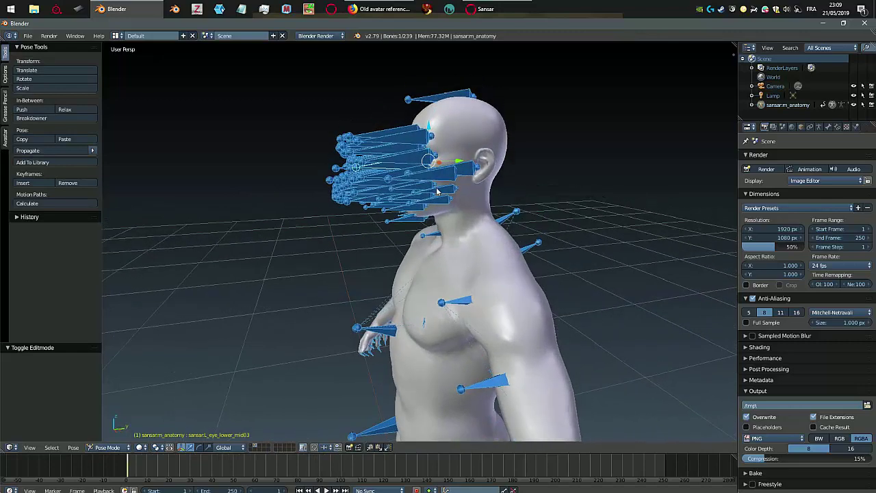
pyautogui.press('a')
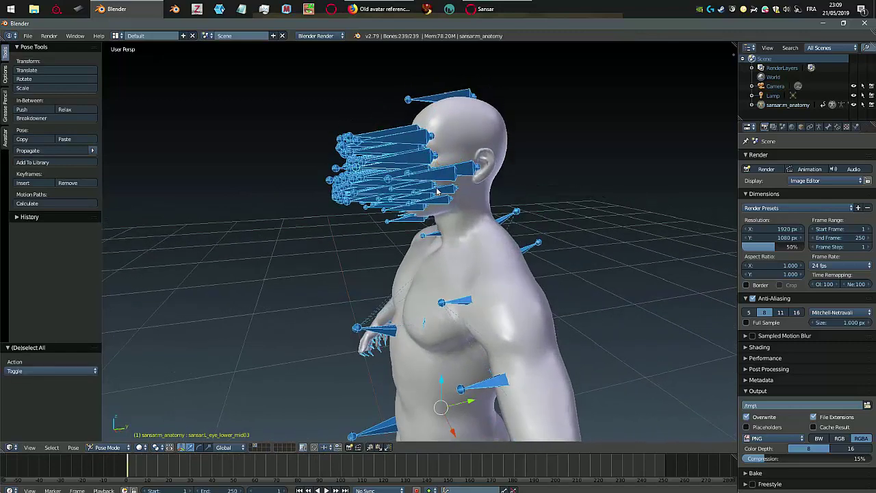
pyautogui.rightClick(504, 134)
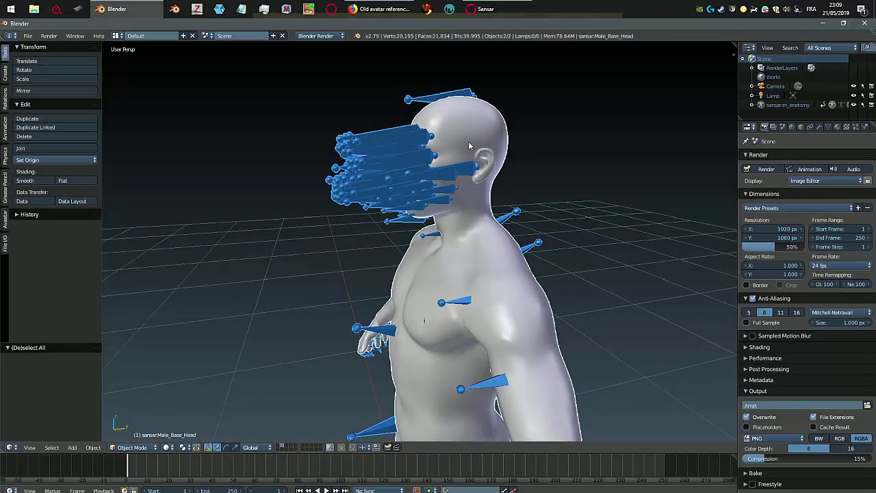
# - Set up an FBX export restricted to the selected objects, choosing Armature among the exported object types
pyautogui.click(27, 35)
pyautogui.moveTo(51, 235)
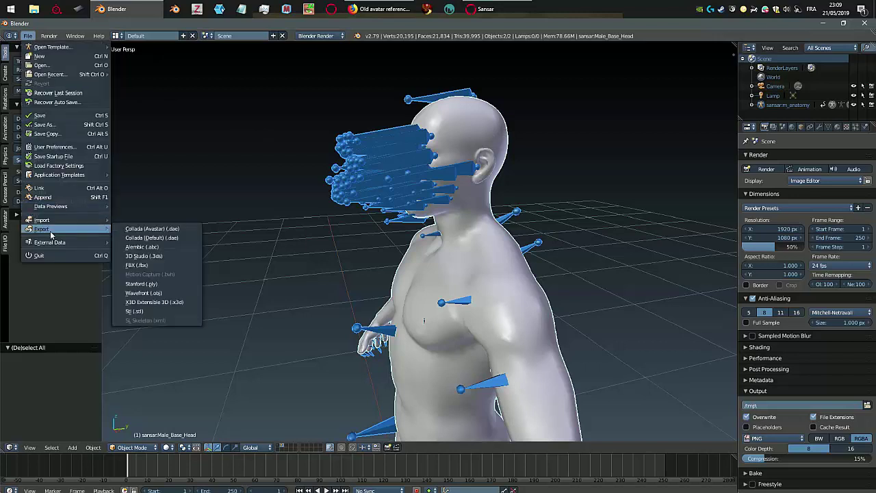
pyautogui.click(146, 265)
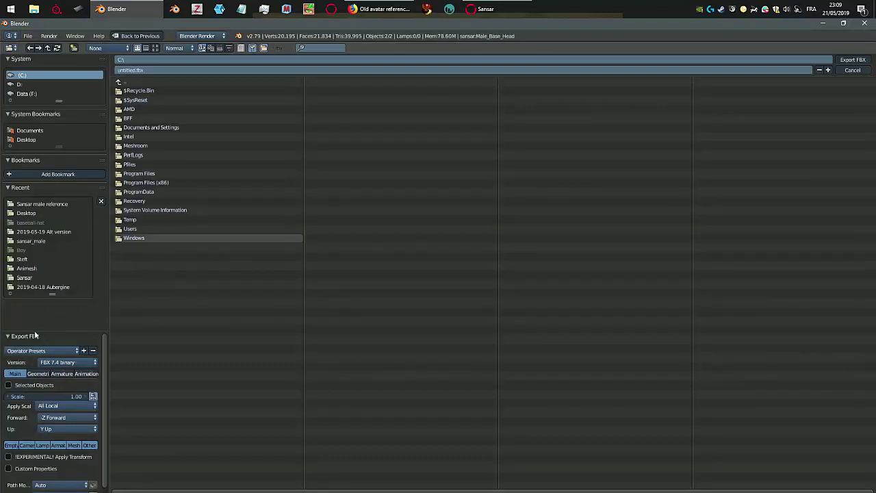
pyautogui.click(25, 387)
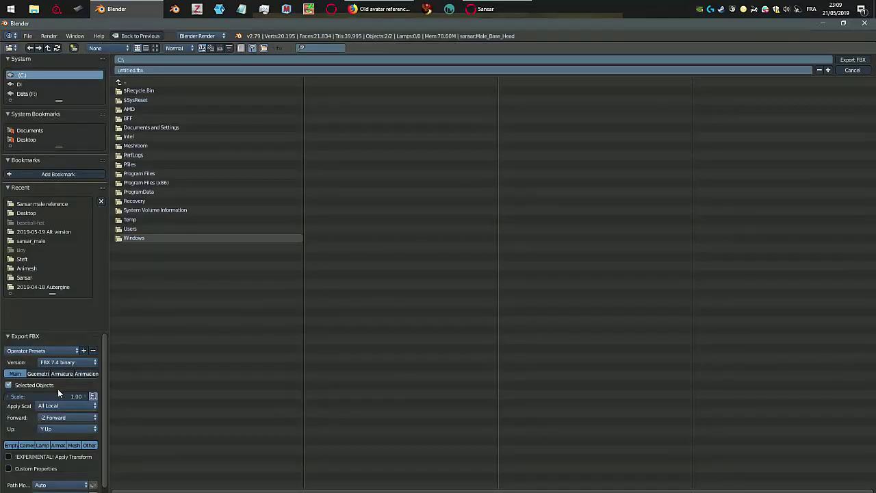
pyautogui.click(60, 444)
# - Turn off Baked Animation and export untitled.fbx to the Desktop
pyautogui.click(86, 373)
pyautogui.click(44, 385)
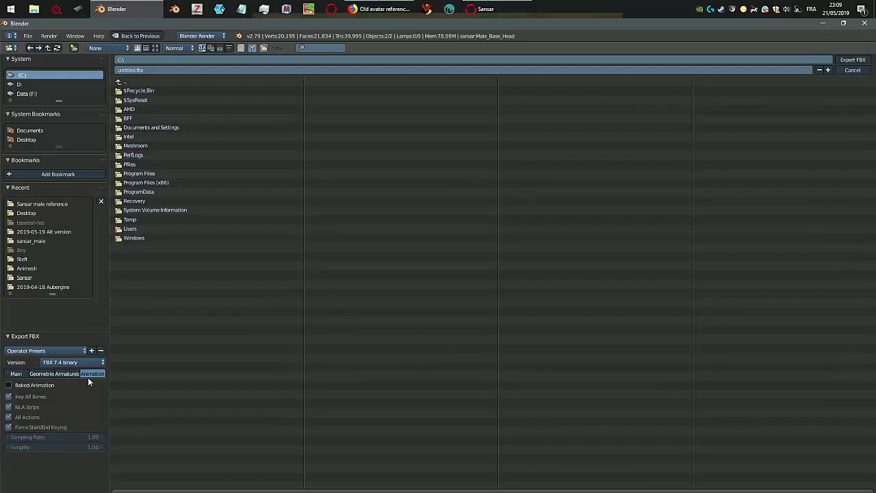
pyautogui.click(29, 141)
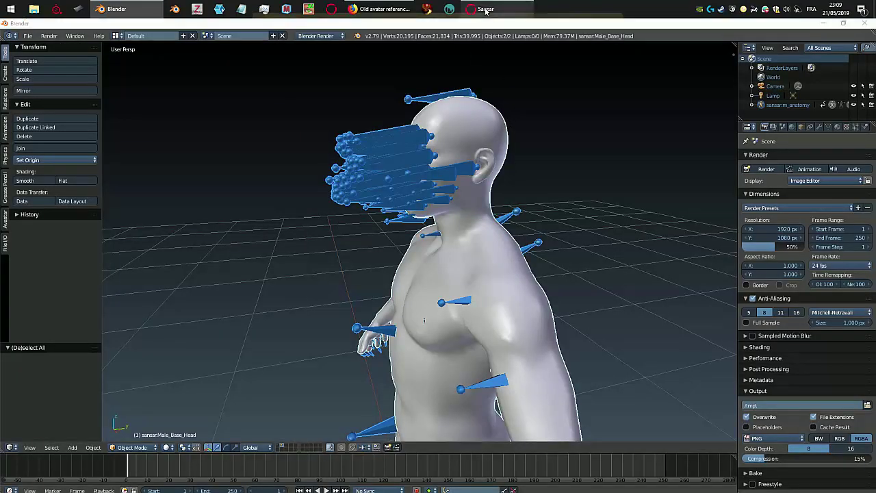
# - Switch to Sansar and start an avatar mesh import, choosing untitled.fbx from the Desktop as the resource file
pyautogui.click(482, 9)
pyautogui.click(790, 302)
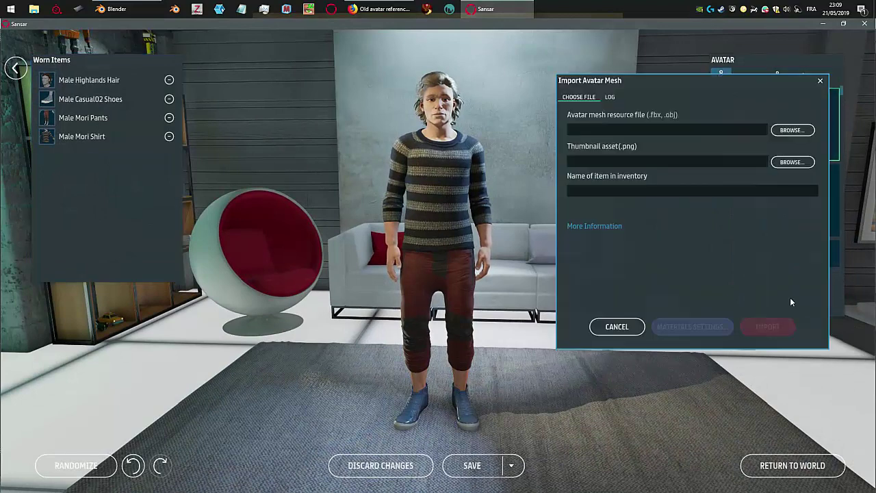
pyautogui.click(788, 130)
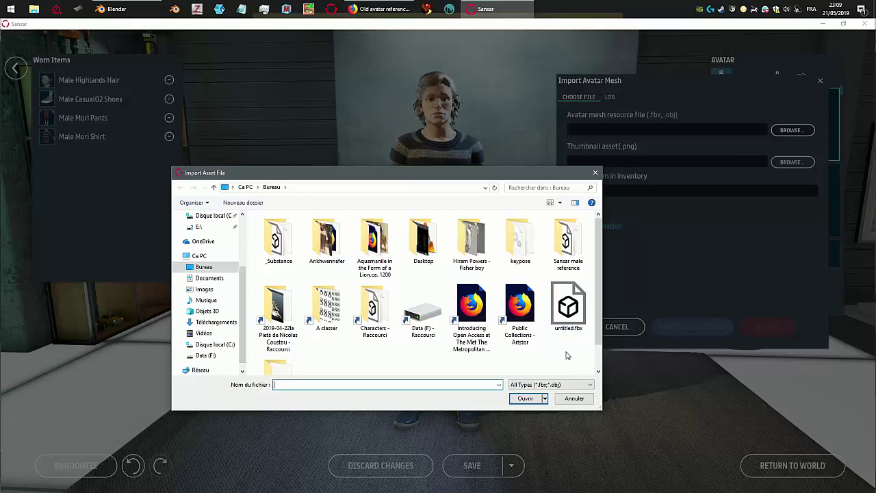
pyautogui.doubleClick(572, 311)
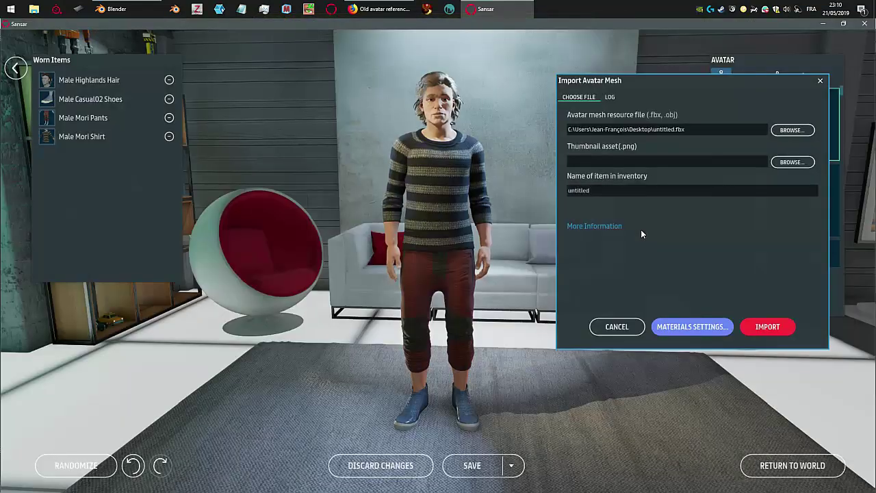
# - In the import's materials settings, set the shader of M01_Skintone_Body to Standard
pyautogui.click(700, 326)
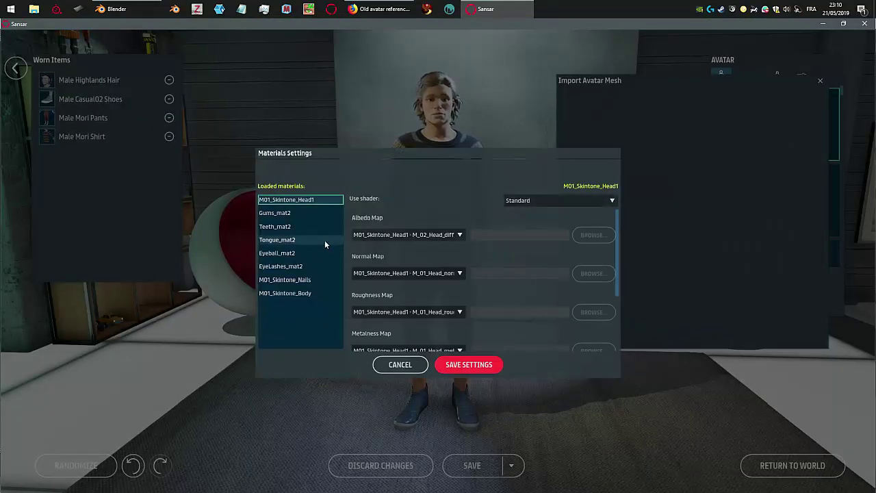
pyautogui.click(301, 294)
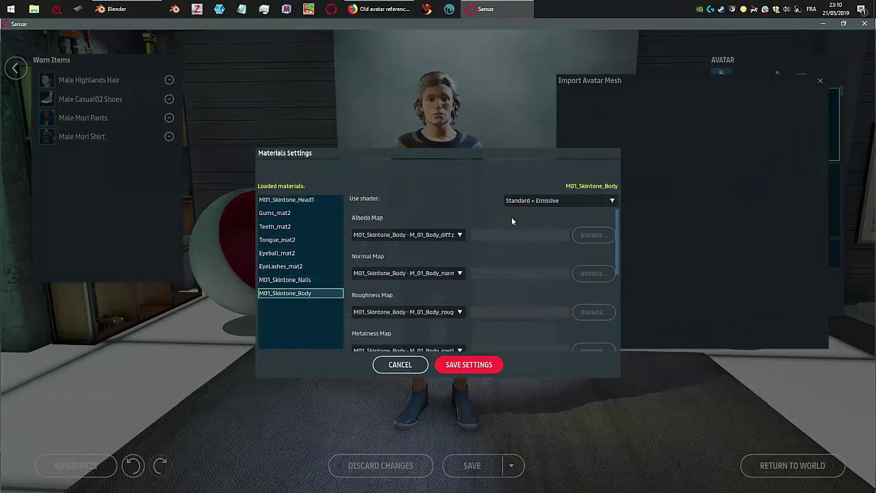
pyautogui.click(567, 200)
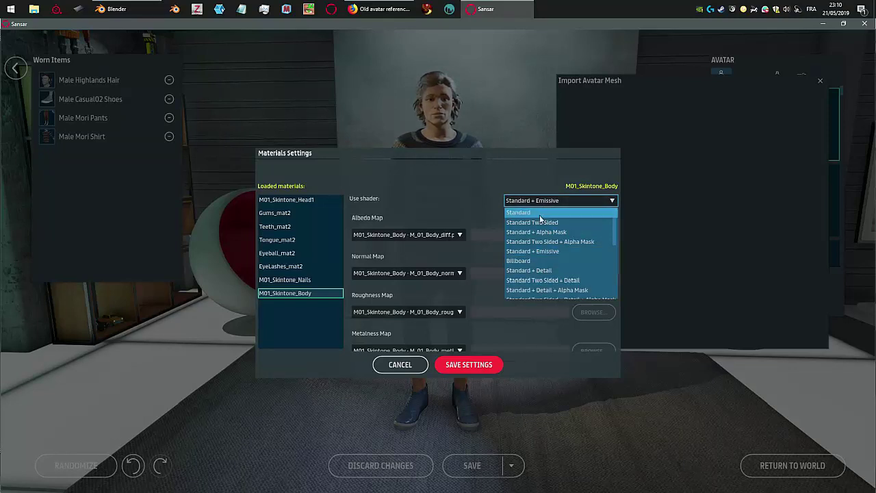
pyautogui.click(539, 213)
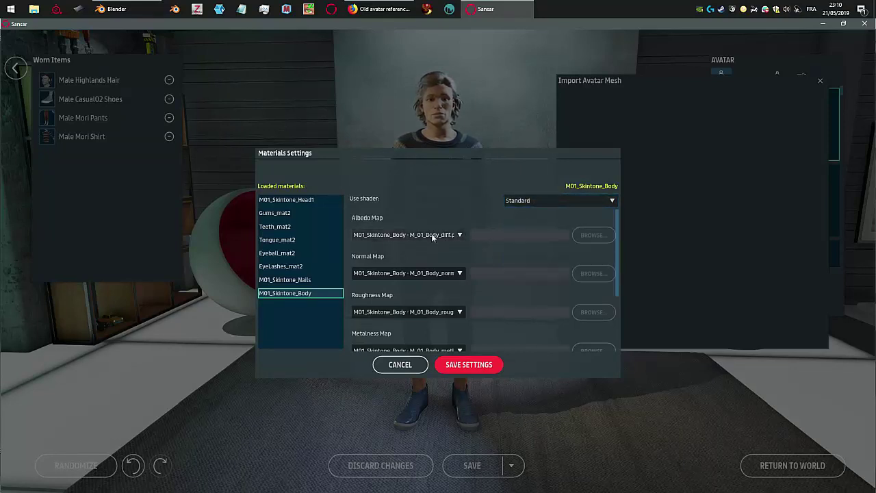
# - Tint the M01_Skintone_Nails material green at about RGB 56, 114, 84 and save the material settings
pyautogui.click(318, 279)
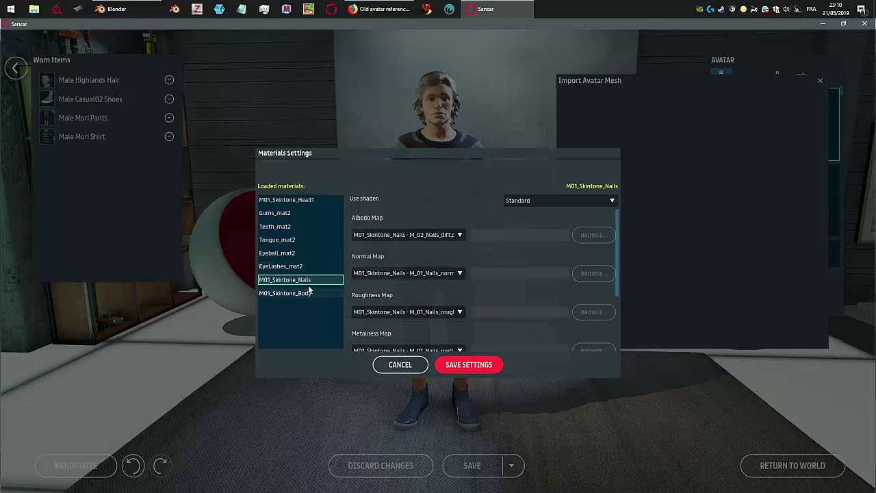
pyautogui.scroll(-3, 432, 298)
pyautogui.click(501, 340)
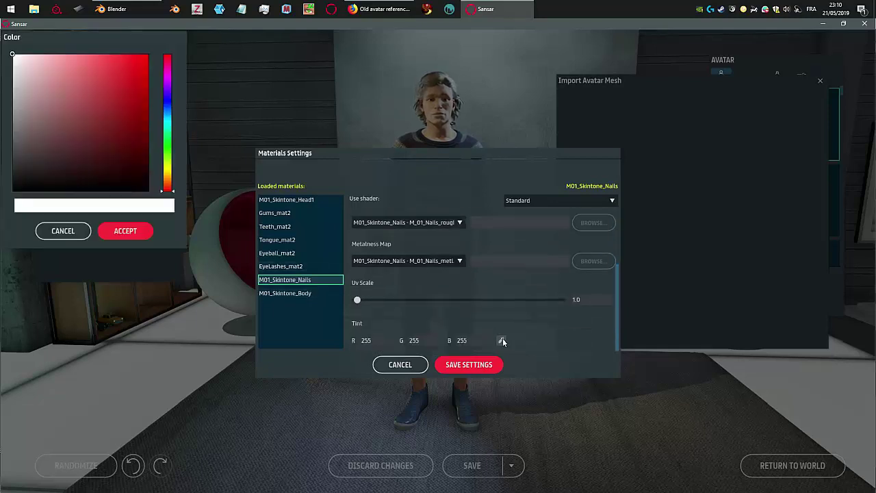
pyautogui.click(167, 134)
pyautogui.moveTo(116, 134); pyautogui.dragTo(82, 131)
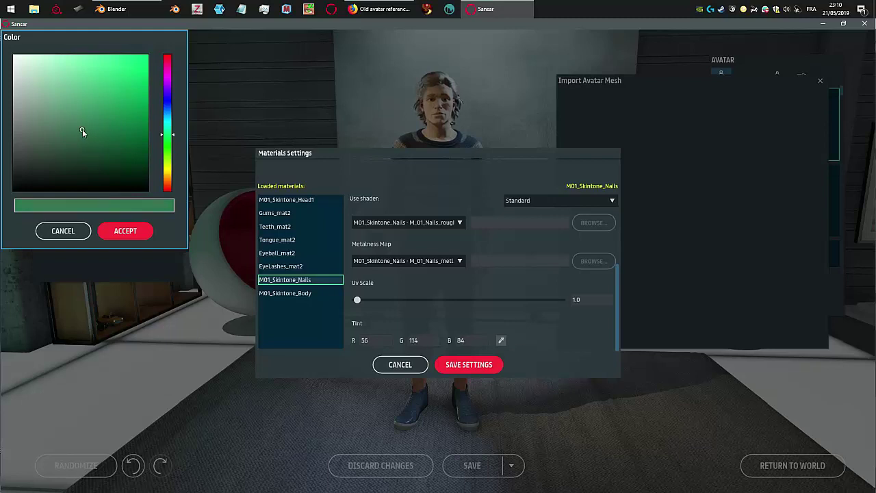
pyautogui.click(130, 230)
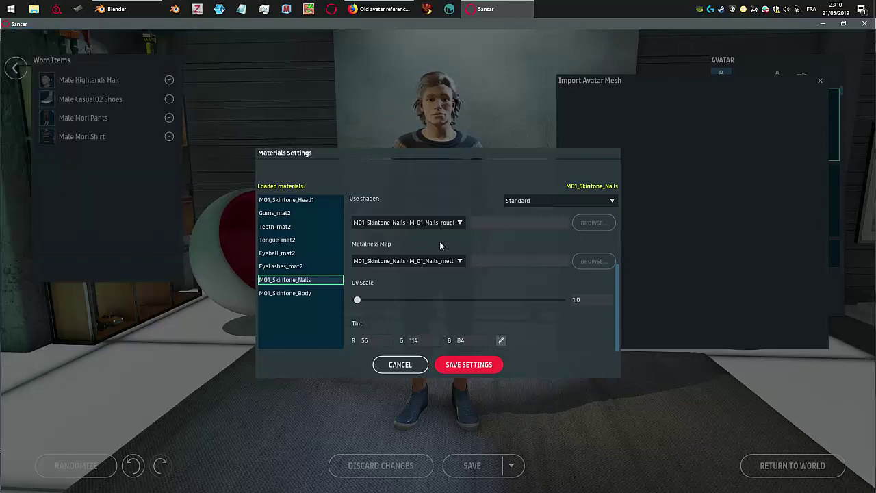
pyautogui.click(478, 367)
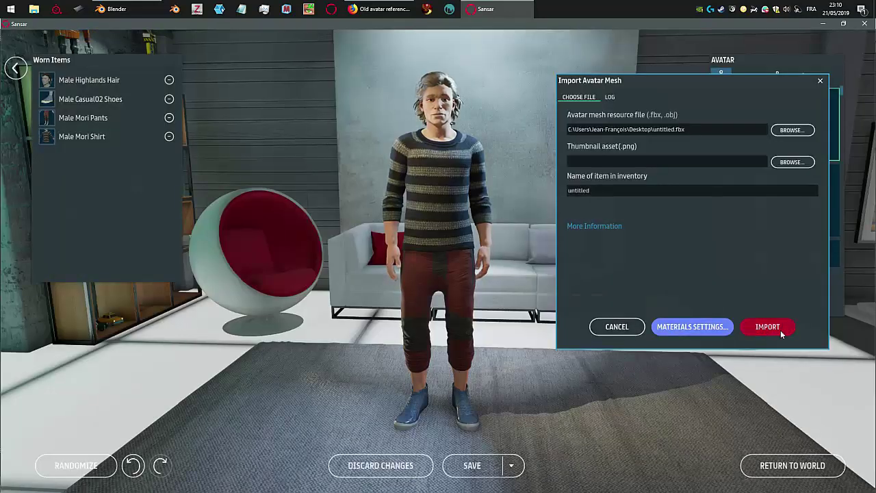
# - Import the avatar mesh, close the import log and put on the first custom avatar body in the inventory
pyautogui.click(767, 327)
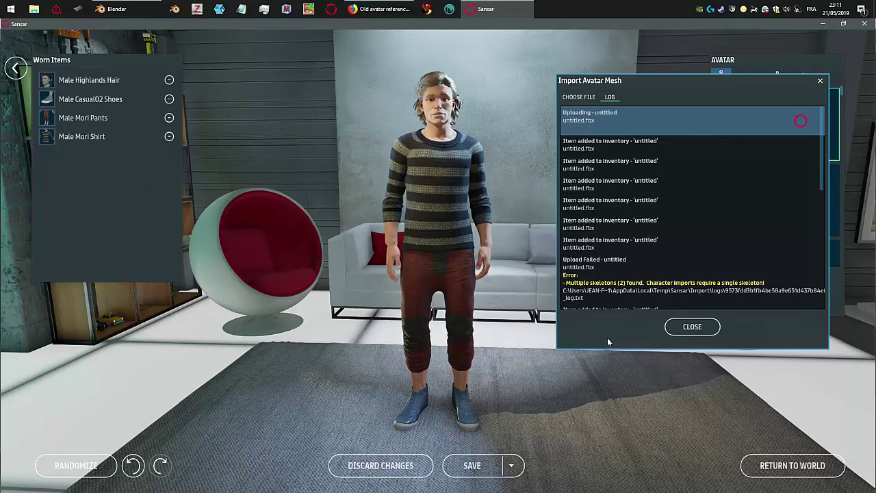
pyautogui.click(692, 327)
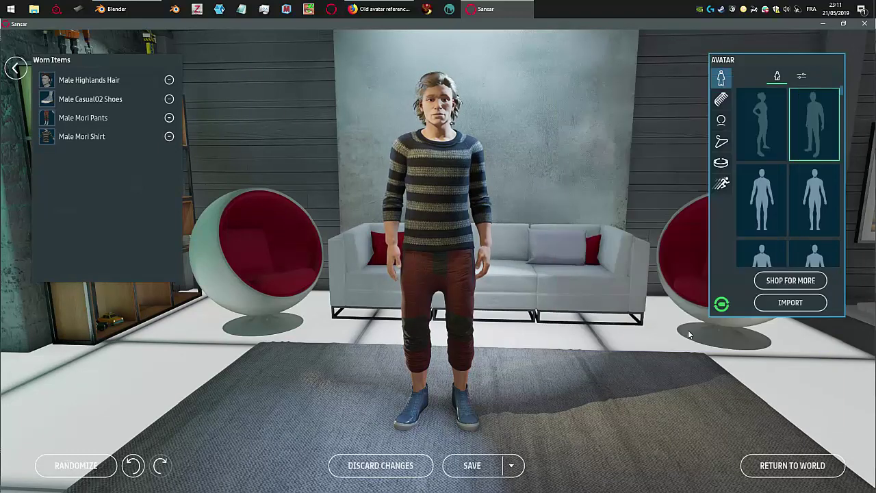
pyautogui.click(771, 191)
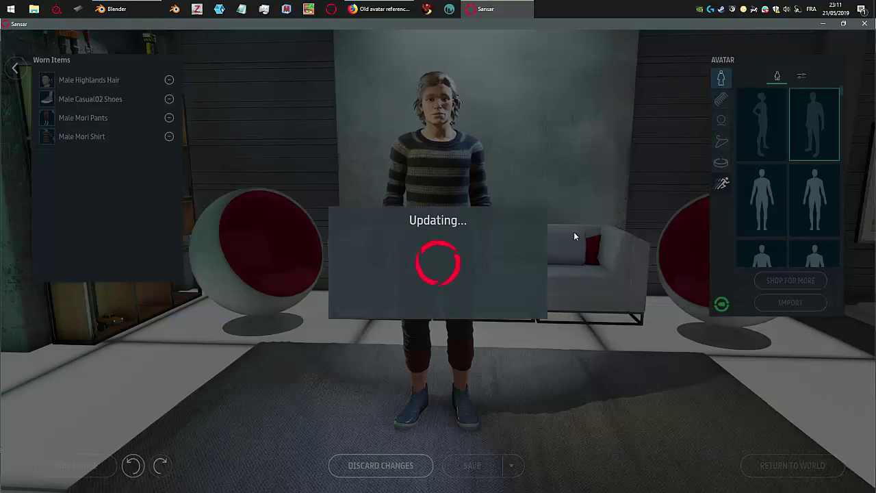
# - Inspect the imported avatar from several angles, close up on the head and at full-body distance
pyautogui.scroll(4, 506, 203)
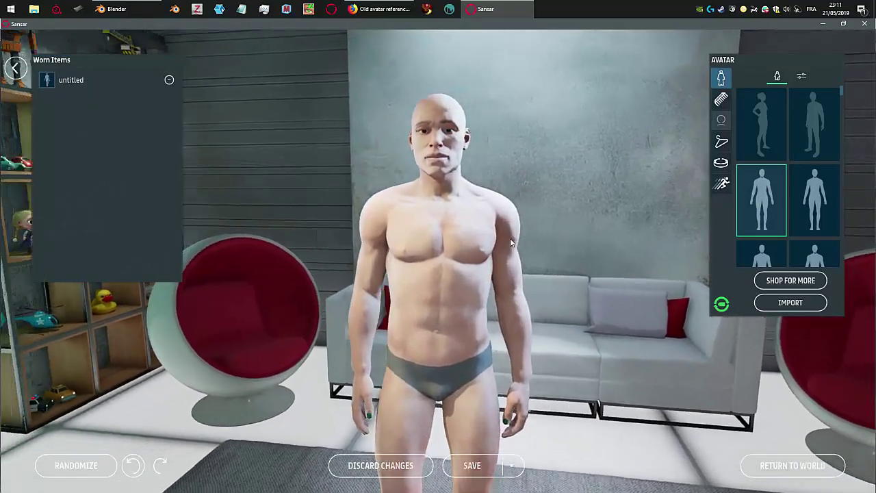
pyautogui.moveTo(510, 242); pyautogui.dragTo(411, 243)
pyautogui.scroll(3, 450, 183)
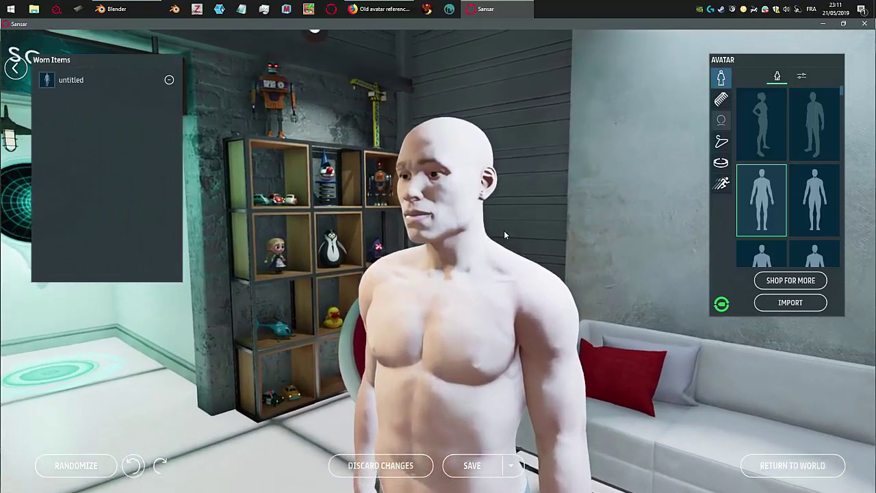
pyautogui.moveTo(503, 230); pyautogui.dragTo(437, 383)
pyautogui.scroll(-6, 452, 355)
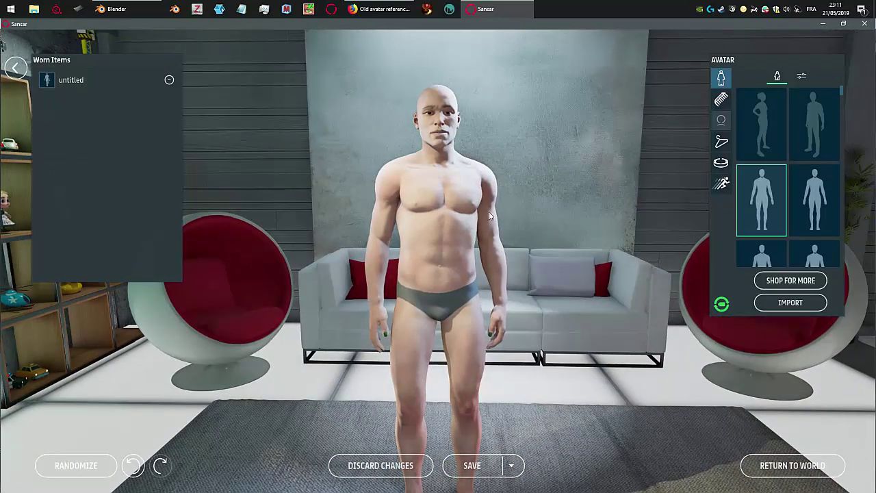
pyautogui.moveTo(369, 263); pyautogui.dragTo(438, 262)
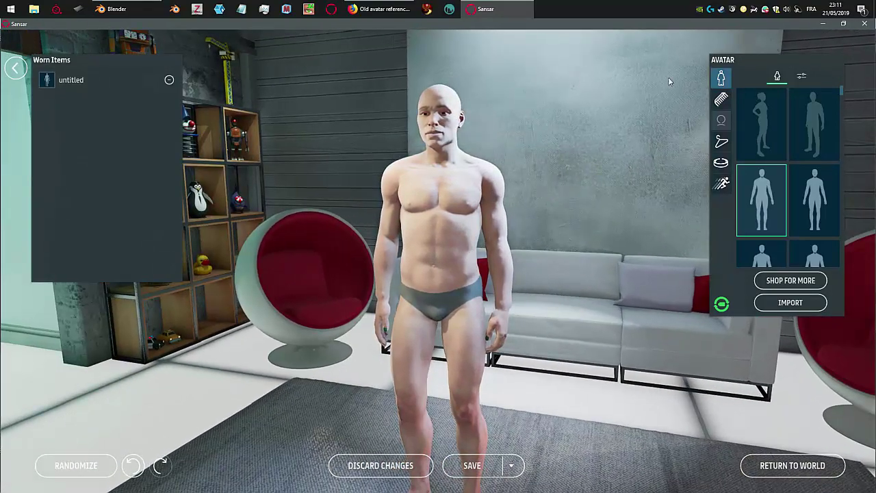
# - Switch to Blender, hide the avatar's armature, and enter Edit Mode on the body mesh with nothing selected
pyautogui.click(113, 9)
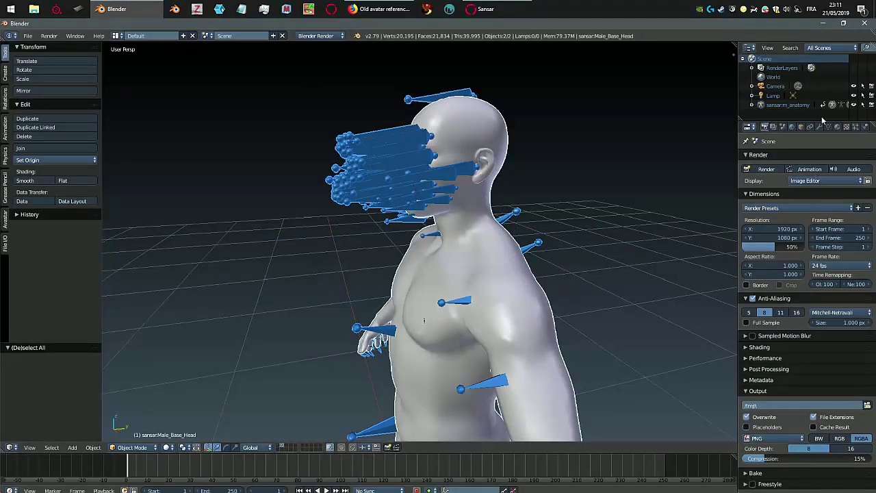
pyautogui.click(853, 104)
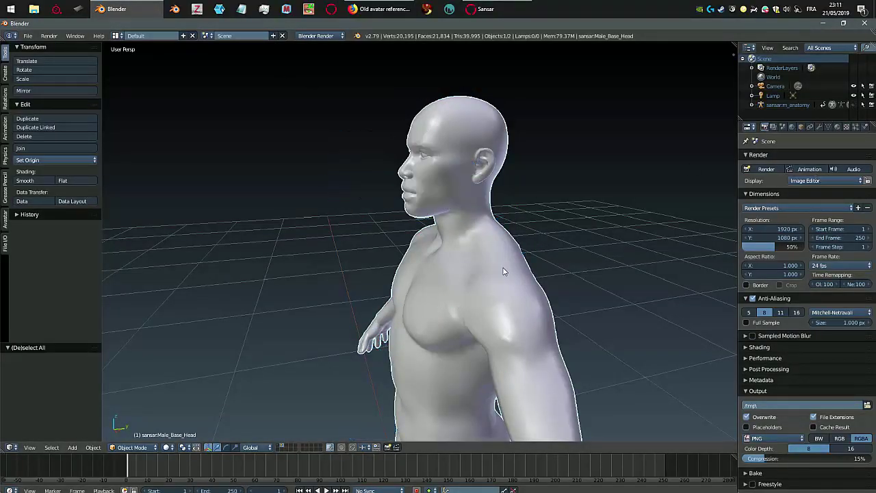
pyautogui.press('Tab')
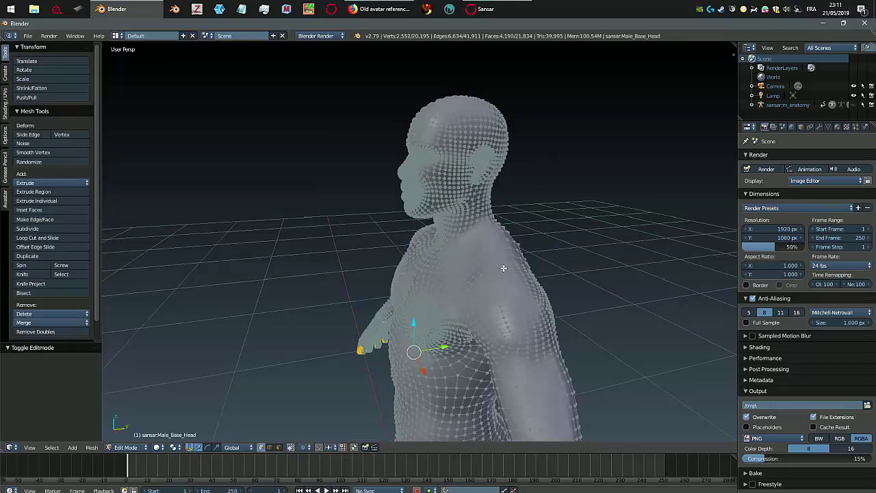
pyautogui.press('a')
# - Turn on X Mirror and Topology Mirror for mesh editing, and enable proportional editing
pyautogui.scroll(3, 500, 268)
pyautogui.press('KP_4')
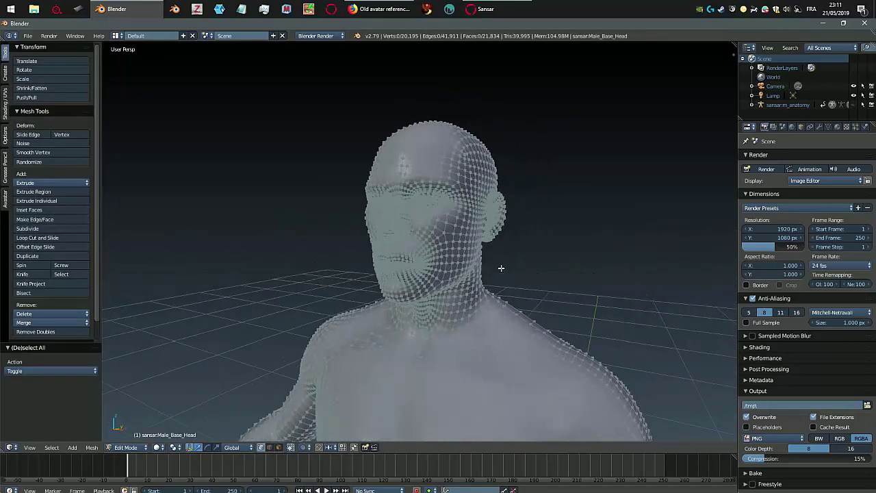
pyautogui.scroll(3, 501, 268)
pyautogui.press('KP_6')
pyautogui.scroll(2, 500, 266)
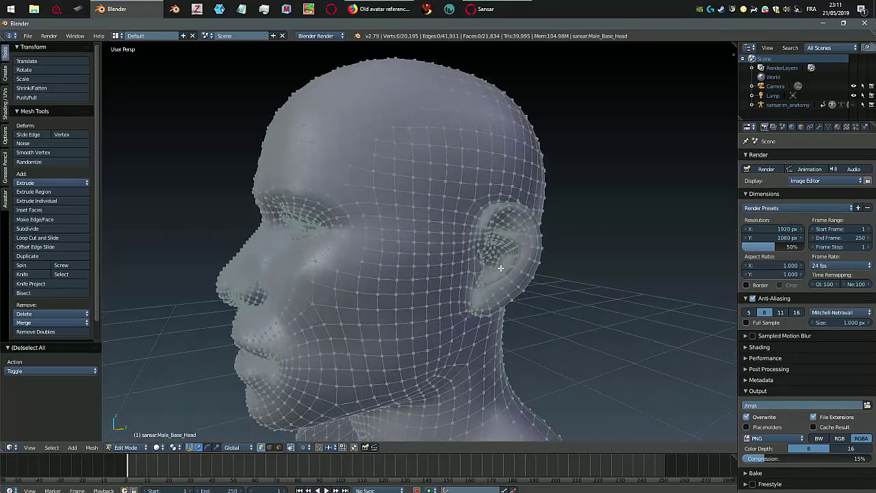
pyautogui.press('KP_6')
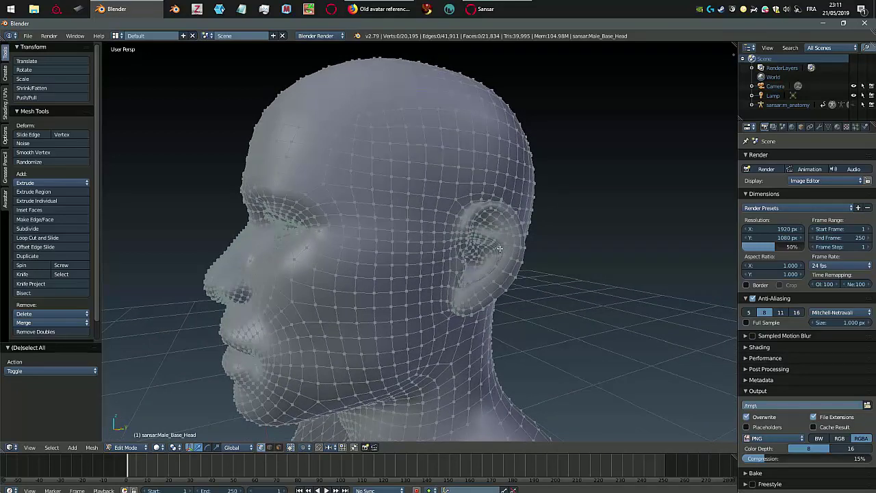
pyautogui.click(6, 137)
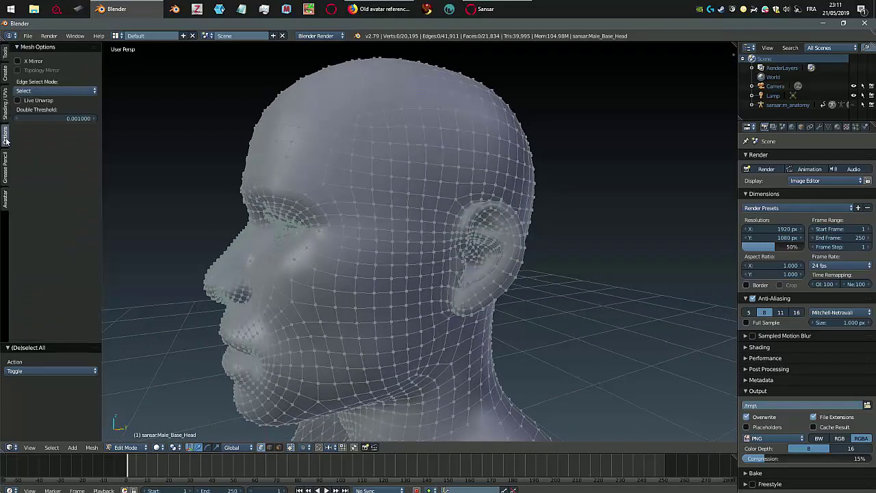
pyautogui.click(18, 61)
pyautogui.click(17, 70)
pyautogui.click(303, 447)
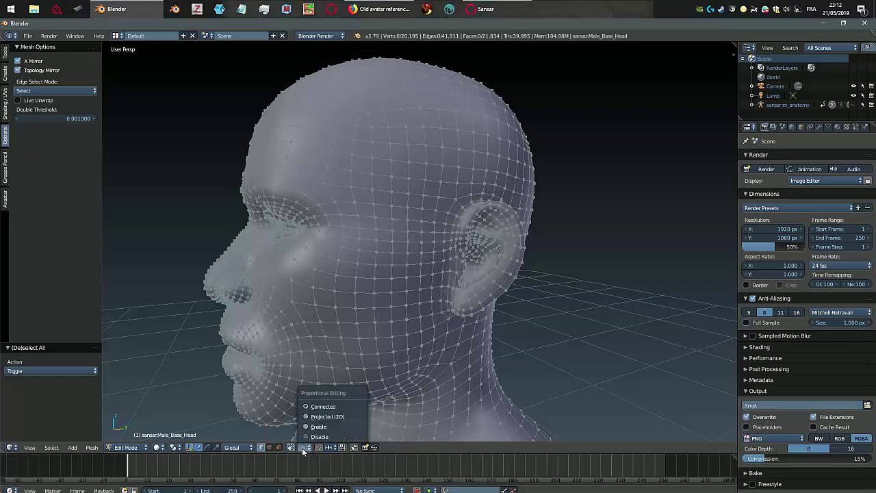
pyautogui.click(328, 425)
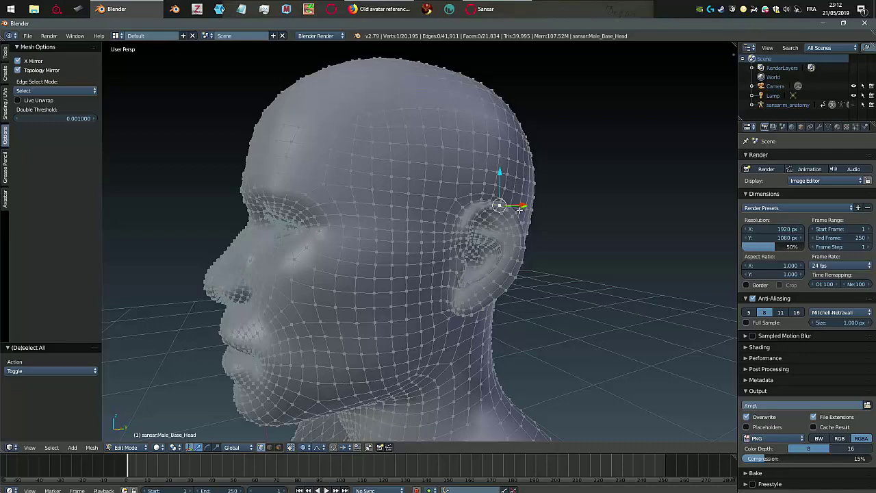
# - Pull the vertex at the ear's upper edge outward and up by about X 0.003, Y 0.004, Z 0.008, using proportional size 0.02
pyautogui.moveTo(518, 210); pyautogui.dragTo(423, 216, button='middle')
pyautogui.scroll(-3, 433, 206)
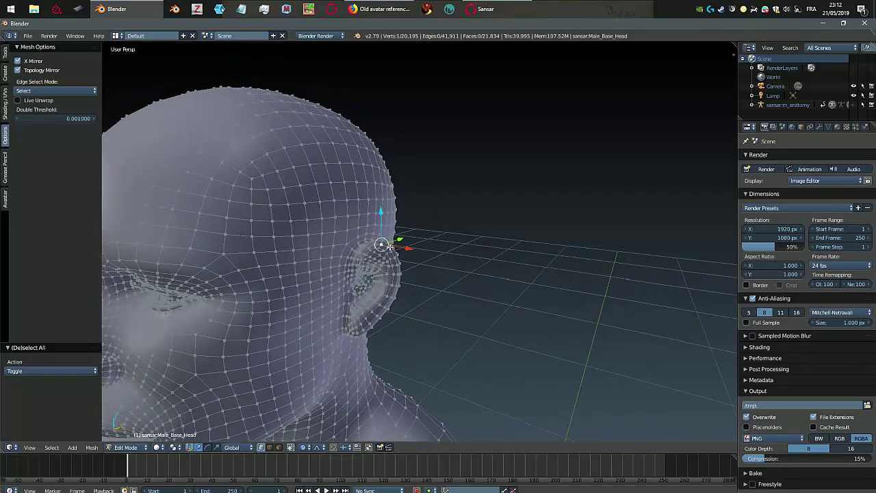
pyautogui.press('g')
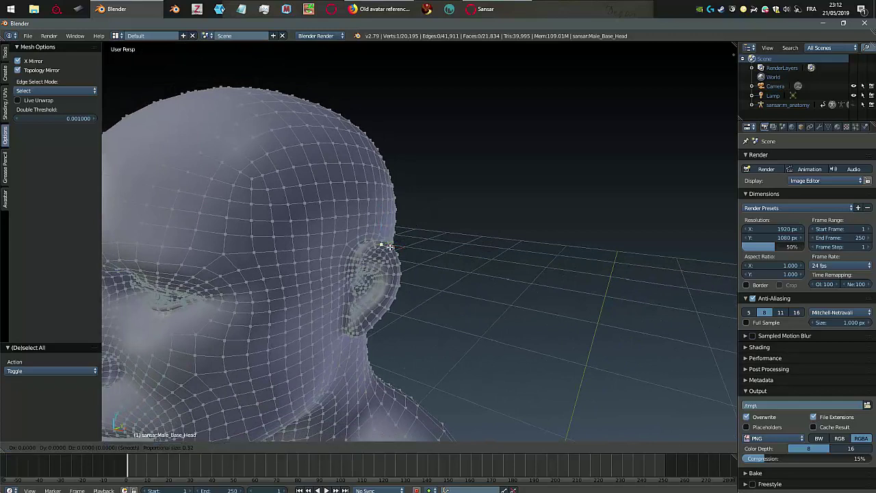
pyautogui.scroll(19, 388, 246)
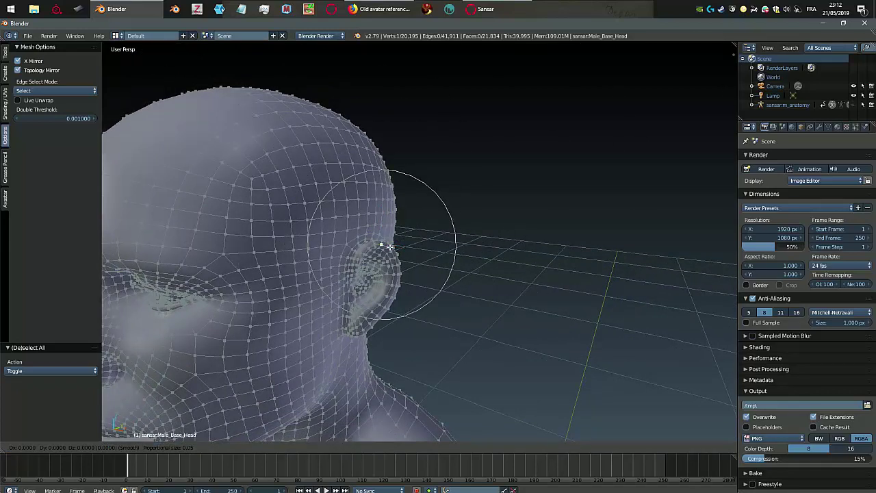
pyautogui.scroll(1, 389, 247)
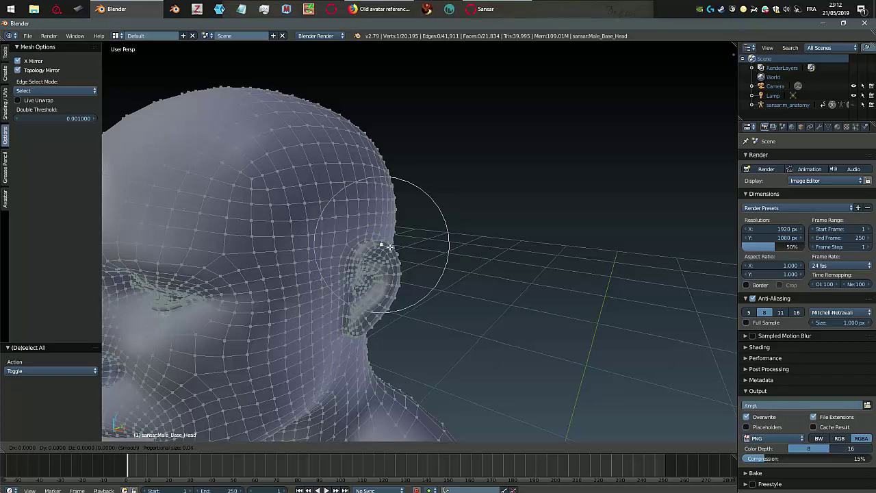
pyautogui.scroll(4, 389, 246)
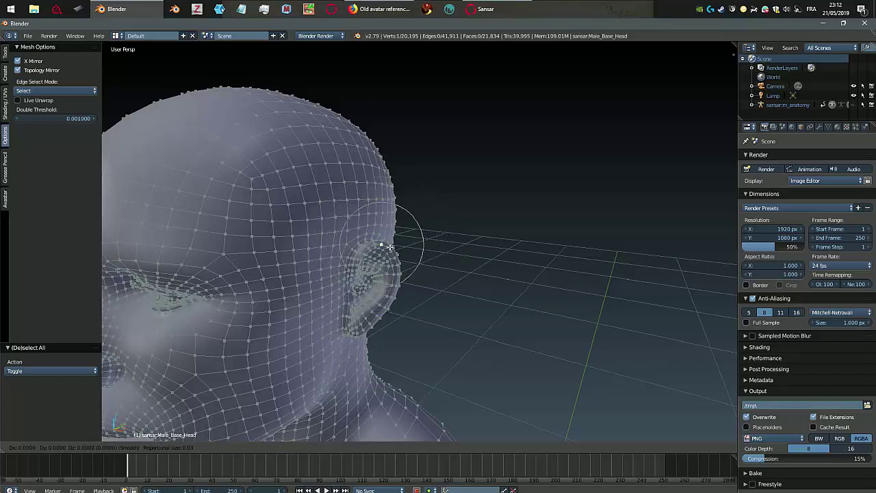
pyautogui.scroll(2, 389, 247)
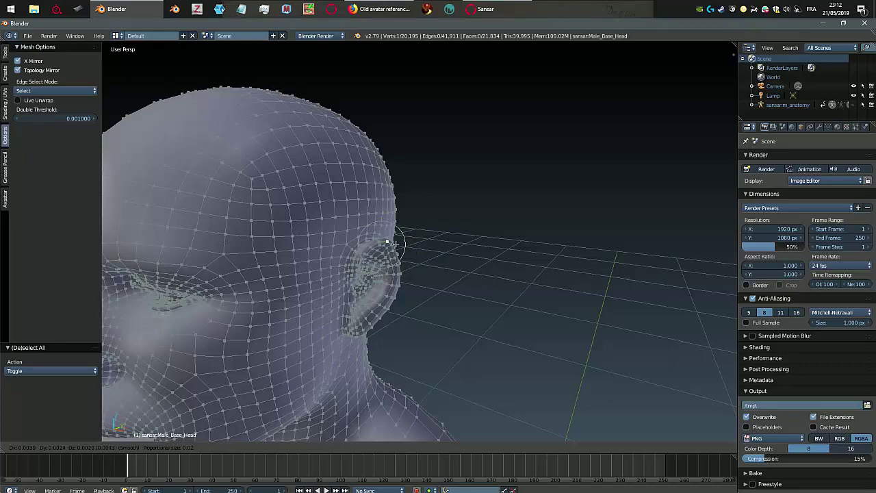
pyautogui.click(397, 234)
pyautogui.moveTo(398, 235); pyautogui.dragTo(496, 270, button='middle')
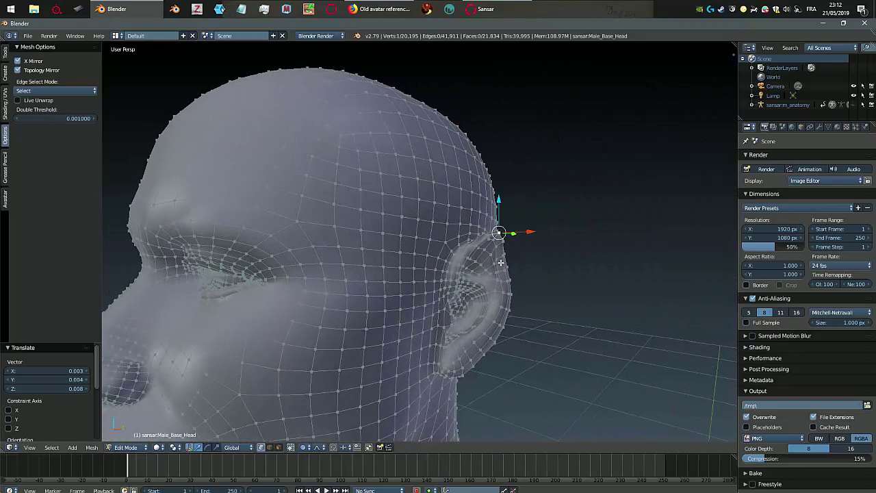
# - Pull the vertex on the ear's outer rim outward by about X 0.002, Y 0.002, Z 0.0005, using proportional size 0.02
pyautogui.rightClick(499, 259)
pyautogui.press('g')
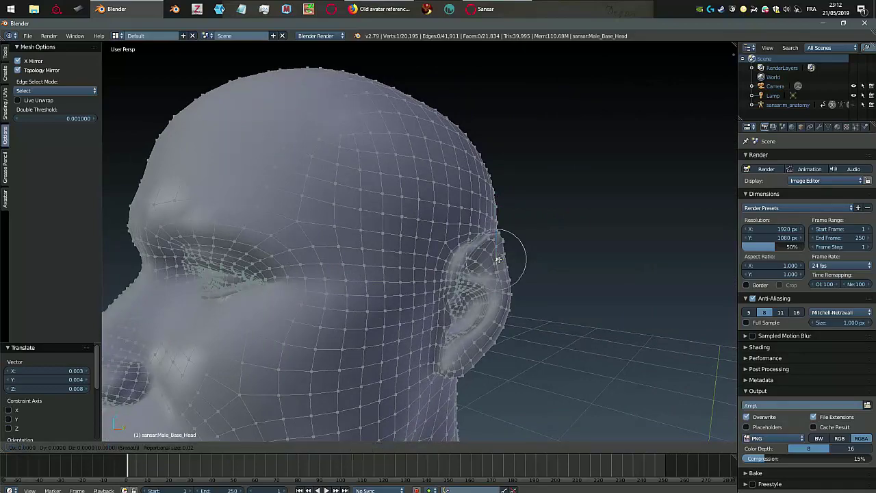
pyautogui.click(503, 258)
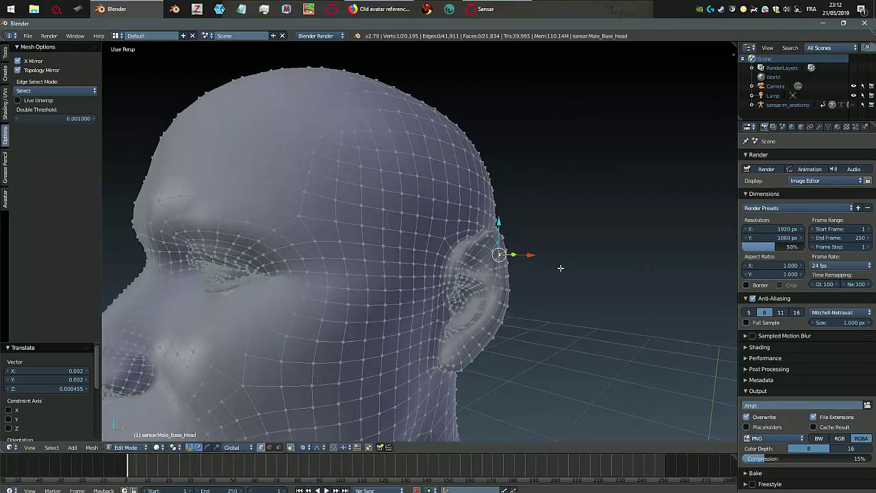
# - Raise the vertex on the nose bridge by about X -0.0002, Y -0.001, Z 0.001, using proportional size 0.02
pyautogui.scroll(5, 558, 269)
pyautogui.scroll(-4, 556, 271)
pyautogui.moveTo(542, 278); pyautogui.dragTo(457, 260, button='middle')
pyautogui.scroll(1, 310, 218)
pyautogui.keyDown('shift'); pyautogui.moveTo(311, 218); pyautogui.dragTo(428, 255, button='middle'); pyautogui.keyUp('shift')
pyautogui.scroll(-2, 375, 236)
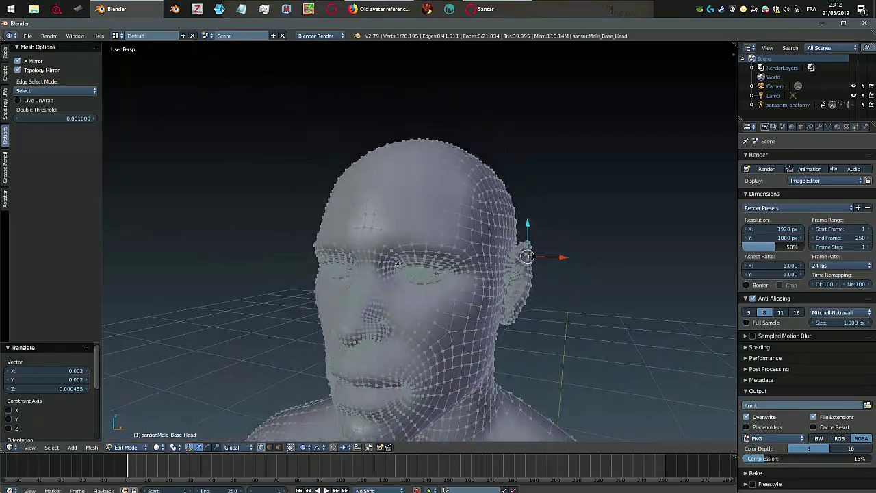
pyautogui.scroll(1, 379, 271)
pyautogui.keyDown('shift'); pyautogui.moveTo(387, 325); pyautogui.dragTo(360, 272, button='middle'); pyautogui.keyUp('shift')
pyautogui.scroll(2, 354, 249)
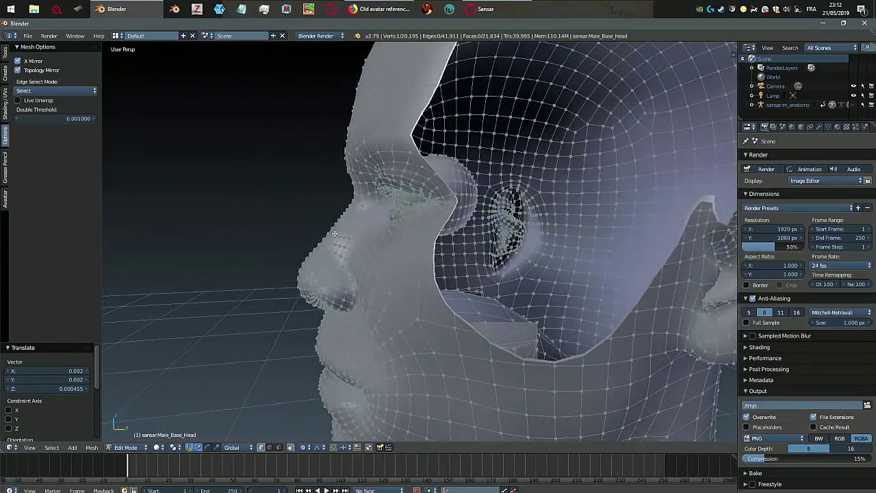
pyautogui.rightClick(329, 230)
pyautogui.moveTo(342, 236); pyautogui.dragTo(376, 256, button='middle')
pyautogui.press('g')
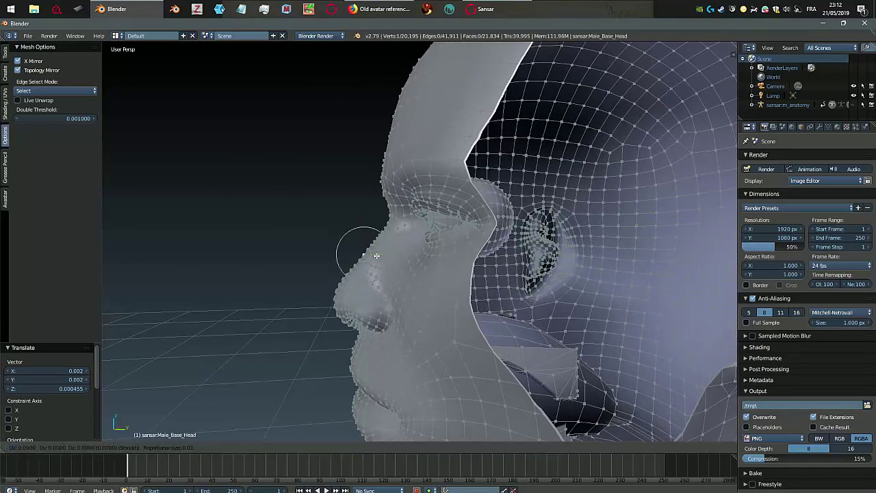
pyautogui.scroll(-5, 376, 255)
pyautogui.scroll(4, 375, 255)
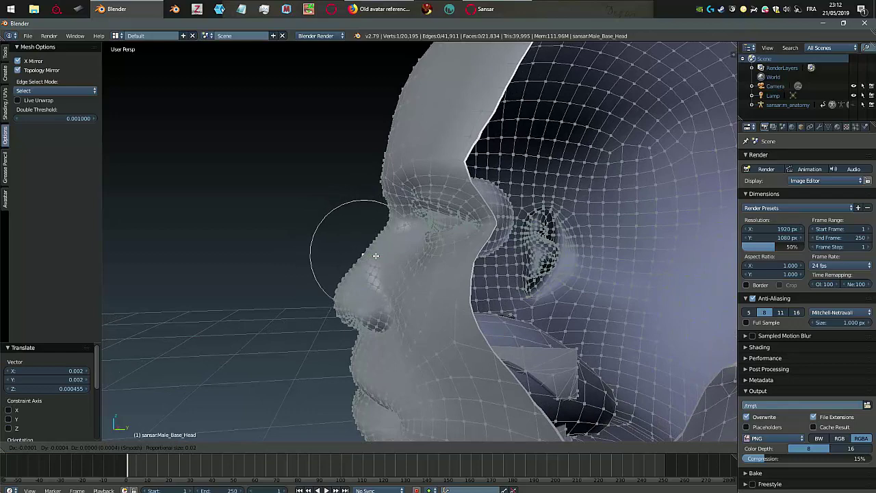
pyautogui.scroll(1, 376, 256)
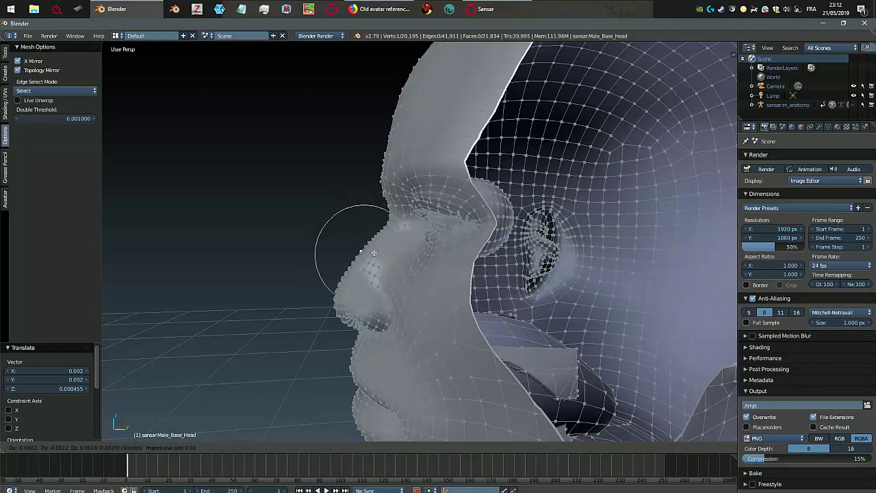
pyautogui.click(373, 253)
# - Shift two vertices at the mouth corner inward and down by about 0.001, using proportional size 0.02 for the first and 0.01 for the second
pyautogui.moveTo(383, 291); pyautogui.dragTo(374, 236, button='middle')
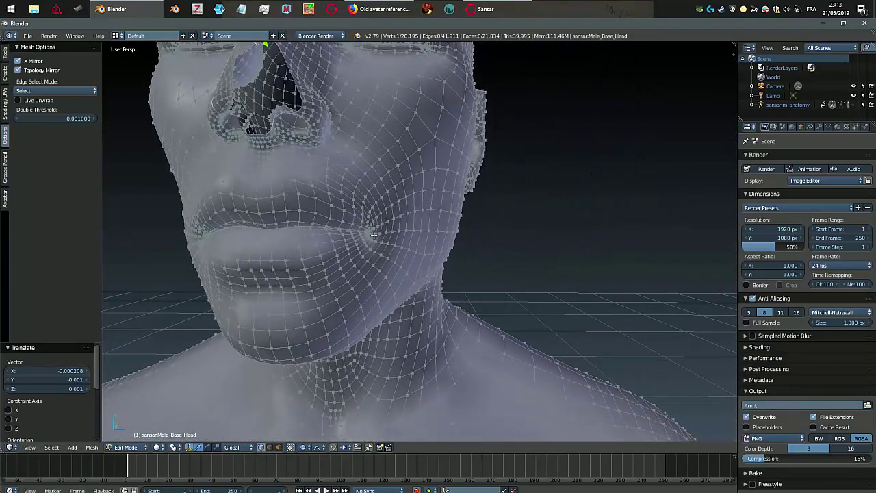
pyautogui.press('g')
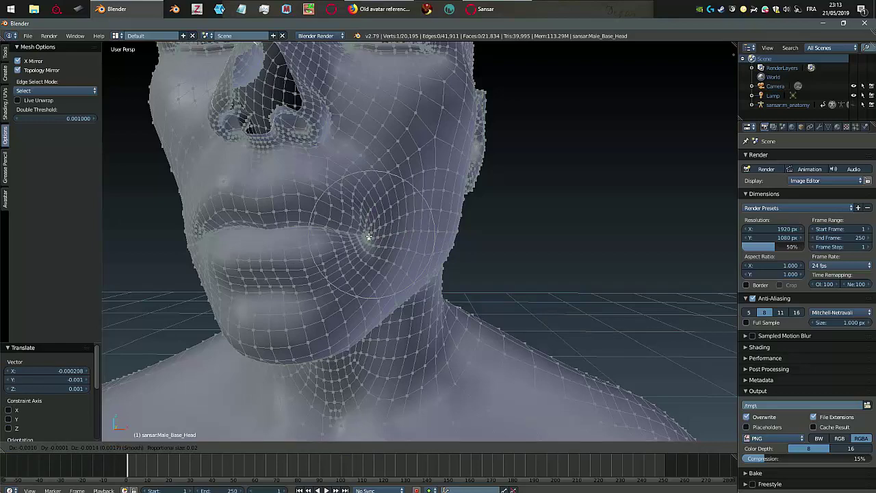
pyautogui.click(368, 237)
pyautogui.moveTo(383, 227); pyautogui.dragTo(388, 234, button='middle')
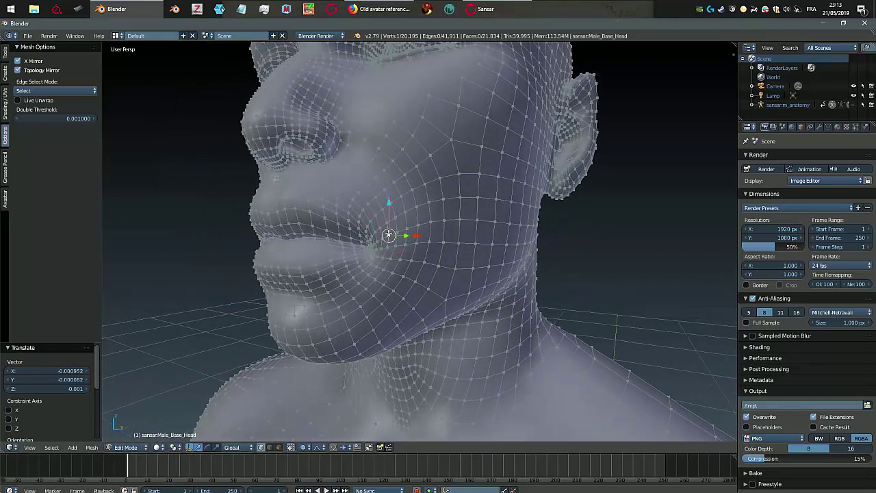
pyautogui.press('g')
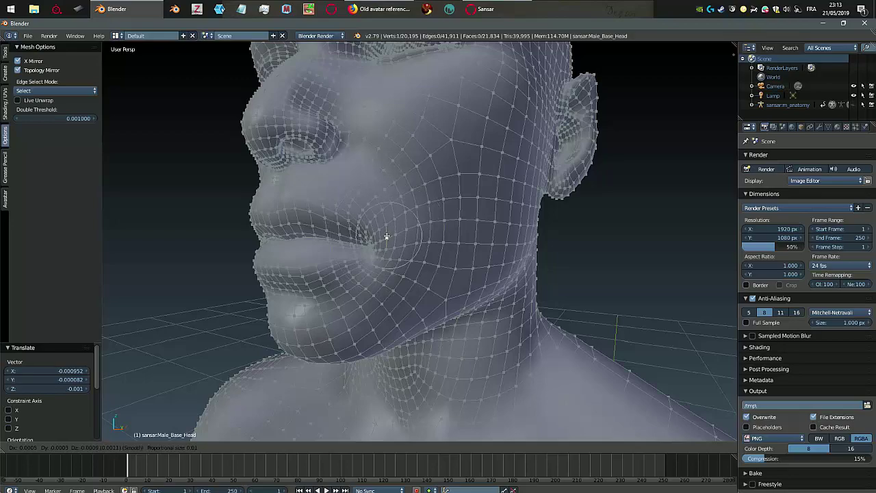
pyautogui.click(387, 235)
# - Return to Object Mode, unhide the armature, and select it with all its bones together with the body mesh
pyautogui.moveTo(387, 237); pyautogui.dragTo(372, 289, button='middle')
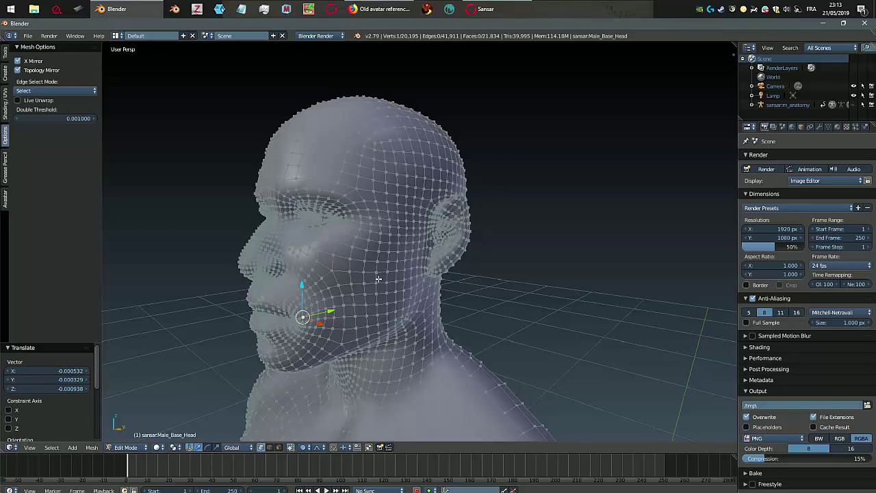
pyautogui.press('Tab')
pyautogui.moveTo(381, 278); pyautogui.dragTo(646, 233, button='middle')
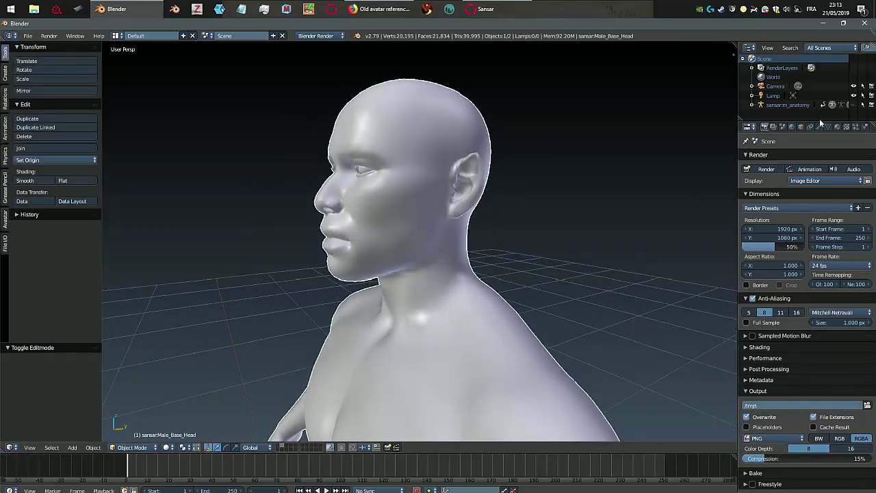
pyautogui.click(852, 104)
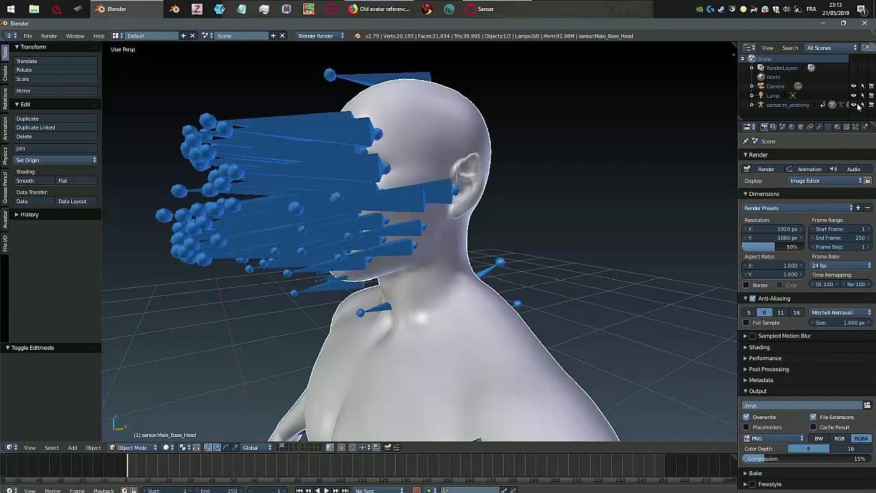
pyautogui.rightClick(255, 173)
pyautogui.press('a')
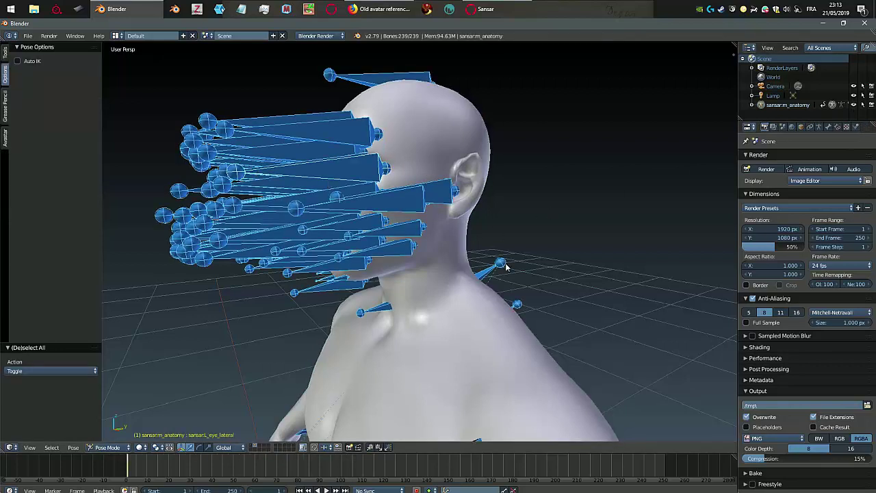
pyautogui.rightClick(490, 138)
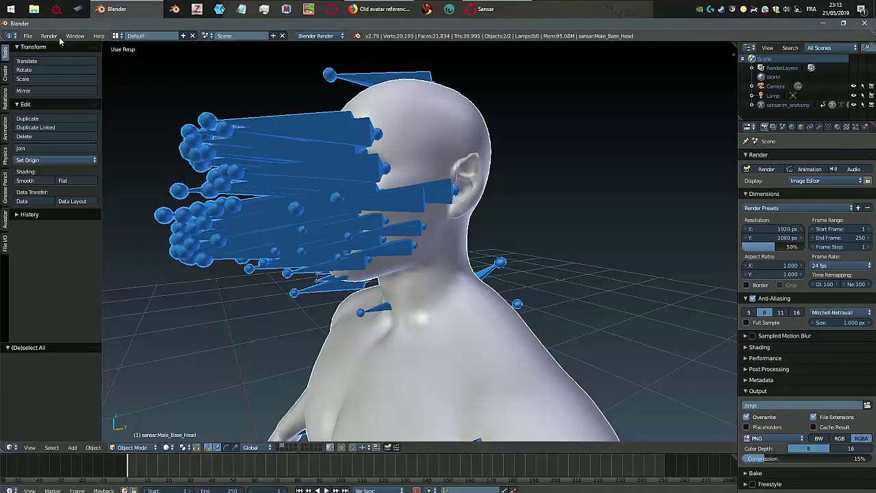
# - Export the selected avatar as FBX, overwriting untitled.fbx on the Desktop
pyautogui.click(27, 36)
pyautogui.moveTo(57, 233)
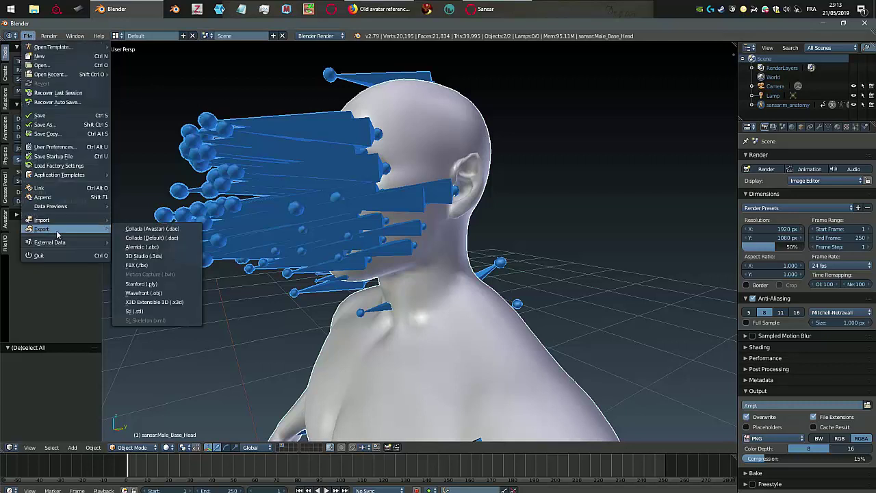
pyautogui.click(149, 266)
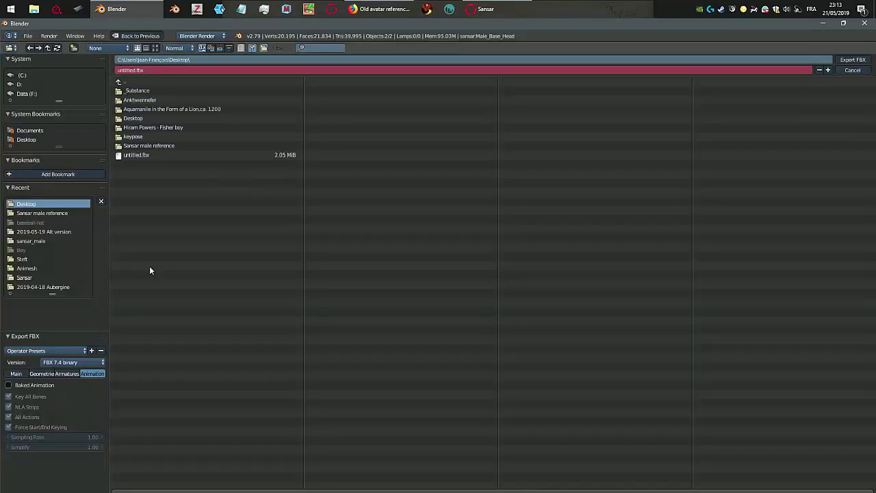
pyautogui.click(152, 154)
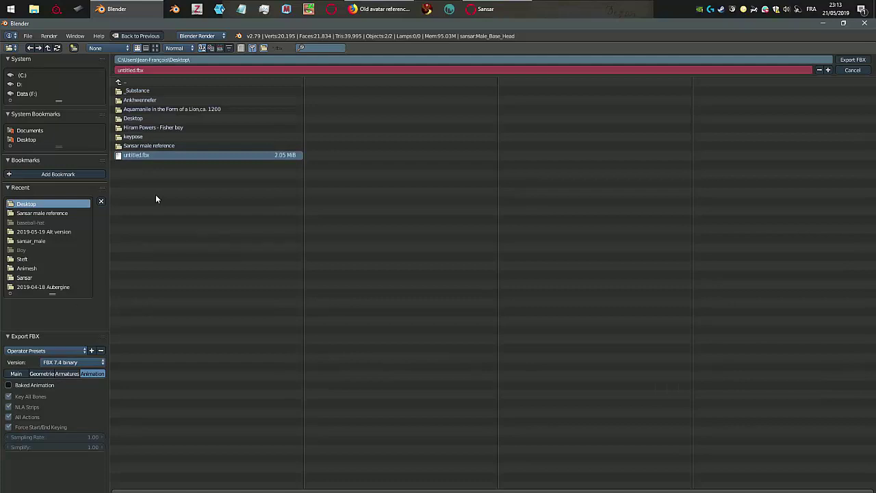
pyautogui.doubleClick(142, 155)
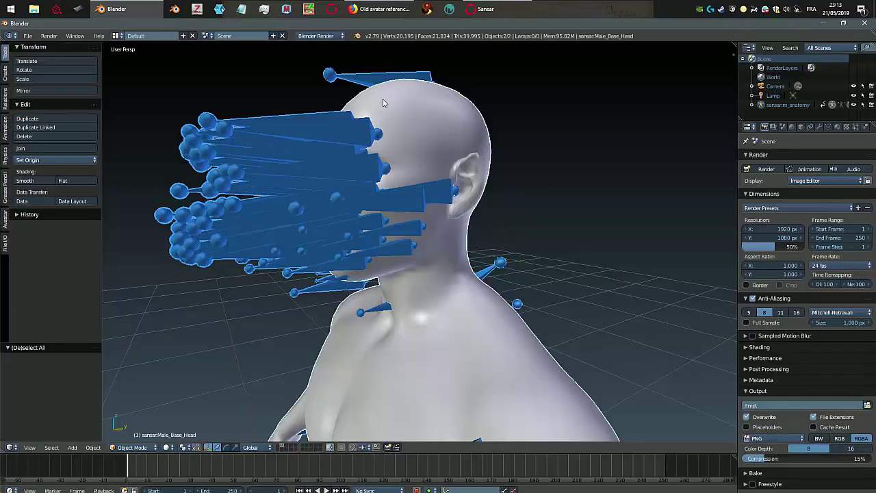
# - Switch to Sansar and choose untitled.fbx from the desktop as the avatar mesh to import
pyautogui.click(485, 9)
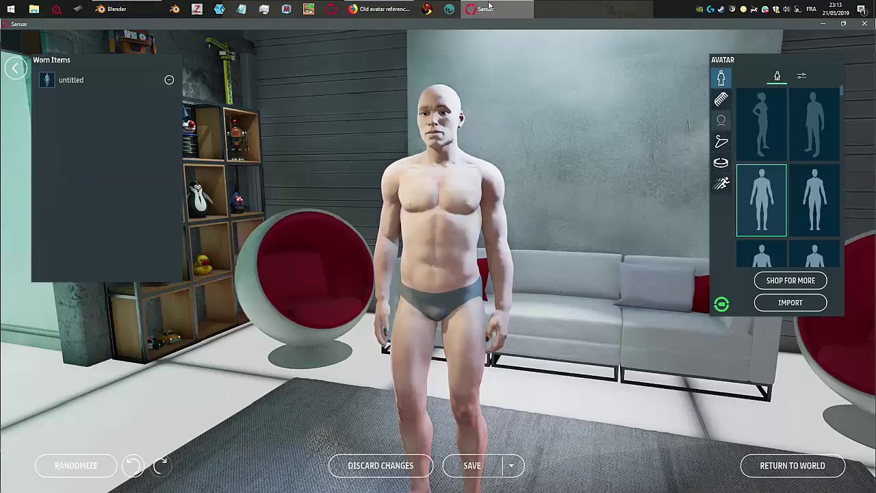
pyautogui.click(790, 303)
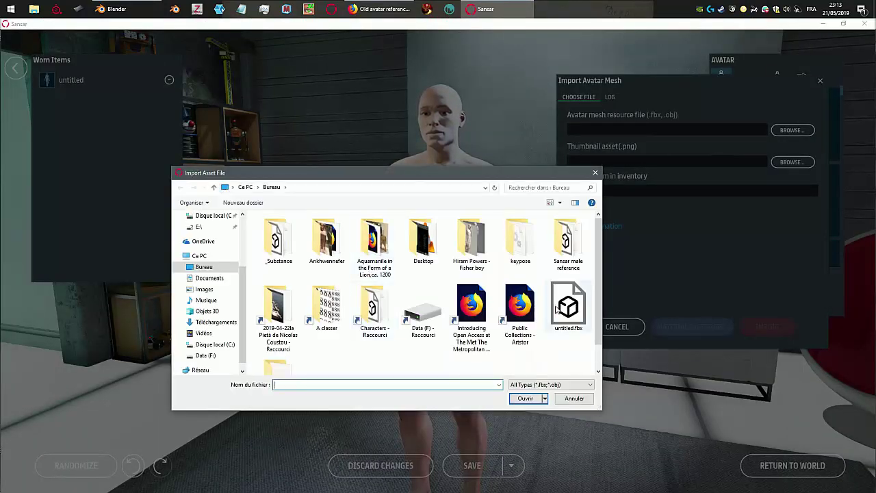
pyautogui.doubleClick(567, 307)
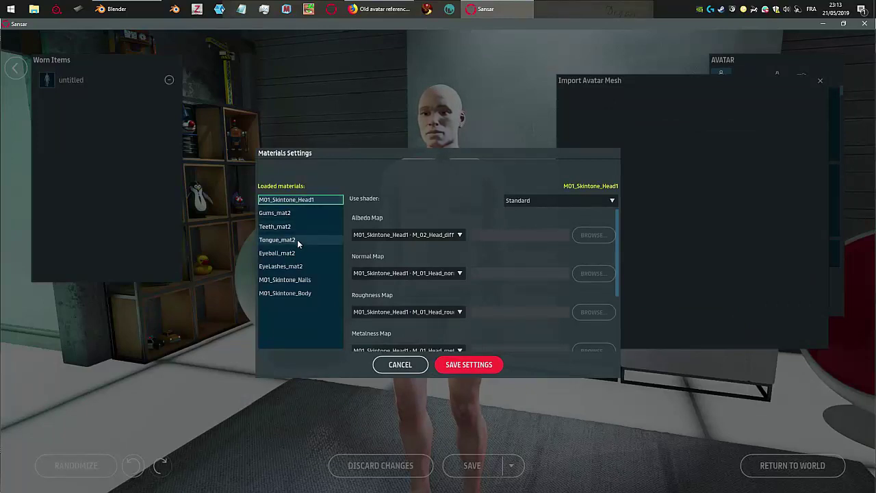
# - Tint the M01_Skintone_Nails material dark red with R 161, G 69, B 69
pyautogui.click(312, 280)
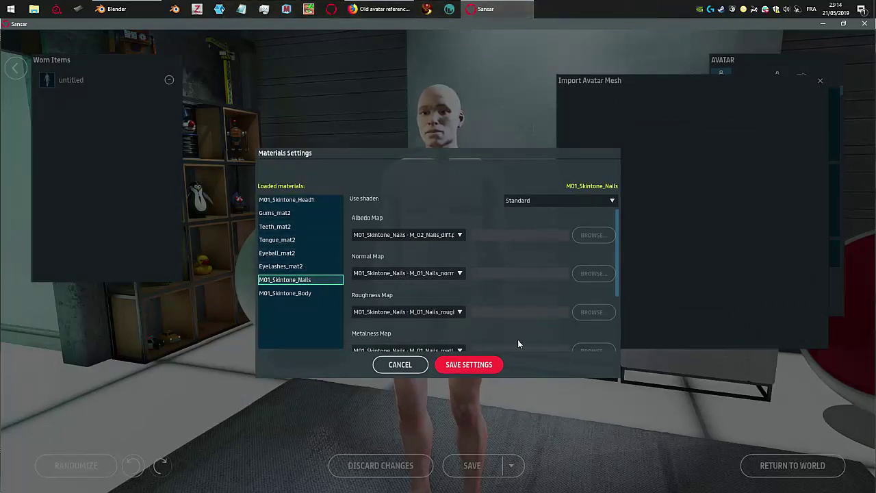
pyautogui.scroll(-3, 518, 321)
pyautogui.click(501, 340)
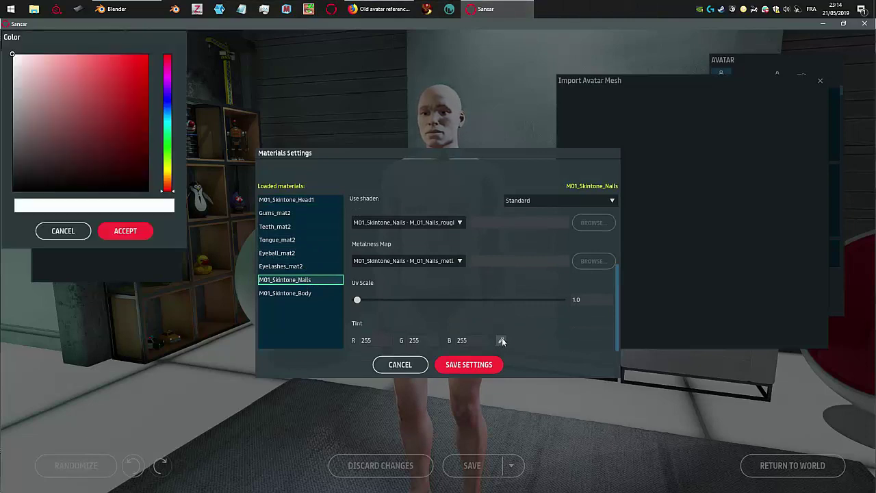
pyautogui.click(90, 106)
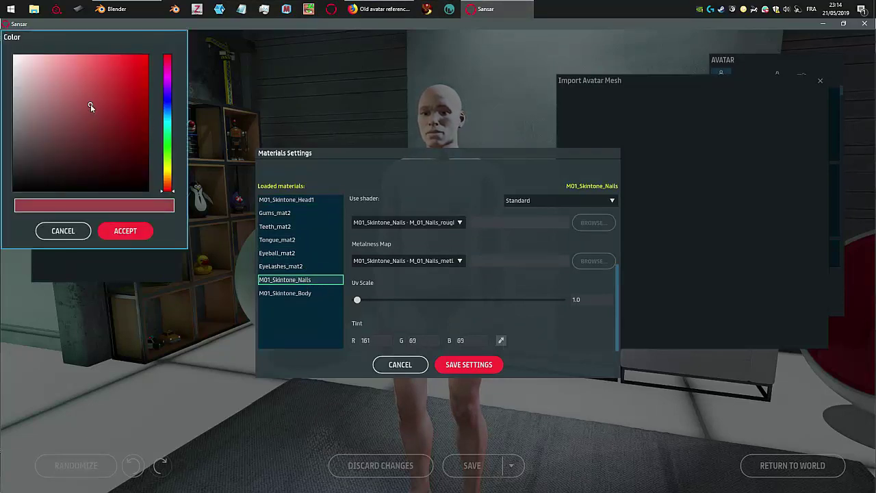
pyautogui.click(122, 230)
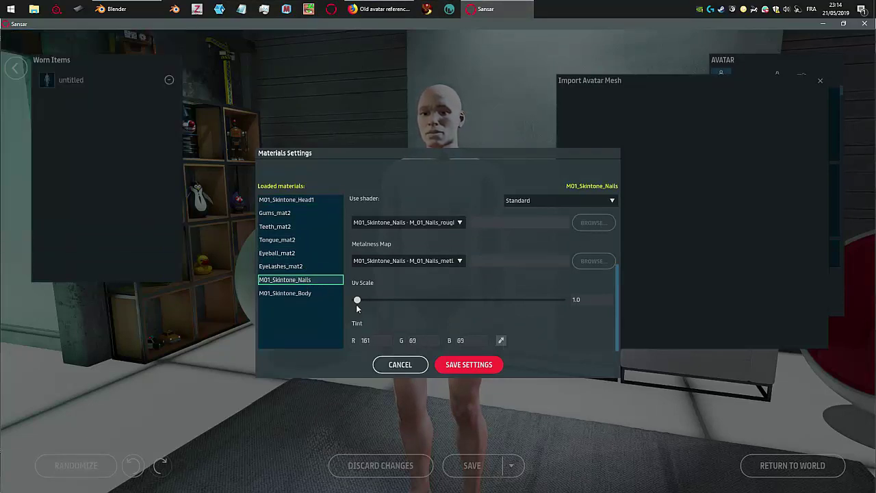
# - Set the M01_Skintone_Body material's shader to Standard, save the material settings, and import the avatar mesh
pyautogui.click(302, 292)
pyautogui.click(558, 201)
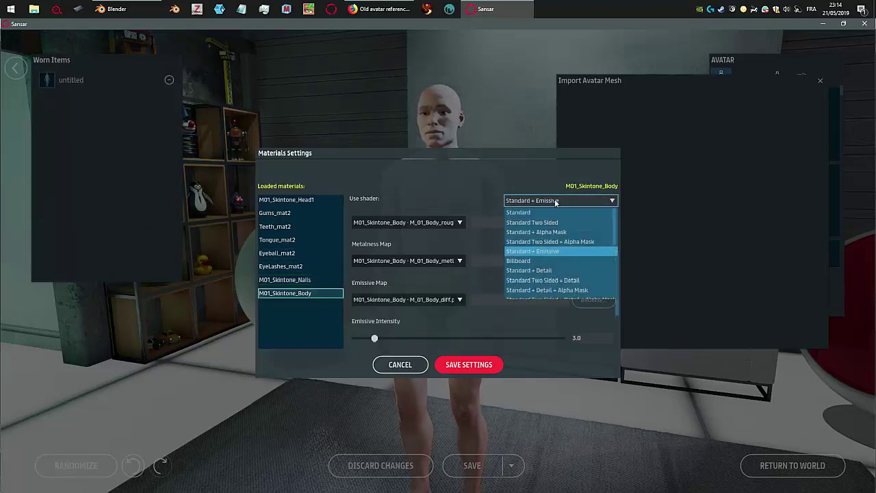
pyautogui.click(551, 211)
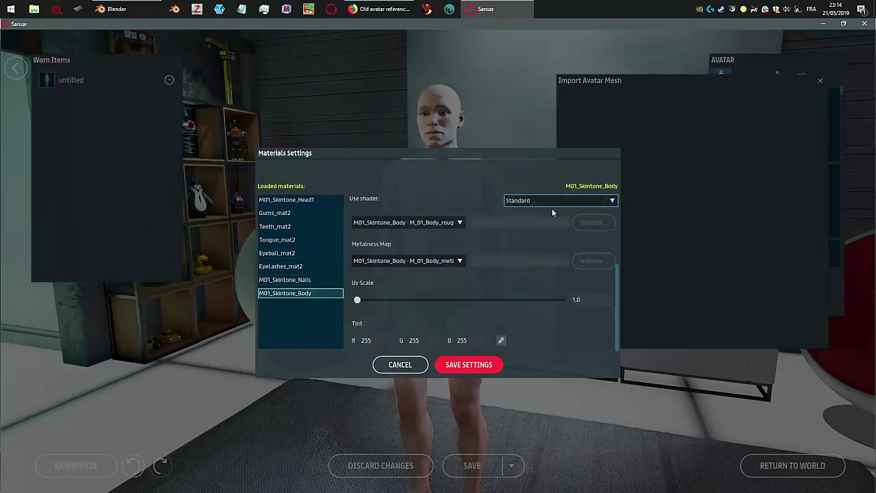
pyautogui.click(451, 364)
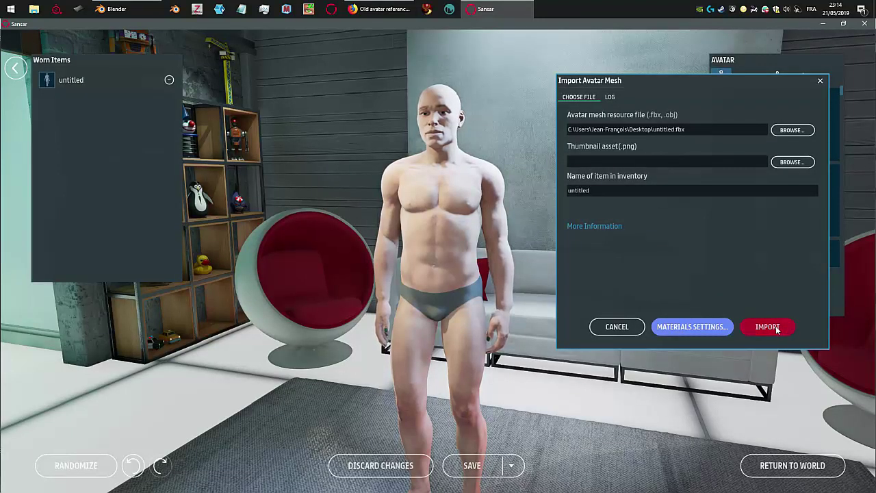
pyautogui.click(775, 326)
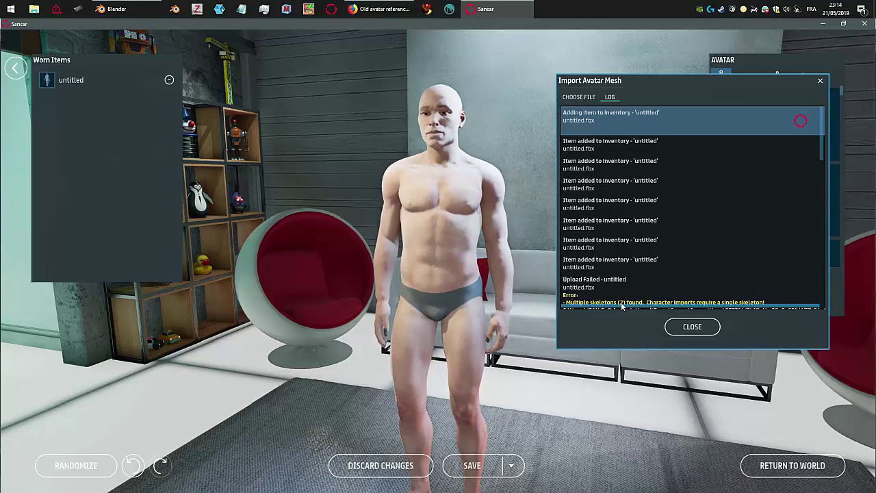
# - Close the import log, apply the newly imported avatar, and inspect its head and full body from several angles
pyautogui.click(692, 326)
pyautogui.click(764, 200)
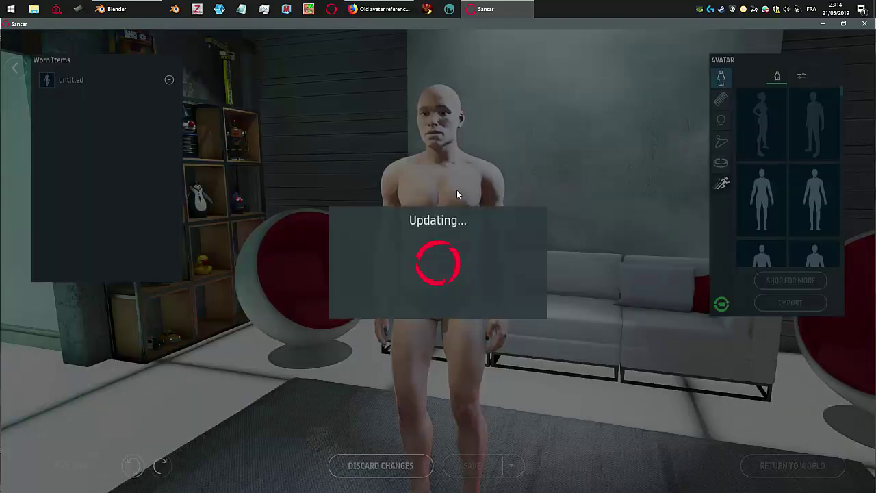
pyautogui.scroll(5, 471, 166)
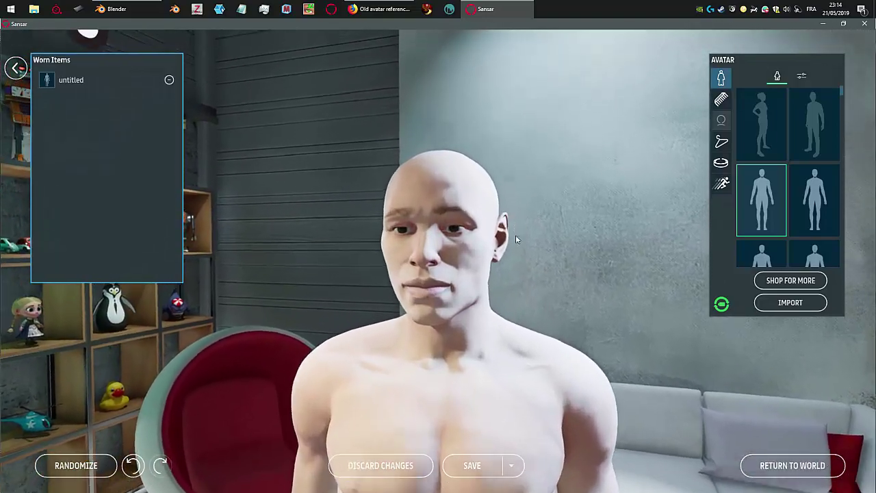
pyautogui.moveTo(517, 290)
pyautogui.mouseDown()
pyautogui.moveTo(418, 290)
pyautogui.moveTo(608, 286)
pyautogui.moveTo(525, 287)
pyautogui.moveTo(549, 280)
pyautogui.moveTo(614, 287)
pyautogui.moveTo(536, 286)
pyautogui.moveTo(490, 312)
pyautogui.moveTo(451, 350)
pyautogui.moveTo(347, 320)
pyautogui.mouseUp()
pyautogui.scroll(-6, 448, 353)
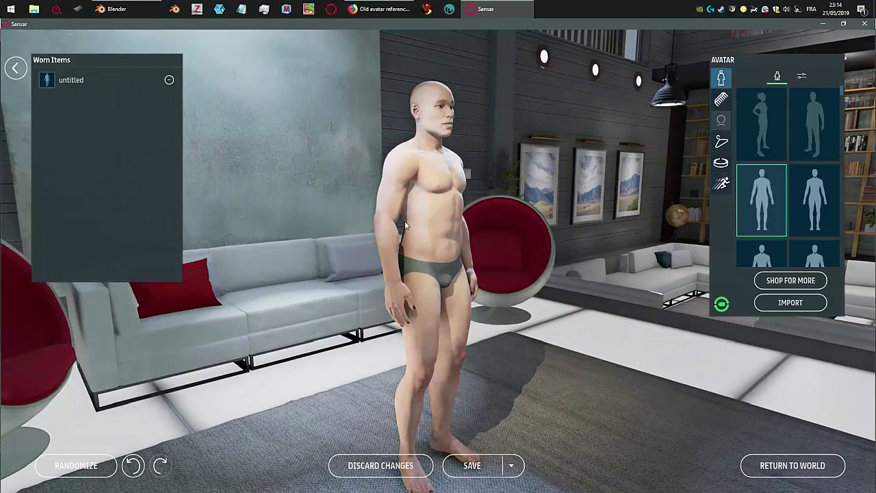
pyautogui.moveTo(466, 178); pyautogui.dragTo(360, 190)
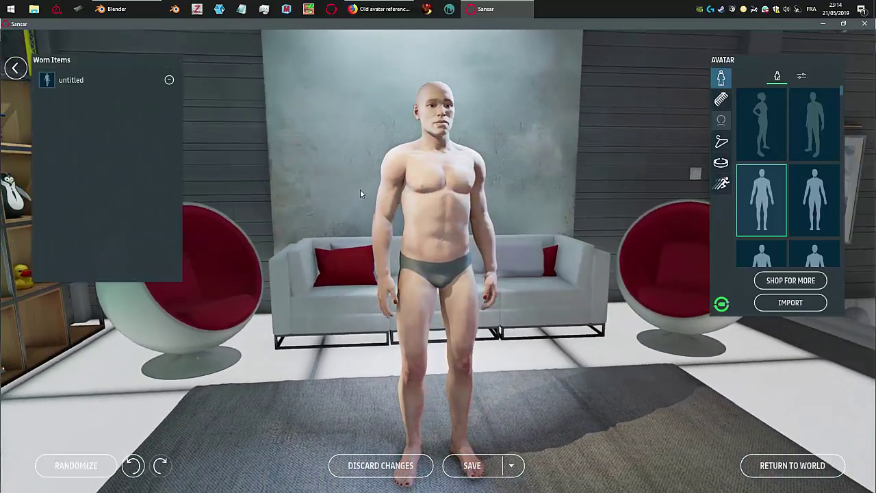
# - Inspect the imported avatar's body and reshaped head from the front and both sides, up close
pyautogui.moveTo(483, 199); pyautogui.dragTo(343, 202)
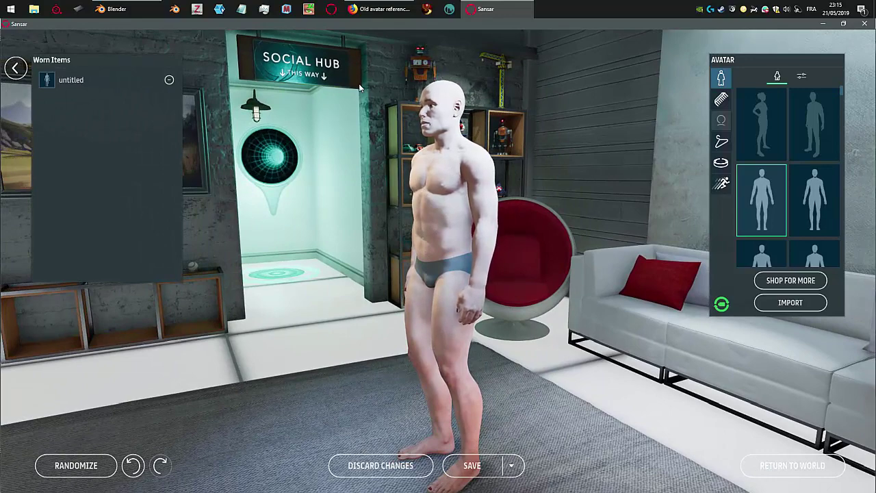
pyautogui.moveTo(436, 181); pyautogui.dragTo(519, 182)
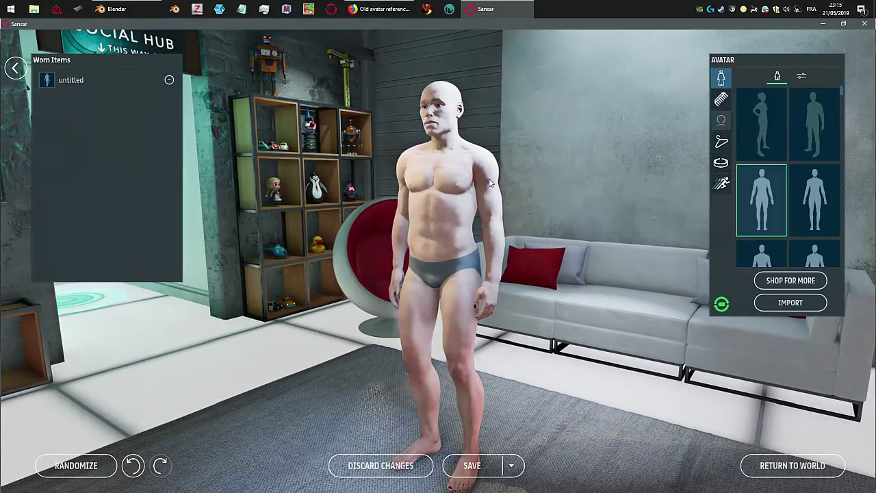
pyautogui.scroll(5, 492, 179)
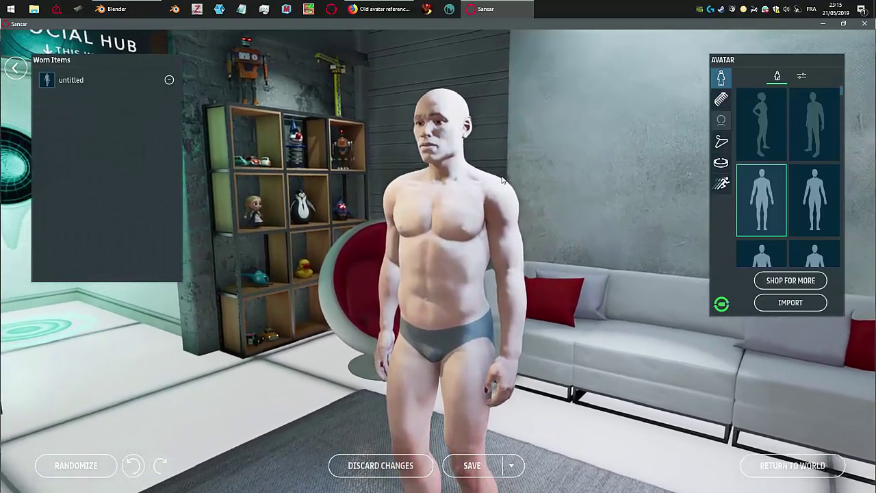
pyautogui.moveTo(500, 204); pyautogui.dragTo(625, 206)
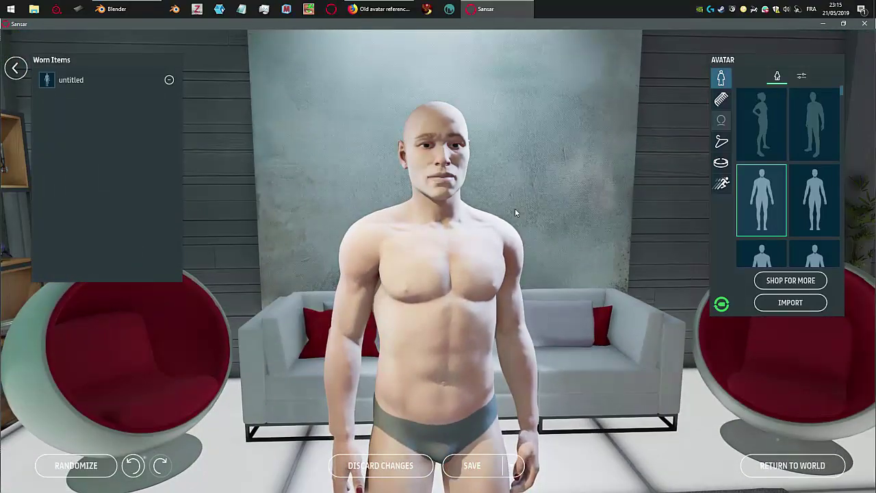
pyautogui.scroll(3, 492, 219)
pyautogui.moveTo(491, 219); pyautogui.dragTo(597, 219)
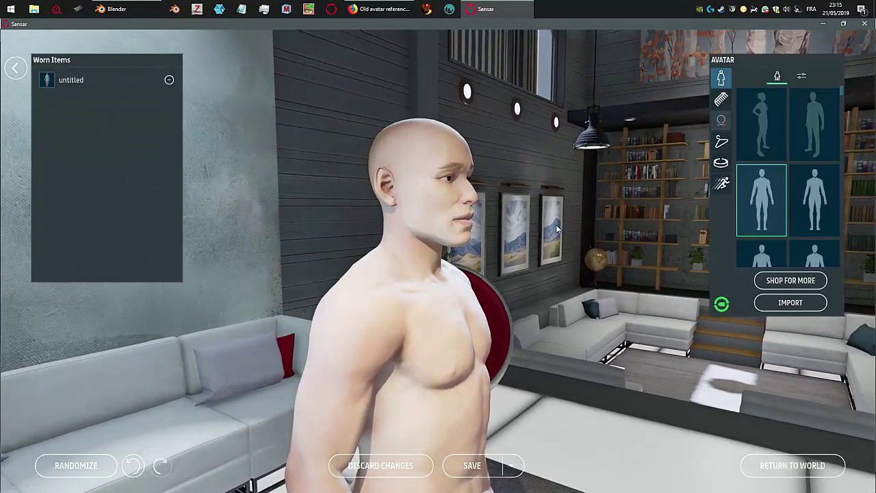
pyautogui.moveTo(563, 225); pyautogui.dragTo(338, 237)
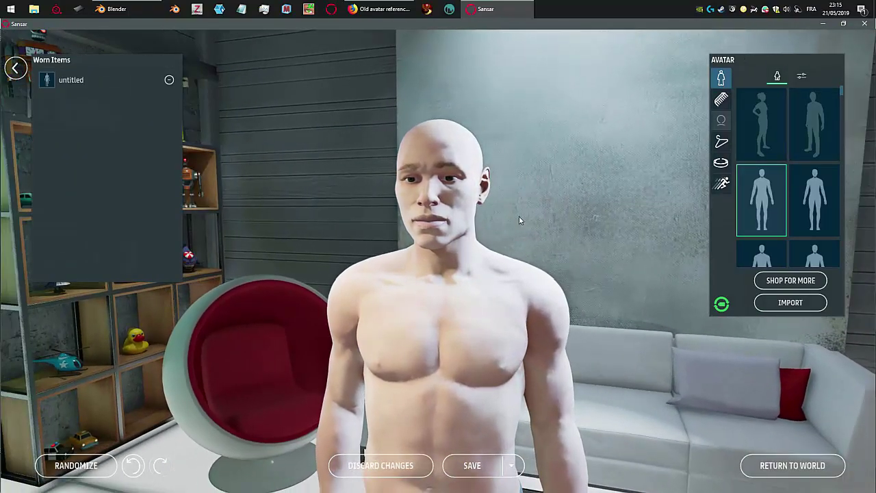
pyautogui.moveTo(519, 216); pyautogui.dragTo(373, 227)
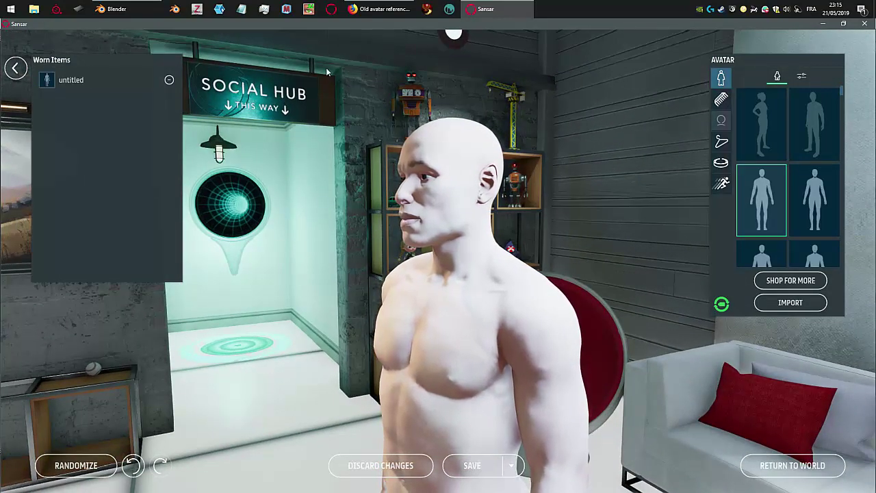
# - Switch to Blender and put the male avatar mesh into Edit Mode
pyautogui.click(135, 9)
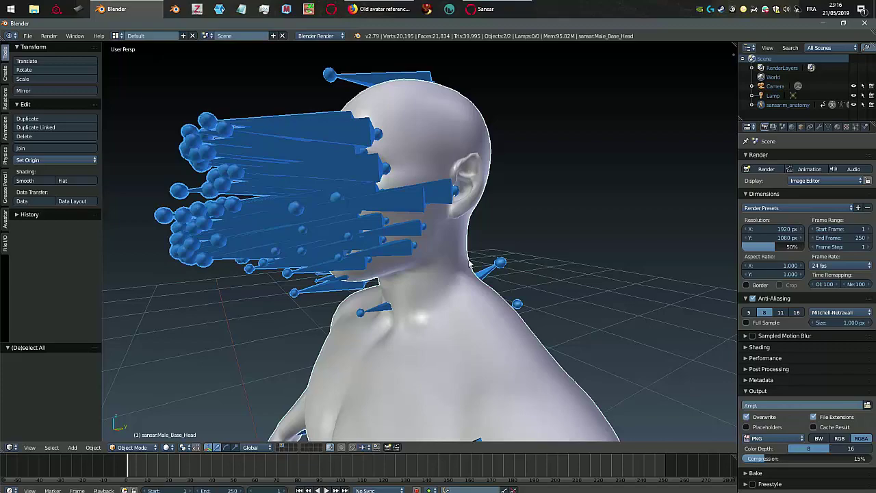
pyautogui.moveTo(470, 263); pyautogui.dragTo(547, 275, button='middle')
pyautogui.scroll(-4, 547, 275)
pyautogui.moveTo(520, 304); pyautogui.dragTo(440, 297, button='middle')
pyautogui.scroll(5, 419, 239)
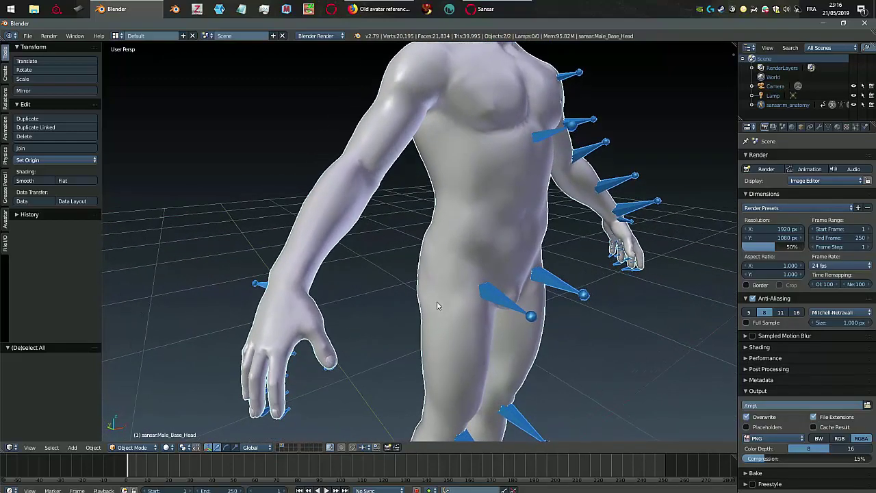
pyautogui.press('Tab')
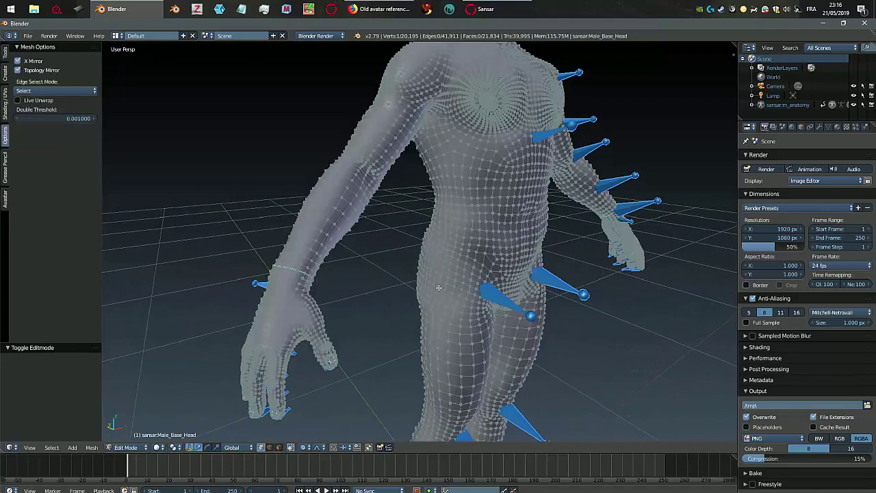
# - Hide the sansar:m_anatomy armature so its bones no longer cover the avatar's face
pyautogui.keyDown('shift'); pyautogui.moveTo(439, 287); pyautogui.dragTo(453, 89, button='middle'); pyautogui.keyUp('shift')
pyautogui.moveTo(492, 375); pyautogui.dragTo(519, 322, button='middle')
pyautogui.press('KP_4')
pyautogui.press('KP_4')
pyautogui.press('KP_4')
pyautogui.press('KP_4')
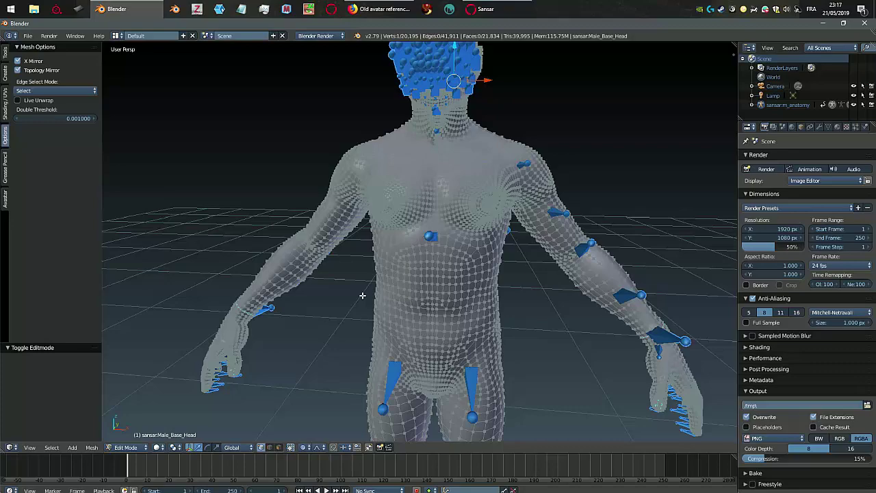
pyautogui.moveTo(419, 295); pyautogui.dragTo(491, 256, button='middle')
pyautogui.scroll(3, 426, 294)
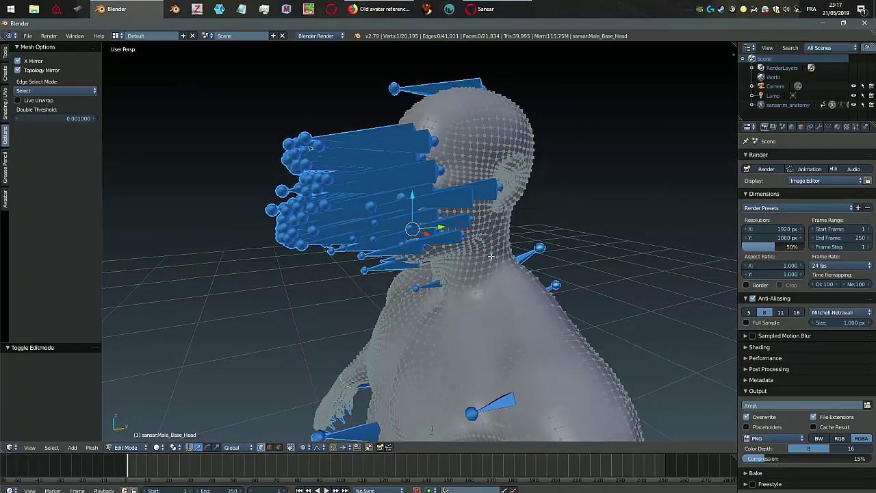
pyautogui.click(853, 104)
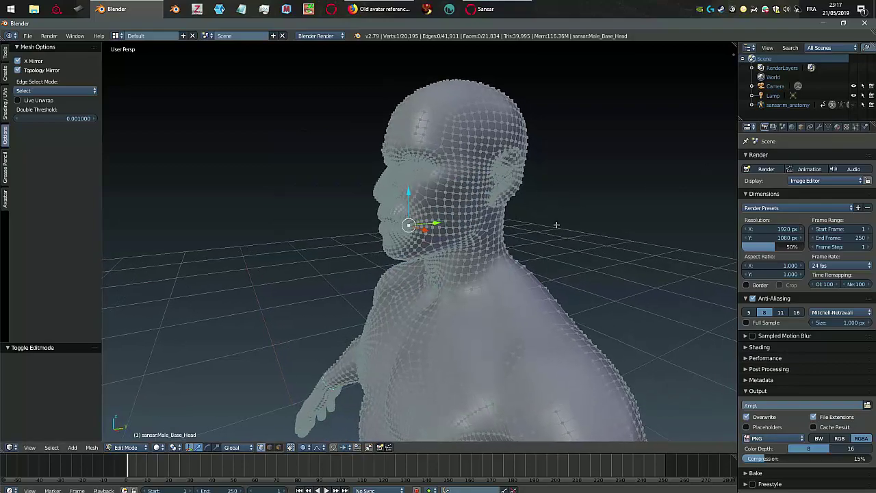
# - Select the linked head and body skin geometry and separate the selection into a new mesh object
pyautogui.moveTo(560, 210); pyautogui.dragTo(421, 231, button='middle')
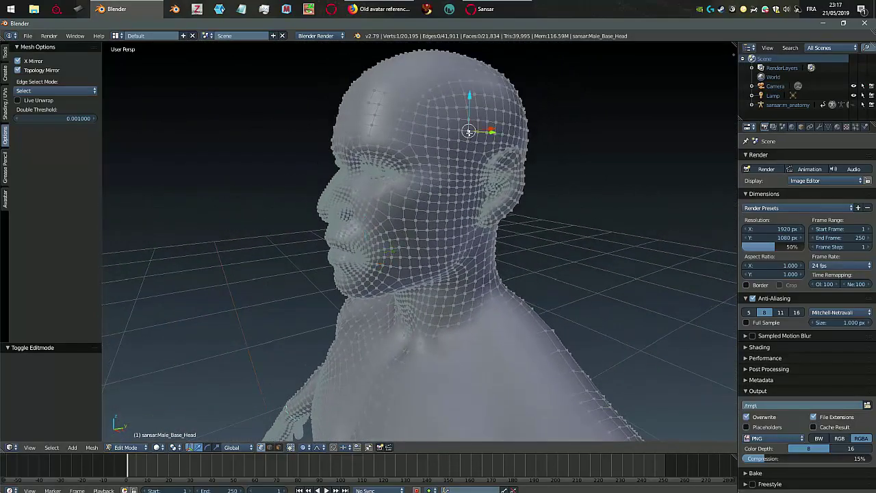
pyautogui.press('l')
pyautogui.moveTo(469, 132); pyautogui.dragTo(479, 355, button='middle')
pyautogui.moveTo(476, 391); pyautogui.dragTo(448, 293, button='middle')
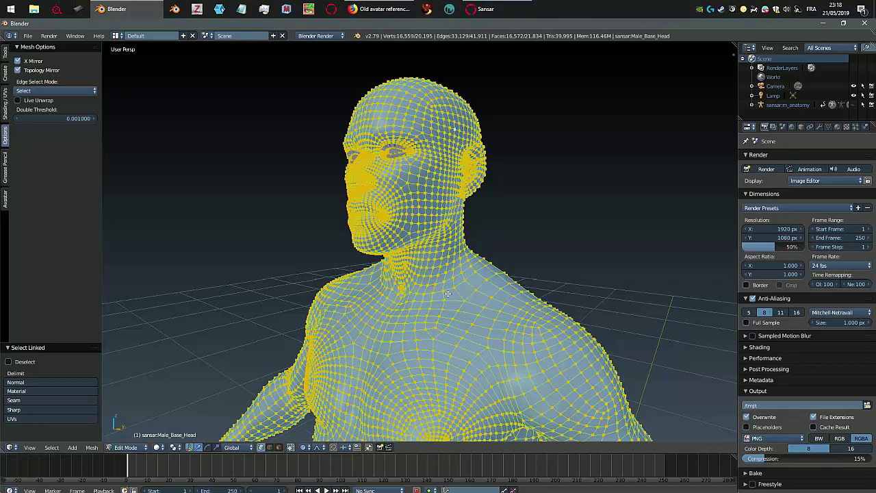
pyautogui.press('space')
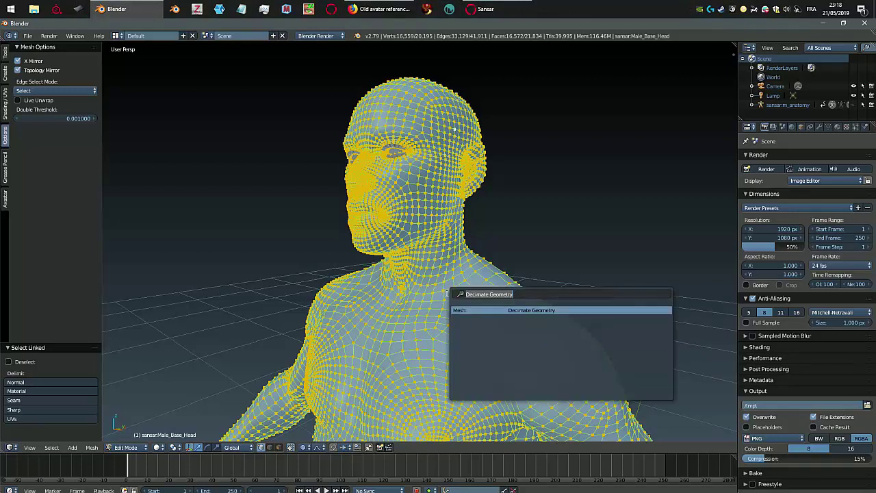
pyautogui.write('sepa')
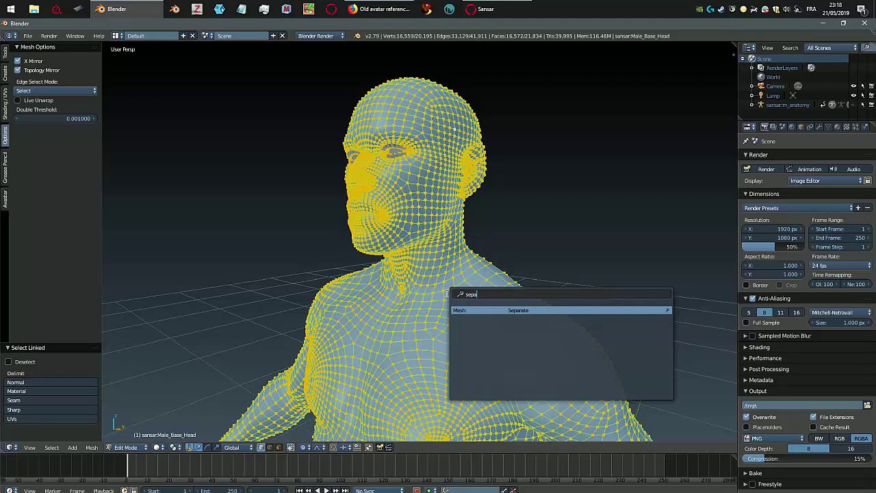
pyautogui.press('Return')
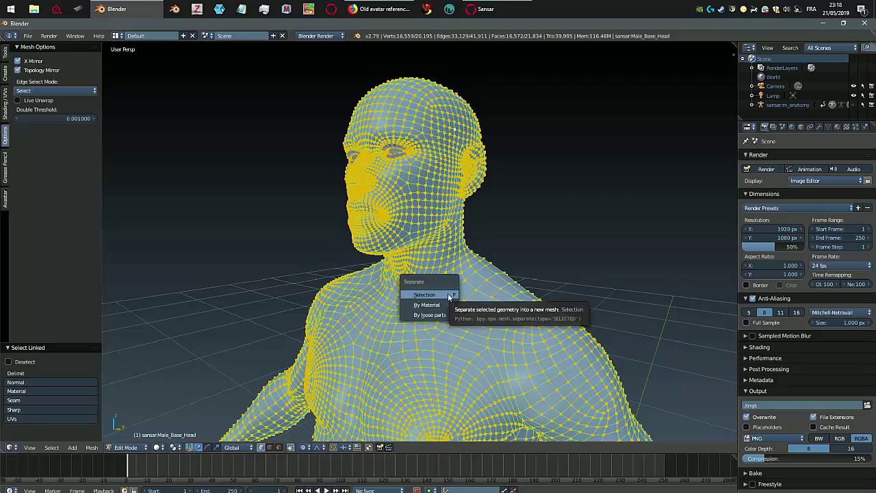
pyautogui.click(424, 294)
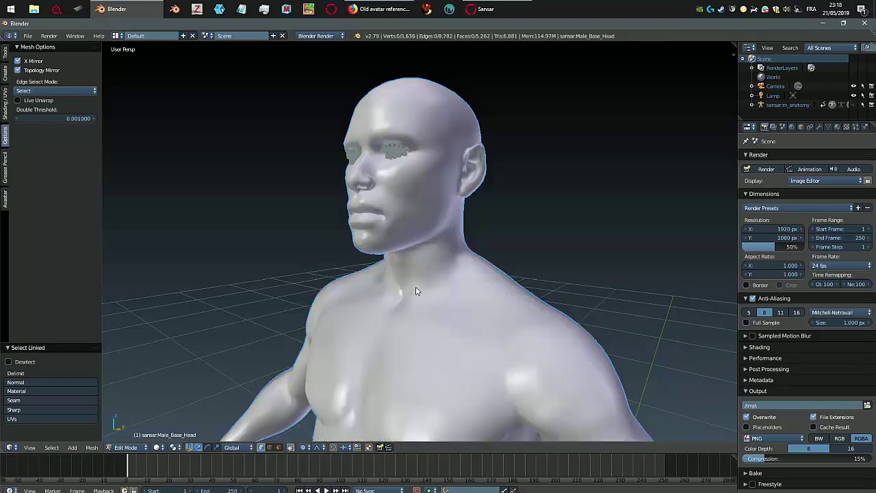
# - Return to Object Mode and select the remaining Male_Base_Head object that holds the eyes and eyelashes
pyautogui.press('Tab')
pyautogui.scroll(2, 417, 197)
pyautogui.moveTo(418, 200); pyautogui.dragTo(411, 179, button='middle')
pyautogui.scroll(-4, 475, 202)
pyautogui.keyDown('shift'); pyautogui.moveTo(503, 316); pyautogui.dragTo(440, 221, button='middle'); pyautogui.keyUp('shift')
pyautogui.rightClick(428, 203)
pyautogui.keyDown('shift'); pyautogui.moveTo(399, 188); pyautogui.dragTo(568, 198, button='middle'); pyautogui.keyUp('shift')
pyautogui.scroll(4, 363, 150)
pyautogui.rightClick(404, 149)
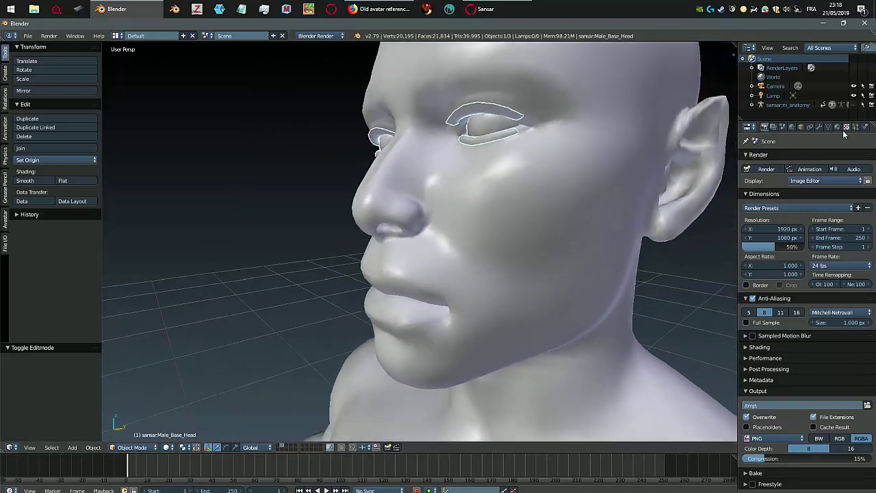
# - Remove the M01_Skintone_Head1 and M01_Skintone_Body material slots from the eye object
pyautogui.click(838, 128)
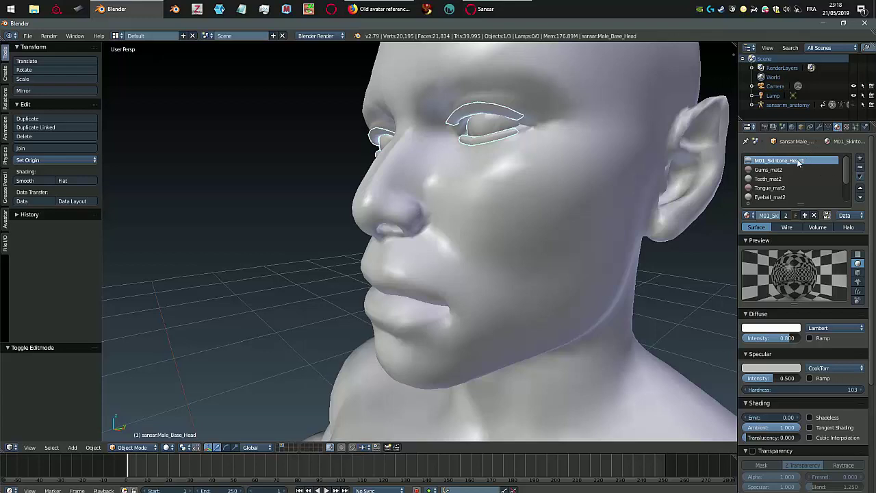
pyautogui.click(860, 167)
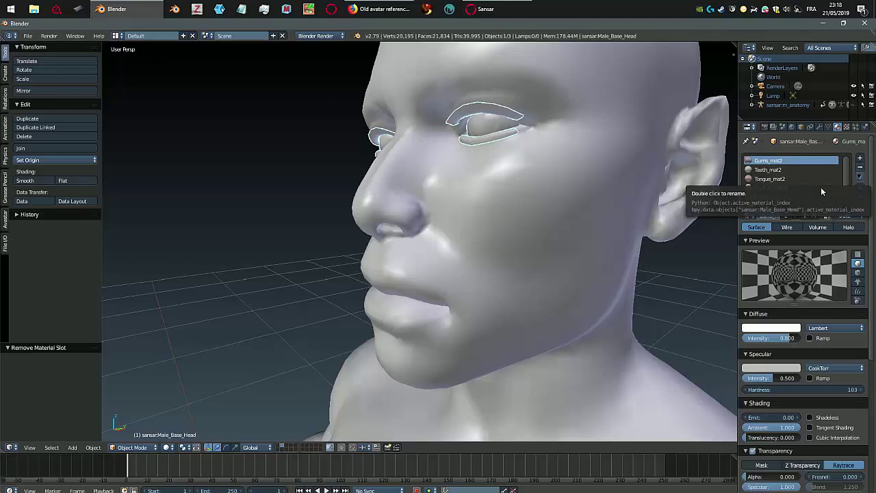
pyautogui.scroll(-2, 834, 186)
pyautogui.click(804, 197)
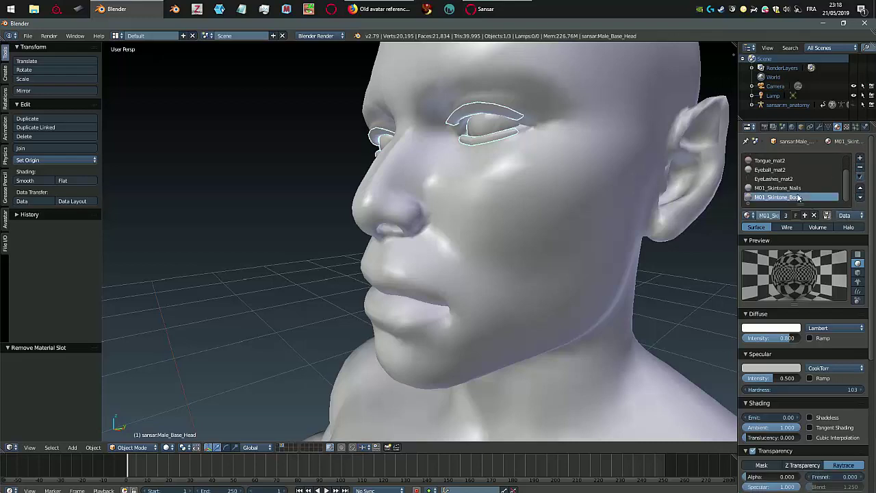
pyautogui.click(860, 168)
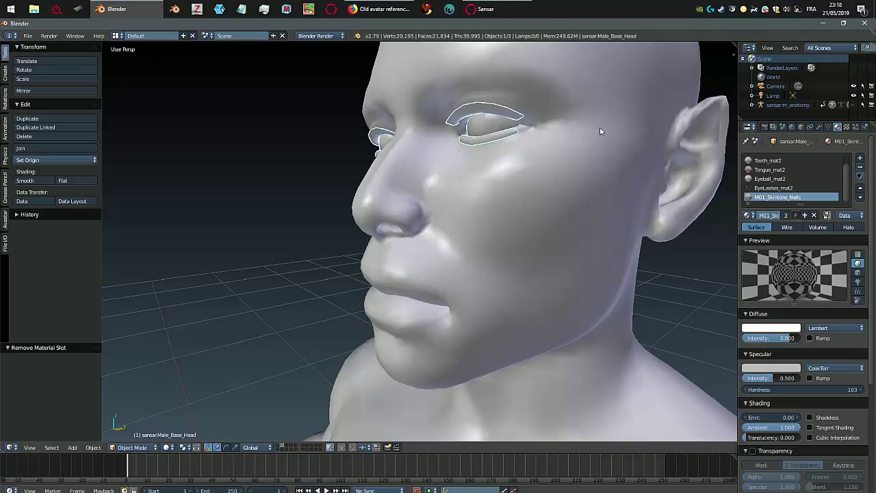
# - Select the skin mesh and remove its gums, teeth, tongue, eyeball, eyelashes and M01_Skintone_Nails material slots
pyautogui.moveTo(599, 130); pyautogui.dragTo(643, 120, button='middle')
pyautogui.rightClick(621, 82)
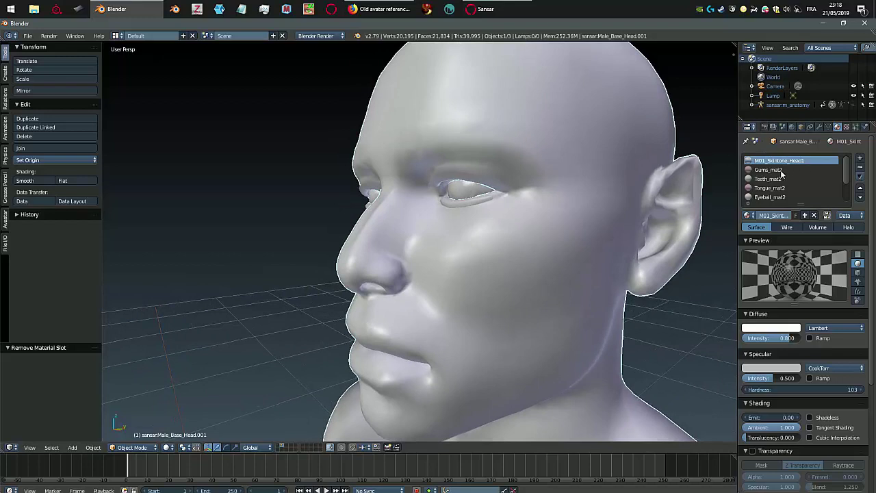
pyautogui.click(782, 171)
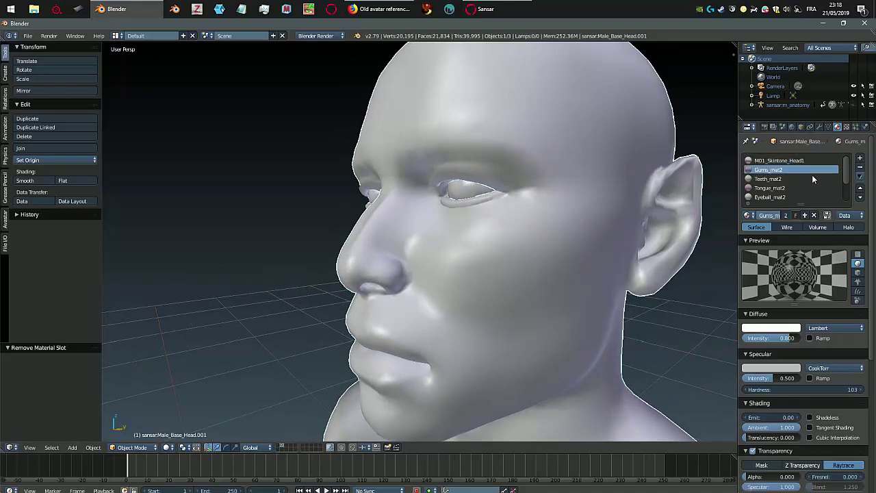
pyautogui.click(860, 167)
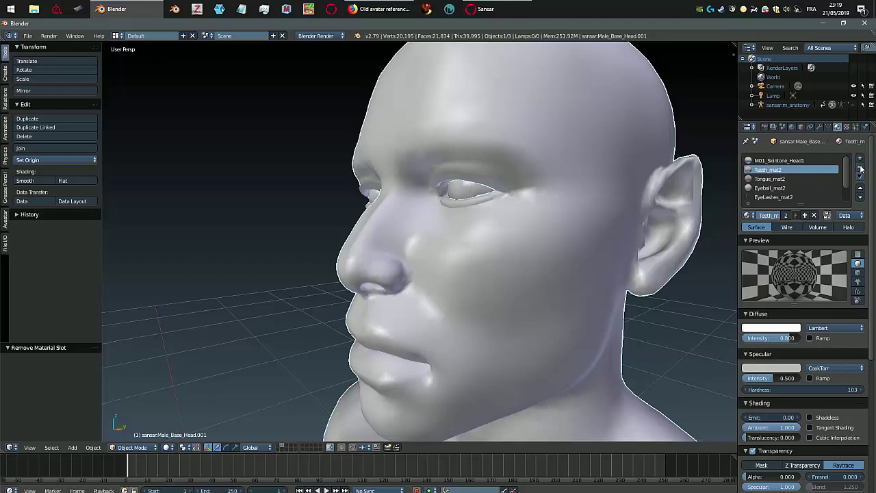
pyautogui.click(860, 168)
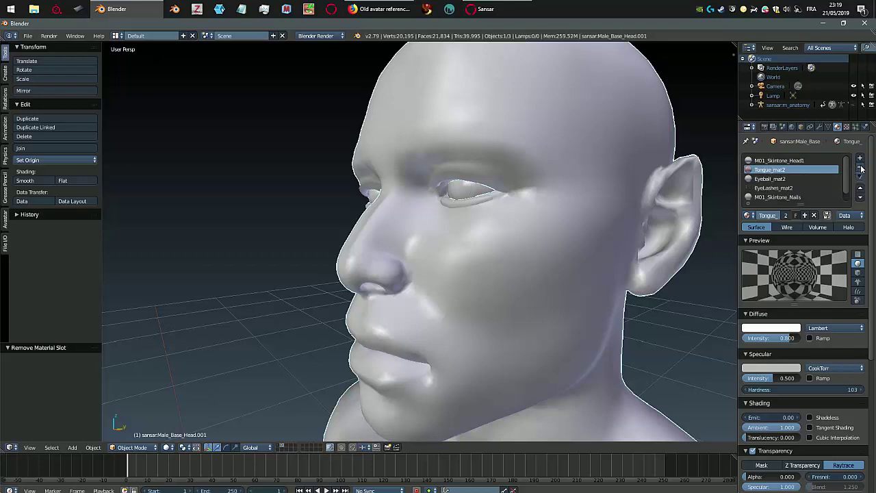
pyautogui.click(860, 168)
pyautogui.click(860, 168)
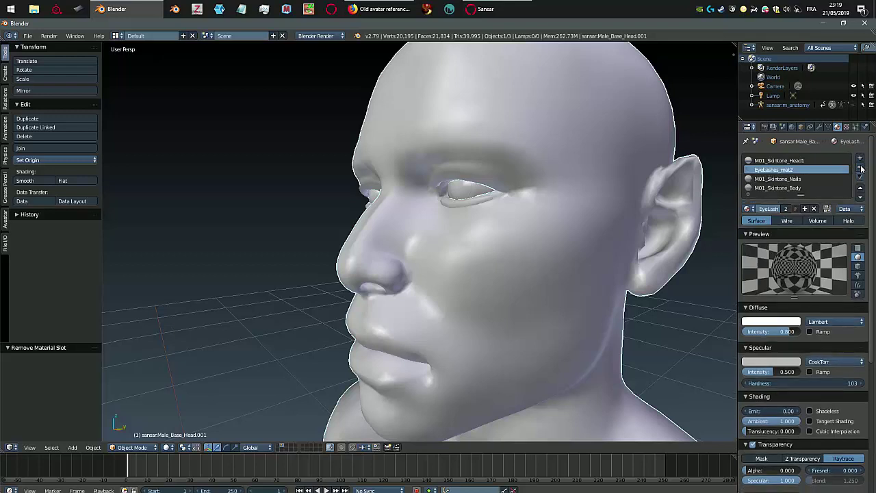
pyautogui.click(860, 167)
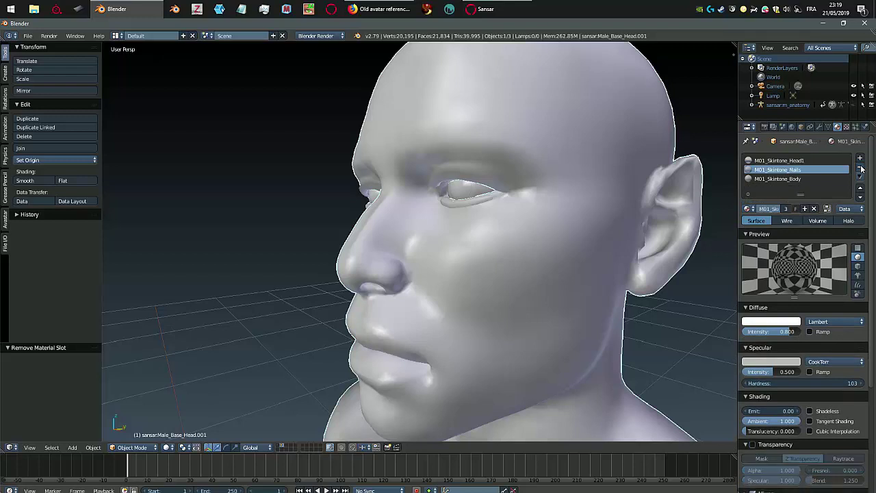
pyautogui.click(860, 168)
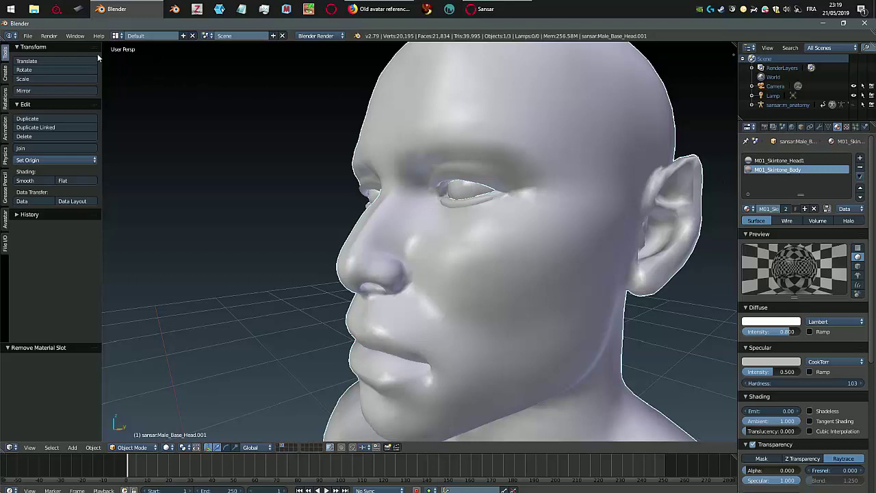
# - Export only the selected skin mesh as a Wavefront OBJ named untitled.obj to the Desktop
pyautogui.click(29, 35)
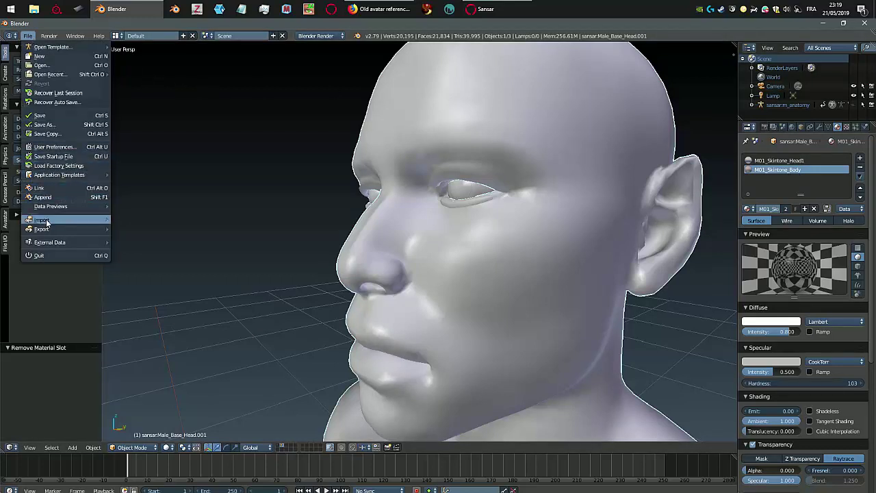
pyautogui.moveTo(54, 230)
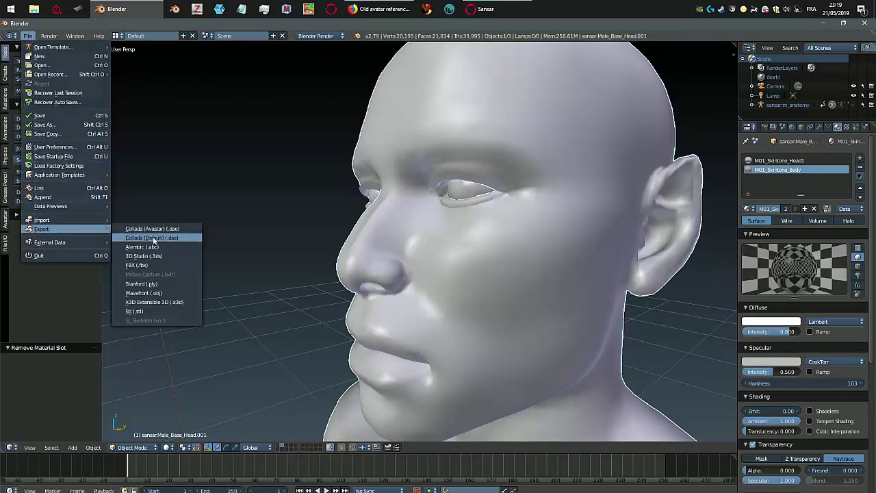
pyautogui.click(160, 292)
pyautogui.click(32, 140)
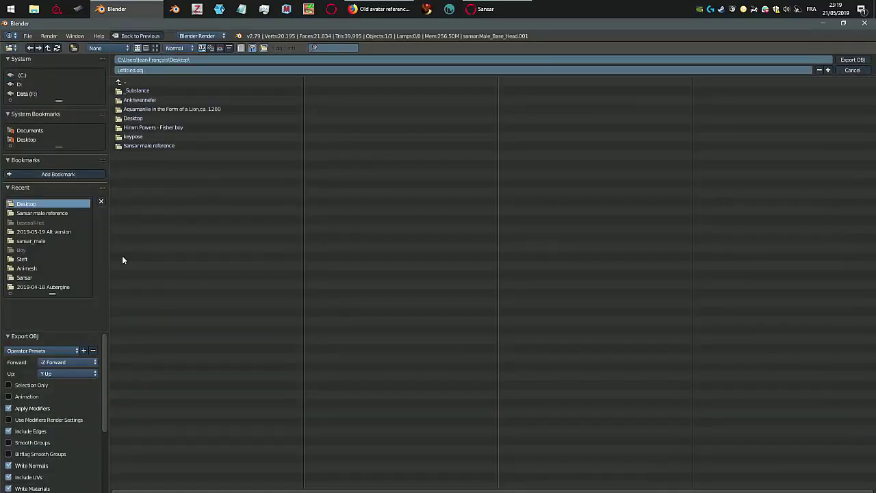
pyautogui.click(10, 386)
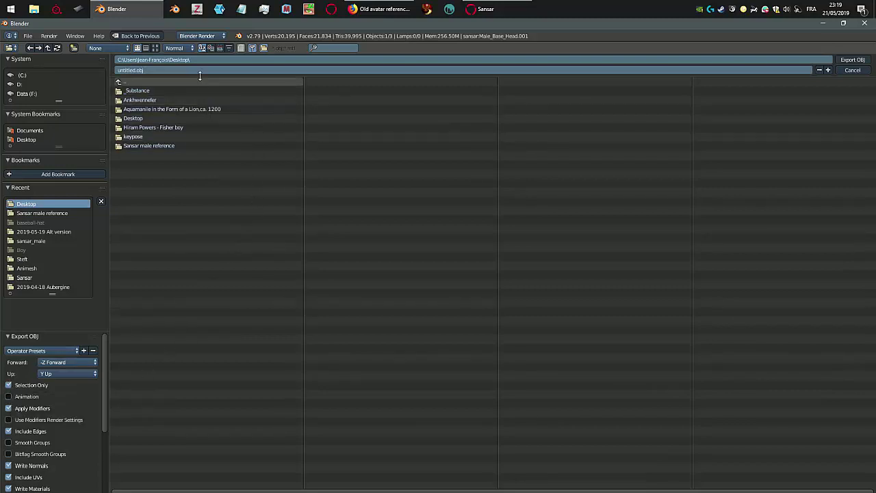
pyautogui.click(853, 59)
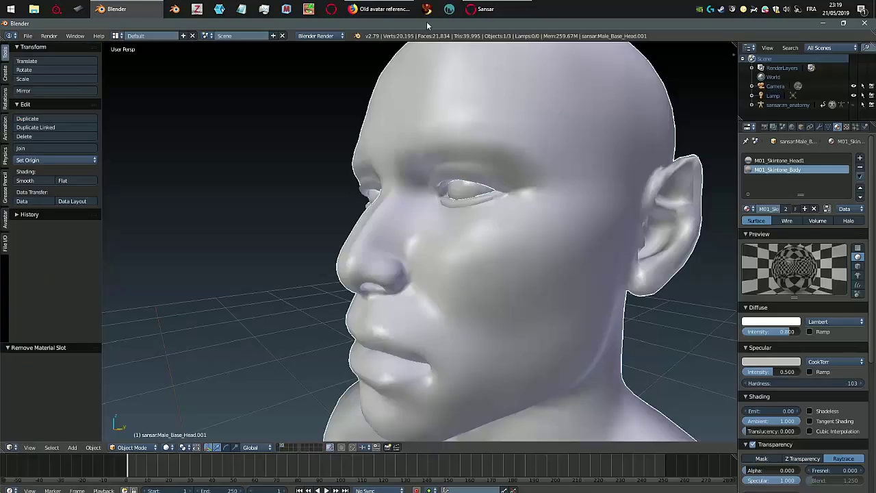
# - Switch to 3D-Coat and, in the Sculpt room, set the scene scale to 100
pyautogui.click(448, 9)
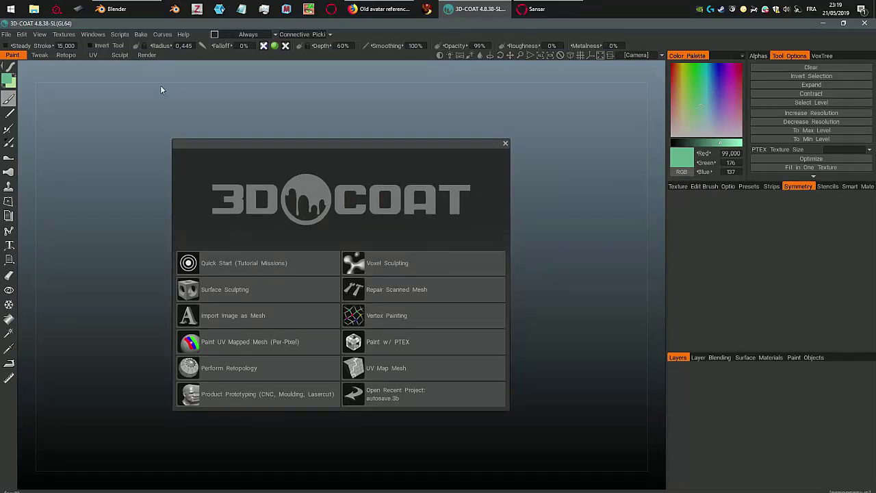
pyautogui.click(120, 55)
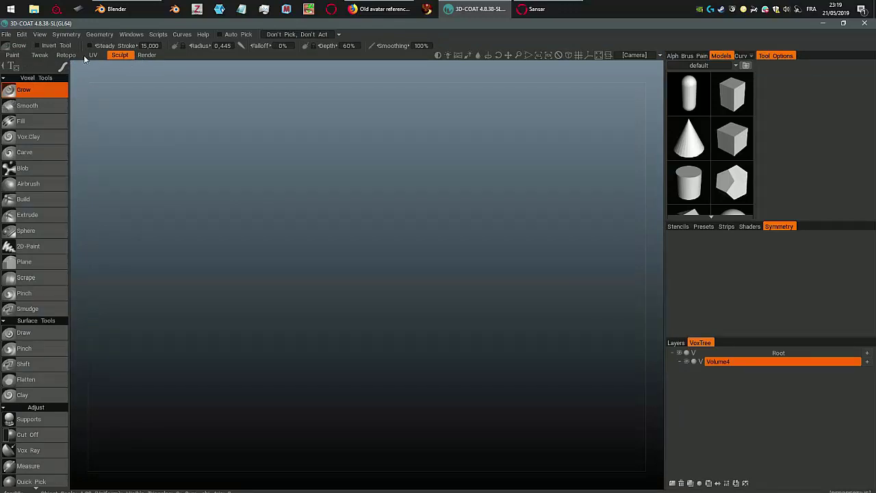
pyautogui.moveTo(62, 63)
pyautogui.click(101, 34)
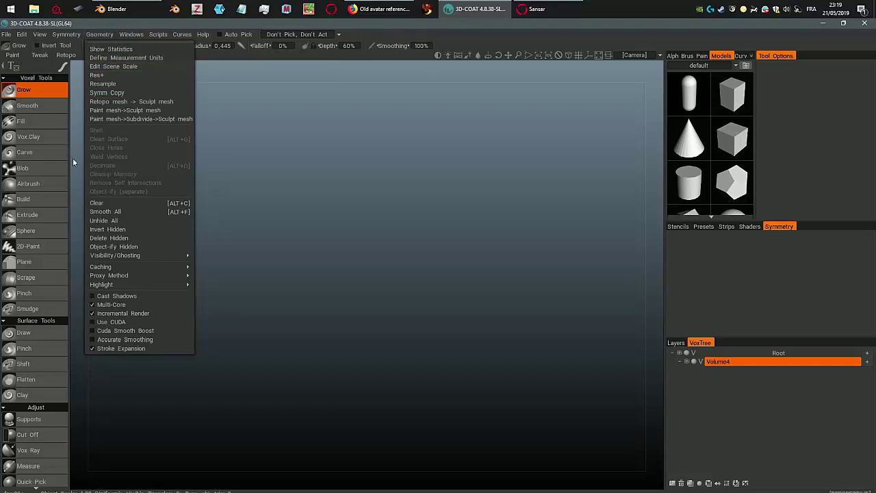
pyautogui.click(850, 112)
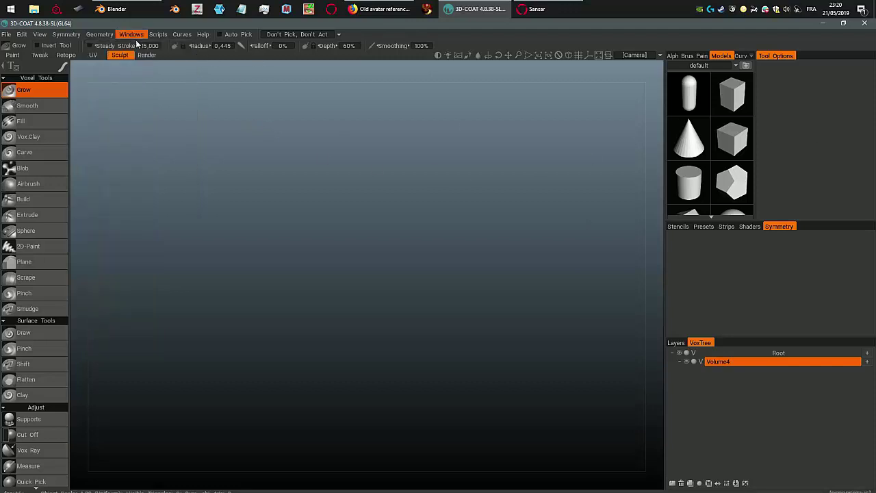
pyautogui.click(103, 36)
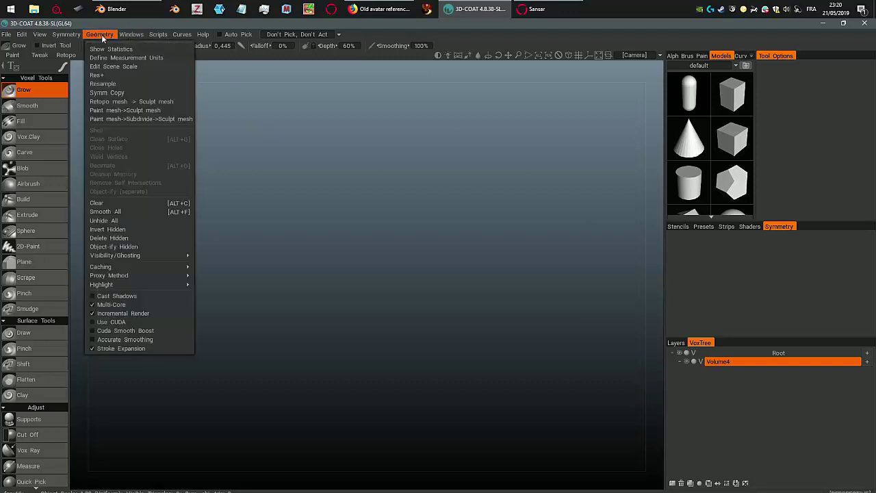
pyautogui.click(133, 66)
pyautogui.click(445, 309)
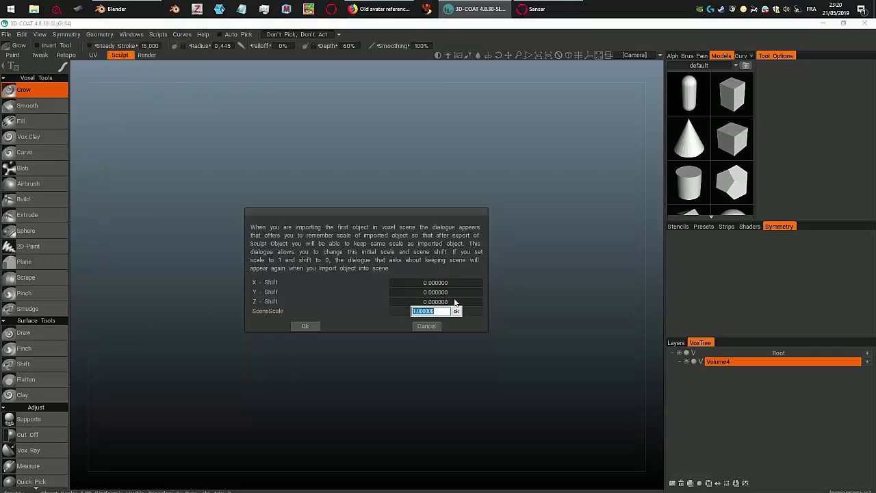
pyautogui.write('1')
pyautogui.press('Return')
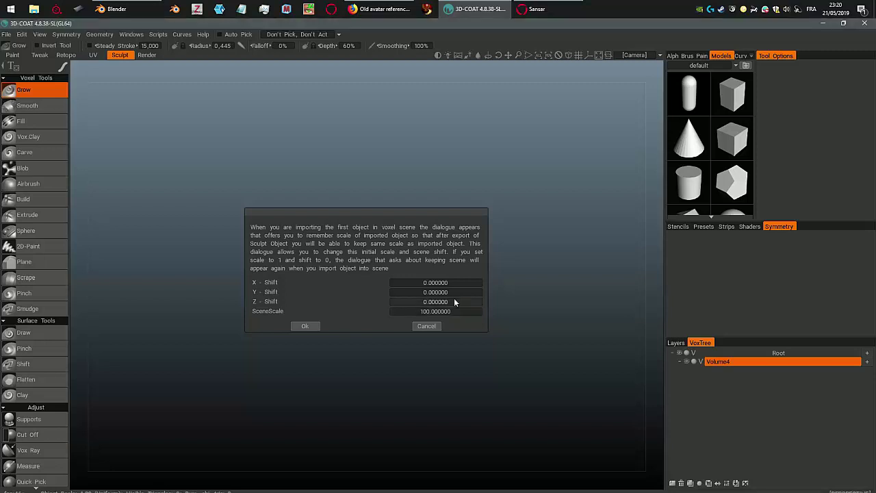
pyautogui.click(308, 327)
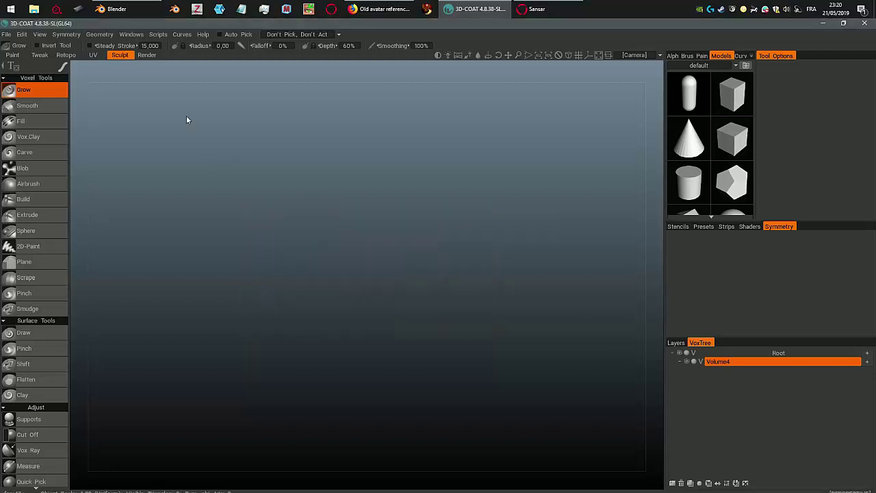
# - In the Retopo room, show the symmetry settings, disable symmetry and choose the X axis as the mirror axis
pyautogui.click(67, 55)
pyautogui.click(67, 34)
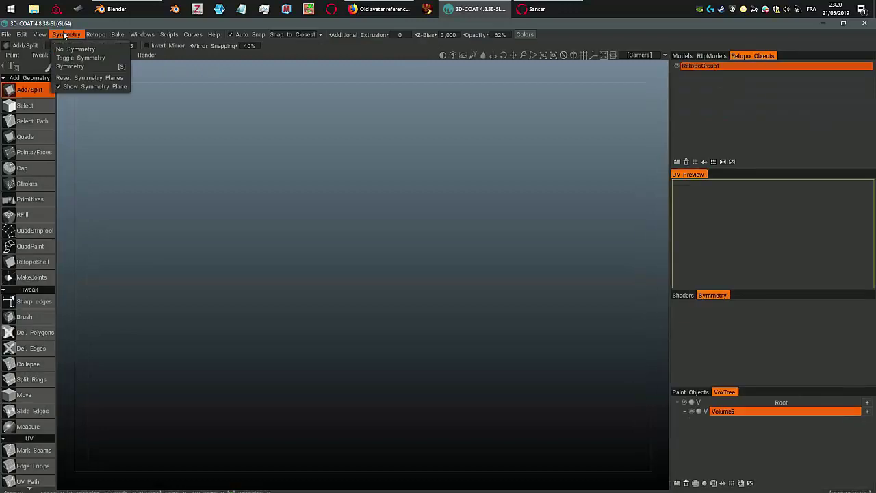
pyautogui.click(76, 66)
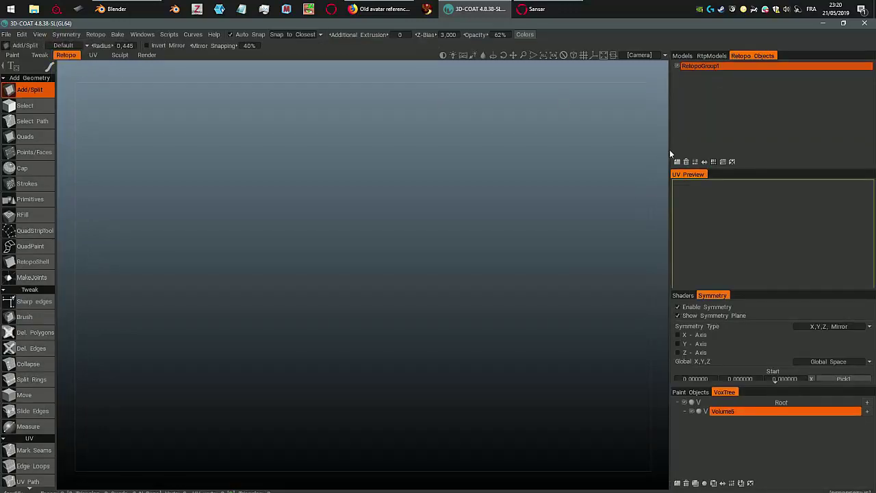
pyautogui.click(677, 307)
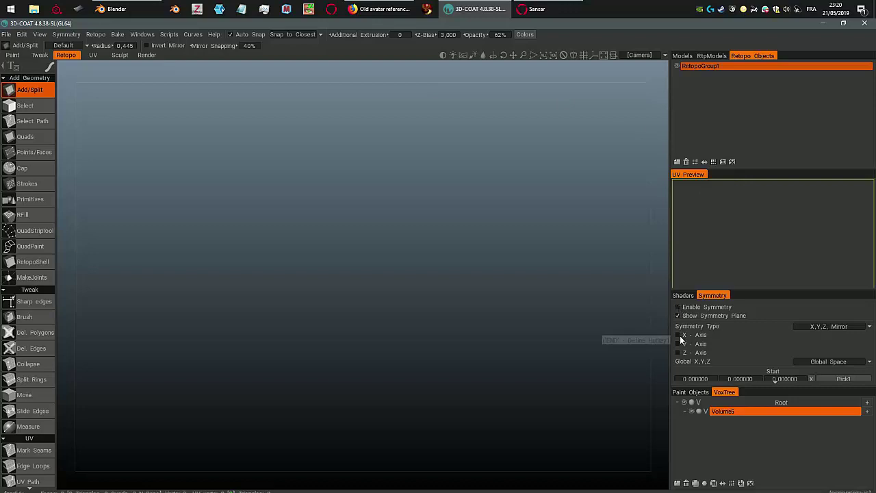
pyautogui.click(678, 334)
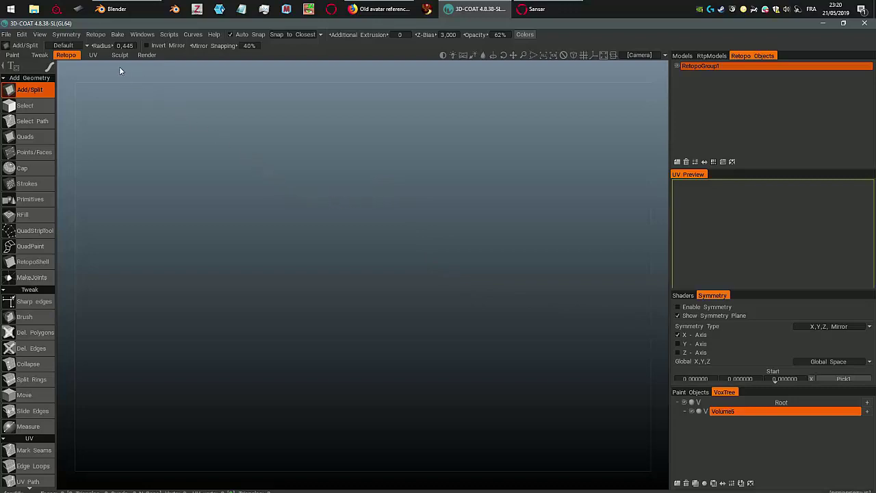
# - Import untitled.obj from the Desktop as a retopo mesh, apply its default placement and decline snapping to the voxel mesh
pyautogui.click(96, 35)
pyautogui.click(98, 34)
pyautogui.click(102, 36)
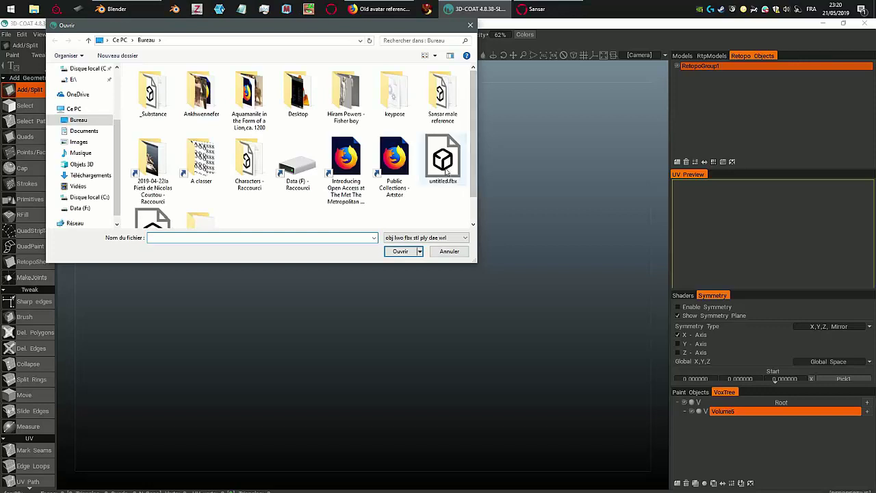
pyautogui.click(169, 212)
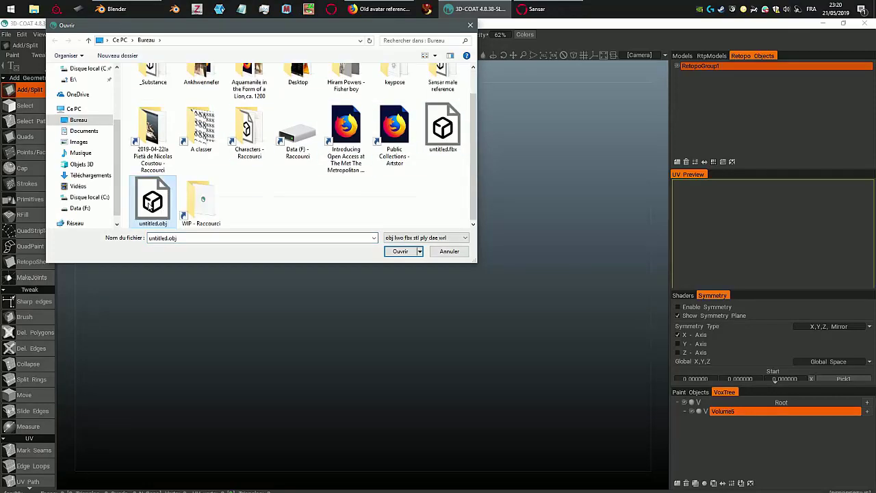
pyautogui.doubleClick(152, 205)
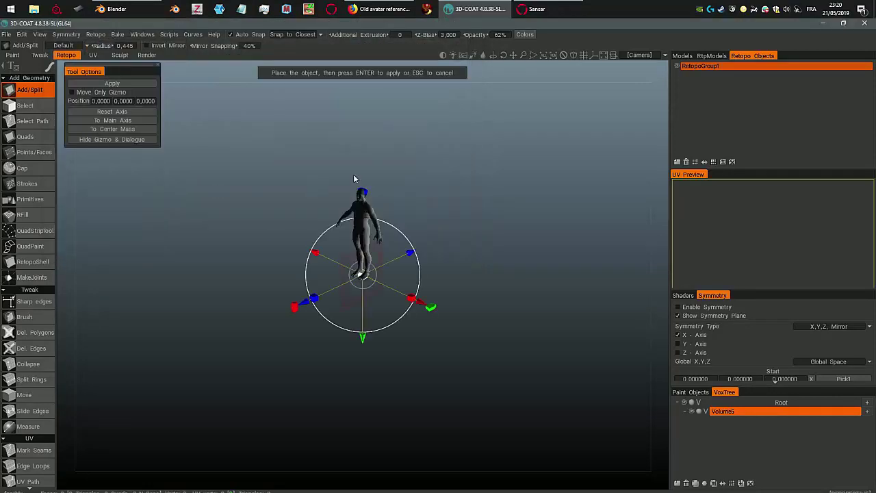
pyautogui.click(130, 82)
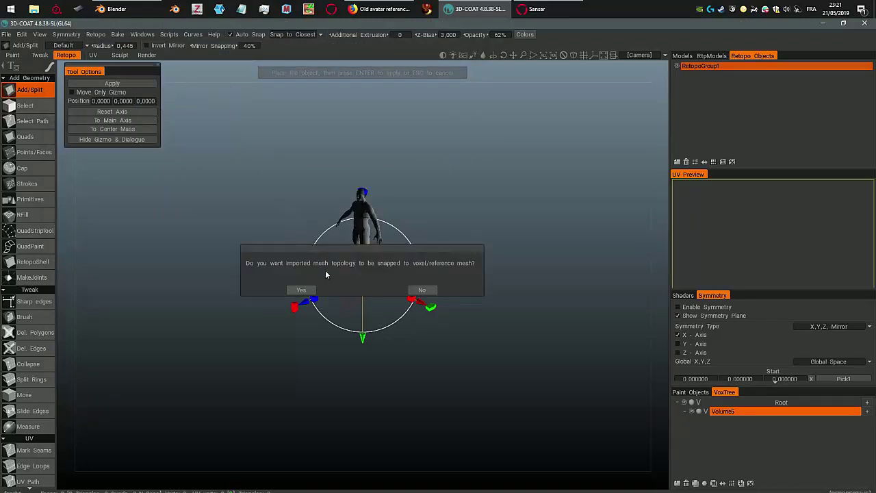
pyautogui.click(414, 289)
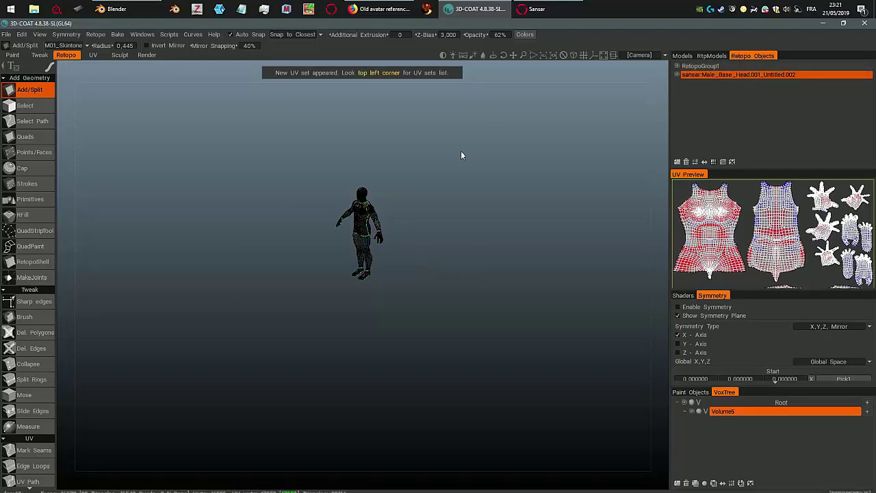
# - Check the imported retopo mesh from front and back, and convert it into a sculpt mesh in the Sculpt room
pyautogui.click(541, 56)
pyautogui.scroll(5, 468, 137)
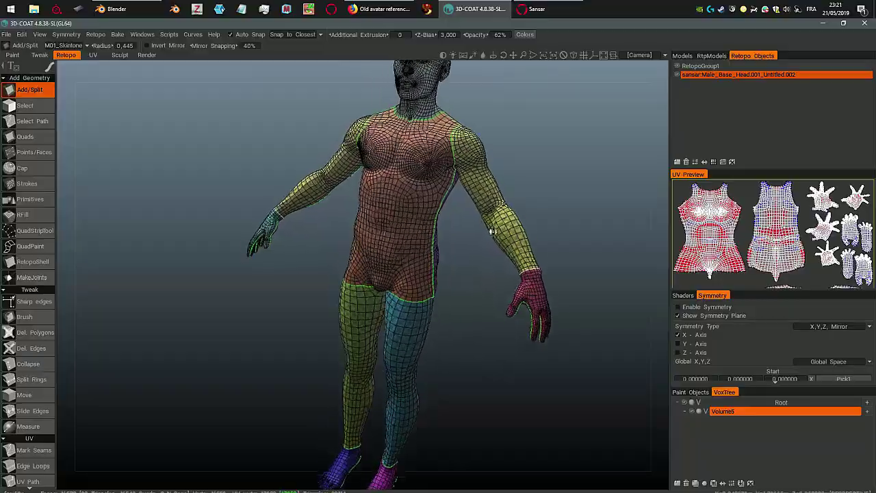
pyautogui.moveTo(497, 246); pyautogui.dragTo(363, 210)
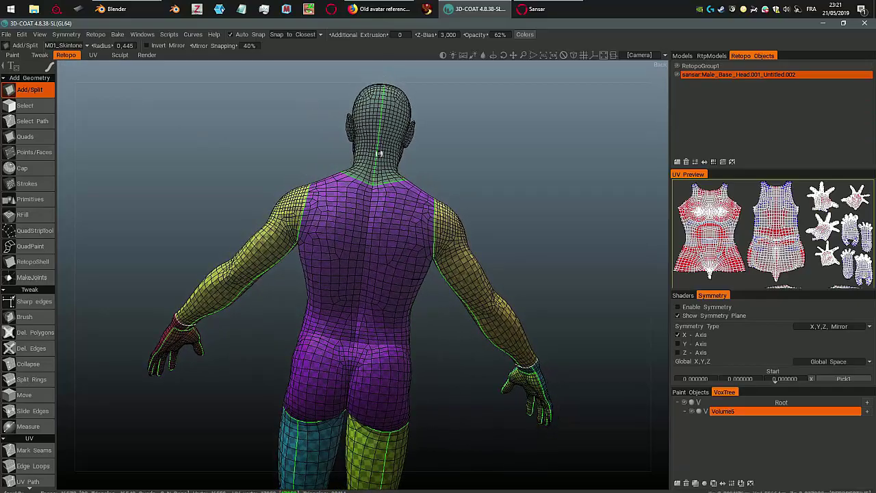
pyautogui.moveTo(379, 153); pyautogui.dragTo(462, 212)
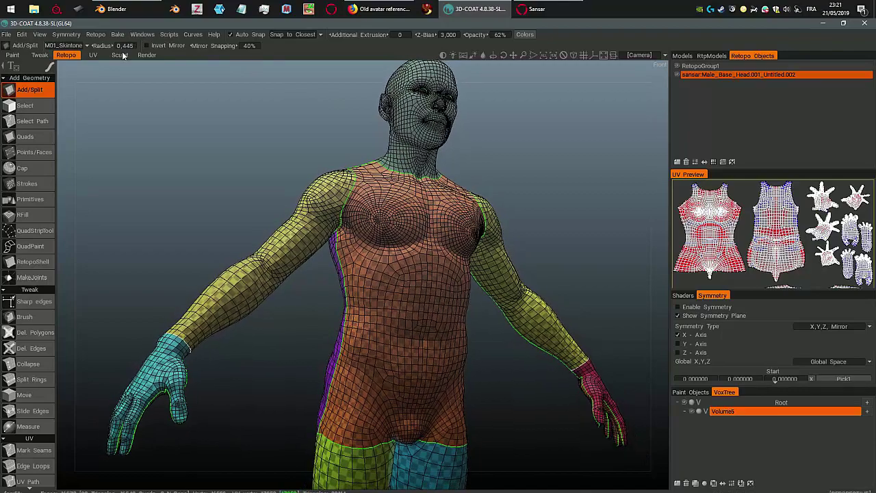
pyautogui.click(120, 55)
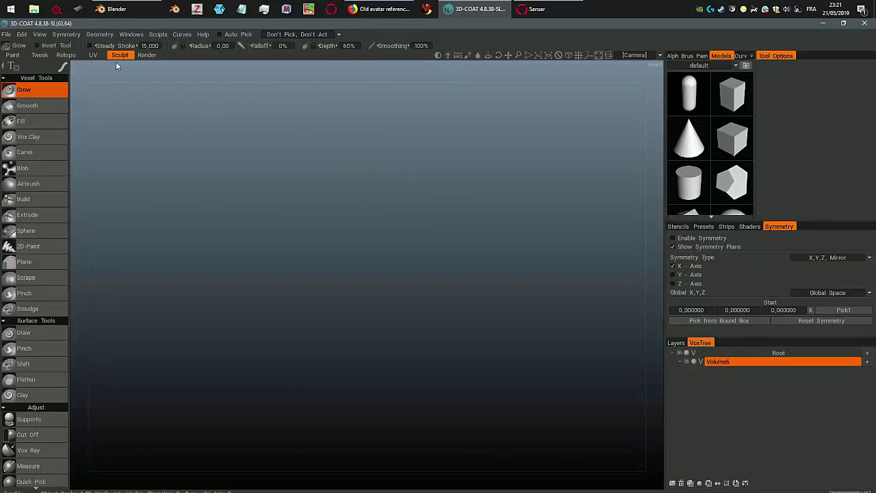
pyautogui.click(100, 35)
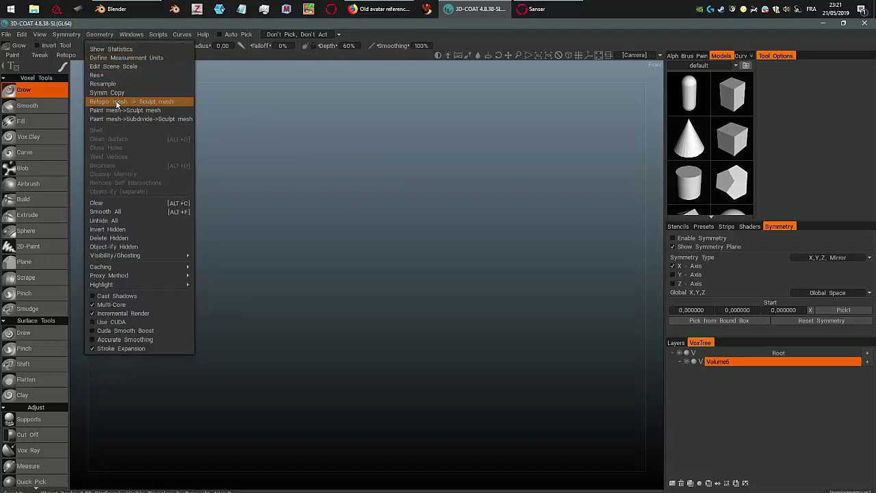
pyautogui.click(158, 103)
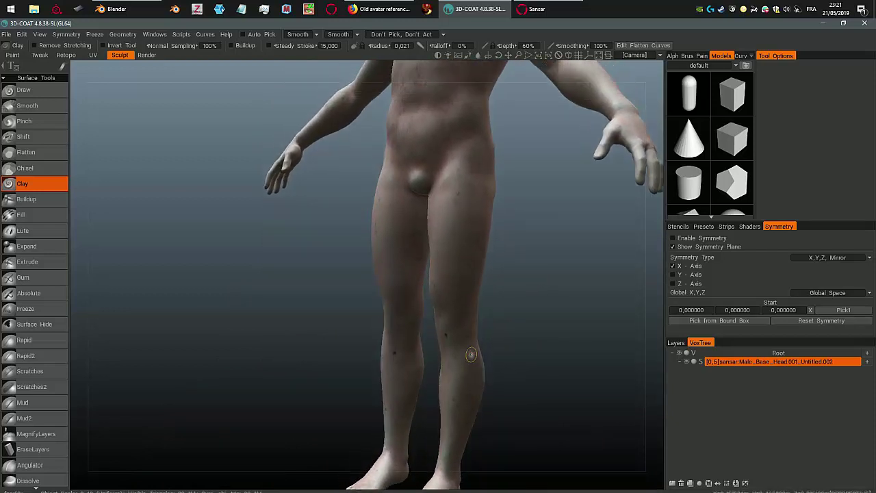
# - Apply the skin-toned shader with the fine bump texture to the sculpt mesh, and set its textures scale to 0.03
pyautogui.click(750, 226)
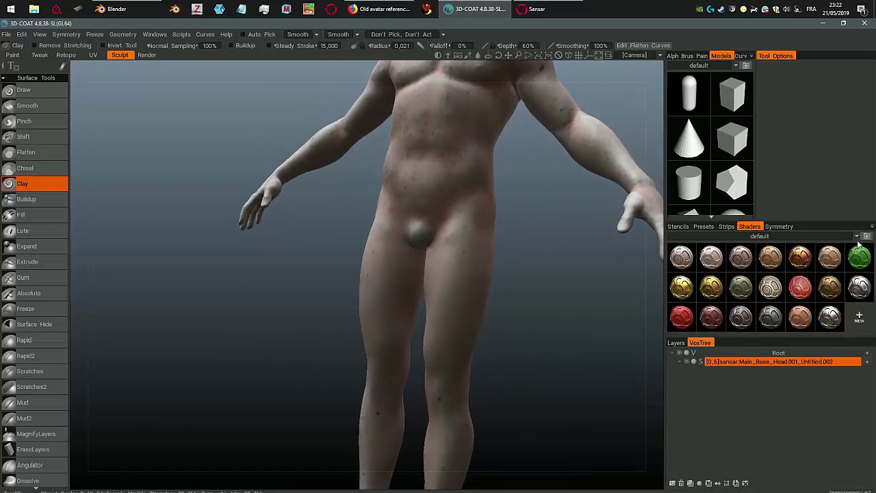
pyautogui.moveTo(802, 320)
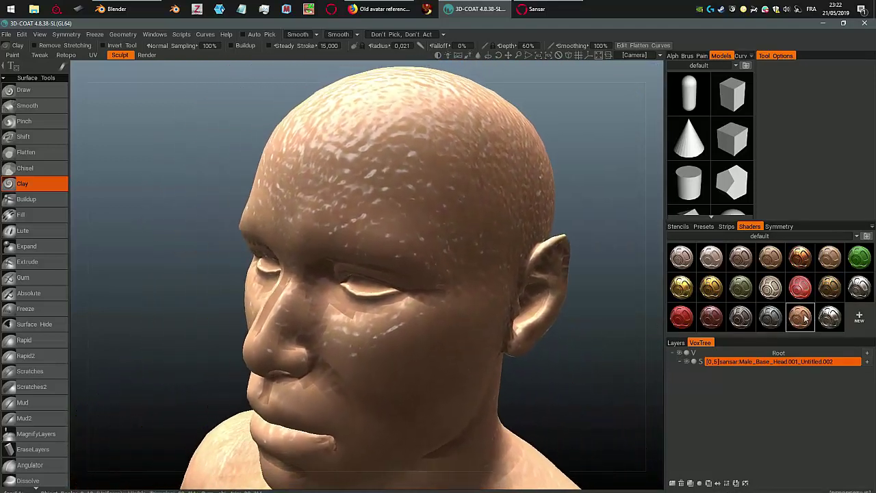
pyautogui.rightClick(780, 363)
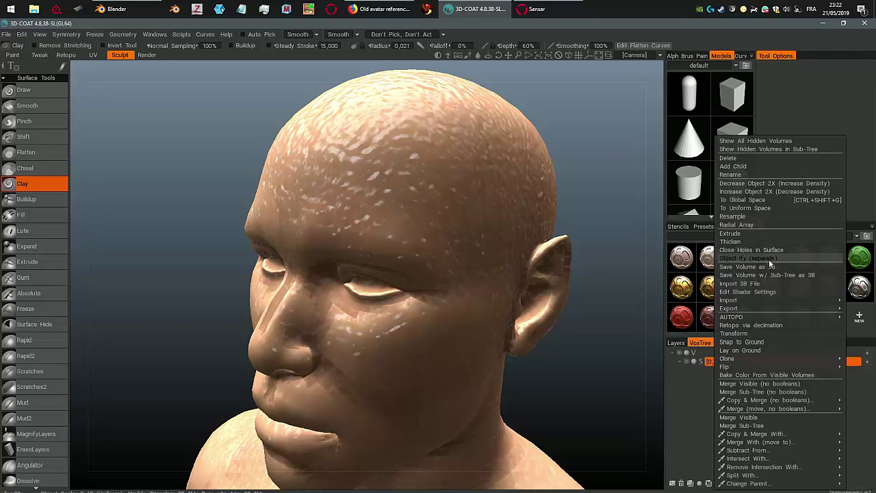
pyautogui.click(770, 291)
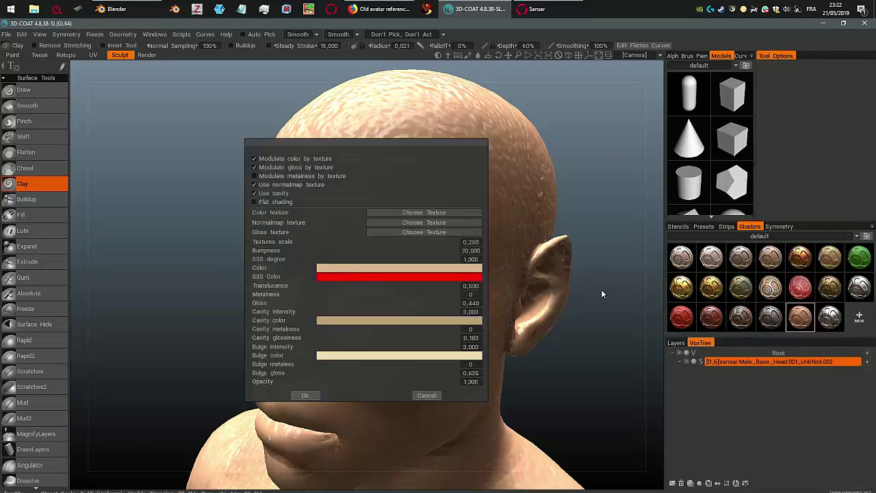
pyautogui.click(472, 241)
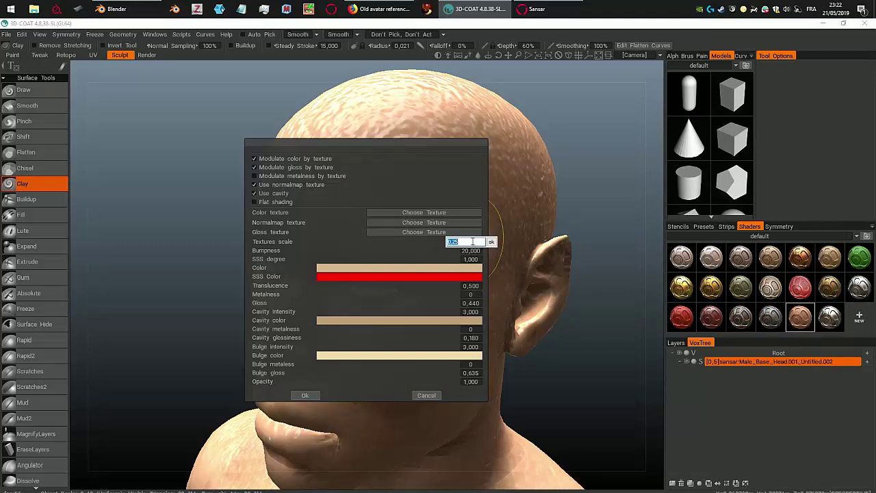
pyautogui.write('.05')
pyautogui.press('Return')
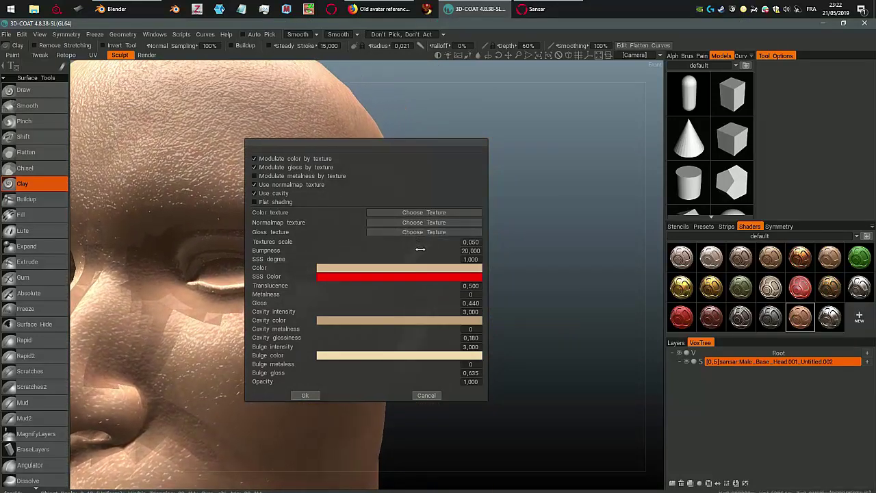
pyautogui.click(477, 242)
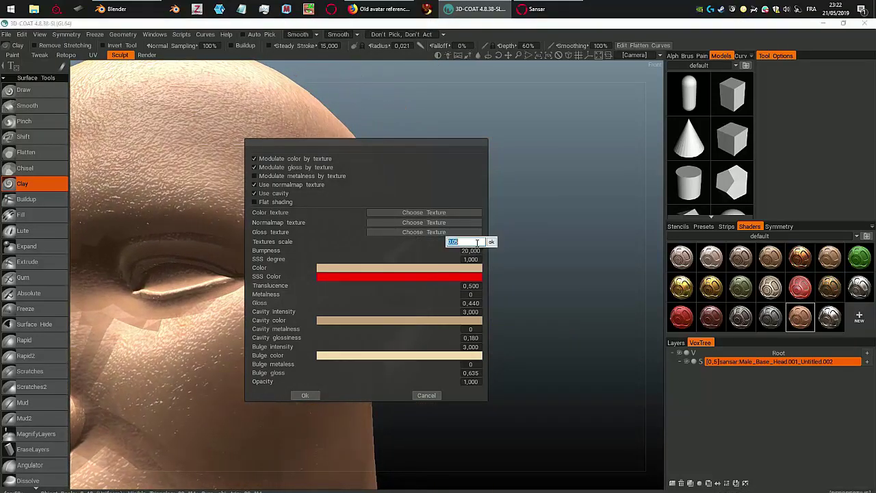
pyautogui.write('0,03')
pyautogui.press('Return')
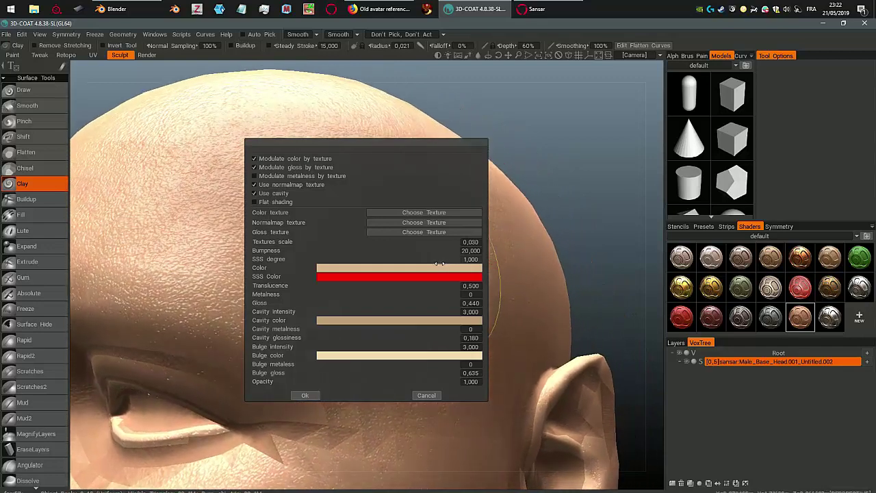
# - Set the skin shader's bumpness to 1
pyautogui.click(468, 250)
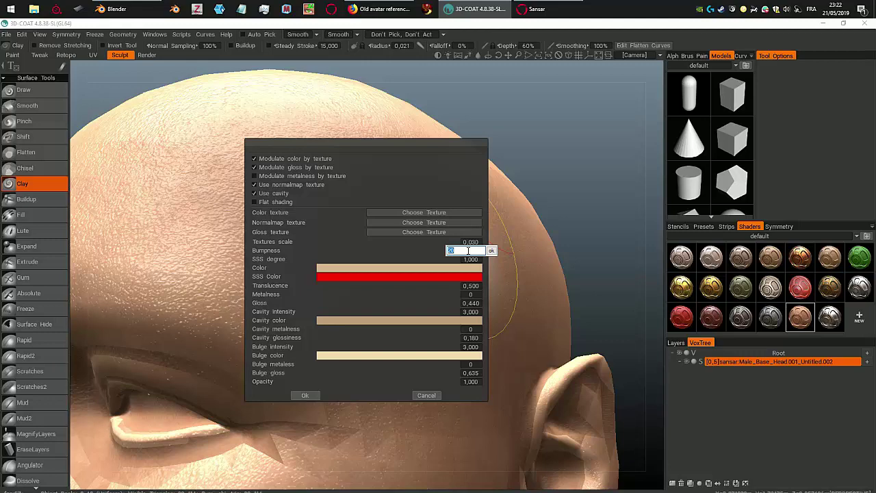
pyautogui.write('20')
pyautogui.press('Return')
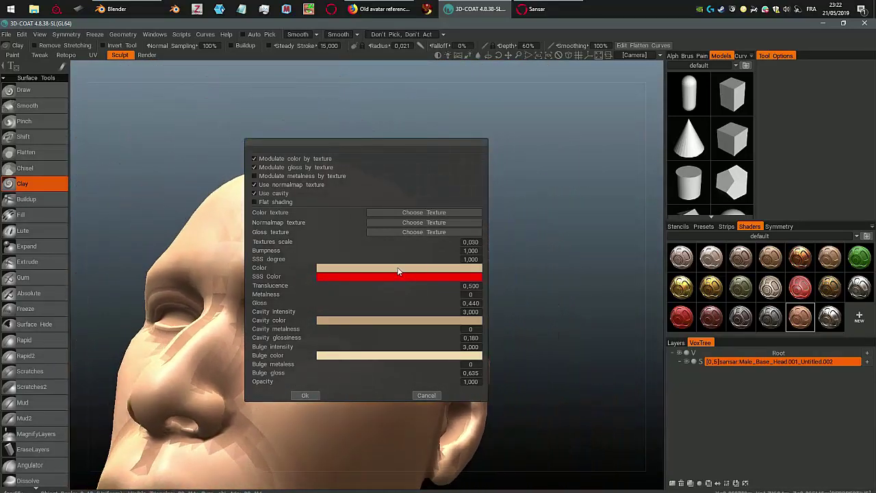
# - Set the shader's main color to light green, its cavity color to pale blue-green and its bulge color to light pink
pyautogui.click(397, 269)
pyautogui.click(334, 277)
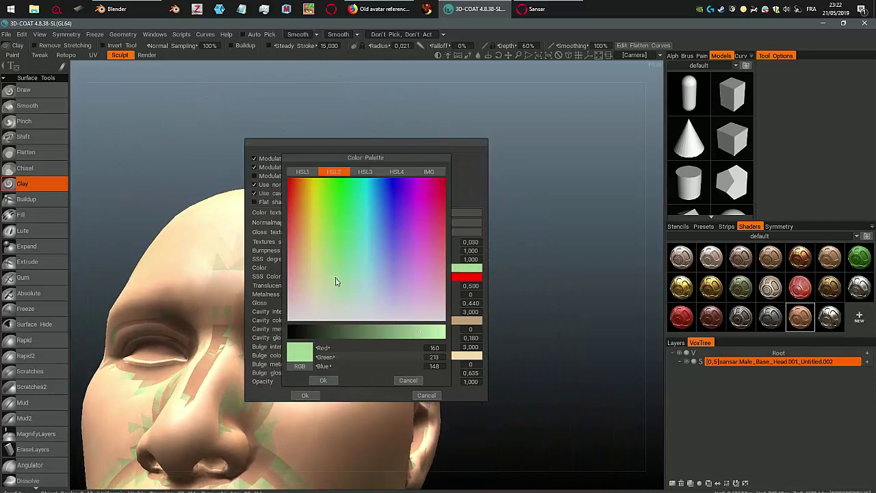
pyautogui.click(332, 380)
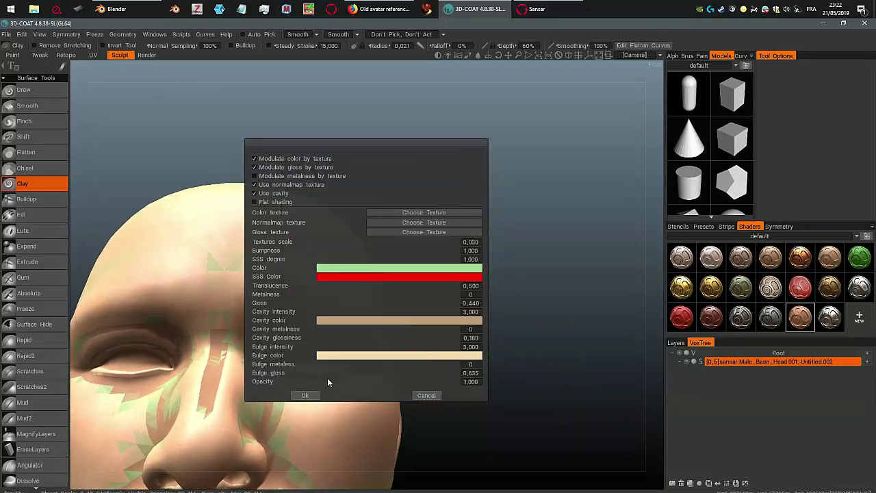
pyautogui.click(364, 322)
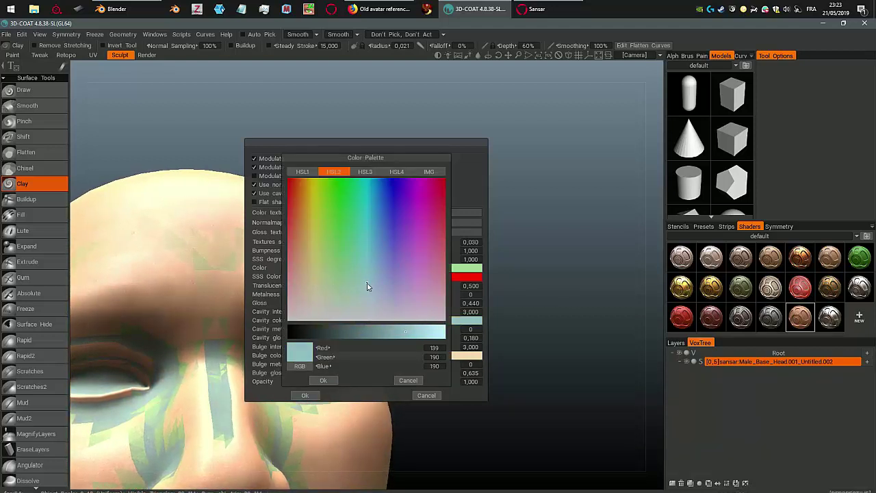
pyautogui.click(323, 380)
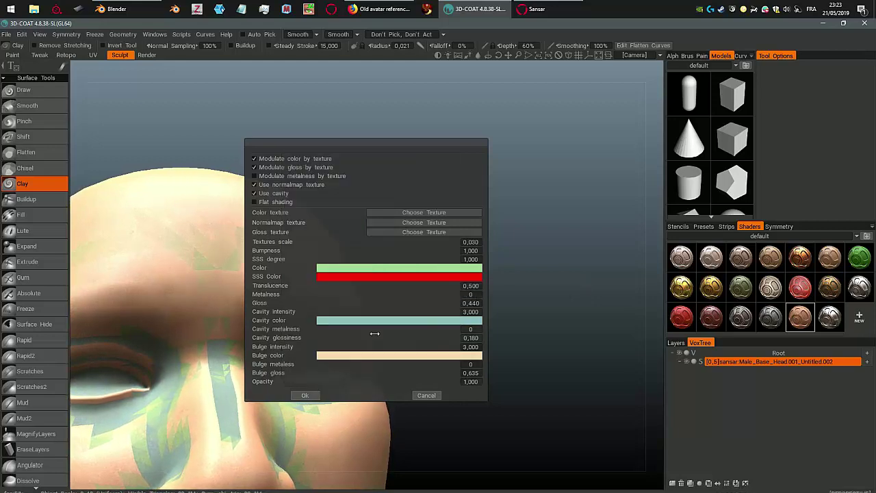
pyautogui.click(375, 361)
pyautogui.click(296, 279)
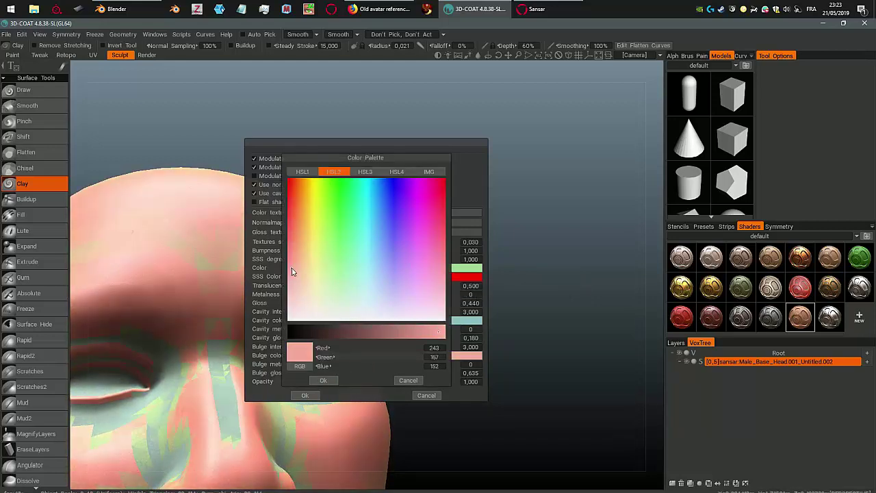
pyautogui.click(292, 274)
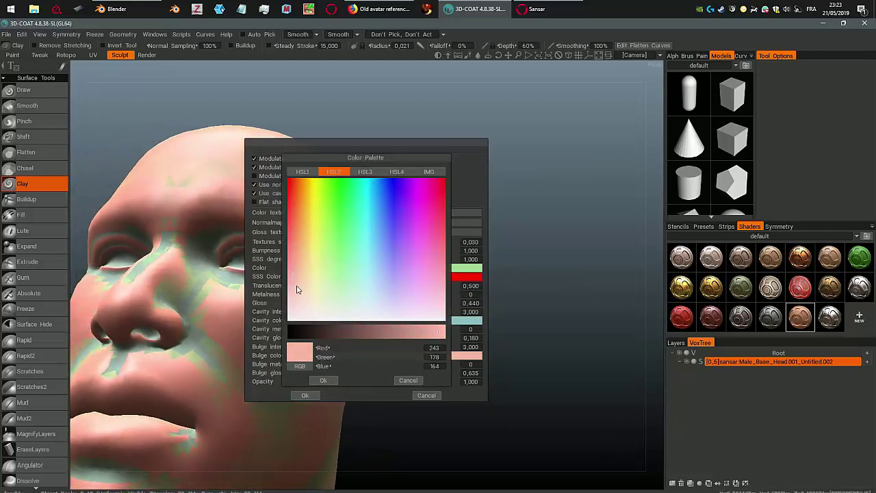
pyautogui.click(323, 380)
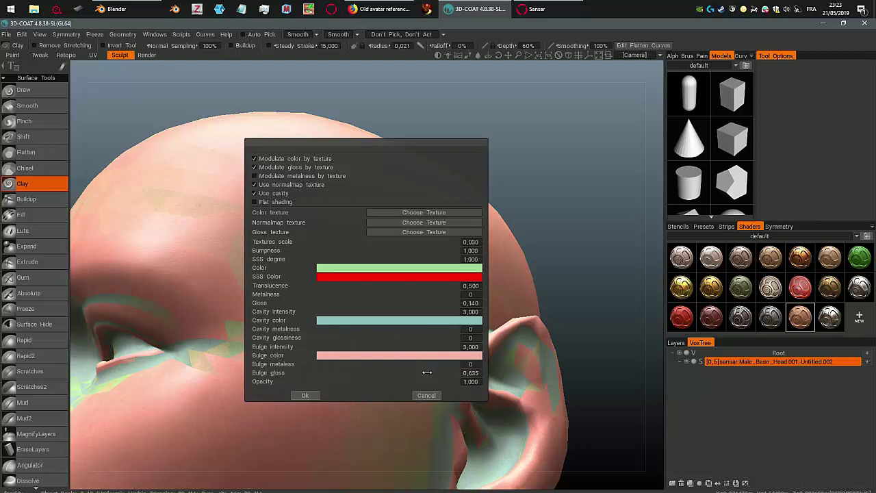
# - Set the shader's gloss to 0.14, cavity glossiness to 0 and bulge gloss to about 0.205, and accept the shader settings
pyautogui.moveTo(414, 371); pyautogui.dragTo(401, 371)
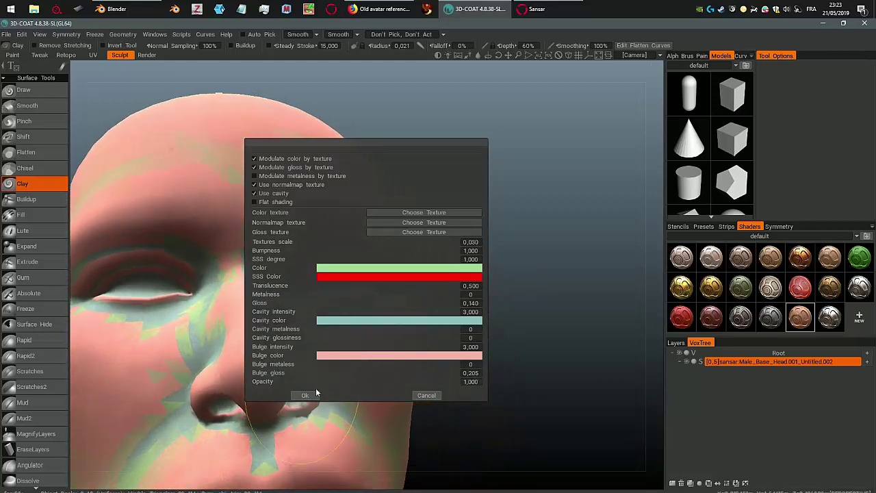
pyautogui.click(305, 395)
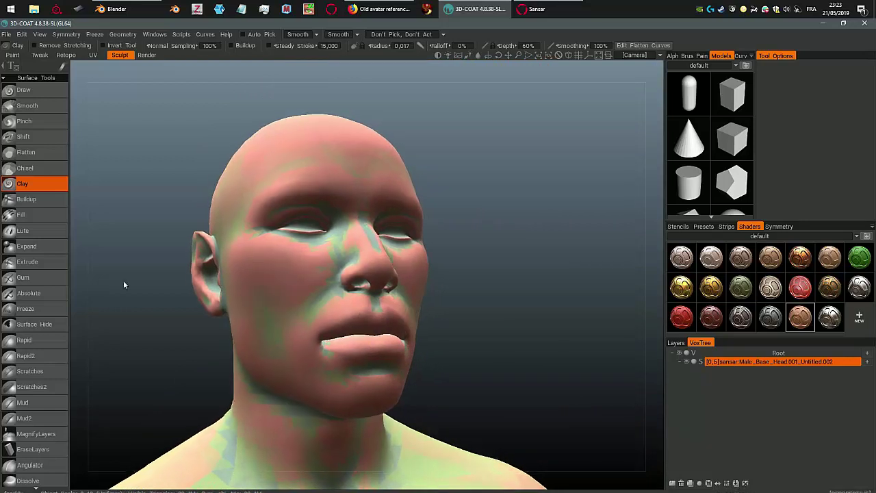
# - Increase the density of the avatar sculpt mesh so its surface is smoother
pyautogui.scroll(-5, 27, 381)
pyautogui.scroll(-3, 28, 381)
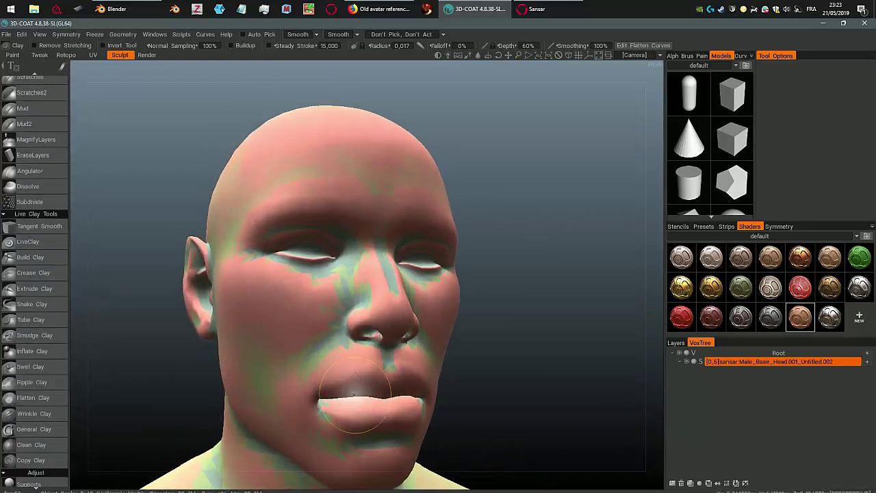
pyautogui.click(726, 483)
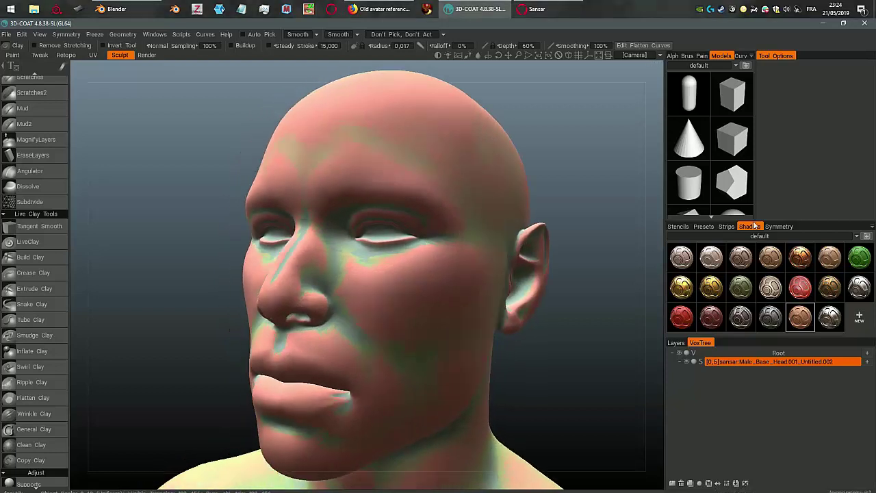
# - Enable symmetry on the X axis for the sculpt and hide the symmetry plane
pyautogui.click(780, 227)
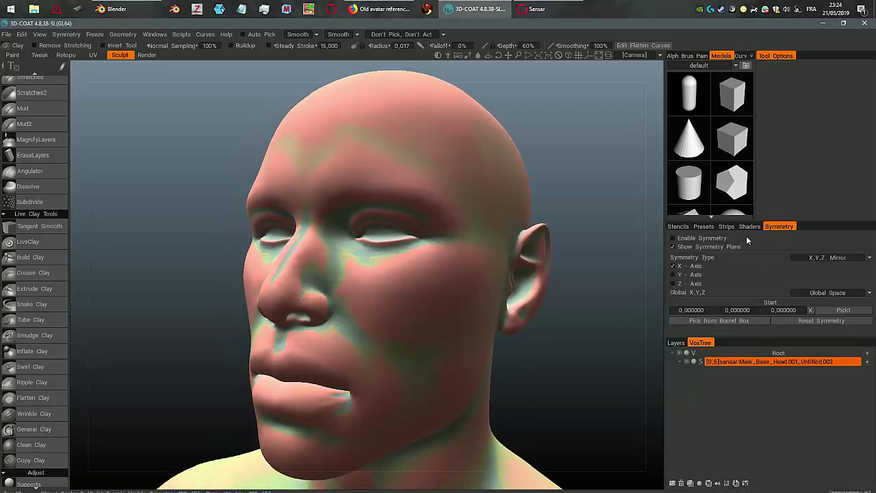
pyautogui.click(702, 237)
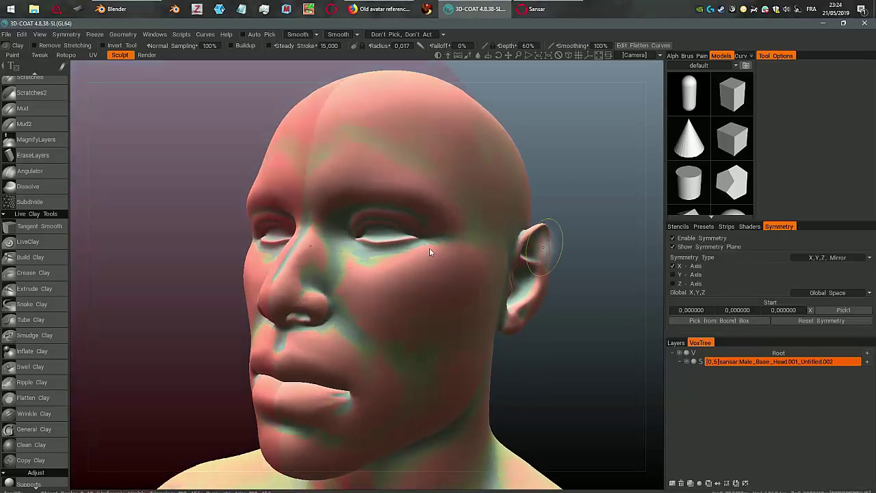
pyautogui.click(673, 247)
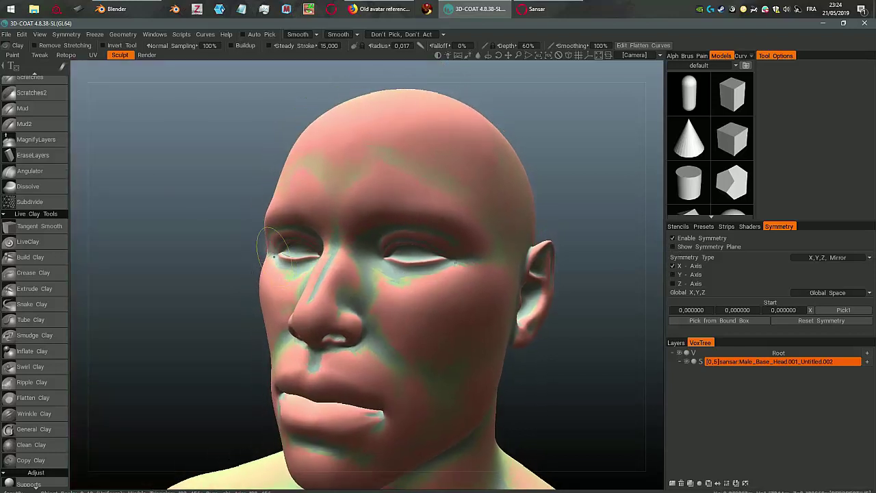
# - With the General Clay brush at about 0.01 radius and 139% depth, pull a mirrored pair of small horns out of the upper forehead
pyautogui.scroll(-3, 27, 342)
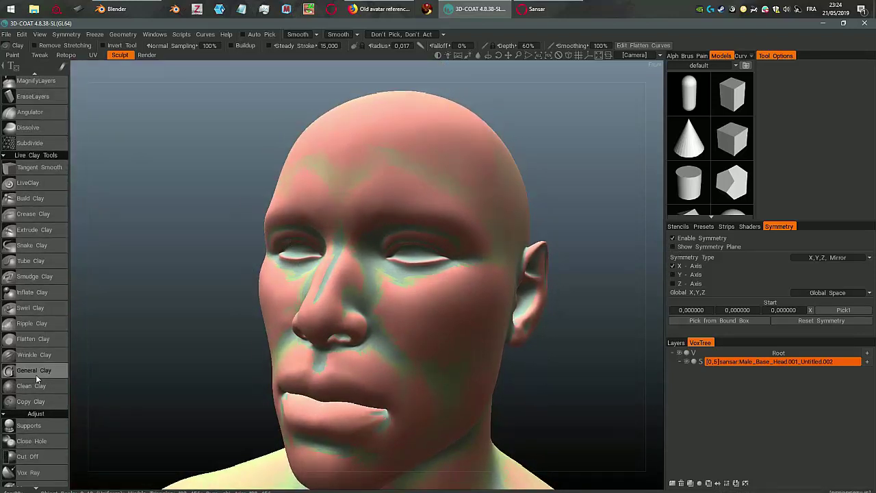
pyautogui.click(34, 373)
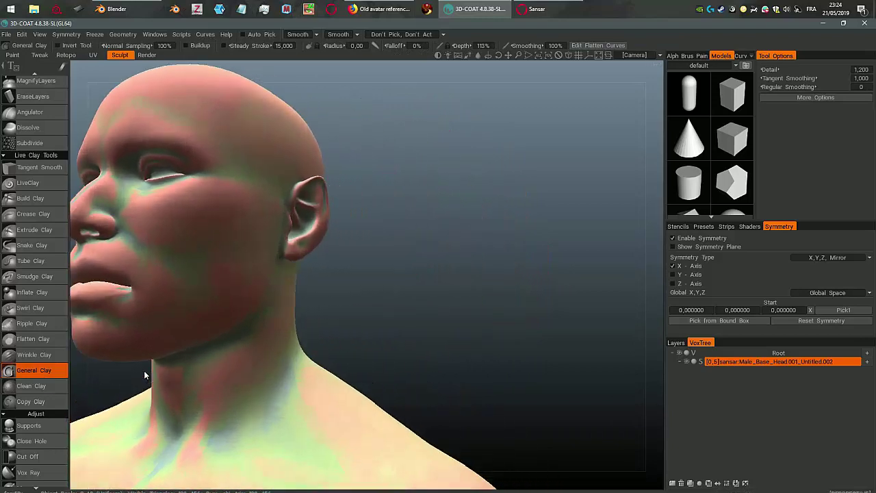
pyautogui.moveTo(358, 240)
pyautogui.mouseDown(button='right')
pyautogui.moveTo(356, 248)
pyautogui.moveTo(351, 234)
pyautogui.mouseUp(button='right')
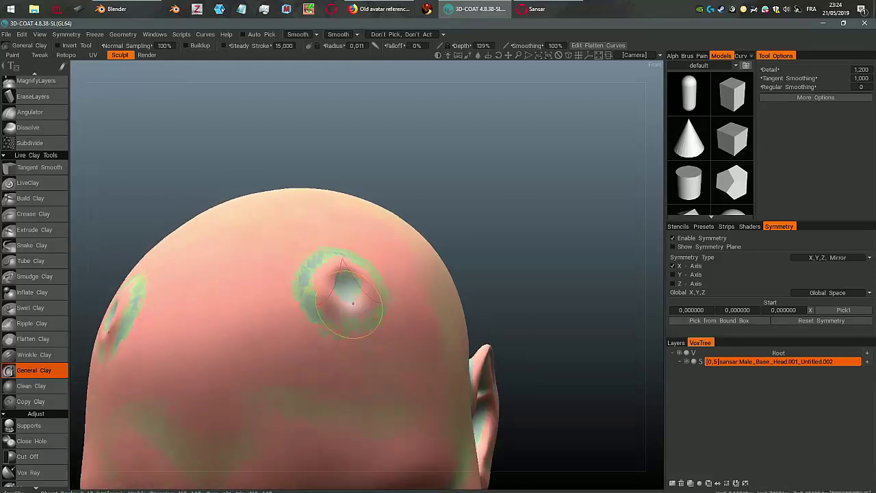
pyautogui.moveTo(344, 294)
pyautogui.mouseDown()
pyautogui.moveTo(314, 275)
pyautogui.moveTo(342, 309)
pyautogui.moveTo(359, 289)
pyautogui.moveTo(355, 269)
pyautogui.mouseUp()
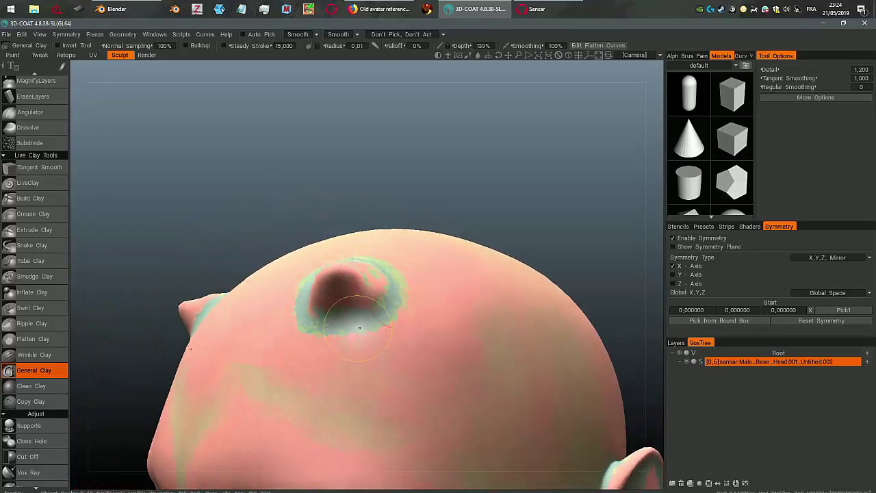
# - Build up and reshape the mirrored horns and their bases on the forehead with the General Clay brush
pyautogui.moveTo(359, 327)
pyautogui.keyDown('alt'); pyautogui.mouseDown()
pyautogui.moveTo(344, 269)
pyautogui.moveTo(324, 283)
pyautogui.moveTo(329, 319)
pyautogui.moveTo(336, 308)
pyautogui.moveTo(366, 335)
pyautogui.moveTo(355, 318)
pyautogui.mouseUp(); pyautogui.keyUp('alt')
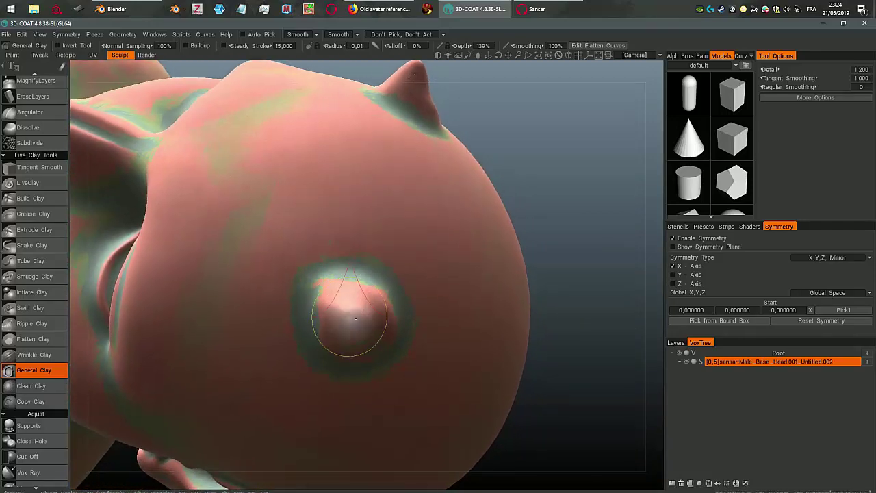
pyautogui.moveTo(355, 319); pyautogui.dragTo(347, 246, button='right')
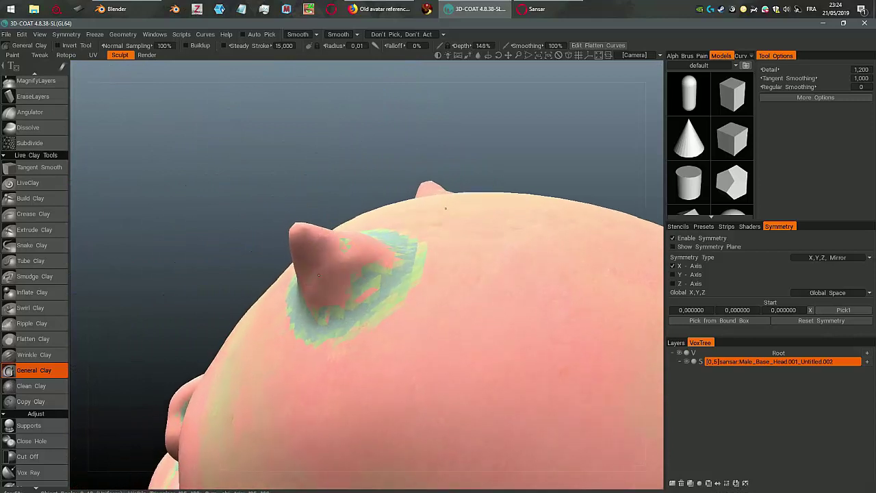
pyautogui.moveTo(318, 274); pyautogui.dragTo(327, 272, button='right')
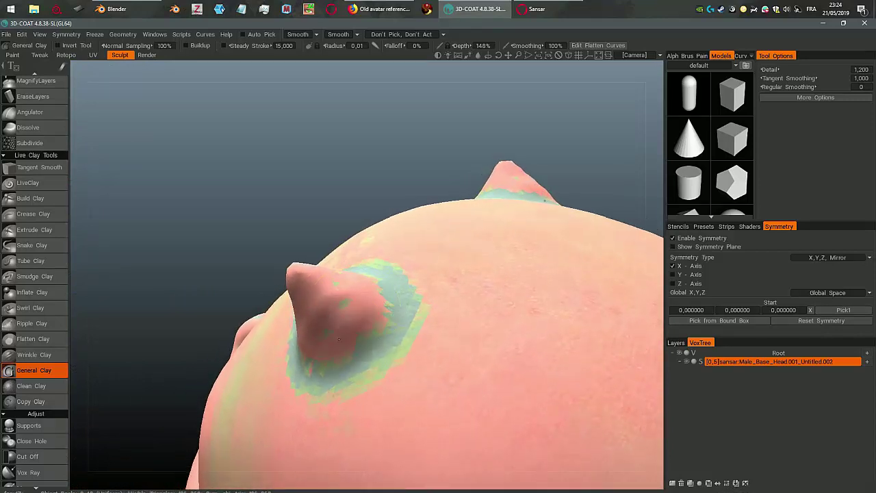
pyautogui.moveTo(338, 338)
pyautogui.mouseDown(button='right')
pyautogui.moveTo(361, 309)
pyautogui.moveTo(386, 297)
pyautogui.moveTo(370, 296)
pyautogui.moveTo(373, 267)
pyautogui.mouseUp(button='right')
# - Sculpt the philtrum groove between the nose and the upper lip with General Clay at 176% depth
pyautogui.scroll(-5, 346, 218)
pyautogui.moveTo(346, 217); pyautogui.dragTo(317, 108, button='right')
pyautogui.moveTo(371, 253)
pyautogui.mouseDown(button='right')
pyautogui.moveTo(382, 146)
pyautogui.moveTo(398, 258)
pyautogui.moveTo(368, 261)
pyautogui.mouseUp(button='right')
pyautogui.moveTo(368, 261)
pyautogui.keyDown('alt'); pyautogui.mouseDown()
pyautogui.moveTo(380, 250)
pyautogui.moveTo(390, 256)
pyautogui.mouseUp(); pyautogui.keyUp('alt')
pyautogui.scroll(4, 362, 299)
pyautogui.keyDown('alt'); pyautogui.moveTo(329, 283); pyautogui.dragTo(381, 307); pyautogui.keyUp('alt')
pyautogui.scroll(3, 370, 298)
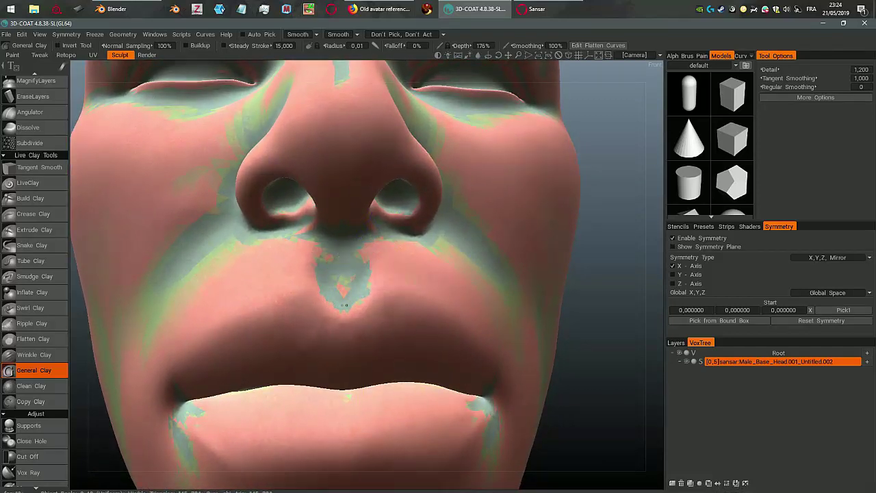
pyautogui.moveTo(384, 286); pyautogui.dragTo(369, 283, button='right')
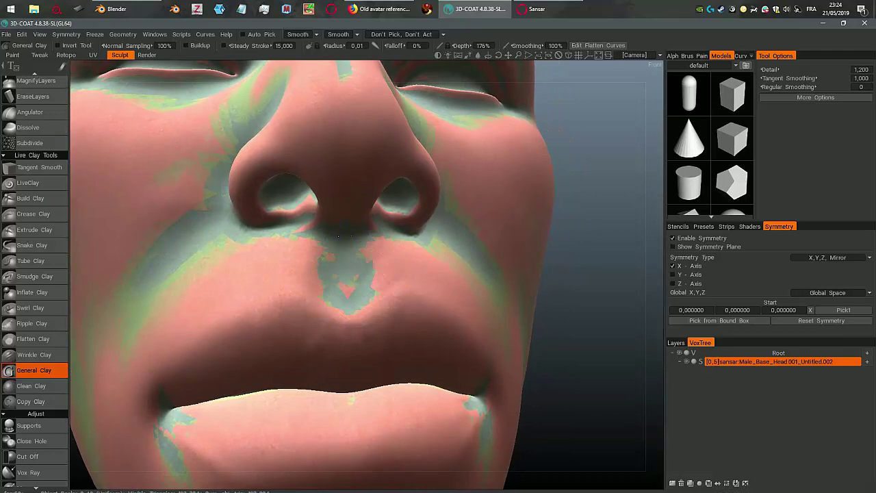
pyautogui.moveTo(363, 239)
pyautogui.mouseDown(button='right')
pyautogui.moveTo(358, 317)
pyautogui.moveTo(410, 323)
pyautogui.moveTo(353, 323)
pyautogui.moveTo(392, 336)
pyautogui.mouseUp(button='right')
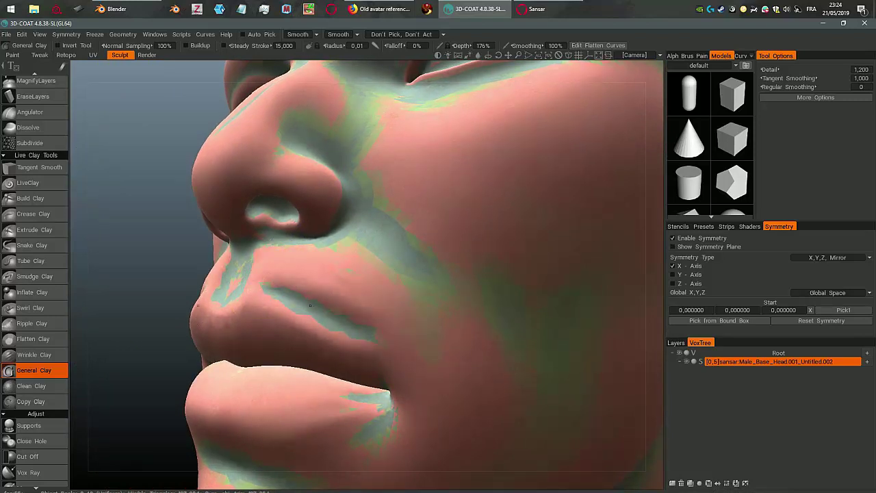
# - Refine the skin above the upper lip and around the lower lip with General Clay
pyautogui.moveTo(309, 305); pyautogui.dragTo(344, 307, button='right')
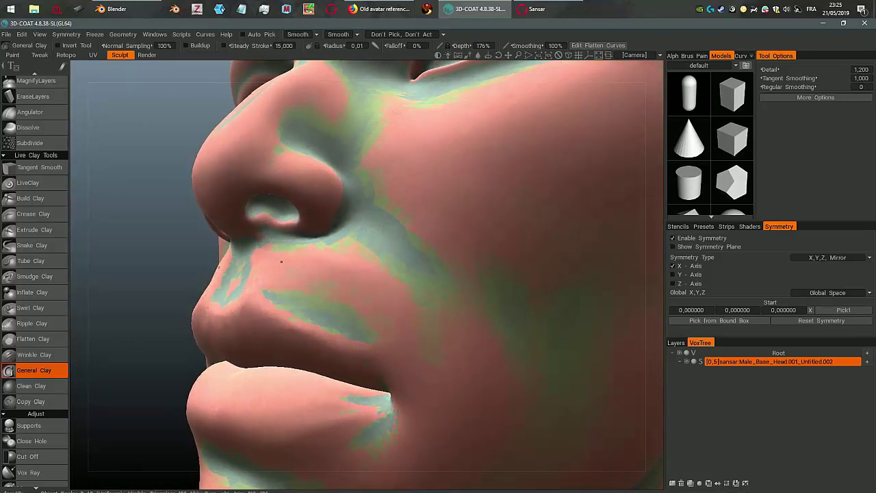
pyautogui.moveTo(391, 311); pyautogui.dragTo(433, 279, button='right')
pyautogui.moveTo(366, 290); pyautogui.dragTo(381, 320, button='right')
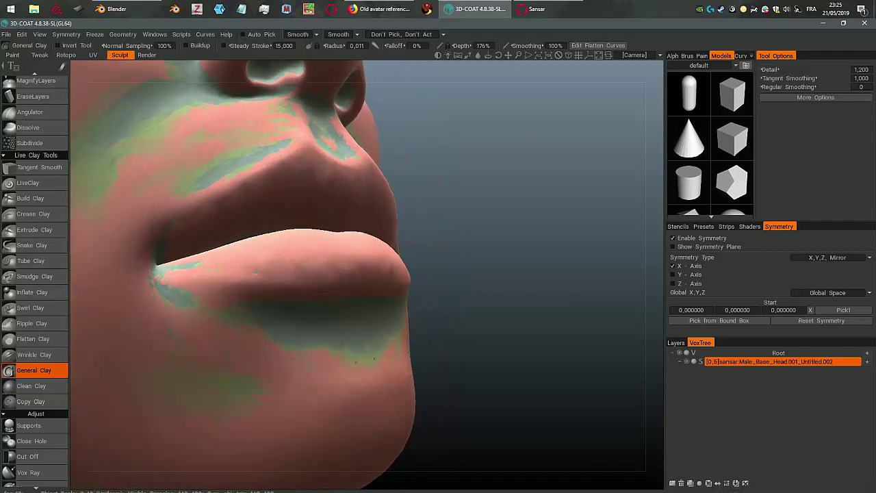
pyautogui.keyDown('alt'); pyautogui.moveTo(228, 322); pyautogui.dragTo(381, 403); pyautogui.keyUp('alt')
pyautogui.scroll(-3, 369, 373)
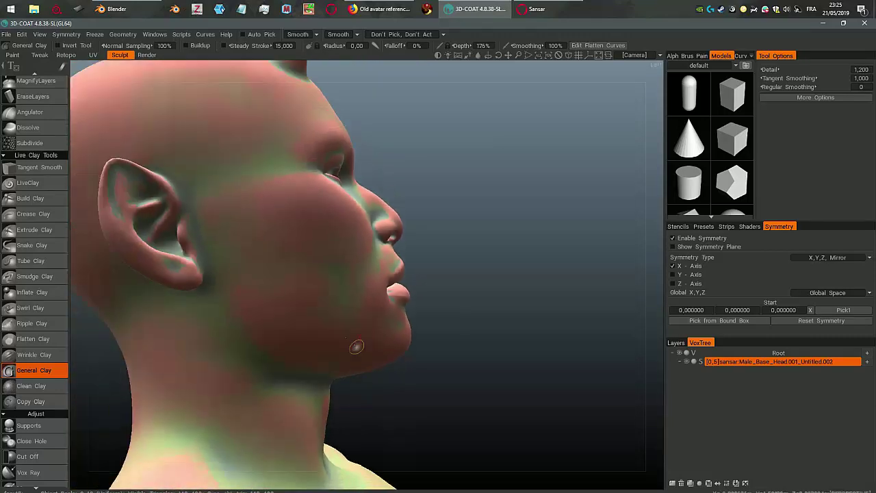
# - Carve the mirrored cheekbones and upper cheeks between the eyes and ears with the Chisel tool
pyautogui.moveTo(356, 346); pyautogui.dragTo(226, 343, button='right')
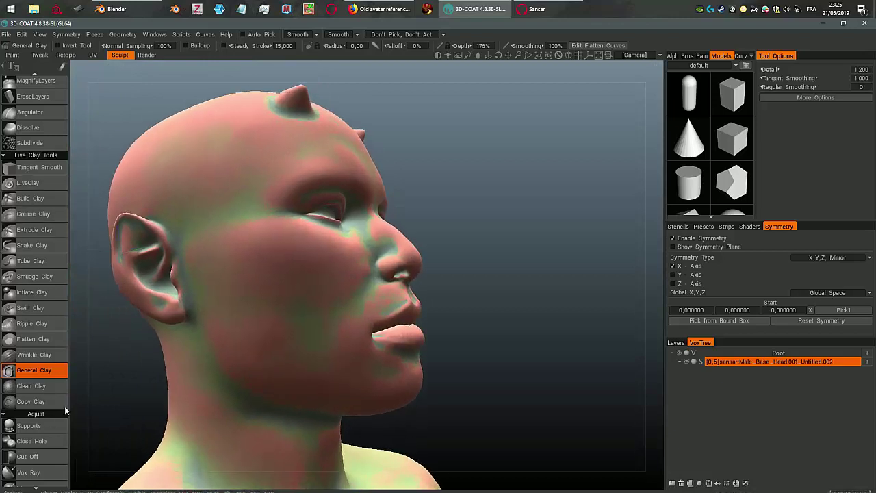
pyautogui.scroll(5, 37, 244)
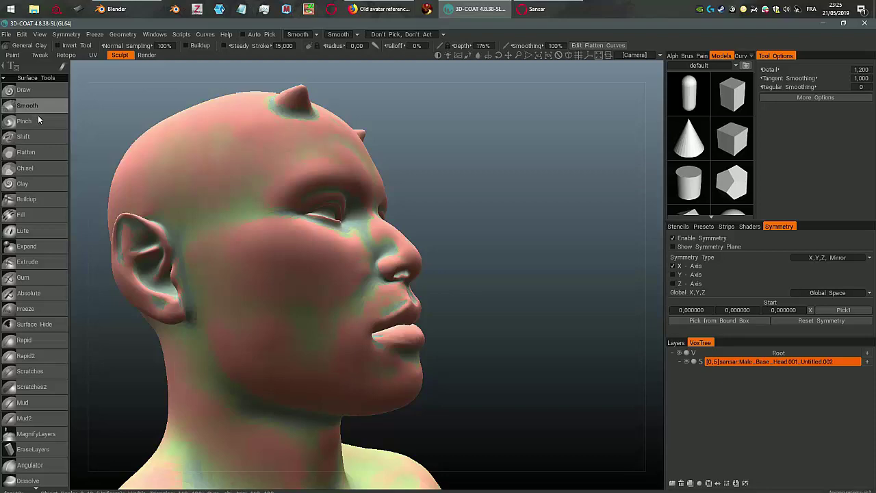
pyautogui.click(37, 165)
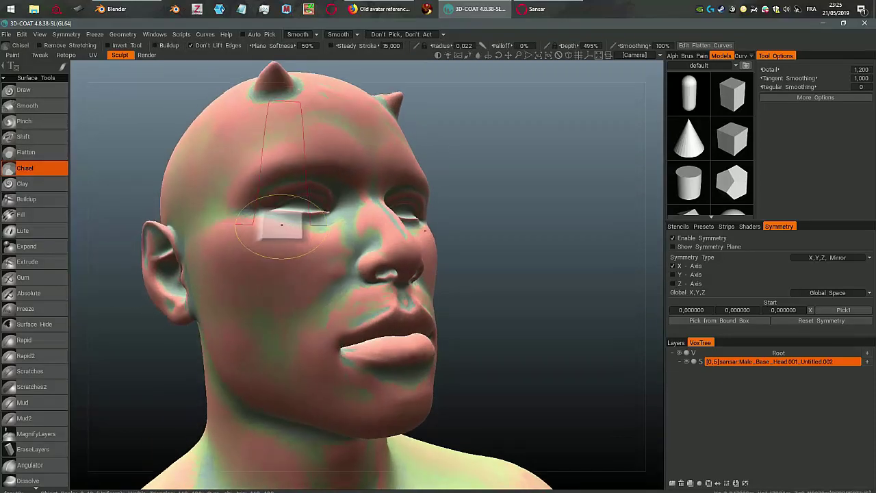
pyautogui.moveTo(437, 219); pyautogui.dragTo(417, 209, button='middle')
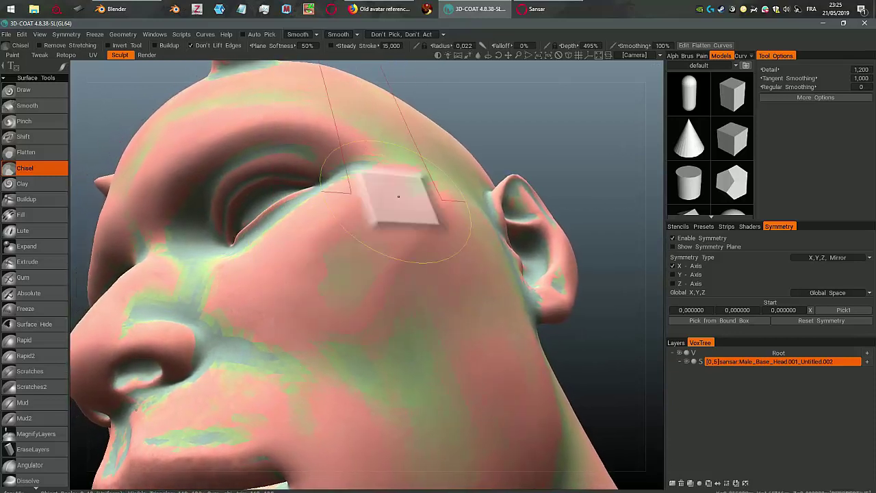
pyautogui.keyDown('alt'); pyautogui.moveTo(435, 196); pyautogui.dragTo(449, 192, button='right'); pyautogui.keyUp('alt')
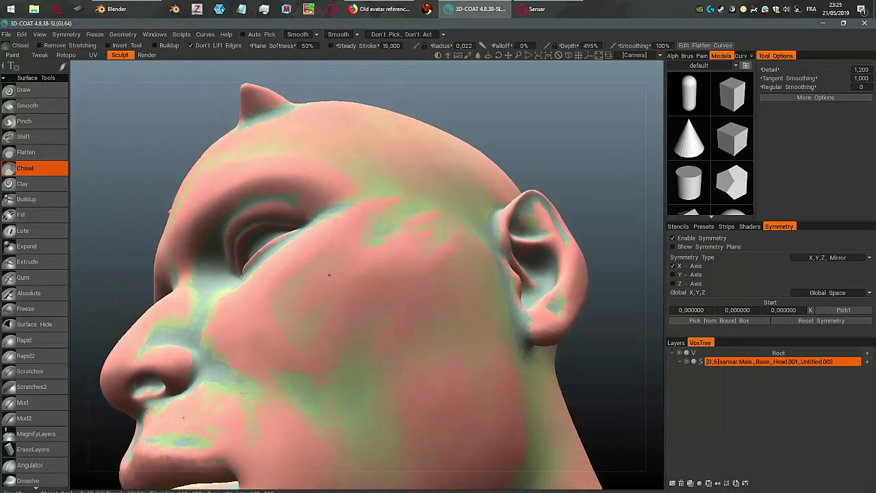
pyautogui.moveTo(318, 346)
pyautogui.keyDown('alt'); pyautogui.mouseDown()
pyautogui.moveTo(349, 348)
pyautogui.moveTo(370, 277)
pyautogui.moveTo(403, 239)
pyautogui.mouseUp(); pyautogui.keyUp('alt')
pyautogui.keyDown('alt'); pyautogui.moveTo(359, 399); pyautogui.dragTo(381, 370, button='middle'); pyautogui.keyUp('alt')
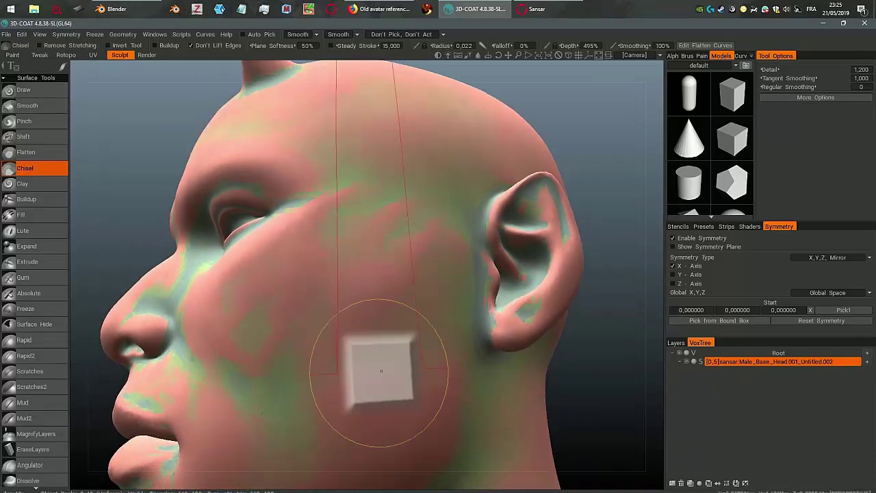
pyautogui.moveTo(425, 178); pyautogui.dragTo(404, 309, button='middle')
pyautogui.moveTo(405, 309); pyautogui.dragTo(404, 309)
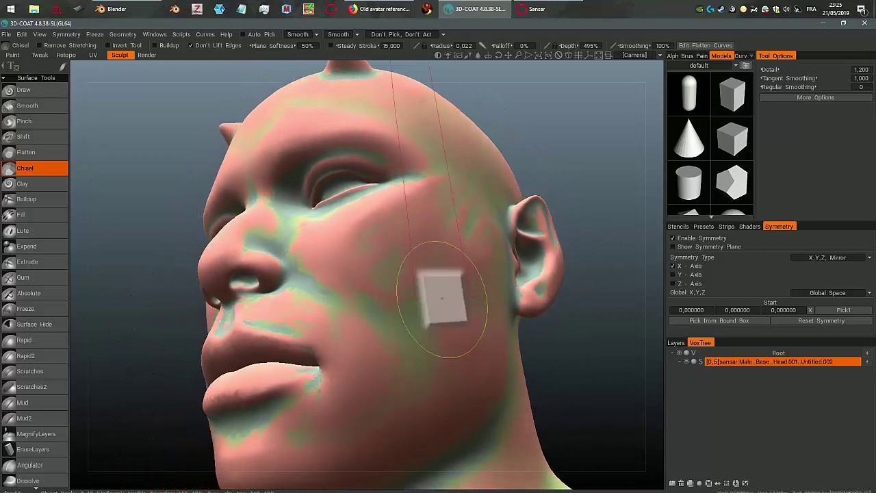
pyautogui.moveTo(442, 297)
pyautogui.keyDown('alt'); pyautogui.mouseDown()
pyautogui.moveTo(406, 260)
pyautogui.moveTo(467, 249)
pyautogui.moveTo(451, 250)
pyautogui.mouseUp(); pyautogui.keyUp('alt')
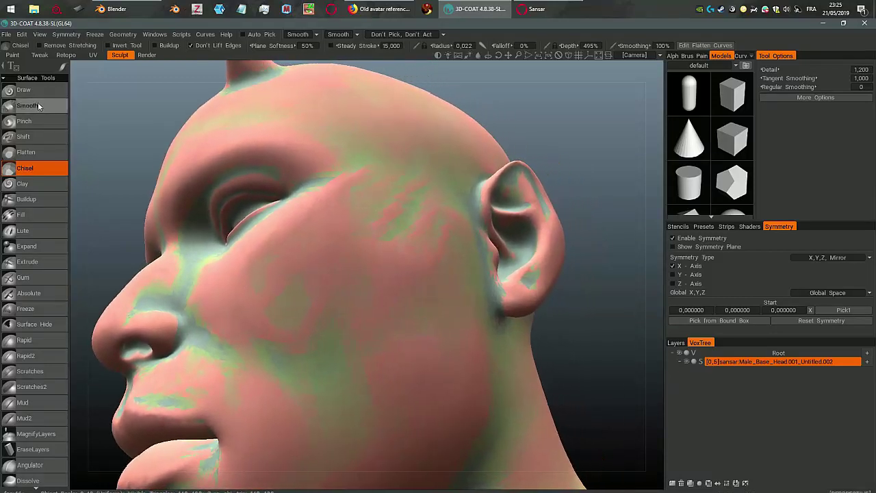
# - Soften the chiselled marks on the cheekbone near the ear with the Smooth tool
pyautogui.click(37, 105)
pyautogui.moveTo(411, 226)
pyautogui.keyDown('alt'); pyautogui.mouseDown()
pyautogui.moveTo(381, 215)
pyautogui.moveTo(442, 234)
pyautogui.moveTo(426, 158)
pyautogui.mouseUp(); pyautogui.keyUp('alt')
pyautogui.moveTo(425, 159)
pyautogui.mouseDown(button='middle')
pyautogui.moveTo(409, 221)
pyautogui.moveTo(369, 252)
pyautogui.mouseUp(button='middle')
pyautogui.keyDown('alt'); pyautogui.moveTo(369, 252); pyautogui.dragTo(383, 294); pyautogui.keyUp('alt')
pyautogui.keyDown('alt'); pyautogui.moveTo(383, 294); pyautogui.dragTo(388, 371, button='right'); pyautogui.keyUp('alt')
pyautogui.moveTo(388, 370); pyautogui.dragTo(336, 268, button='middle')
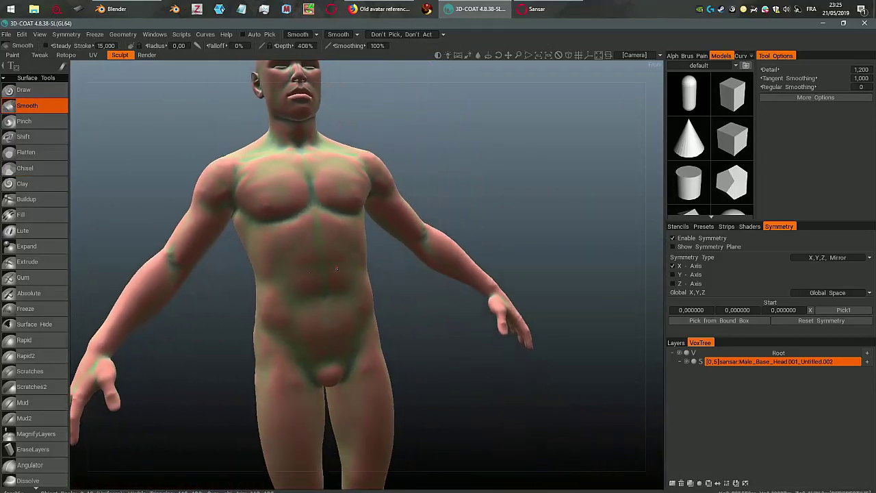
# - Switch to texture painting and set the paint colour to dark green with red 56.644, green 101 and blue 78.386
pyautogui.click(12, 54)
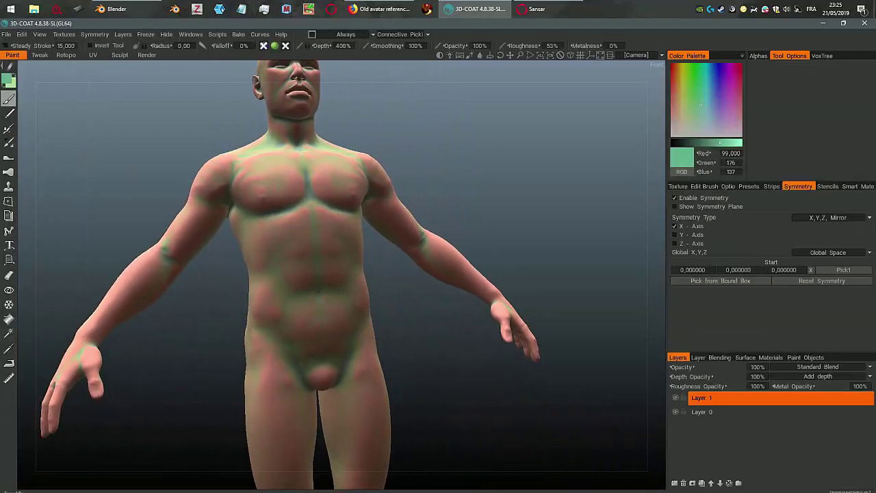
pyautogui.scroll(3, 400, 257)
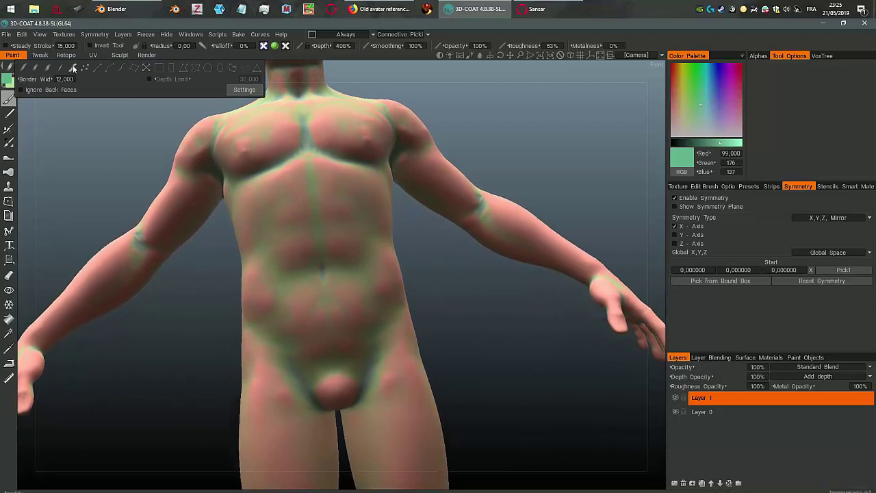
pyautogui.scroll(2, 299, 98)
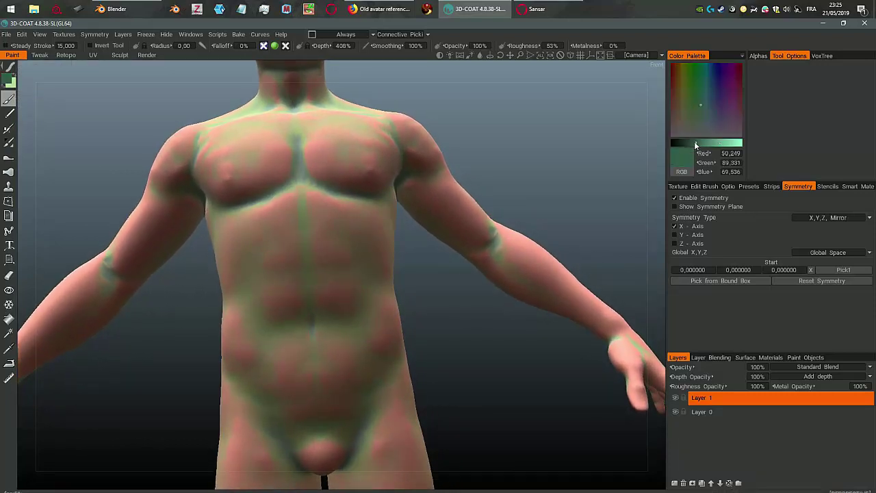
pyautogui.moveTo(695, 145)
pyautogui.mouseDown()
pyautogui.moveTo(710, 142)
pyautogui.moveTo(698, 143)
pyautogui.mouseUp()
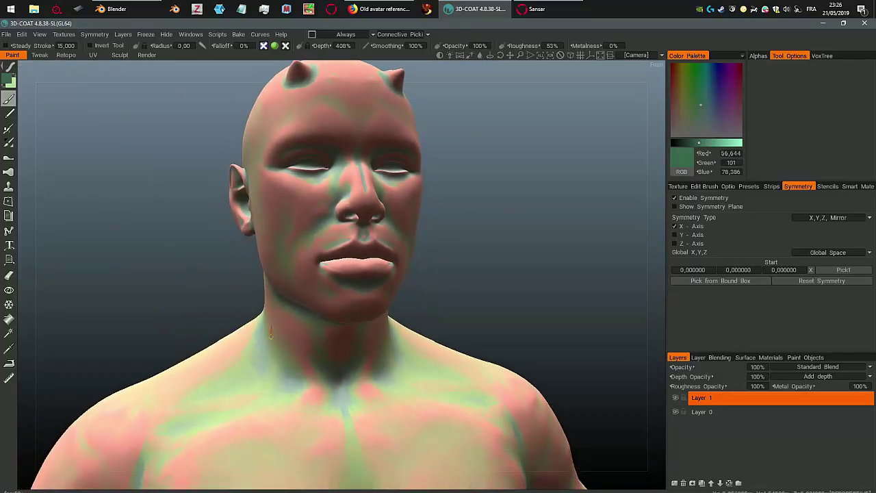
# - Check the mesh in wireframe and darken the paint colour to red 42.026, green 74.713 and blue 58.158
pyautogui.press('w')
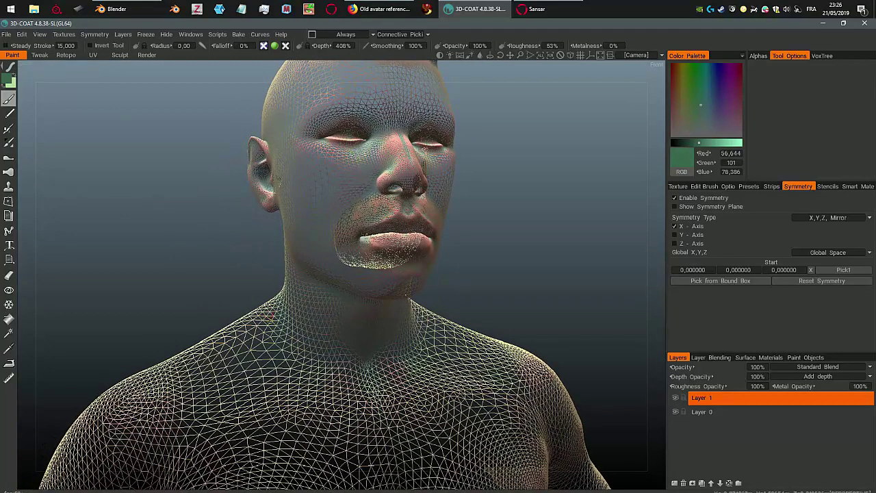
pyautogui.press('w')
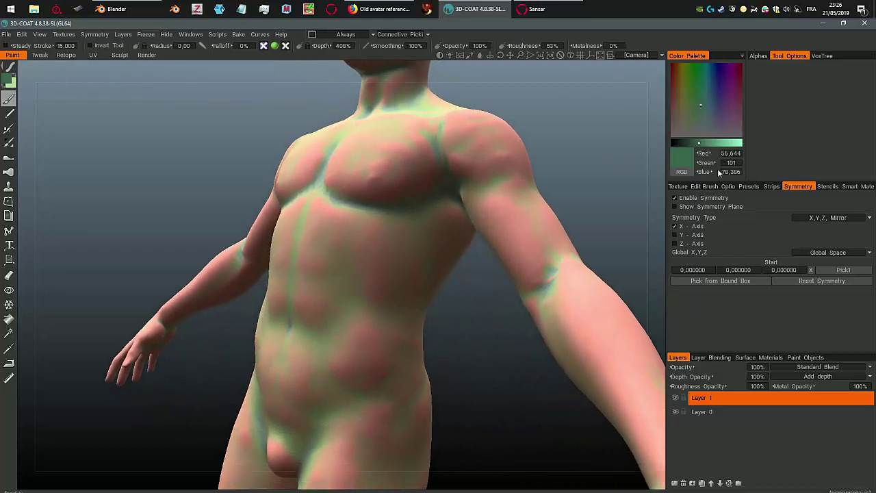
pyautogui.moveTo(10, 67)
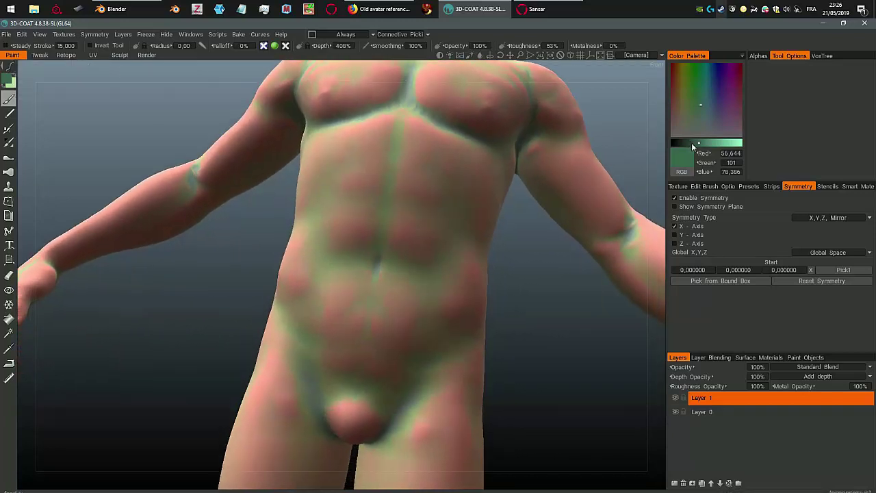
pyautogui.click(691, 142)
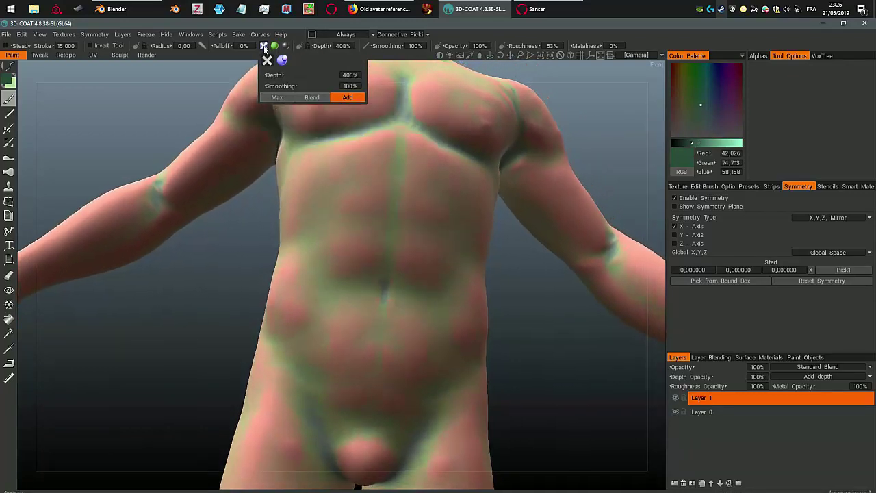
# - Enable depth painting, set roughness to 100%, and paint a dark green band around the hips along a spline
pyautogui.moveTo(285, 46)
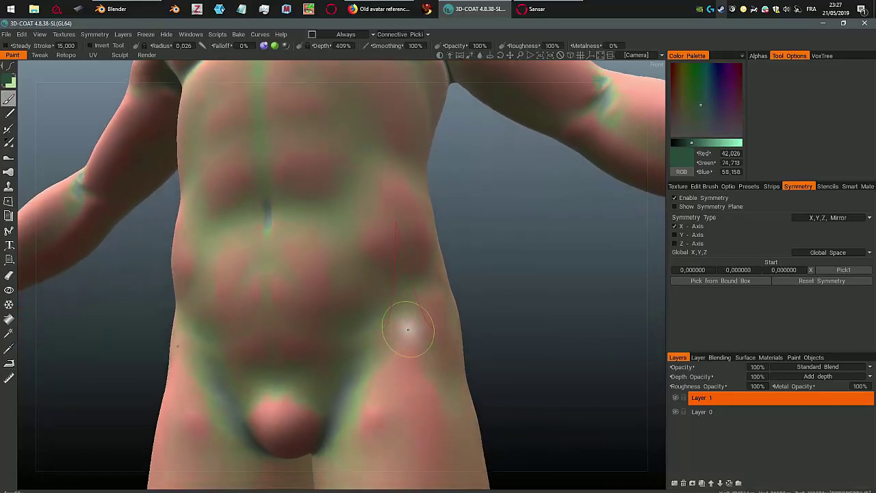
pyautogui.click(415, 308)
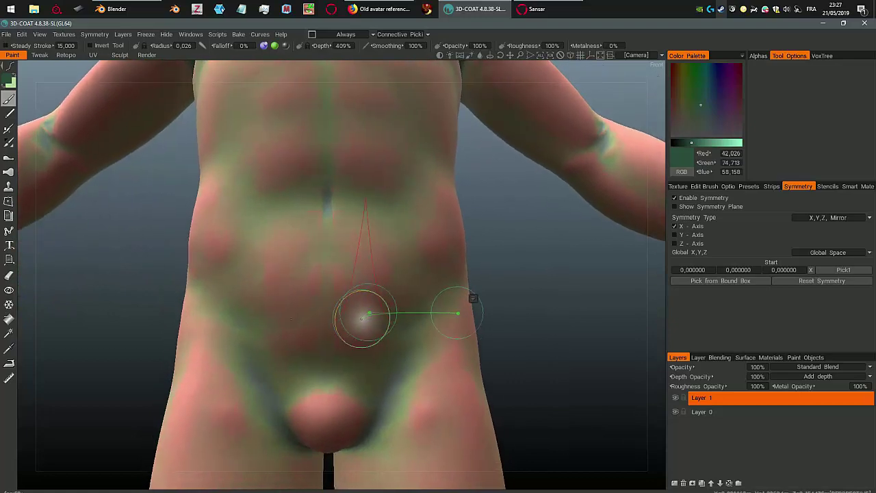
pyautogui.click(361, 314)
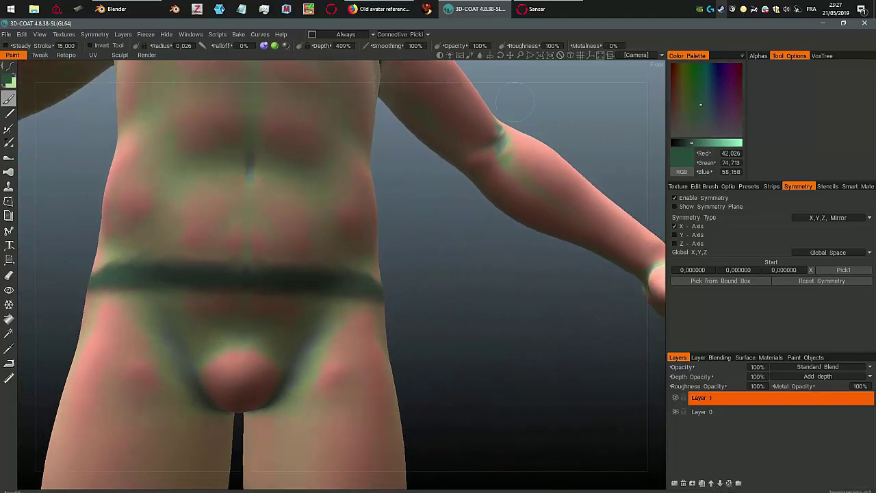
# - Trace the hip band around front and back with a hard round alpha, radius 0.021 and depth 1103%
pyautogui.click(760, 56)
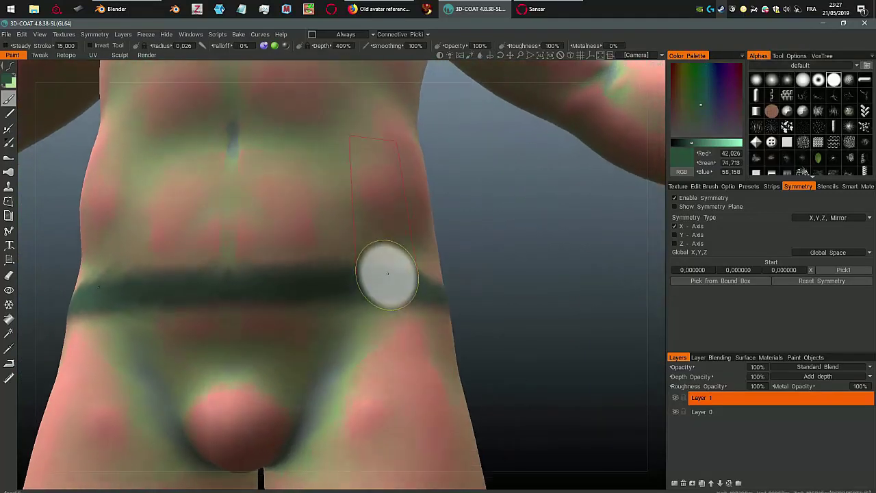
pyautogui.moveTo(385, 284)
pyautogui.mouseDown(button='right')
pyautogui.moveTo(380, 307)
pyautogui.moveTo(416, 78)
pyautogui.mouseUp(button='right')
pyautogui.moveTo(369, 324)
pyautogui.mouseDown(button='right')
pyautogui.moveTo(360, 315)
pyautogui.moveTo(381, 164)
pyautogui.moveTo(381, 67)
pyautogui.mouseUp(button='right')
pyautogui.moveTo(370, 306)
pyautogui.mouseDown(button='middle')
pyautogui.moveTo(331, 299)
pyautogui.moveTo(416, 339)
pyautogui.moveTo(448, 322)
pyautogui.moveTo(455, 280)
pyautogui.moveTo(367, 306)
pyautogui.moveTo(367, 294)
pyautogui.mouseUp(button='middle')
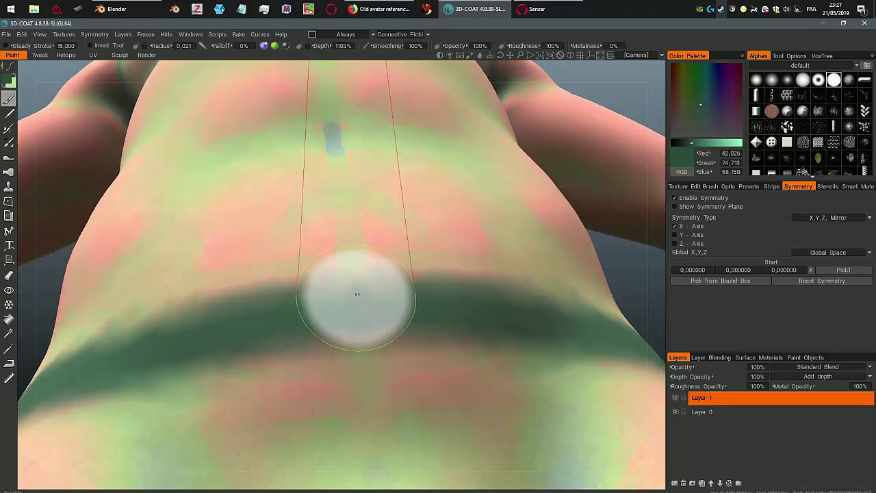
pyautogui.moveTo(357, 292); pyautogui.dragTo(637, 424, button='middle')
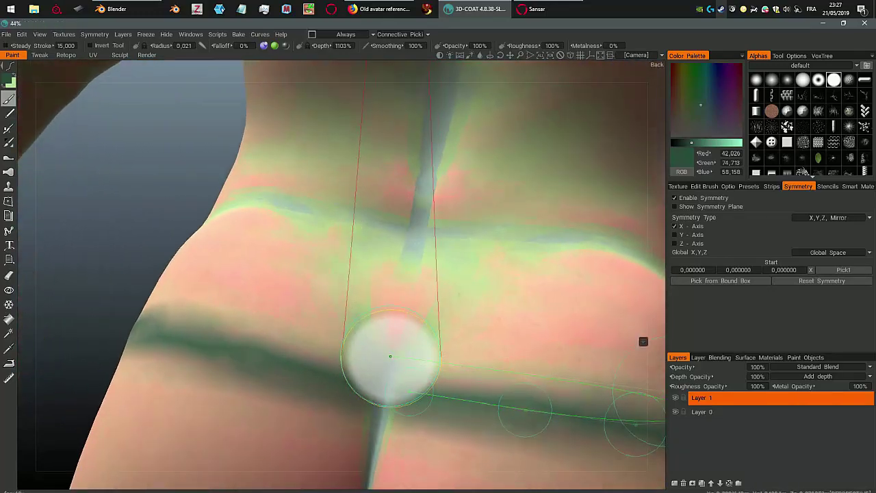
# - Paint a narrower dark green line along a spline below the hip band with a brush radius of 0.015
pyautogui.moveTo(392, 361)
pyautogui.mouseDown(button='middle')
pyautogui.moveTo(429, 409)
pyautogui.moveTo(393, 376)
pyautogui.moveTo(422, 440)
pyautogui.moveTo(390, 373)
pyautogui.moveTo(413, 444)
pyautogui.moveTo(383, 366)
pyautogui.moveTo(383, 380)
pyautogui.moveTo(203, 199)
pyautogui.moveTo(267, 112)
pyautogui.moveTo(402, 345)
pyautogui.moveTo(358, 243)
pyautogui.moveTo(383, 265)
pyautogui.moveTo(383, 280)
pyautogui.moveTo(348, 307)
pyautogui.moveTo(362, 313)
pyautogui.moveTo(338, 346)
pyautogui.moveTo(355, 338)
pyautogui.moveTo(324, 336)
pyautogui.moveTo(316, 326)
pyautogui.moveTo(336, 336)
pyautogui.moveTo(335, 280)
pyautogui.moveTo(343, 322)
pyautogui.moveTo(362, 282)
pyautogui.moveTo(369, 300)
pyautogui.moveTo(381, 283)
pyautogui.moveTo(387, 313)
pyautogui.moveTo(471, 310)
pyautogui.mouseUp(button='middle')
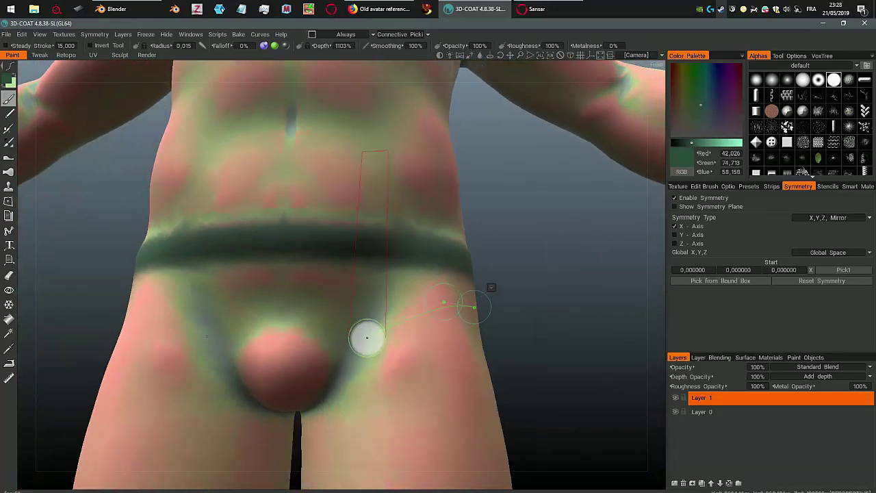
pyautogui.moveTo(367, 337)
pyautogui.mouseDown(button='middle')
pyautogui.moveTo(342, 385)
pyautogui.moveTo(339, 333)
pyautogui.moveTo(332, 352)
pyautogui.moveTo(342, 362)
pyautogui.moveTo(346, 316)
pyautogui.moveTo(318, 327)
pyautogui.moveTo(306, 319)
pyautogui.moveTo(355, 329)
pyautogui.moveTo(349, 347)
pyautogui.moveTo(430, 328)
pyautogui.moveTo(393, 309)
pyautogui.moveTo(401, 307)
pyautogui.moveTo(401, 257)
pyautogui.moveTo(308, 260)
pyautogui.moveTo(184, 216)
pyautogui.mouseUp(button='middle')
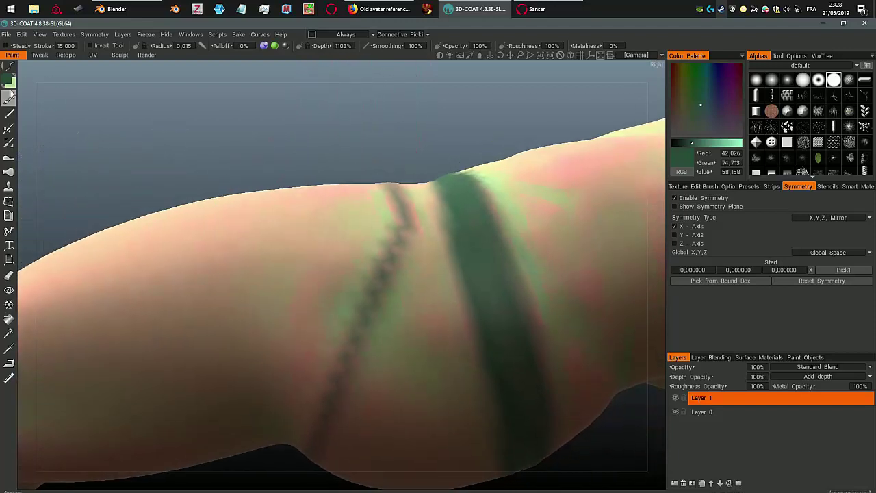
pyautogui.moveTo(385, 264); pyautogui.dragTo(316, 226, button='middle')
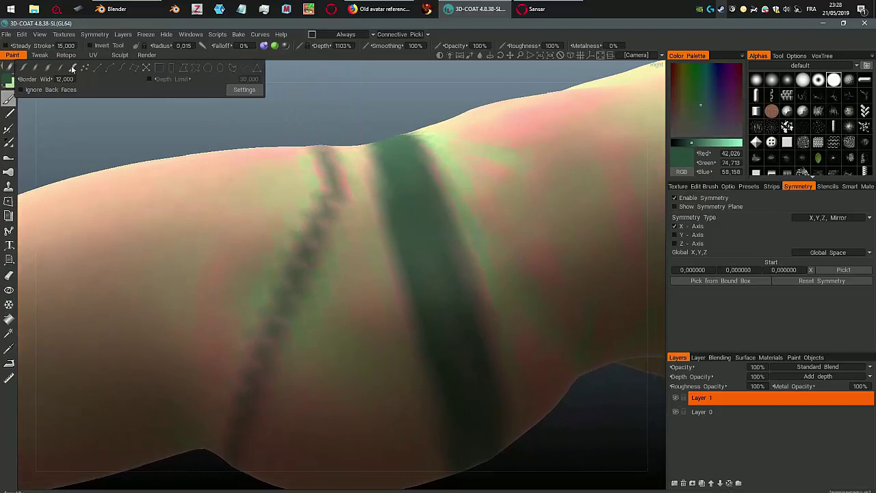
# - Paint dark green strokes between the hip bands and along the leg crease with radius 0.015 and depth 1103%
pyautogui.moveTo(267, 195)
pyautogui.mouseDown(button='middle')
pyautogui.moveTo(289, 205)
pyautogui.moveTo(289, 249)
pyautogui.moveTo(310, 140)
pyautogui.mouseUp(button='middle')
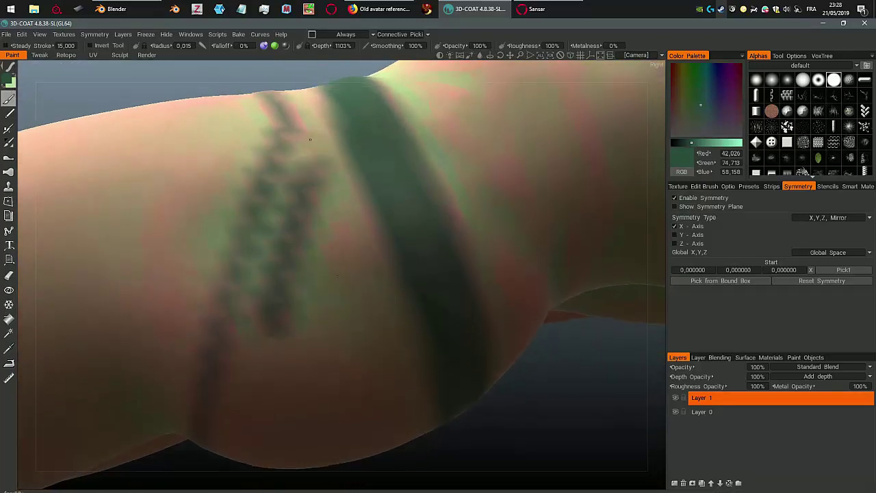
pyautogui.moveTo(260, 296)
pyautogui.mouseDown(button='middle')
pyautogui.moveTo(282, 211)
pyautogui.moveTo(290, 274)
pyautogui.moveTo(270, 258)
pyautogui.moveTo(267, 277)
pyautogui.mouseUp(button='middle')
pyautogui.keyDown('alt'); pyautogui.moveTo(236, 377); pyautogui.dragTo(246, 400); pyautogui.keyUp('alt')
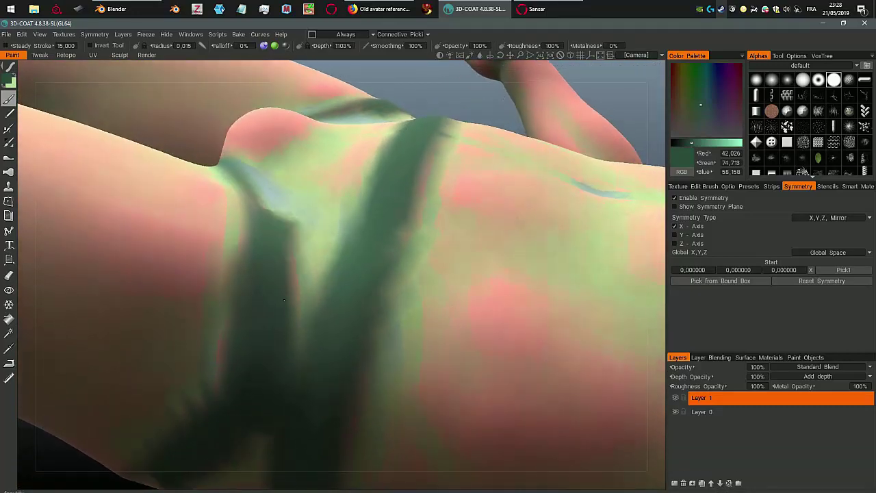
# - Fill the front of the briefs with dark green using a 0.026 brush radius and 589% depth
pyautogui.moveTo(336, 270); pyautogui.dragTo(383, 270, button='right')
pyautogui.moveTo(336, 270)
pyautogui.mouseDown()
pyautogui.moveTo(320, 195)
pyautogui.moveTo(323, 219)
pyautogui.moveTo(250, 282)
pyautogui.mouseUp()
pyautogui.moveTo(250, 281); pyautogui.dragTo(229, 286, button='right')
pyautogui.moveTo(250, 282)
pyautogui.keyDown('alt'); pyautogui.mouseDown()
pyautogui.moveTo(358, 252)
pyautogui.moveTo(363, 238)
pyautogui.moveTo(363, 389)
pyautogui.mouseUp(); pyautogui.keyUp('alt')
pyautogui.moveTo(340, 223); pyautogui.dragTo(332, 340, button='right')
pyautogui.keyDown('alt'); pyautogui.moveTo(332, 340); pyautogui.dragTo(349, 460); pyautogui.keyUp('alt')
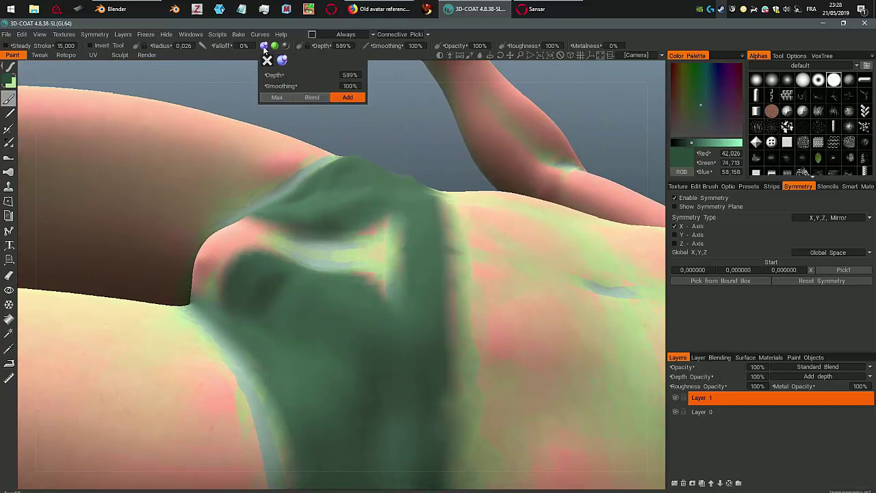
# - Cover the remaining bare skin on the front of the briefs with dark green, setting the paint depth to 0%
pyautogui.moveTo(328, 239)
pyautogui.mouseDown(button='right')
pyautogui.moveTo(329, 375)
pyautogui.moveTo(322, 240)
pyautogui.mouseUp(button='right')
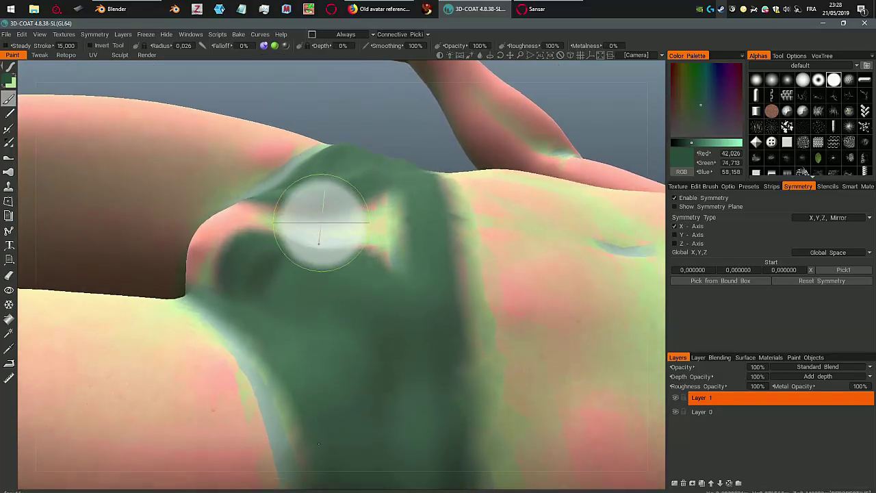
pyautogui.moveTo(380, 205); pyautogui.dragTo(380, 269, button='right')
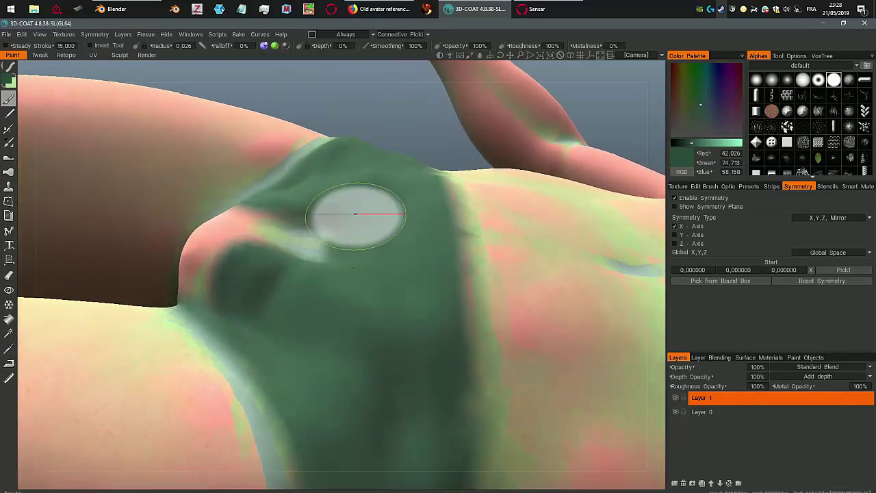
pyautogui.moveTo(355, 215); pyautogui.dragTo(333, 198, button='middle')
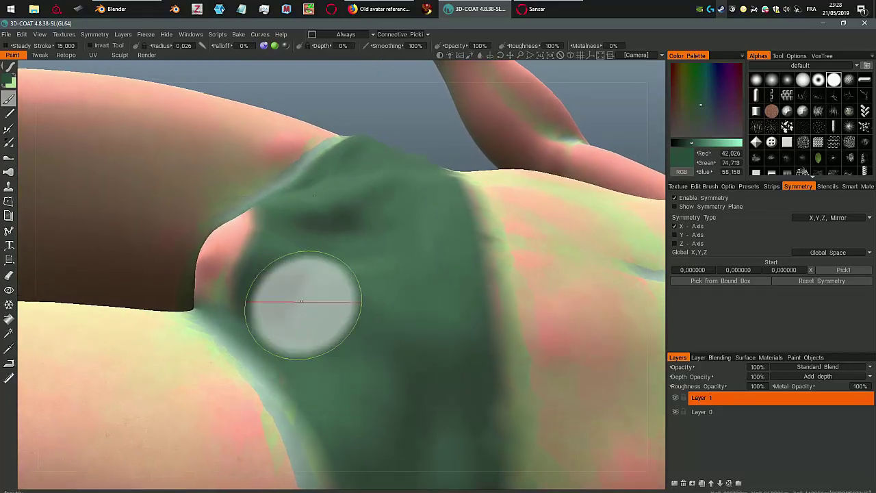
pyautogui.moveTo(301, 301); pyautogui.dragTo(356, 291, button='middle')
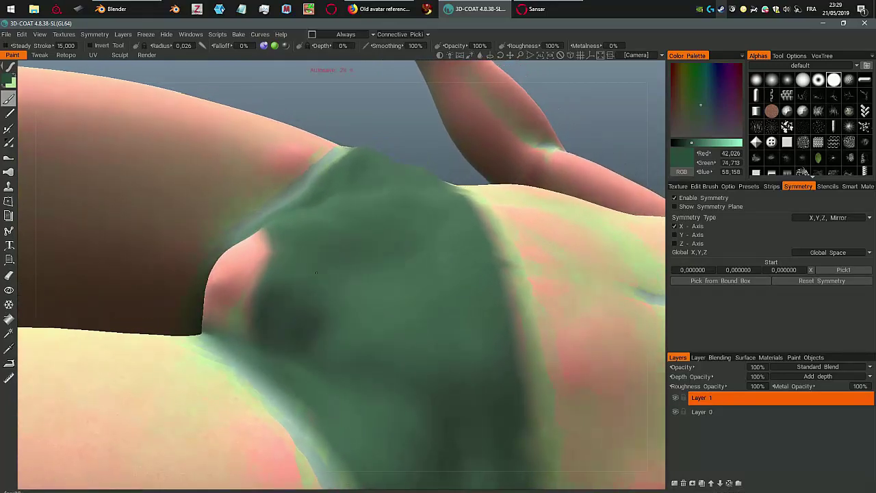
# - Cover the hip sides and back in dark green with radius 0.044 and depth 135%, refining the waist edge at radius 0.021
pyautogui.moveTo(383, 179)
pyautogui.mouseDown(button='middle')
pyautogui.moveTo(348, 274)
pyautogui.moveTo(323, 312)
pyautogui.moveTo(342, 274)
pyautogui.moveTo(367, 312)
pyautogui.mouseUp(button='middle')
pyautogui.moveTo(329, 283); pyautogui.dragTo(293, 371, button='middle')
pyautogui.moveTo(369, 305)
pyautogui.mouseDown(button='middle')
pyautogui.moveTo(307, 375)
pyautogui.moveTo(274, 387)
pyautogui.moveTo(331, 332)
pyautogui.moveTo(307, 336)
pyautogui.moveTo(313, 367)
pyautogui.moveTo(315, 307)
pyautogui.moveTo(354, 382)
pyautogui.moveTo(328, 303)
pyautogui.moveTo(341, 256)
pyautogui.moveTo(264, 329)
pyautogui.moveTo(369, 217)
pyautogui.moveTo(332, 299)
pyautogui.moveTo(345, 286)
pyautogui.mouseUp(button='middle')
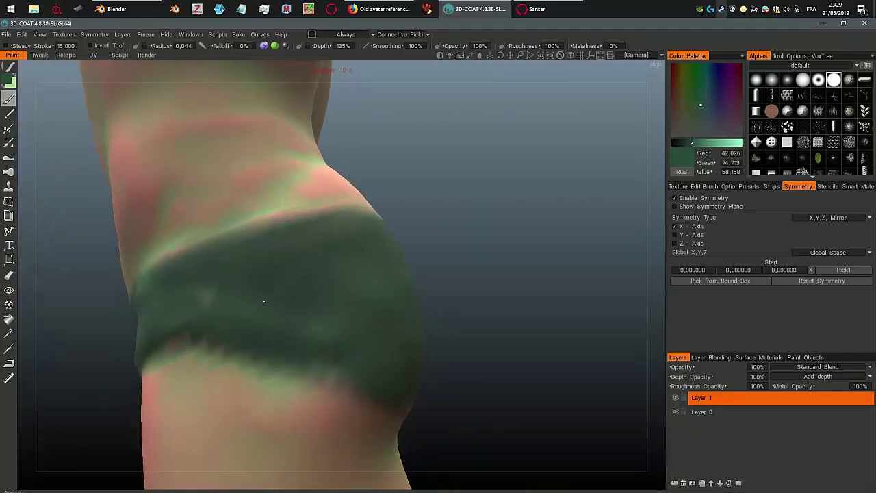
pyautogui.moveTo(263, 332)
pyautogui.mouseDown(button='middle')
pyautogui.moveTo(283, 352)
pyautogui.moveTo(238, 299)
pyautogui.moveTo(229, 268)
pyautogui.moveTo(250, 317)
pyautogui.moveTo(250, 356)
pyautogui.moveTo(299, 265)
pyautogui.mouseUp(button='middle')
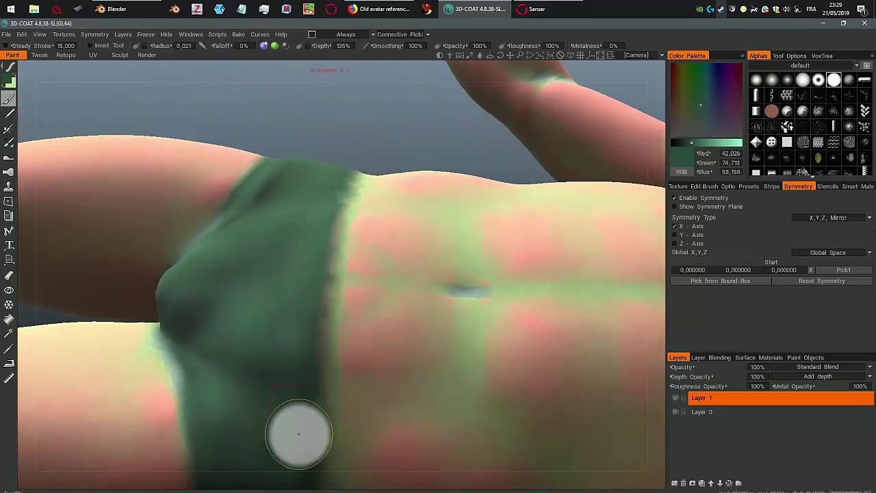
pyautogui.moveTo(298, 433)
pyautogui.mouseDown(button='middle')
pyautogui.moveTo(316, 238)
pyautogui.moveTo(260, 192)
pyautogui.mouseUp(button='middle')
pyautogui.click(121, 55)
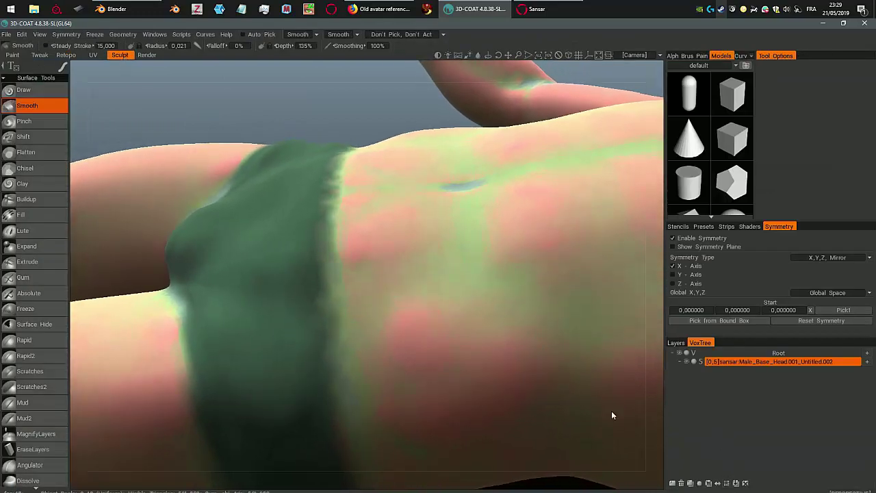
pyautogui.moveTo(346, 283); pyautogui.dragTo(115, 148, button='right')
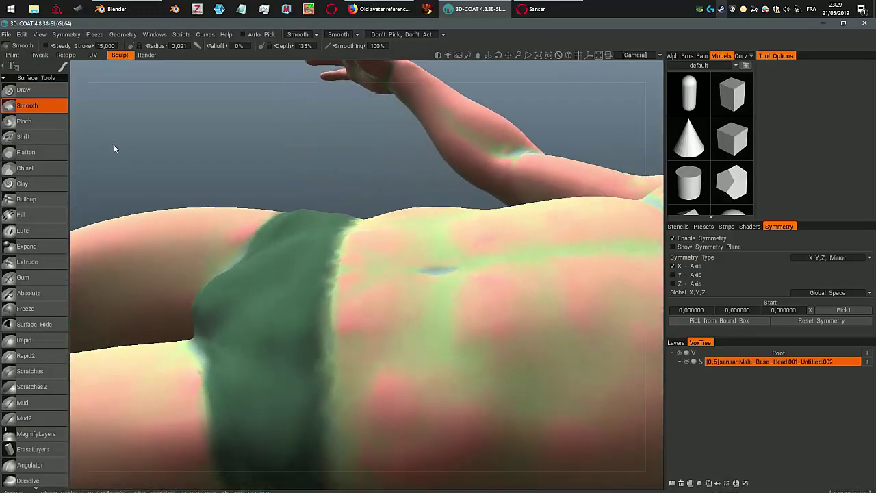
pyautogui.click(12, 56)
# - Straighten the waist and leg edges of the briefs with a 0.021 radius brush and even out the side at 99% depth
pyautogui.scroll(3, 293, 254)
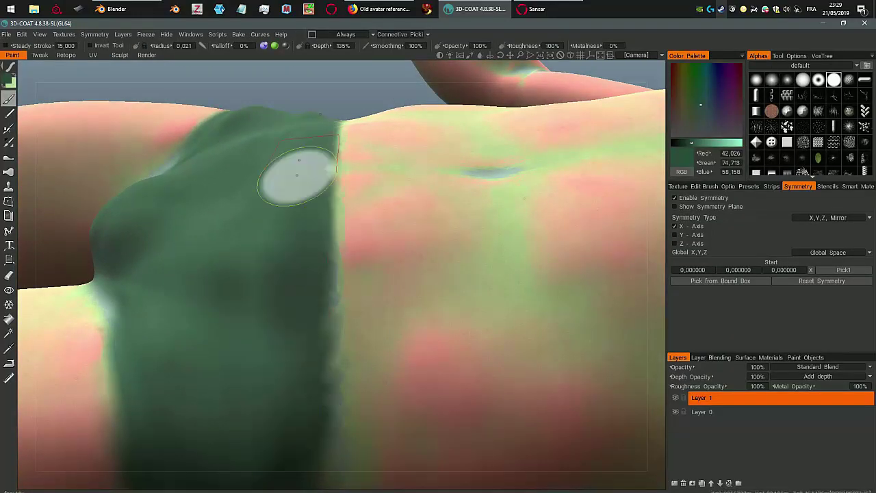
pyautogui.moveTo(281, 261)
pyautogui.keyDown('alt'); pyautogui.mouseDown()
pyautogui.moveTo(288, 286)
pyautogui.moveTo(295, 282)
pyautogui.mouseUp(); pyautogui.keyUp('alt')
pyautogui.moveTo(299, 291); pyautogui.dragTo(311, 237, button='middle')
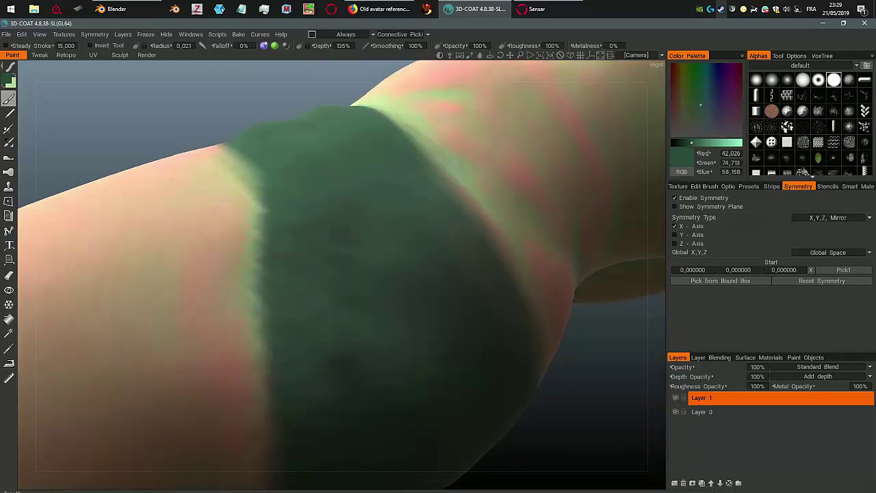
pyautogui.moveTo(297, 303)
pyautogui.mouseDown(button='middle')
pyautogui.moveTo(293, 201)
pyautogui.moveTo(309, 371)
pyautogui.moveTo(299, 391)
pyautogui.moveTo(322, 250)
pyautogui.moveTo(296, 198)
pyautogui.moveTo(308, 194)
pyautogui.mouseUp(button='middle')
pyautogui.moveTo(287, 241); pyautogui.dragTo(382, 275, button='middle')
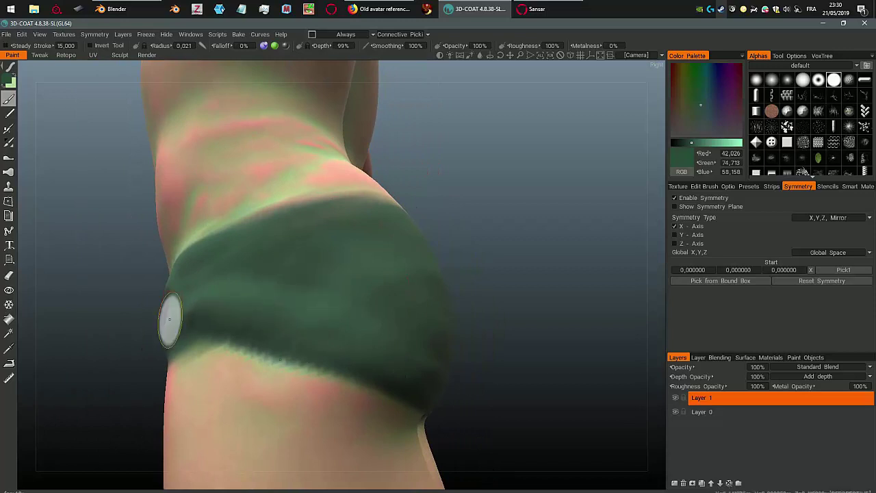
# - Paint raised folds across the briefs at radius 0.021 and depth 115%, and rework the waistband edge at radius 0.01 and depth 872%
pyautogui.moveTo(170, 319); pyautogui.dragTo(432, 332, button='middle')
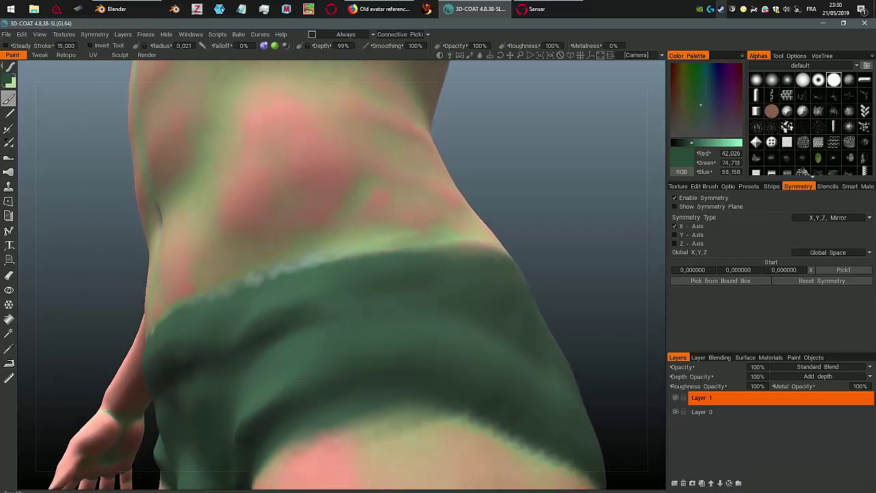
pyautogui.moveTo(266, 390); pyautogui.dragTo(296, 290, button='middle')
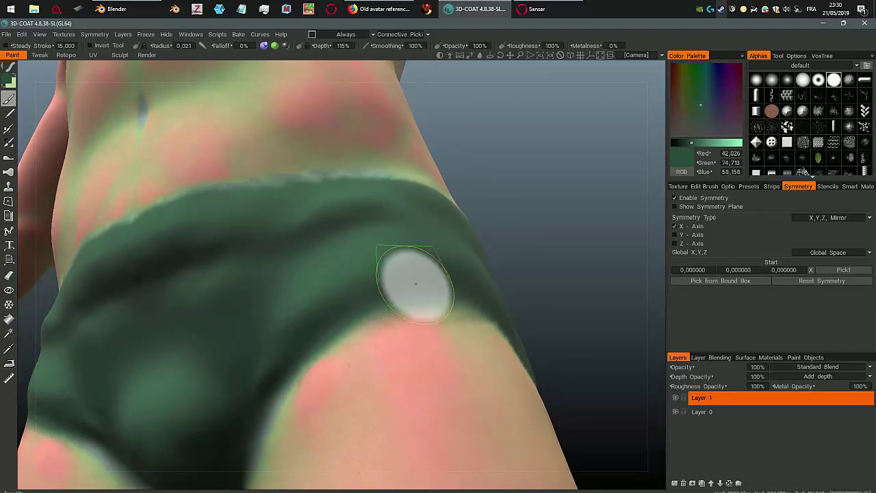
pyautogui.moveTo(244, 371)
pyautogui.mouseDown(button='middle')
pyautogui.moveTo(397, 251)
pyautogui.moveTo(399, 236)
pyautogui.mouseUp(button='middle')
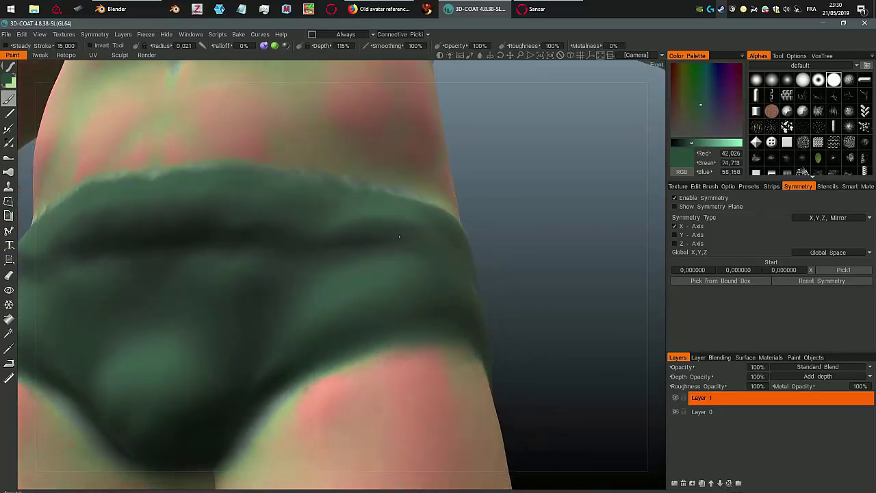
pyautogui.moveTo(228, 257)
pyautogui.mouseDown(button='middle')
pyautogui.moveTo(428, 322)
pyautogui.moveTo(402, 329)
pyautogui.mouseUp(button='middle')
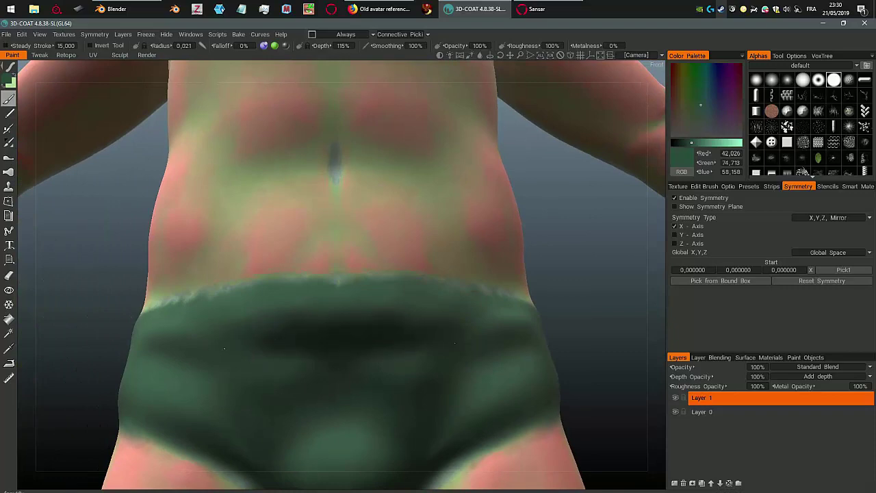
pyautogui.moveTo(205, 366)
pyautogui.mouseDown(button='middle')
pyautogui.moveTo(381, 342)
pyautogui.moveTo(347, 333)
pyautogui.moveTo(329, 358)
pyautogui.moveTo(331, 316)
pyautogui.moveTo(332, 366)
pyautogui.moveTo(297, 288)
pyautogui.moveTo(290, 318)
pyautogui.mouseUp(button='middle')
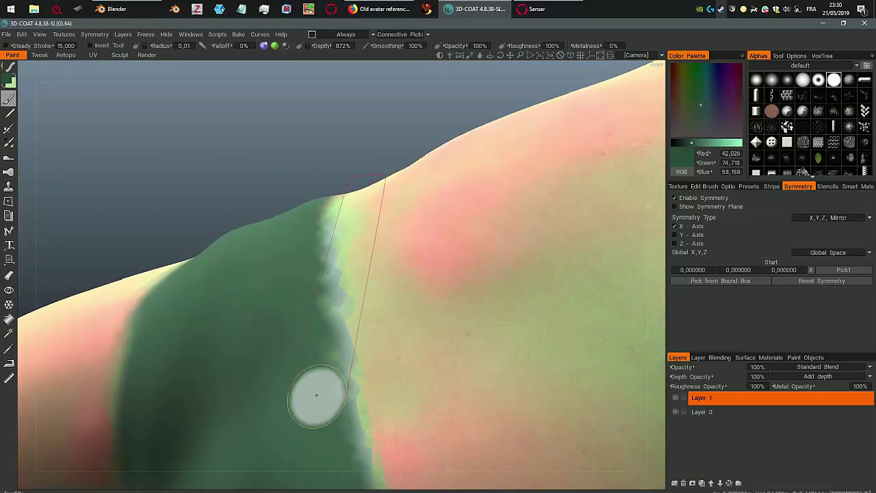
pyautogui.moveTo(304, 366)
pyautogui.mouseDown(button='middle')
pyautogui.moveTo(309, 253)
pyautogui.moveTo(322, 309)
pyautogui.moveTo(339, 290)
pyautogui.moveTo(316, 228)
pyautogui.moveTo(352, 398)
pyautogui.moveTo(351, 371)
pyautogui.moveTo(325, 299)
pyautogui.moveTo(317, 207)
pyautogui.mouseUp(button='middle')
# - Set the paint colour to purple (red 113, green 110, blue 171) with 33% depth and 17% roughness for the head
pyautogui.moveTo(27, 205); pyautogui.dragTo(82, 205)
pyautogui.moveTo(34, 240)
pyautogui.mouseDown(button='right')
pyautogui.moveTo(34, 183)
pyautogui.moveTo(327, 70)
pyautogui.mouseUp(button='right')
pyautogui.moveTo(326, 65)
pyautogui.mouseDown(button='middle')
pyautogui.moveTo(555, 76)
pyautogui.moveTo(717, 142)
pyautogui.mouseUp(button='middle')
pyautogui.click(716, 141)
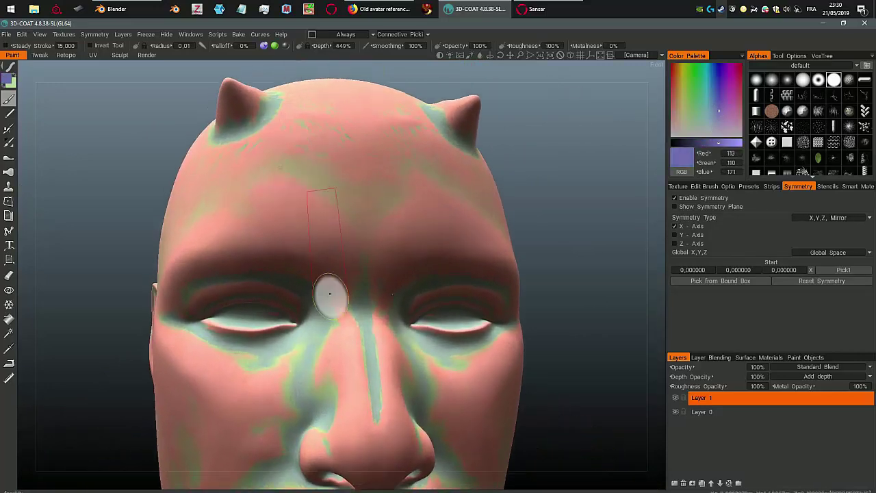
pyautogui.moveTo(330, 294); pyautogui.dragTo(321, 249, button='right')
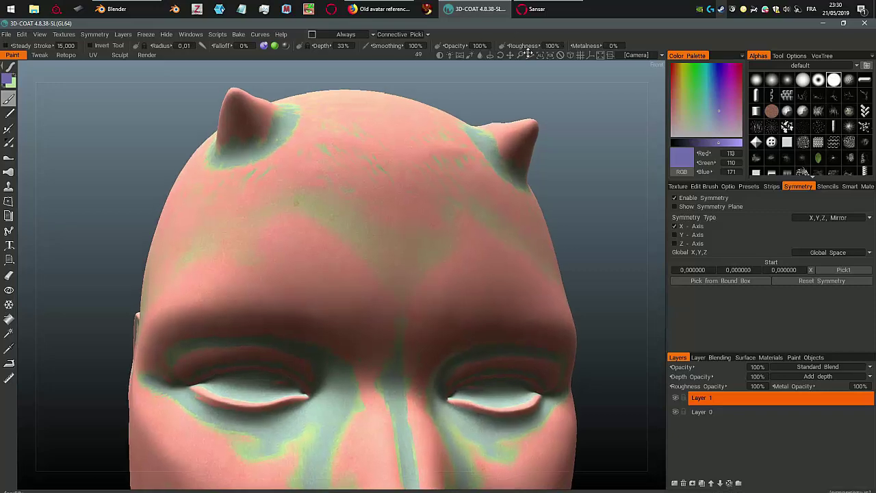
pyautogui.moveTo(527, 46); pyautogui.dragTo(475, 52)
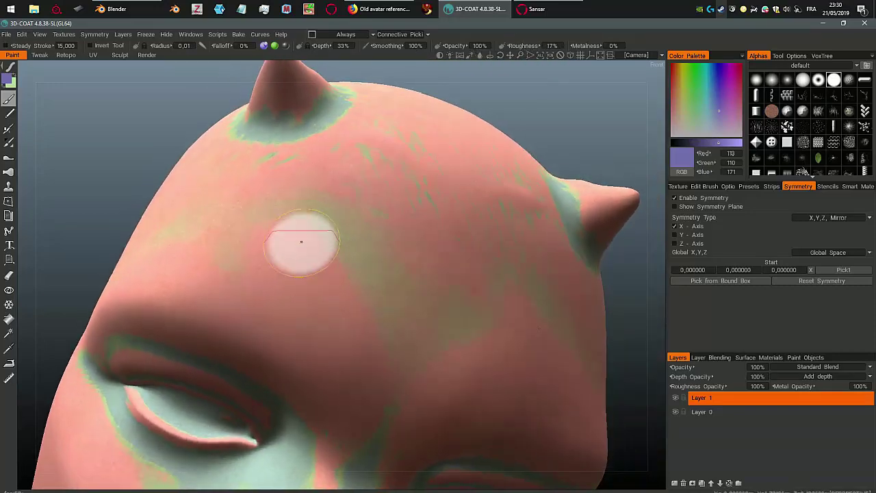
# - Paint mirrored purple stripes fanning across the forehead between the horns and the brows
pyautogui.moveTo(320, 308); pyautogui.dragTo(310, 263)
pyautogui.press('KP_1')
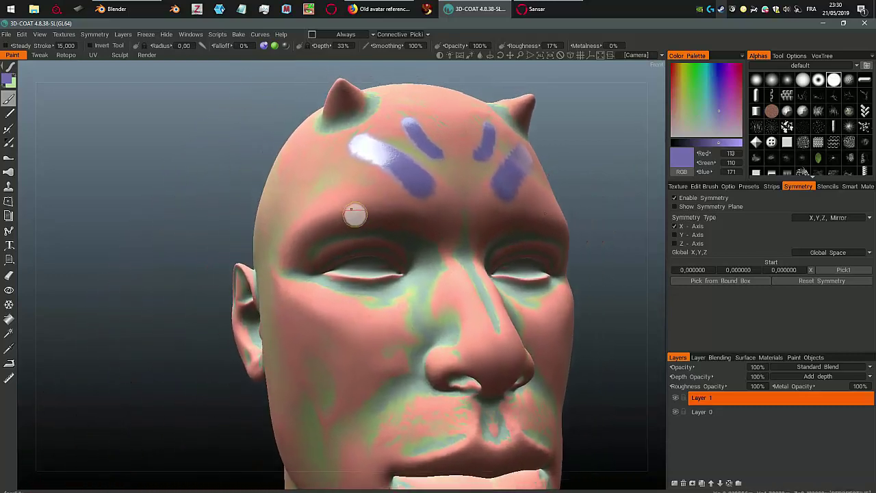
pyautogui.moveTo(354, 212); pyautogui.dragTo(366, 211, button='right')
pyautogui.moveTo(367, 211); pyautogui.dragTo(288, 218)
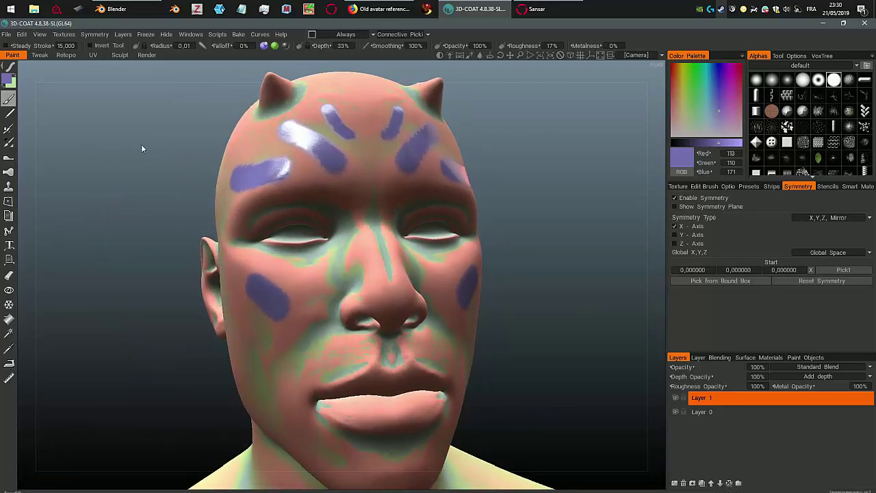
# - Undo the purple cheek stripe, try a black one in its place, and undo that too
pyautogui.hotkey('ctrl', 'z')
pyautogui.click(9, 66)
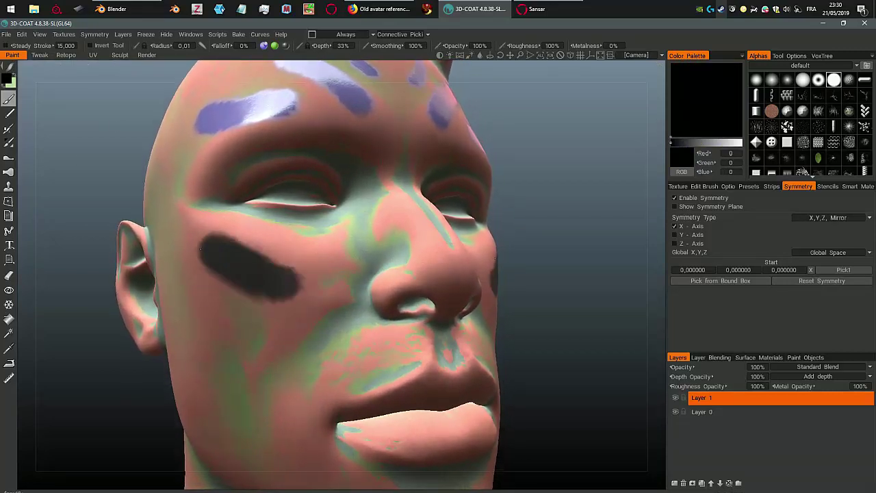
pyautogui.hotkey('ctrl', 'z')
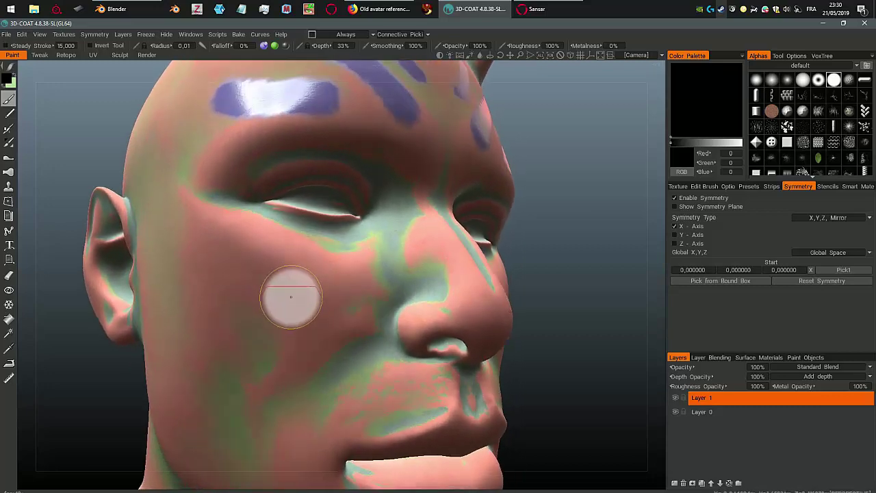
# - Paint two mirrored purple stripes on each cheek with radius 0.01 and depth 93%
pyautogui.moveTo(303, 300); pyautogui.dragTo(321, 132, button='right')
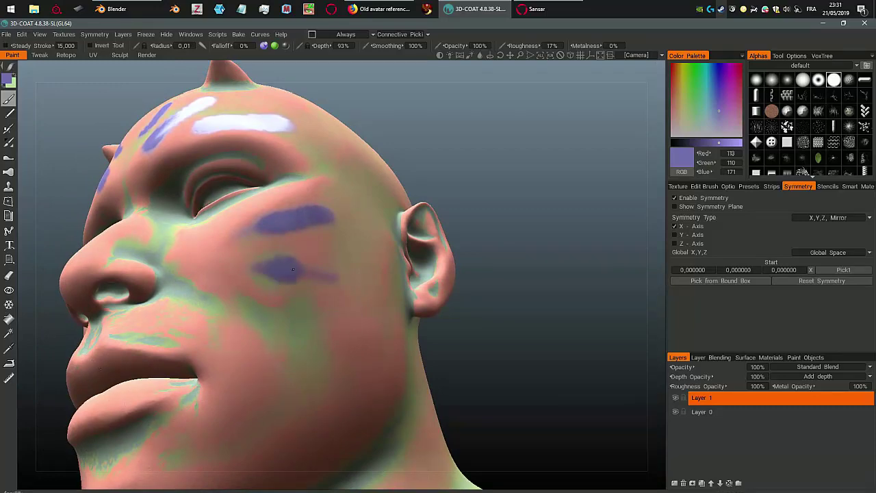
pyautogui.moveTo(360, 294)
pyautogui.mouseDown(button='right')
pyautogui.moveTo(289, 269)
pyautogui.moveTo(344, 327)
pyautogui.moveTo(332, 234)
pyautogui.moveTo(311, 352)
pyautogui.mouseUp(button='right')
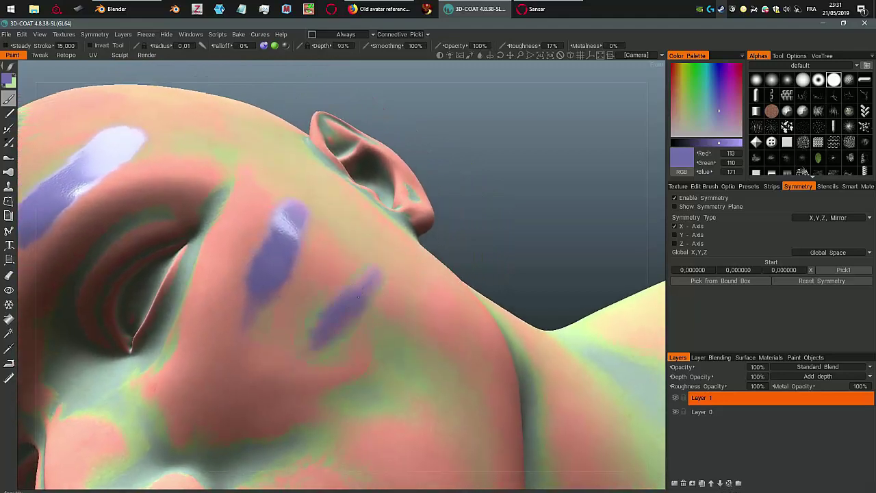
pyautogui.moveTo(371, 274)
pyautogui.mouseDown(button='right')
pyautogui.moveTo(356, 431)
pyautogui.moveTo(363, 414)
pyautogui.moveTo(113, 163)
pyautogui.mouseUp(button='right')
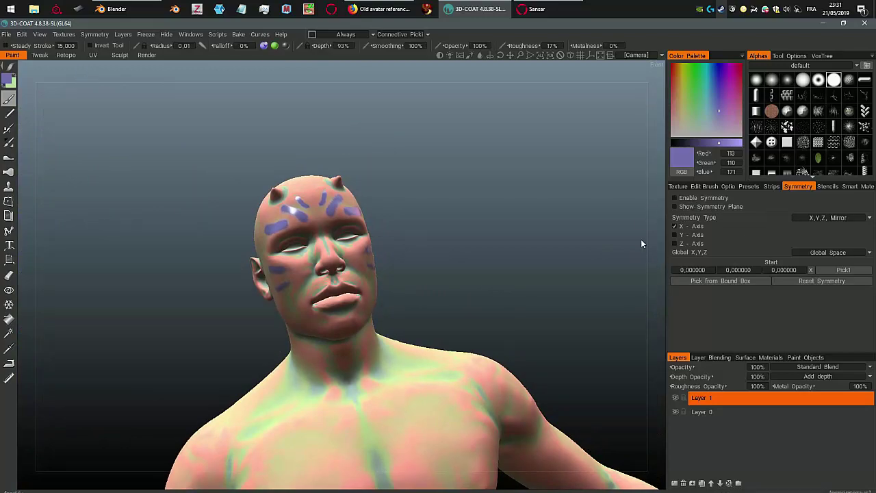
# - Relax the retopology mesh across the front of the hips using the Brush tool with X-axis symmetry enabled
pyautogui.click(66, 55)
pyautogui.moveTo(237, 139); pyautogui.dragTo(445, 143, button='right')
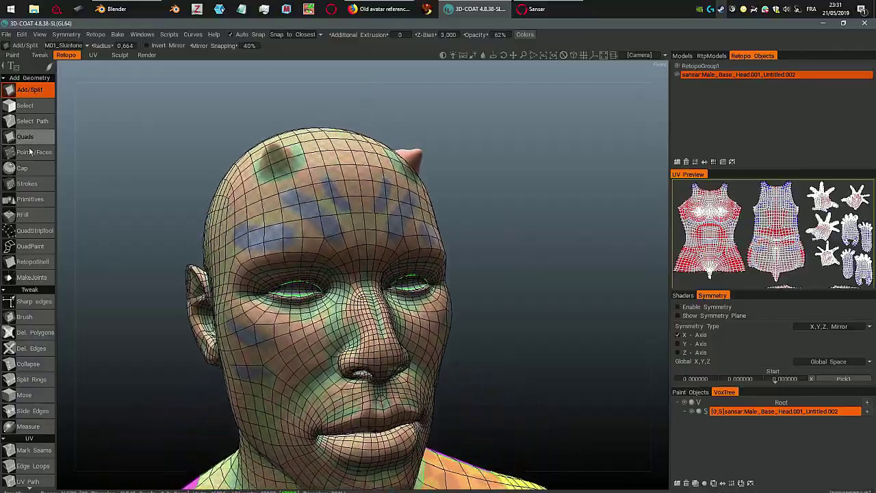
pyautogui.click(24, 316)
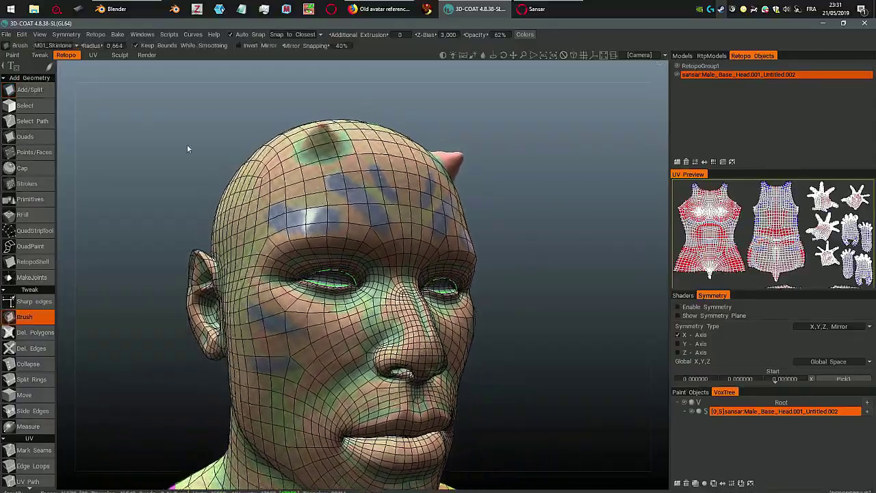
pyautogui.click(678, 307)
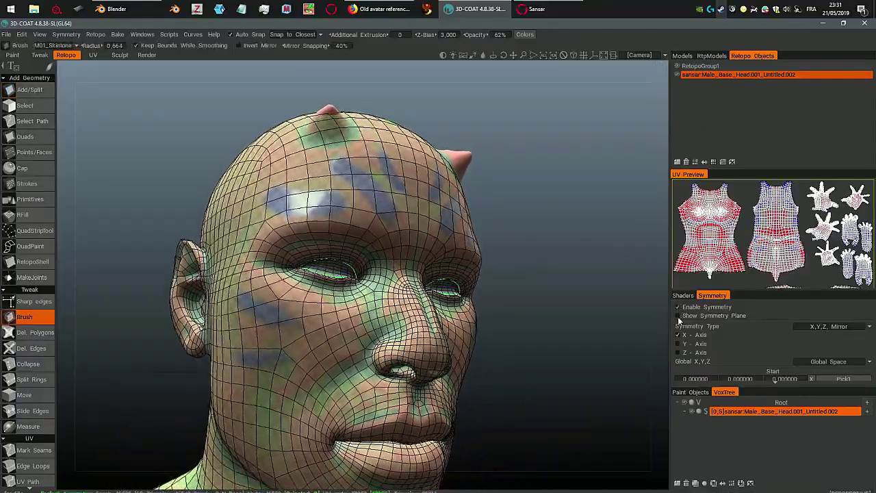
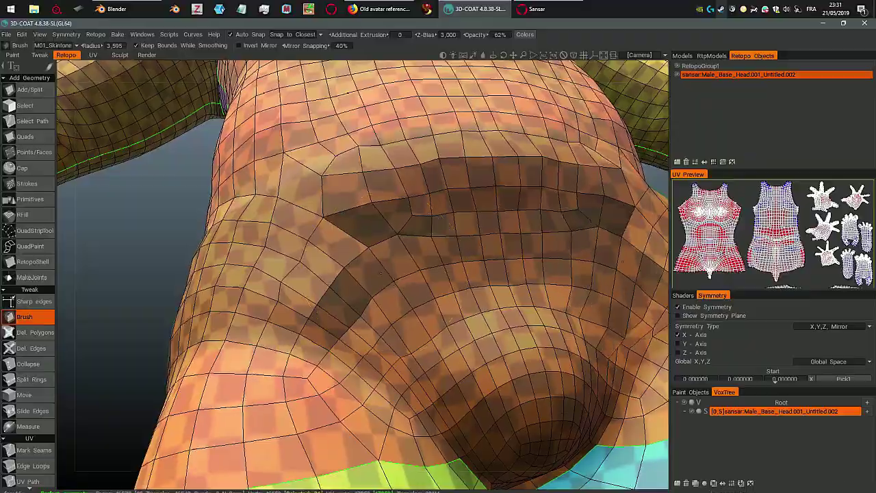
pyautogui.moveTo(380, 272)
pyautogui.keyDown('alt'); pyautogui.mouseDown()
pyautogui.moveTo(390, 309)
pyautogui.moveTo(356, 323)
pyautogui.moveTo(380, 348)
pyautogui.moveTo(378, 235)
pyautogui.mouseUp(); pyautogui.keyUp('alt')
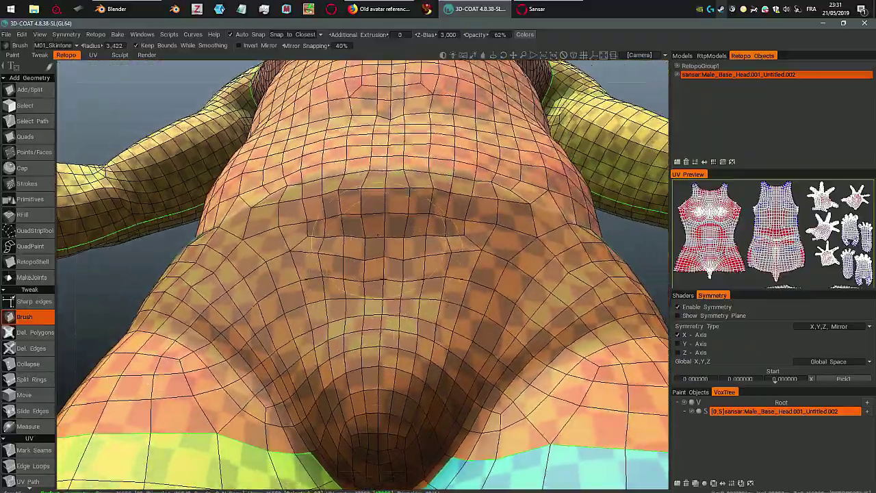
pyautogui.moveTo(377, 235); pyautogui.dragTo(354, 274, button='right')
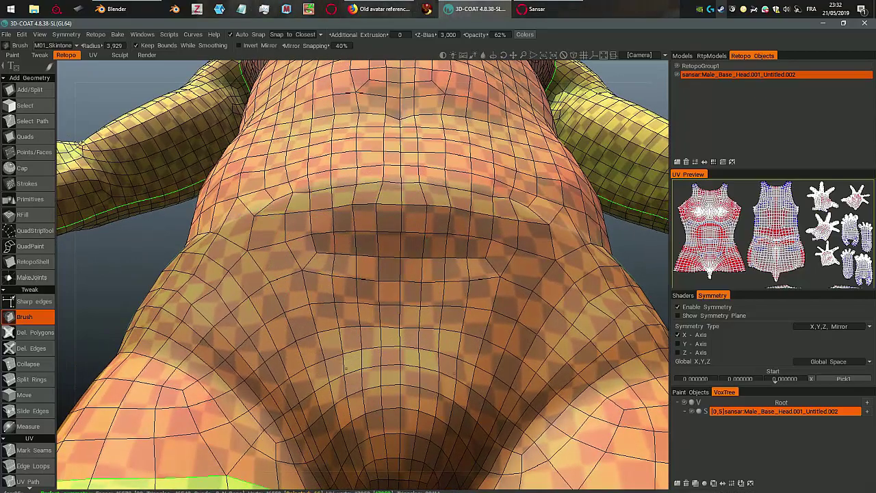
# - Refine the head's retopology mesh around the upper lip and nostrils using the Brush tool with X-axis symmetry
pyautogui.moveTo(393, 386); pyautogui.dragTo(279, 284, button='right')
pyautogui.keyDown('alt'); pyautogui.moveTo(271, 284); pyautogui.dragTo(342, 294); pyautogui.keyUp('alt')
pyautogui.keyDown('alt'); pyautogui.moveTo(342, 294); pyautogui.dragTo(365, 303, button='middle'); pyautogui.keyUp('alt')
pyautogui.keyDown('alt'); pyautogui.moveTo(345, 281); pyautogui.dragTo(353, 267); pyautogui.keyUp('alt')
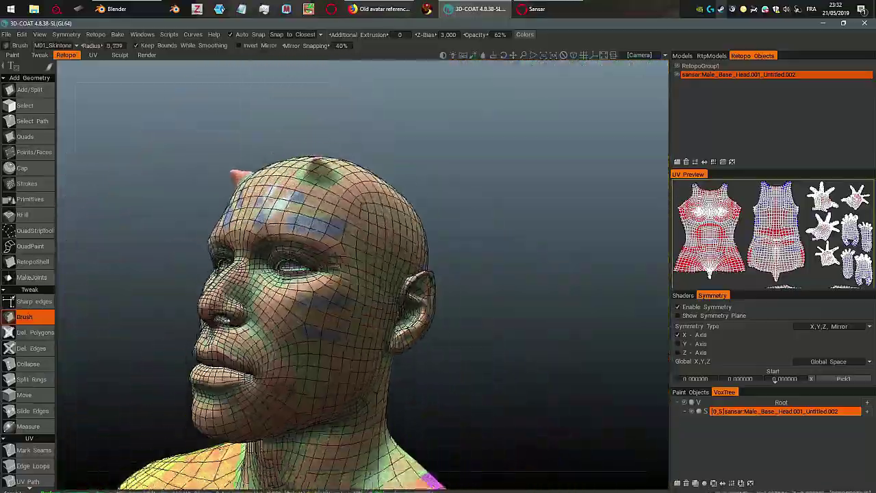
pyautogui.keyDown('alt'); pyautogui.moveTo(353, 267); pyautogui.dragTo(363, 287, button='right'); pyautogui.keyUp('alt')
pyautogui.keyDown('alt'); pyautogui.moveTo(363, 287); pyautogui.dragTo(349, 274); pyautogui.keyUp('alt')
pyautogui.keyDown('alt'); pyautogui.moveTo(349, 274); pyautogui.dragTo(358, 286, button='right'); pyautogui.keyUp('alt')
pyautogui.keyDown('alt'); pyautogui.moveTo(358, 286); pyautogui.dragTo(313, 311); pyautogui.keyUp('alt')
pyautogui.moveTo(313, 311); pyautogui.dragTo(308, 312, button='middle')
pyautogui.keyDown('alt'); pyautogui.moveTo(319, 308); pyautogui.dragTo(346, 287); pyautogui.keyUp('alt')
pyautogui.keyDown('alt'); pyautogui.moveTo(345, 287); pyautogui.dragTo(363, 253, button='right'); pyautogui.keyUp('alt')
pyautogui.moveTo(363, 251); pyautogui.dragTo(357, 211, button='middle')
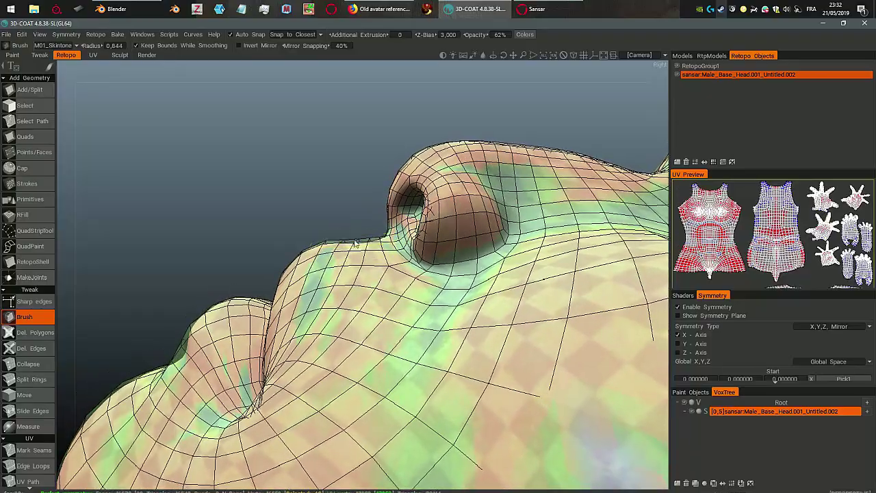
pyautogui.moveTo(353, 249); pyautogui.dragTo(343, 289, button='middle')
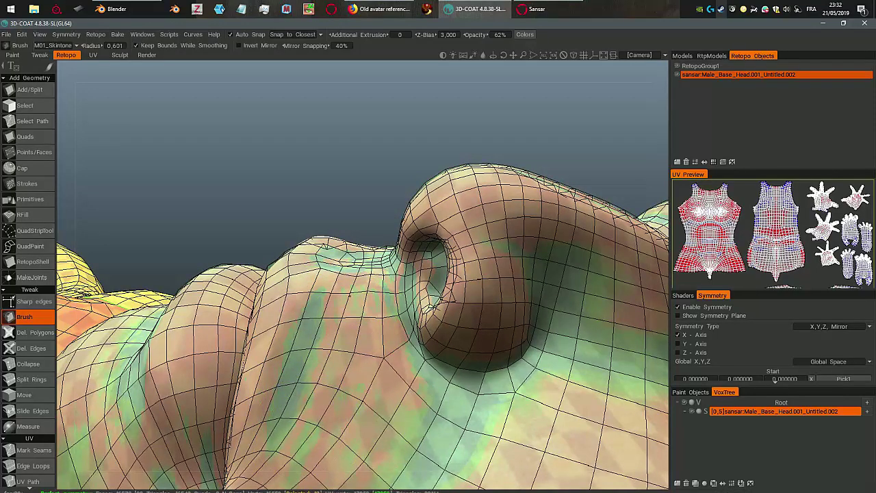
pyautogui.moveTo(370, 280); pyautogui.dragTo(400, 380, button='middle')
pyautogui.moveTo(390, 325); pyautogui.dragTo(520, 372, button='middle')
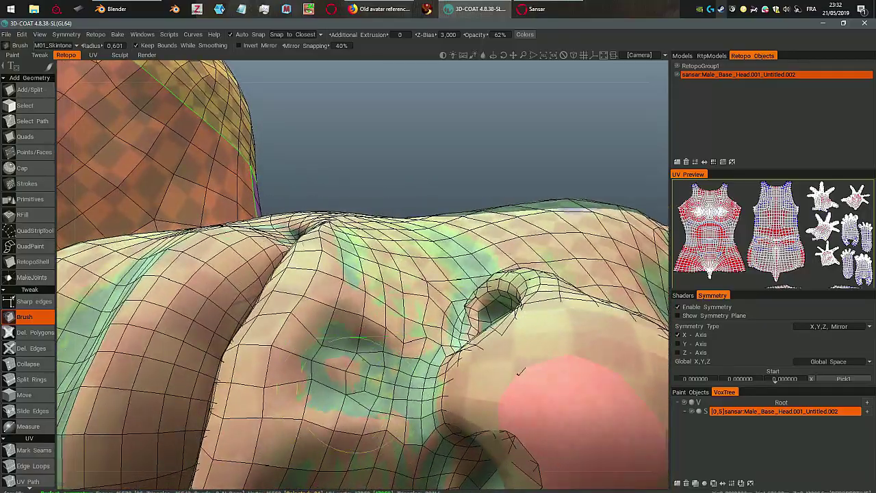
pyautogui.moveTo(518, 371); pyautogui.dragTo(346, 319, button='middle')
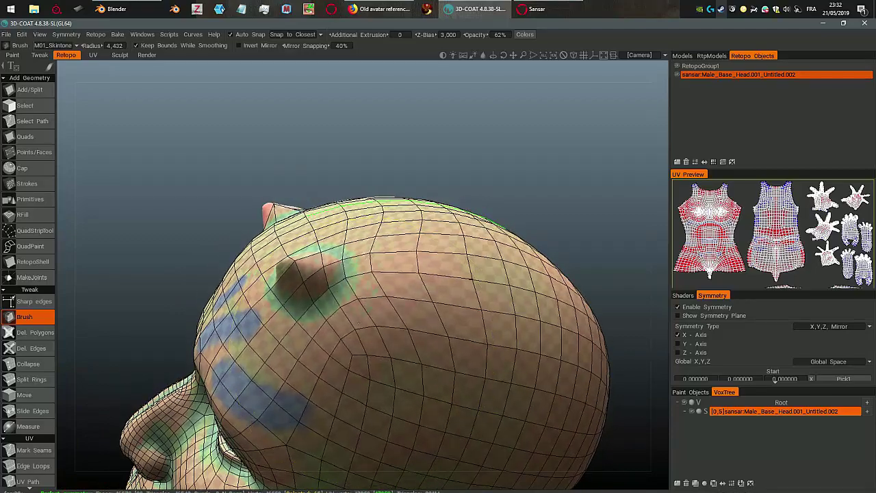
# - Fit the retopology mesh to both horns and their bases using the mirrored Brush tool
pyautogui.moveTo(351, 314); pyautogui.dragTo(387, 287, button='middle')
pyautogui.press('c')
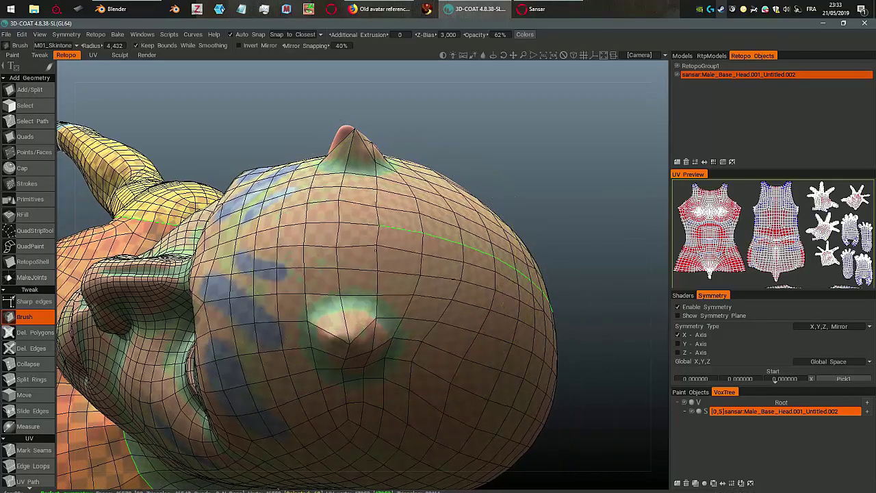
pyautogui.moveTo(374, 258); pyautogui.dragTo(361, 288, button='middle')
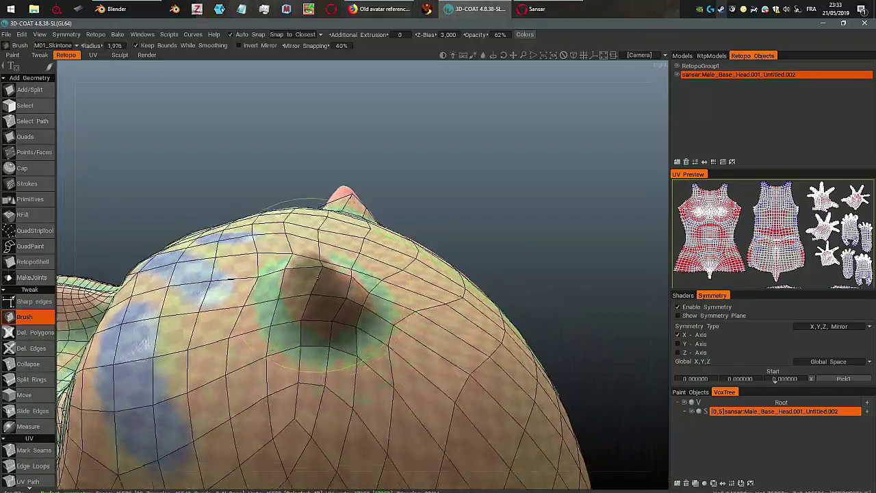
pyautogui.moveTo(320, 269)
pyautogui.mouseDown(button='middle')
pyautogui.moveTo(325, 330)
pyautogui.moveTo(329, 304)
pyautogui.moveTo(314, 287)
pyautogui.mouseUp(button='middle')
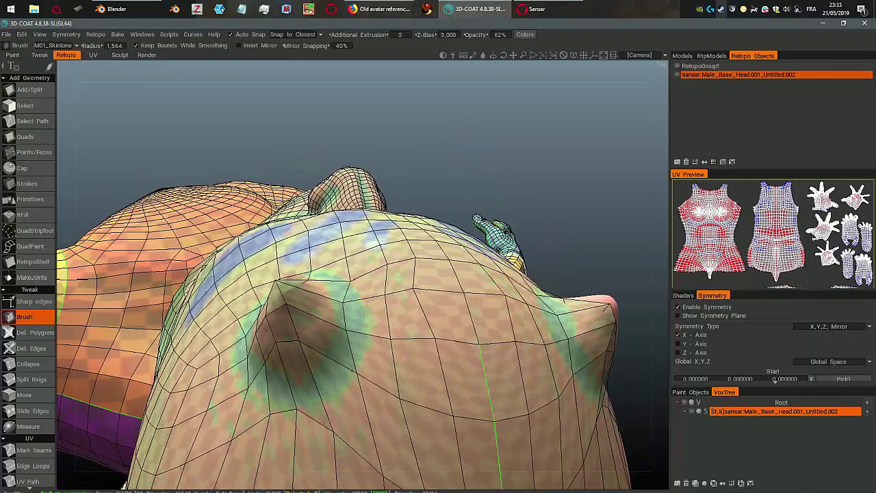
pyautogui.moveTo(319, 392); pyautogui.dragTo(301, 342, button='middle')
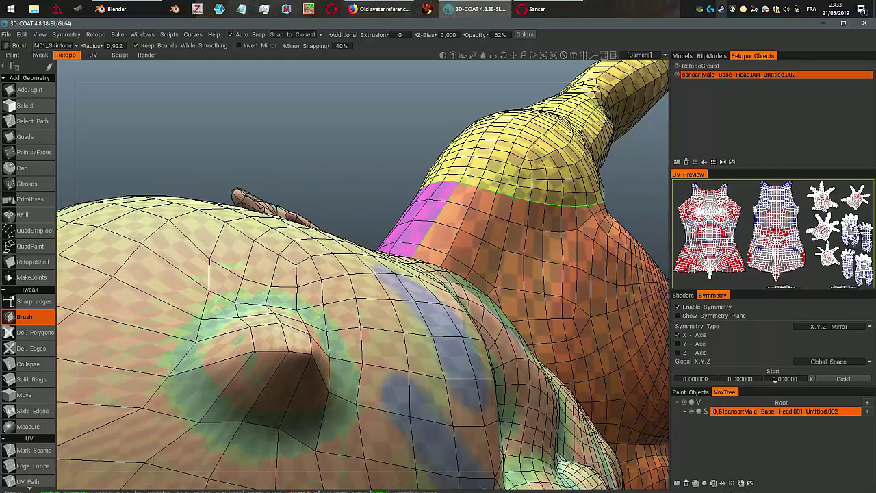
pyautogui.moveTo(237, 362); pyautogui.dragTo(277, 311, button='middle')
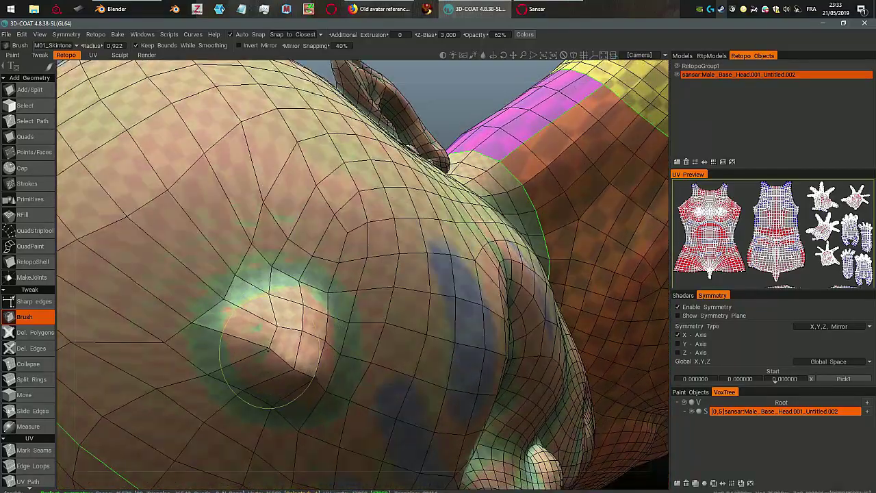
pyautogui.moveTo(270, 370); pyautogui.dragTo(314, 228, button='middle')
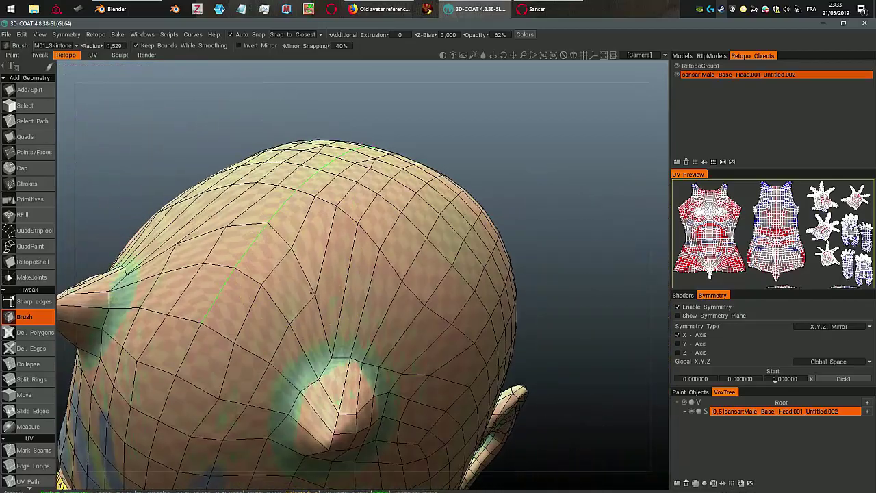
# - Even out the retopology mesh across the scalp behind and beside the horns with a larger Brush radius
pyautogui.moveTo(311, 293); pyautogui.dragTo(332, 207, button='middle')
pyautogui.moveTo(332, 241); pyautogui.dragTo(314, 282, button='middle')
pyautogui.moveTo(305, 325); pyautogui.dragTo(349, 227, button='middle')
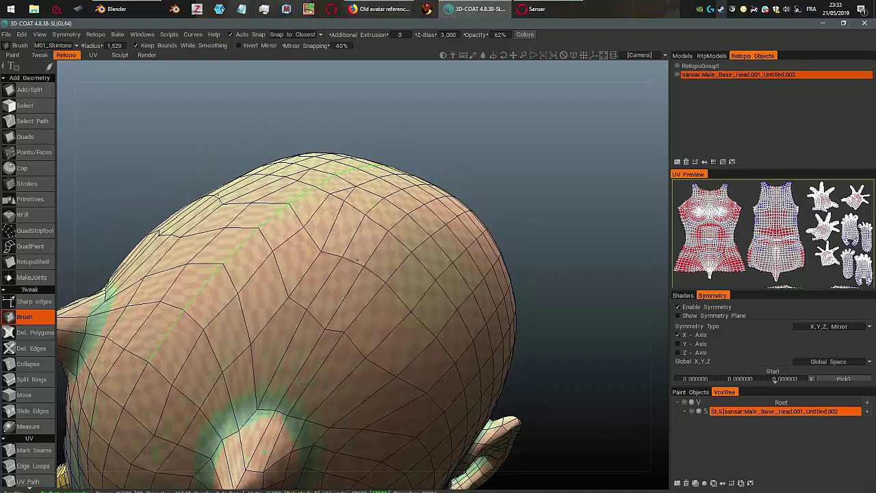
pyautogui.moveTo(356, 260)
pyautogui.mouseDown(button='middle')
pyautogui.moveTo(316, 332)
pyautogui.moveTo(350, 363)
pyautogui.mouseUp(button='middle')
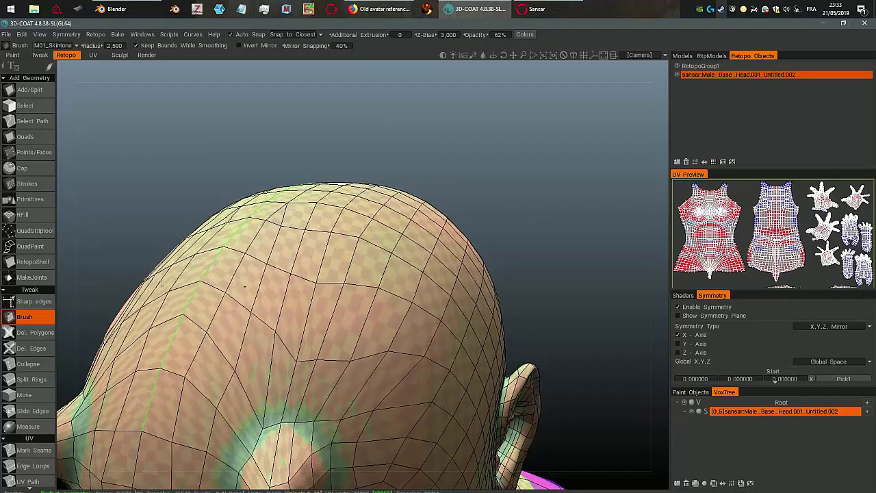
pyautogui.moveTo(237, 344); pyautogui.dragTo(353, 303, button='middle')
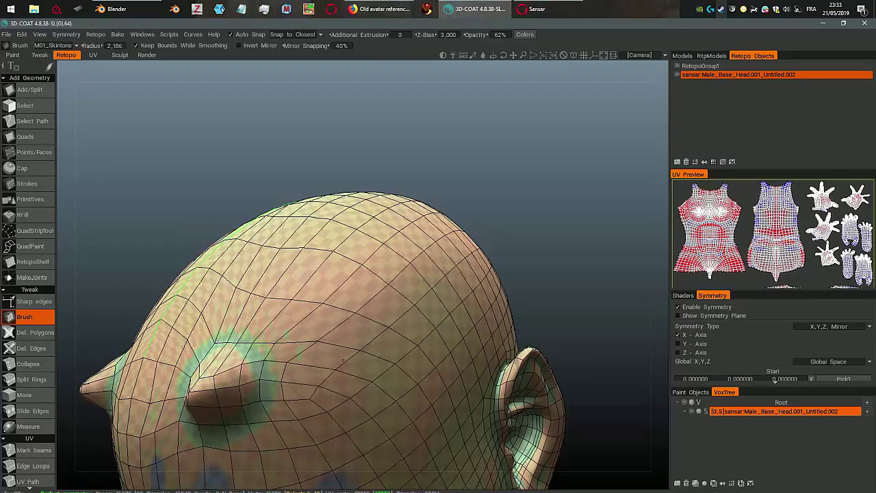
pyautogui.moveTo(343, 360); pyautogui.dragTo(335, 289, button='middle')
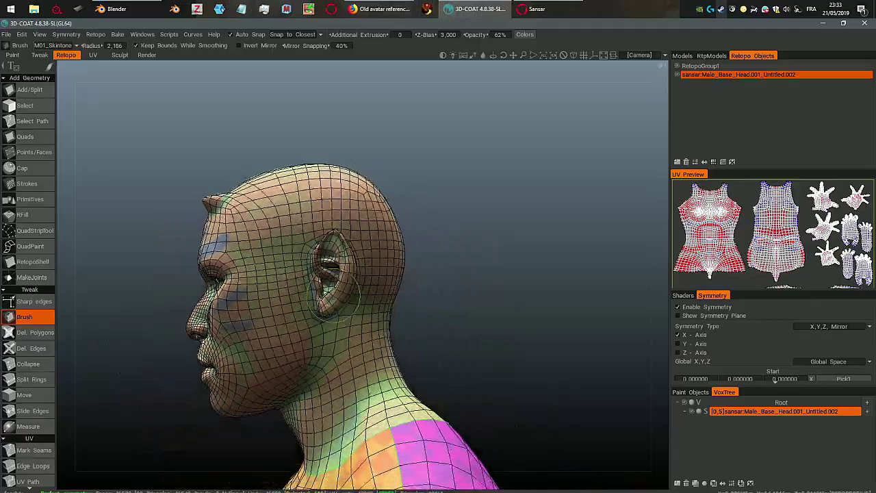
# - Turn off symmetry and start a per-pixel bake with normal map from the retopology mesh
pyautogui.click(678, 307)
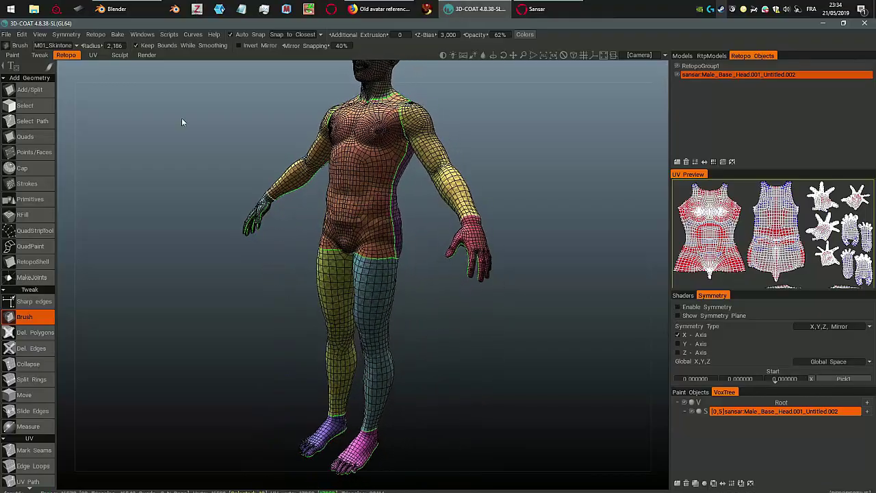
pyautogui.click(116, 35)
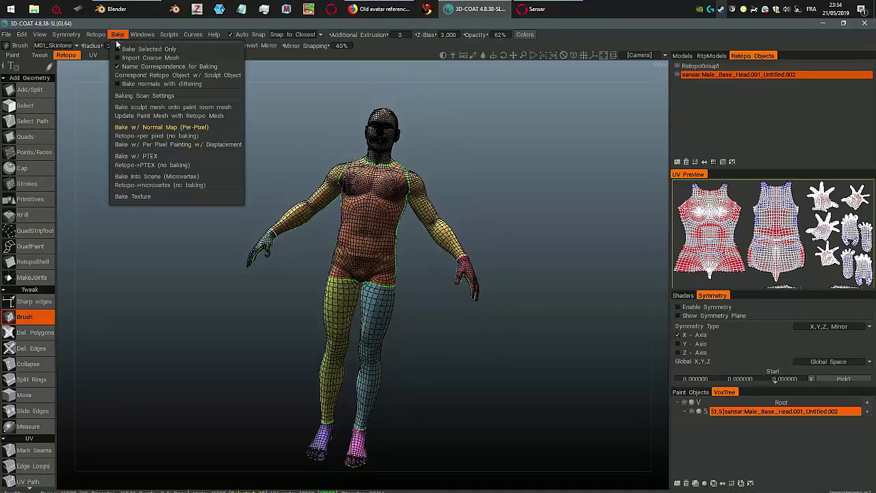
pyautogui.click(166, 128)
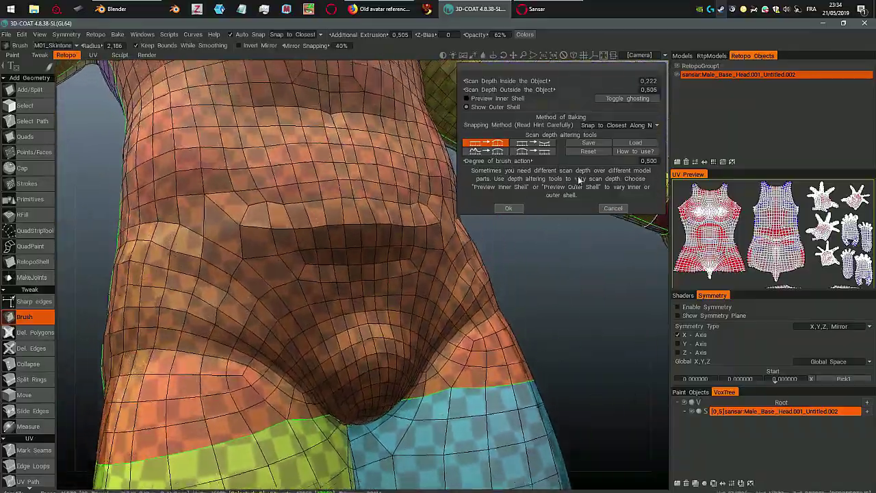
# - Preview the inner bake shell around the avatar, set the scan depth inside the object to 0.974, and accept the scan settings
pyautogui.click(496, 98)
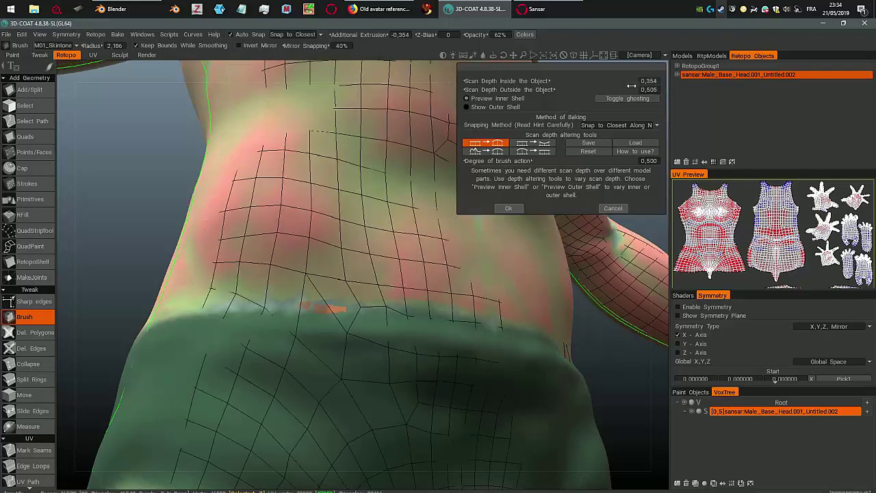
pyautogui.scroll(1, 637, 85)
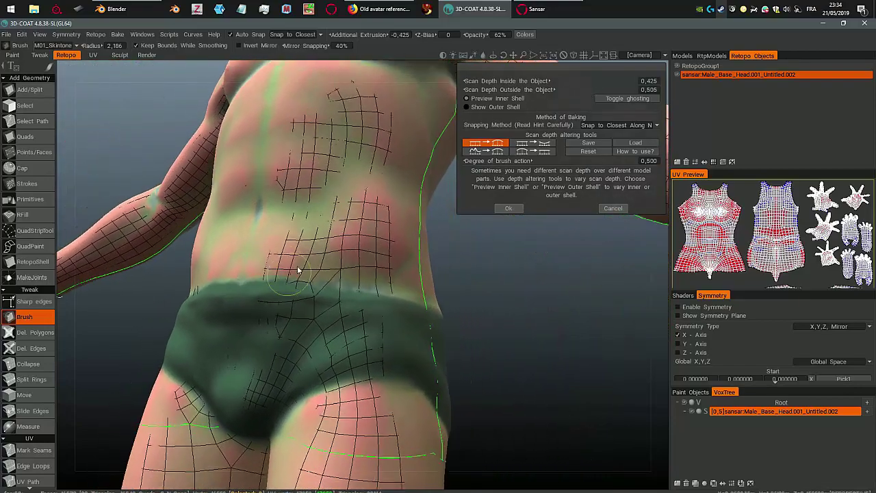
pyautogui.press('Escape')
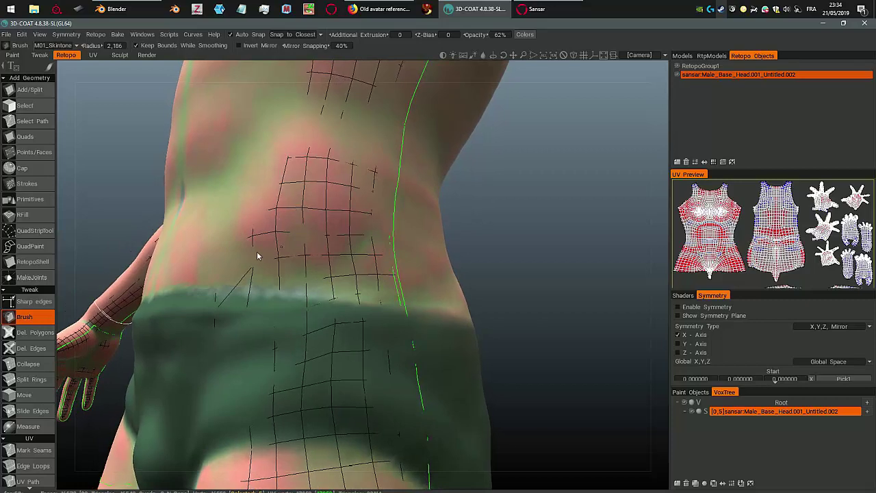
pyautogui.moveTo(579, 160)
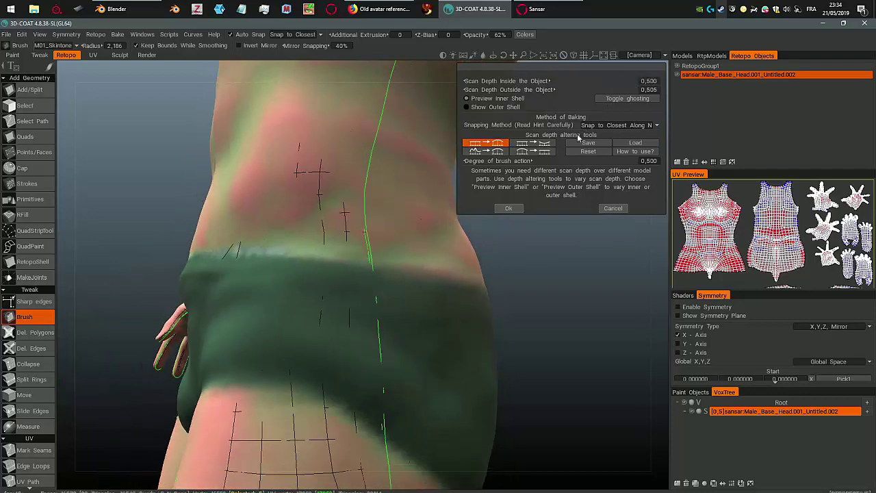
pyautogui.click(572, 152)
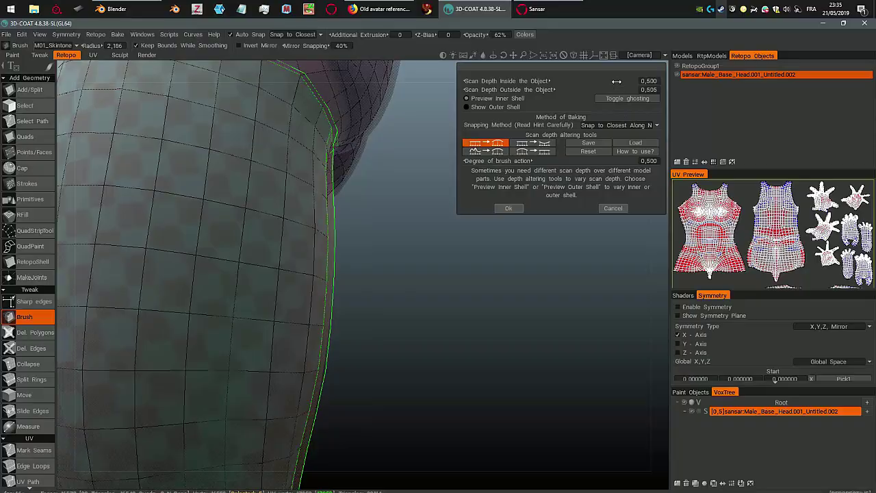
pyautogui.moveTo(616, 81); pyautogui.dragTo(622, 82)
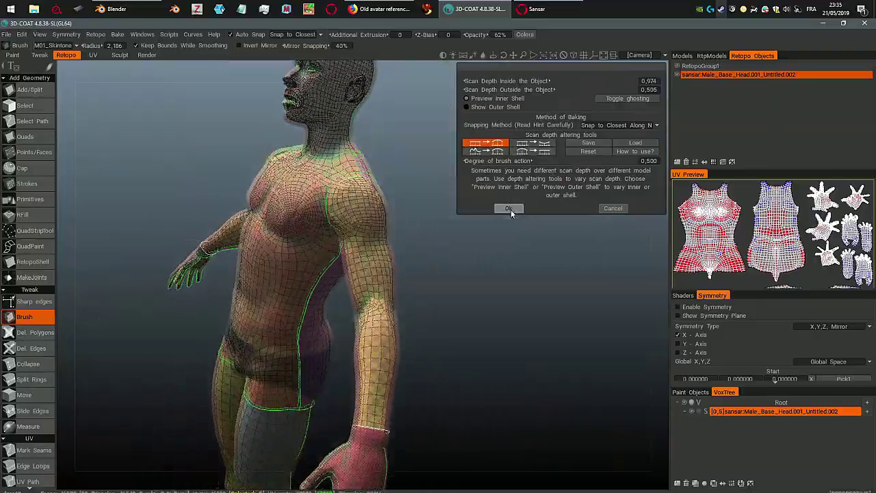
pyautogui.click(510, 209)
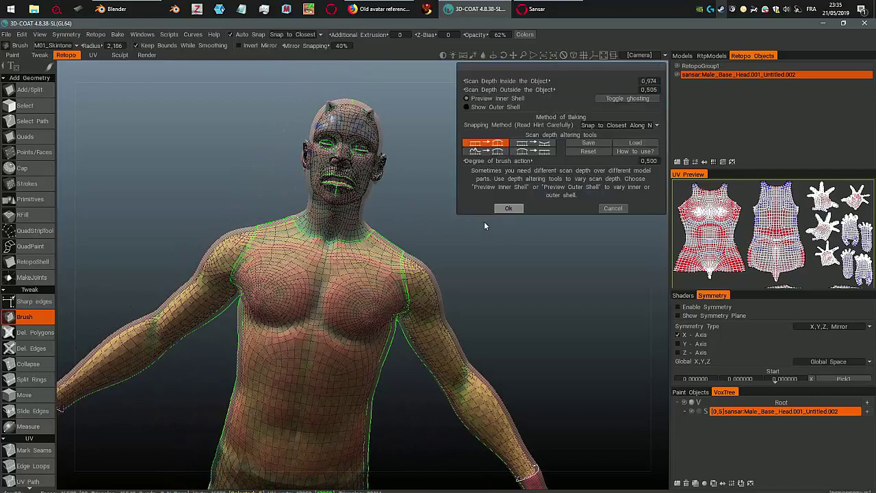
pyautogui.click(484, 221)
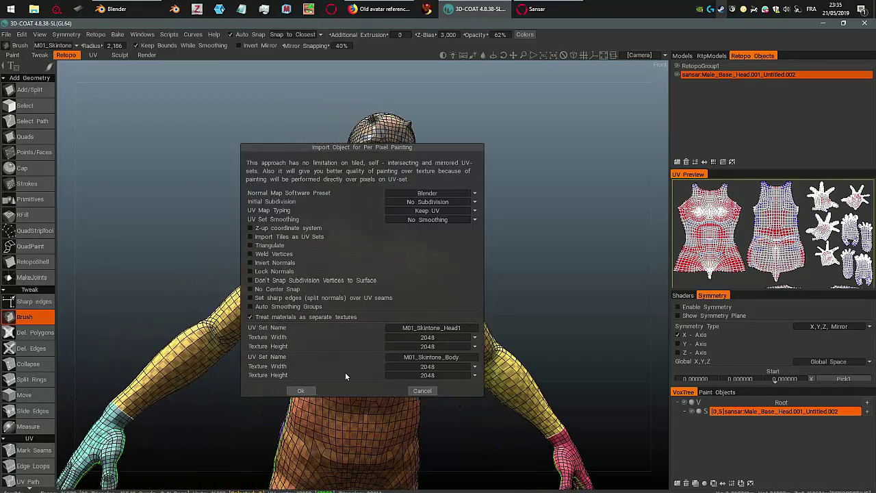
# - Set the head and body UV set textures to 1024 x 1024 and complete the per-pixel bake
pyautogui.click(427, 345)
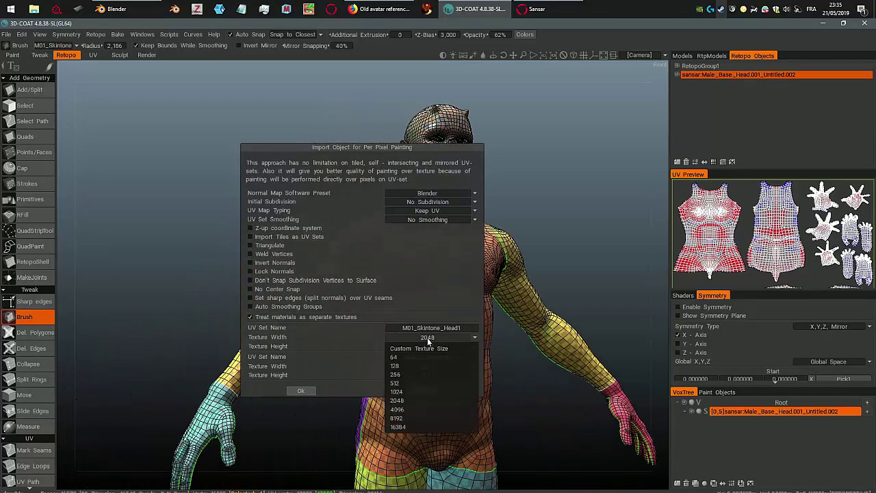
pyautogui.click(404, 391)
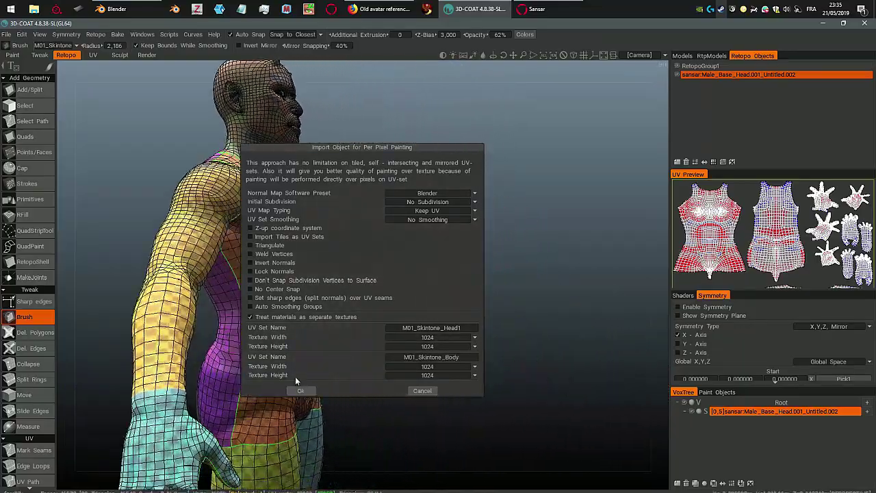
pyautogui.click(301, 390)
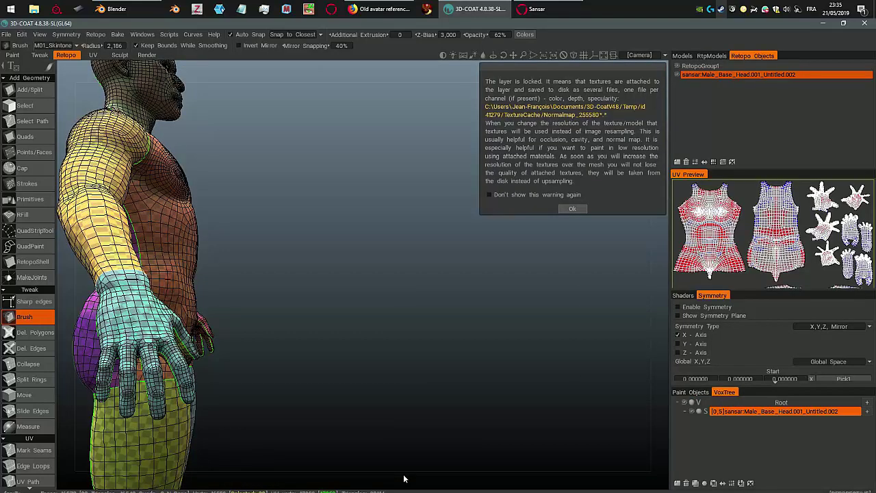
pyautogui.click(574, 209)
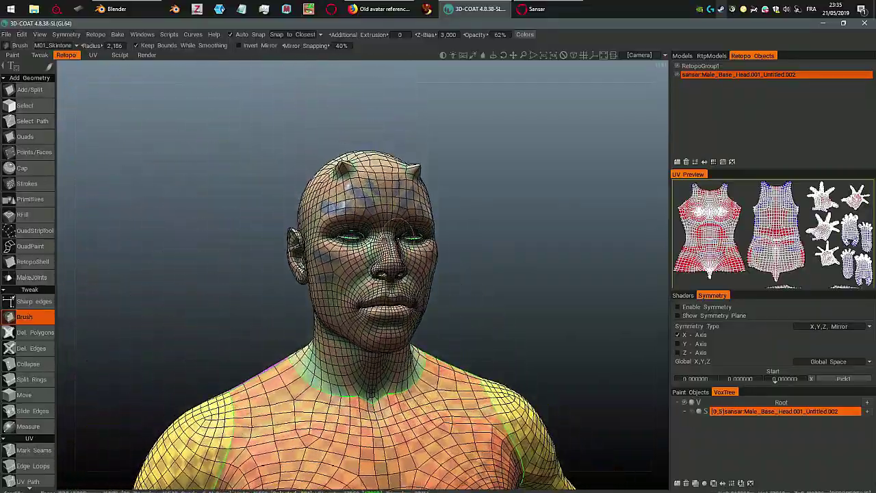
# - Switch to the Paint room and show the wireframe over the baked avatar
pyautogui.click(13, 55)
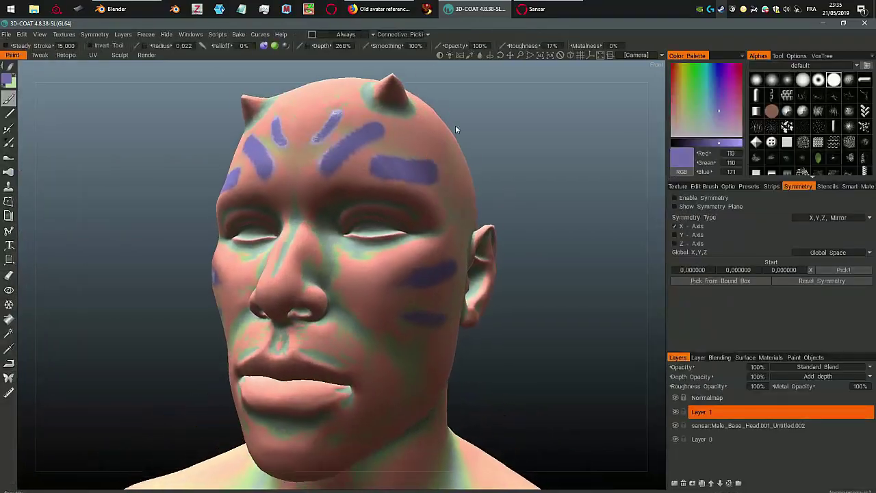
pyautogui.press('w')
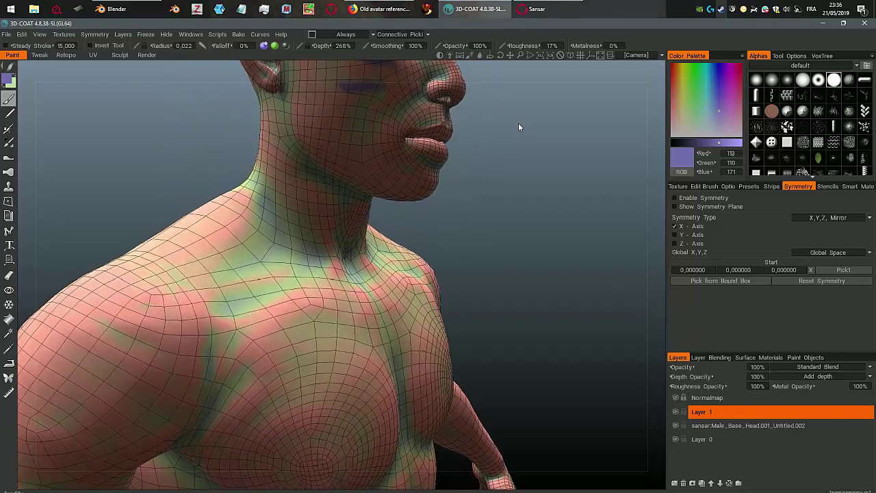
pyautogui.click(864, 188)
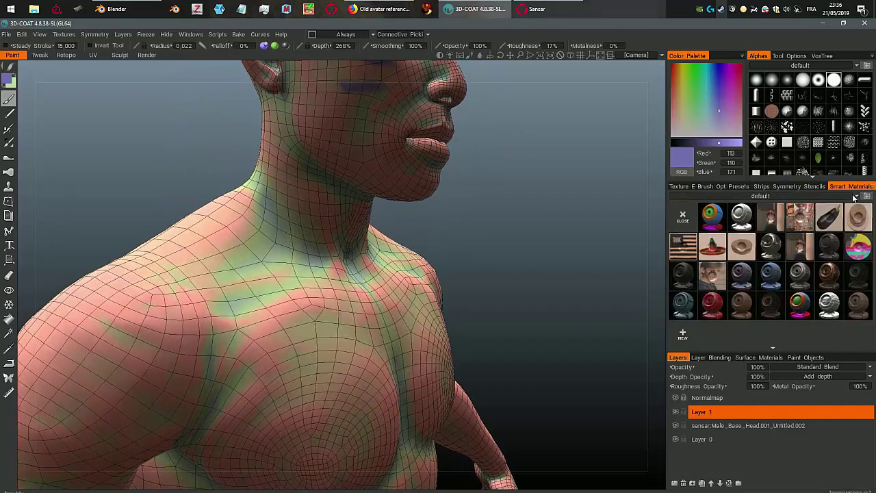
pyautogui.click(825, 187)
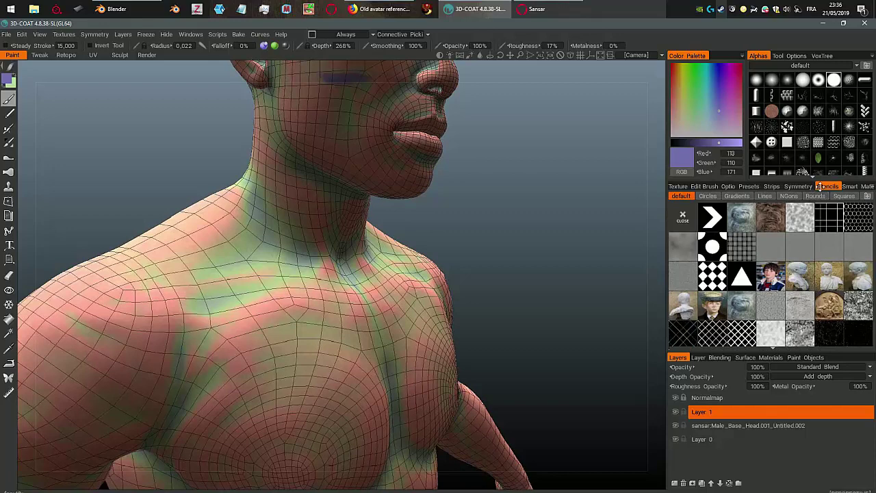
pyautogui.click(793, 187)
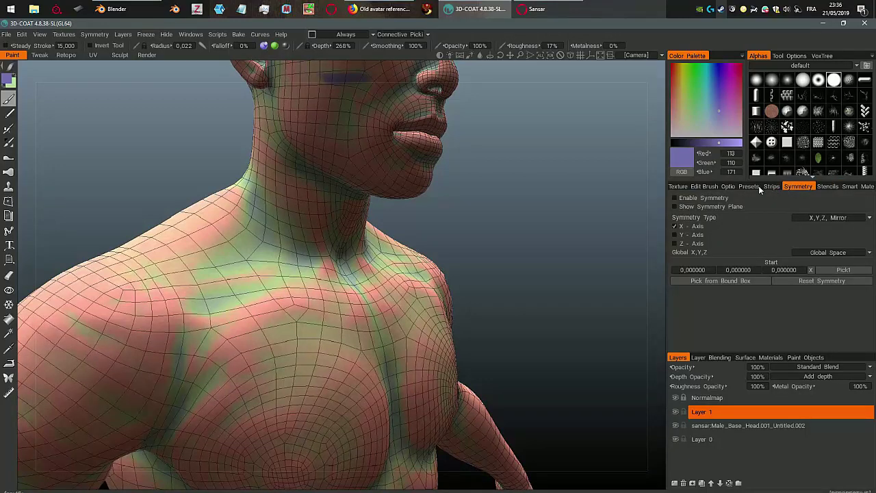
# - Display the head's unwrapped color texture in the texture editor and view the baked avatar from farther away
pyautogui.click(679, 188)
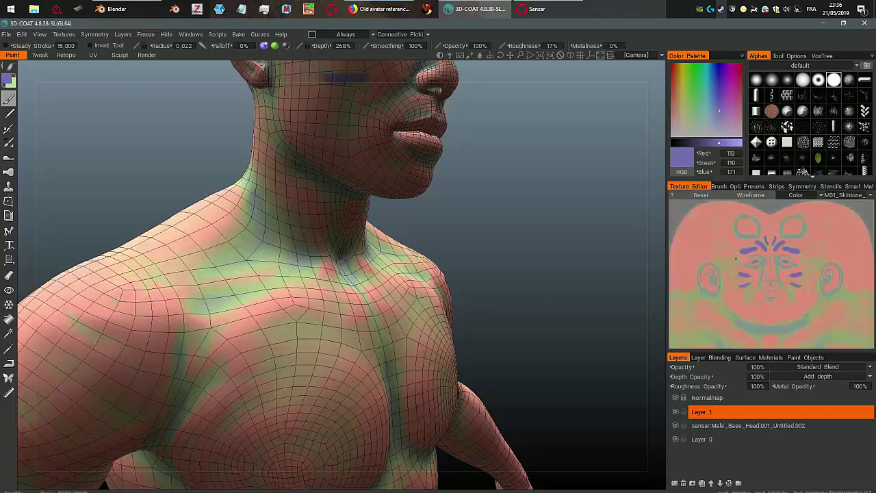
pyautogui.moveTo(635, 241); pyautogui.dragTo(613, 310)
pyautogui.moveTo(614, 307); pyautogui.dragTo(634, 342, button='middle')
pyautogui.moveTo(633, 341); pyautogui.dragTo(605, 329)
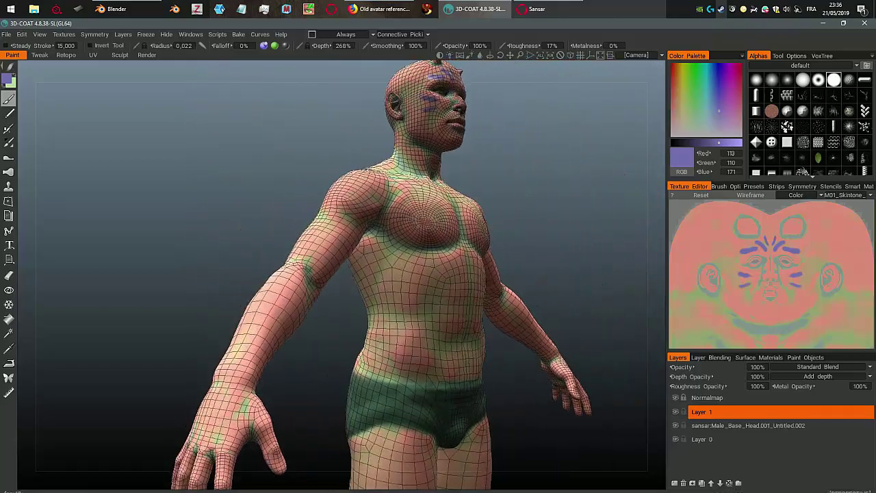
# - Start exporting the objects and textures, with untitled.obj on the desktop as the output mesh, overwriting the existing file
pyautogui.click(6, 34)
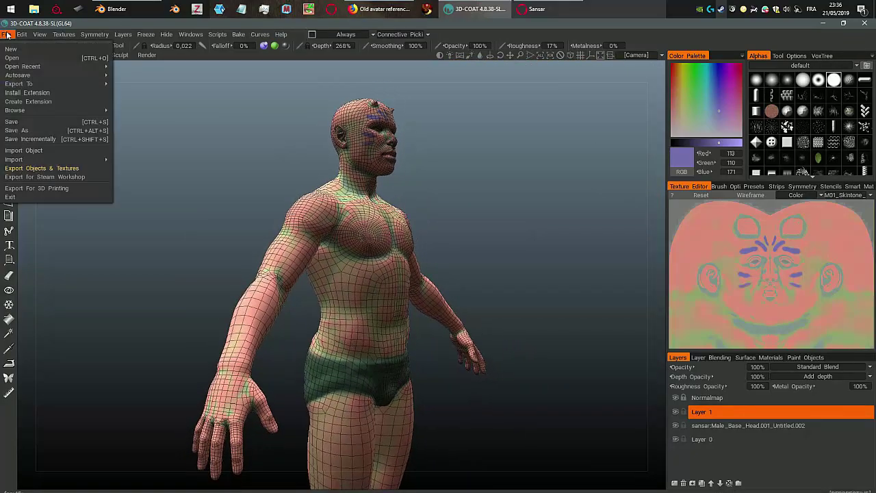
pyautogui.click(61, 169)
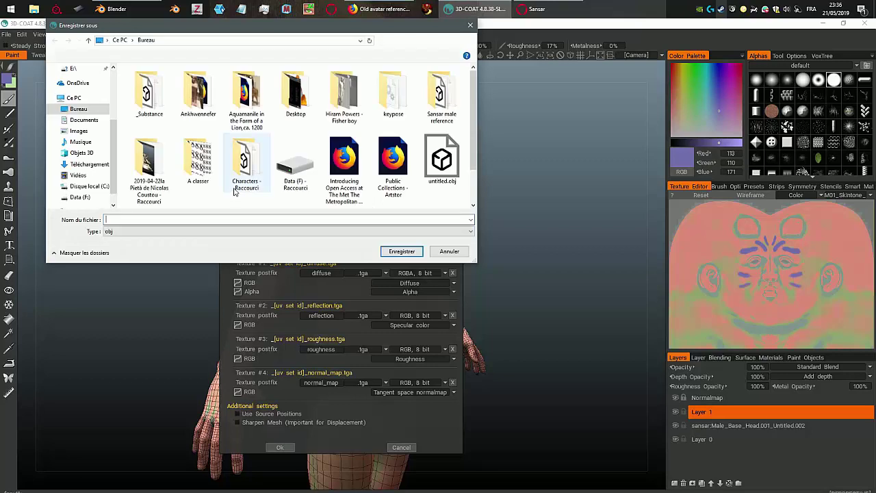
pyautogui.click(441, 160)
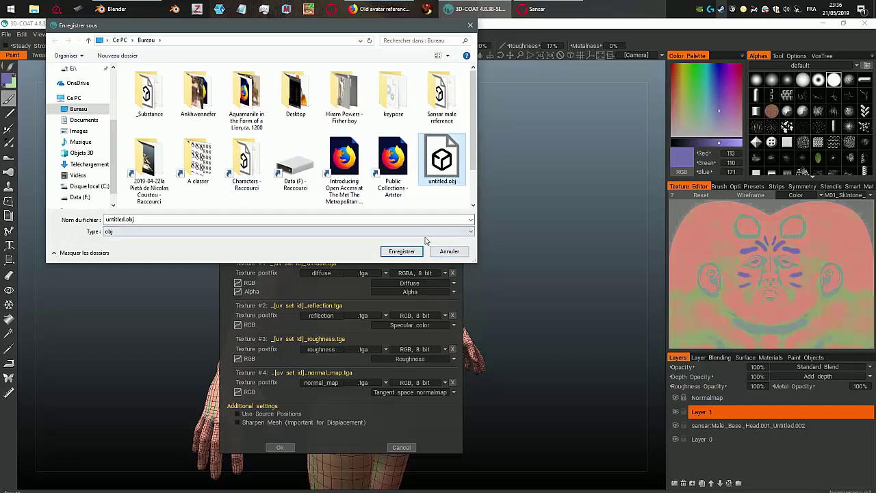
pyautogui.click(407, 251)
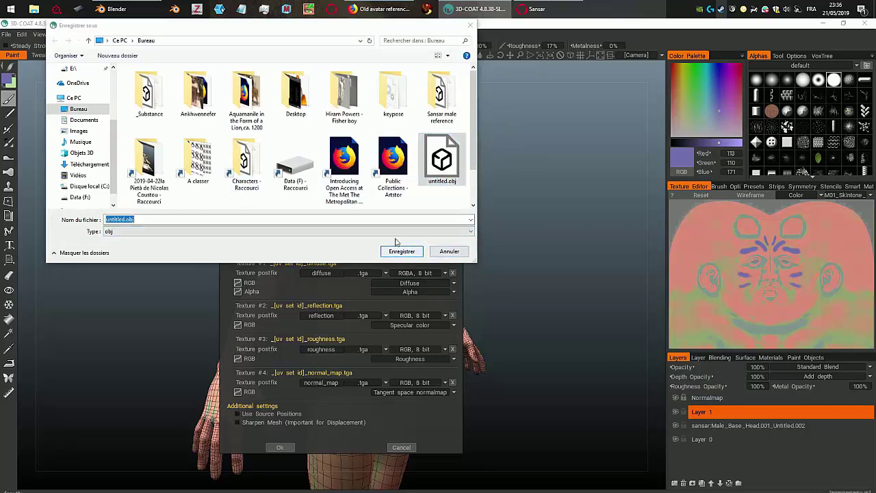
pyautogui.click(459, 261)
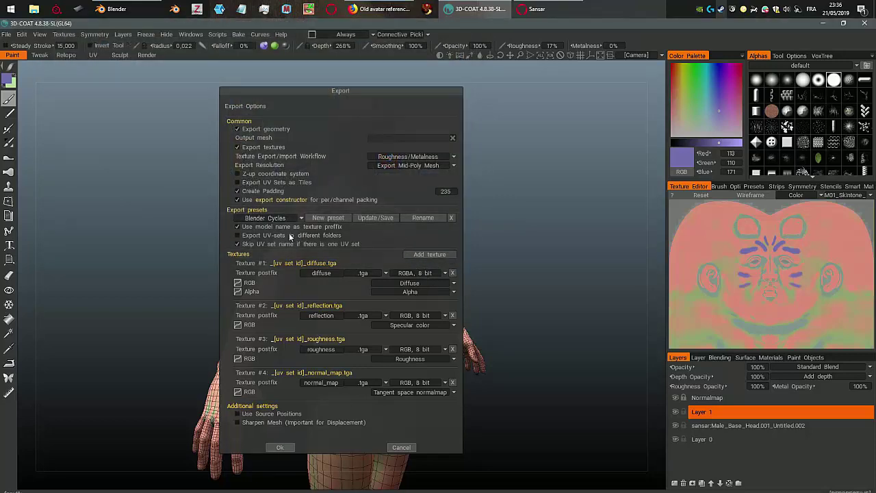
# - Apply the Blender Cycles export preset, remove the emissive texture from the list, and run the export
pyautogui.click(282, 218)
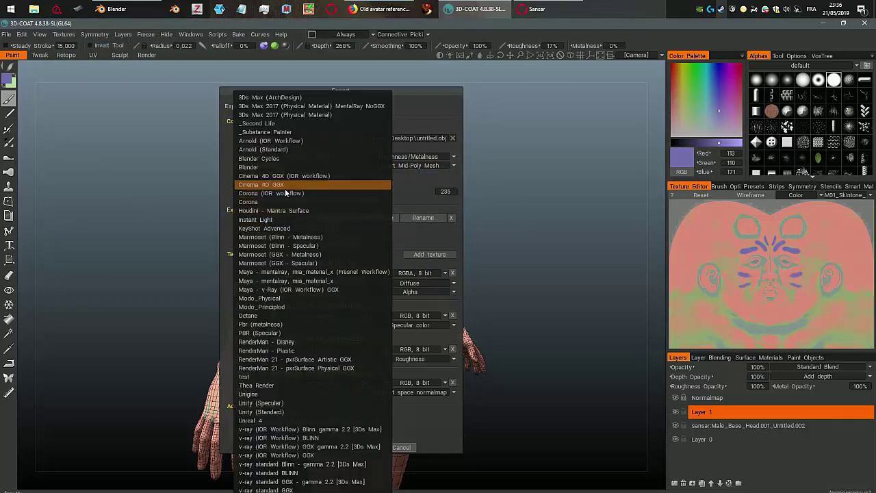
pyautogui.click(275, 159)
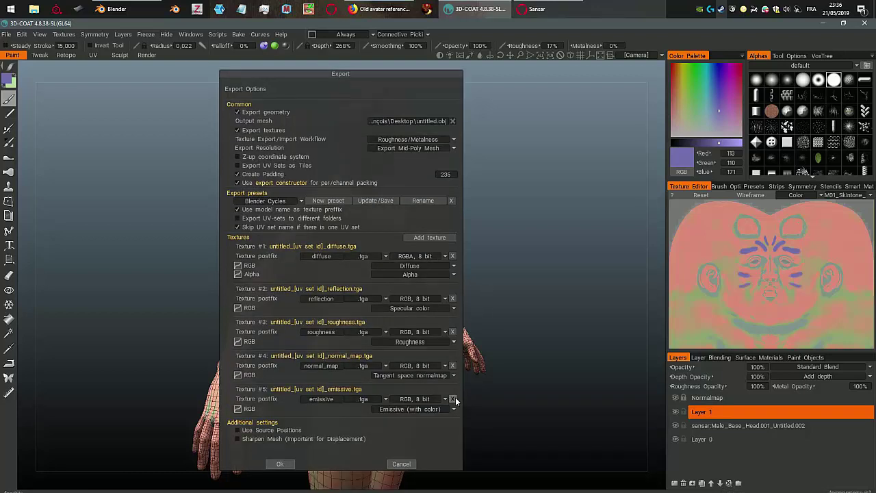
pyautogui.click(453, 399)
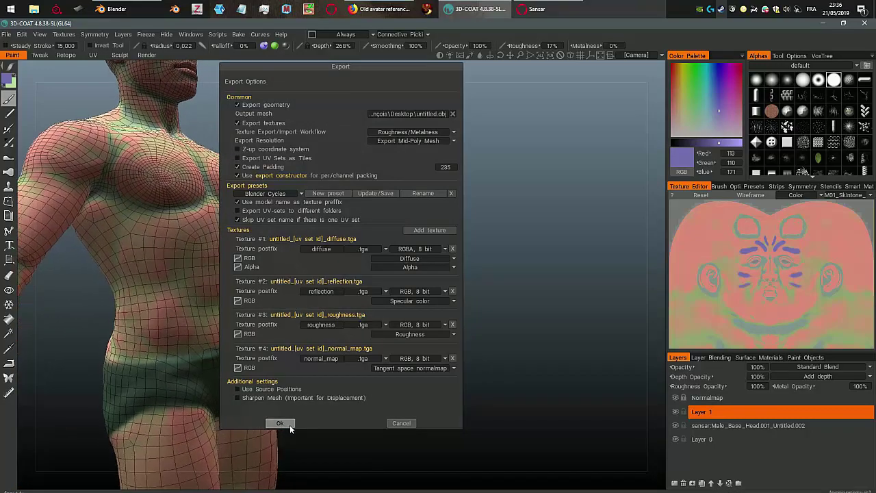
pyautogui.click(290, 424)
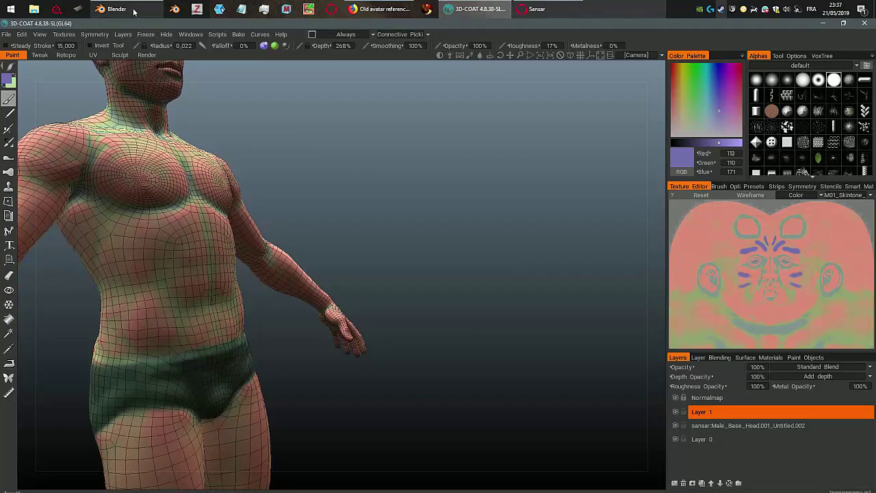
# - Switch to Blender, unhide all objects including the avatar's armature, and display only layer 3
pyautogui.click(113, 9)
pyautogui.scroll(-10, 444, 176)
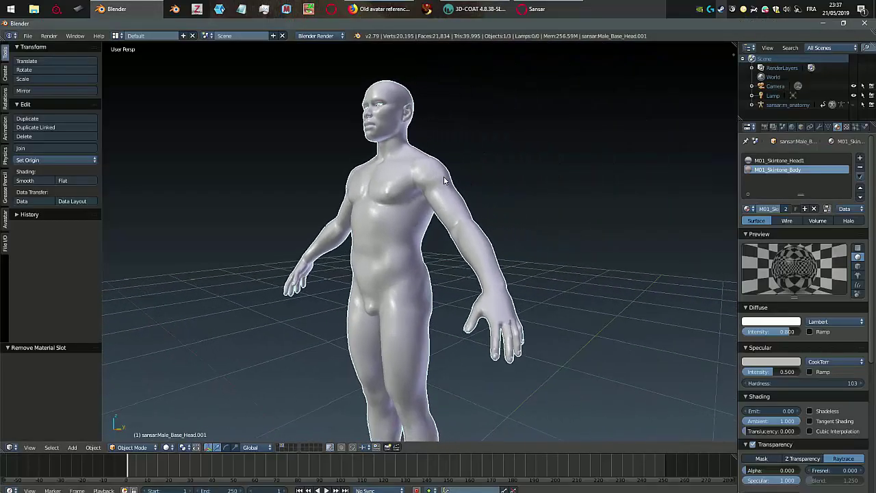
pyautogui.scroll(8, 443, 180)
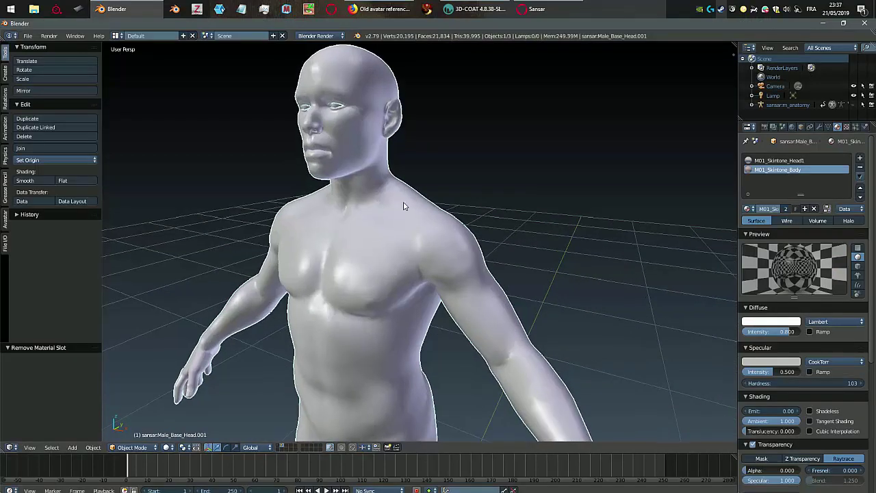
pyautogui.press('h')
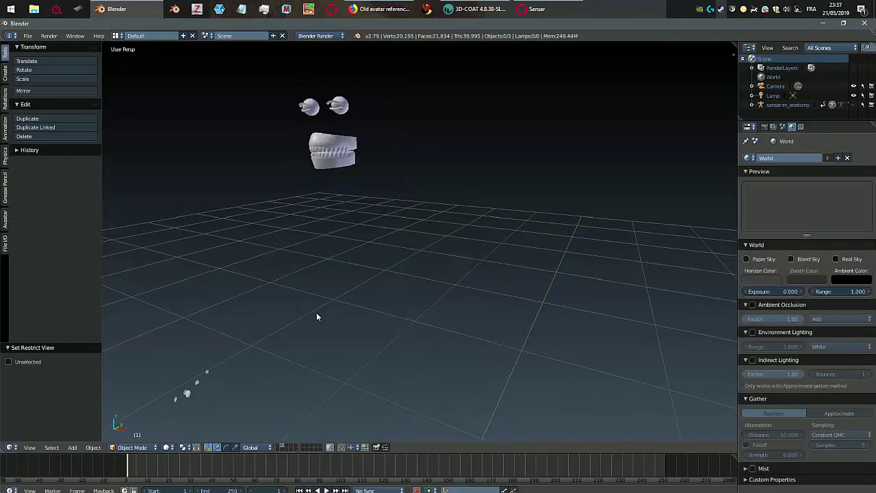
pyautogui.hotkey('alt', 'h')
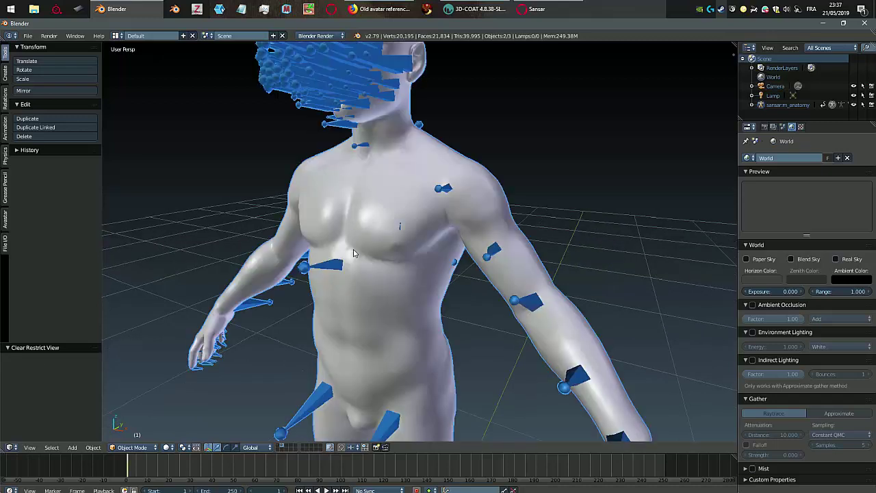
pyautogui.moveTo(414, 193); pyautogui.dragTo(431, 251, button='middle')
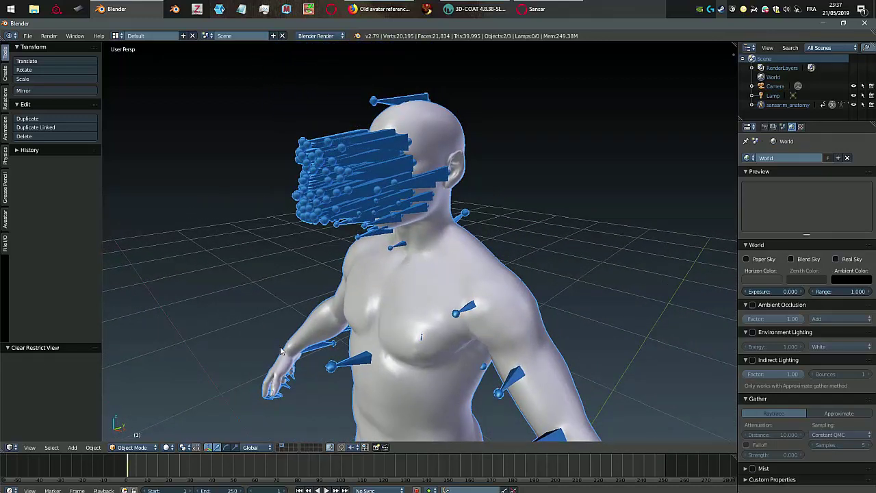
pyautogui.press('3')
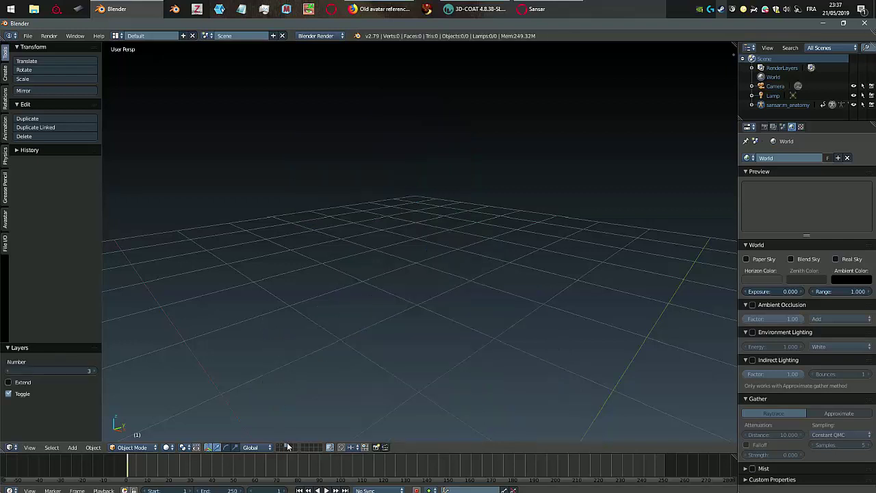
# - Import untitled.obj as Wavefront OBJ into layer 3 with Keep Vert Order on and Smooth Groups off
pyautogui.click(28, 35)
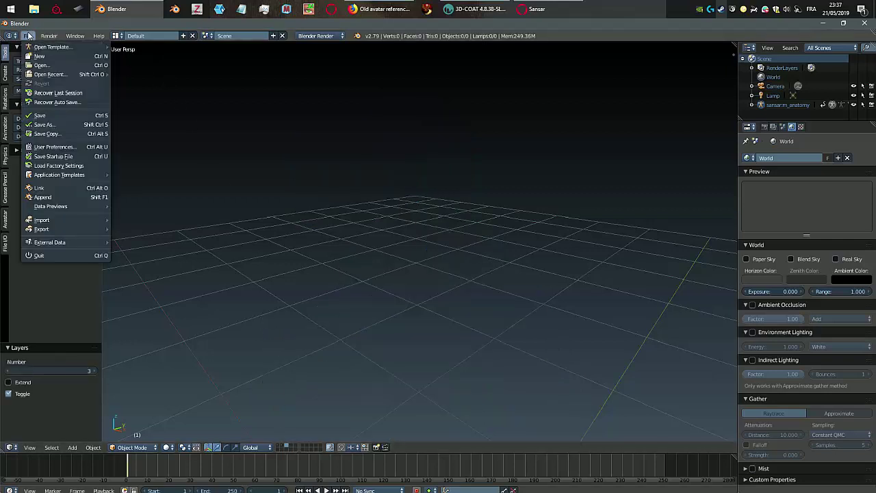
pyautogui.moveTo(48, 221)
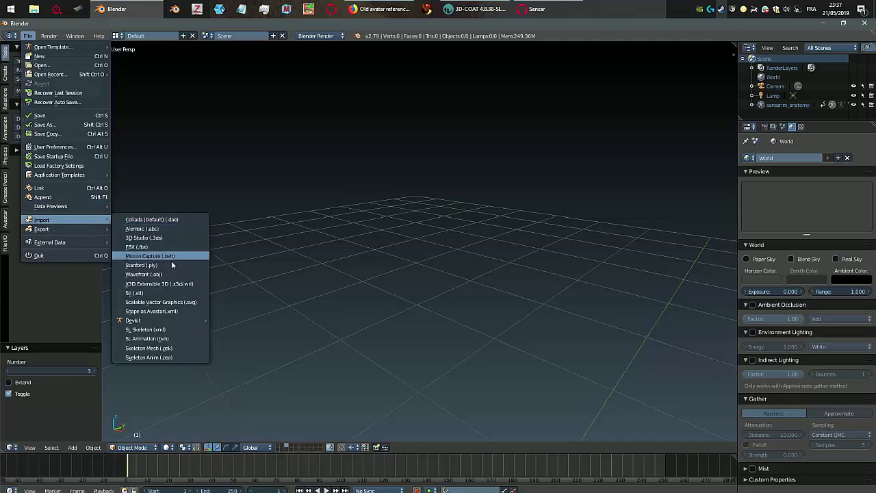
pyautogui.click(171, 274)
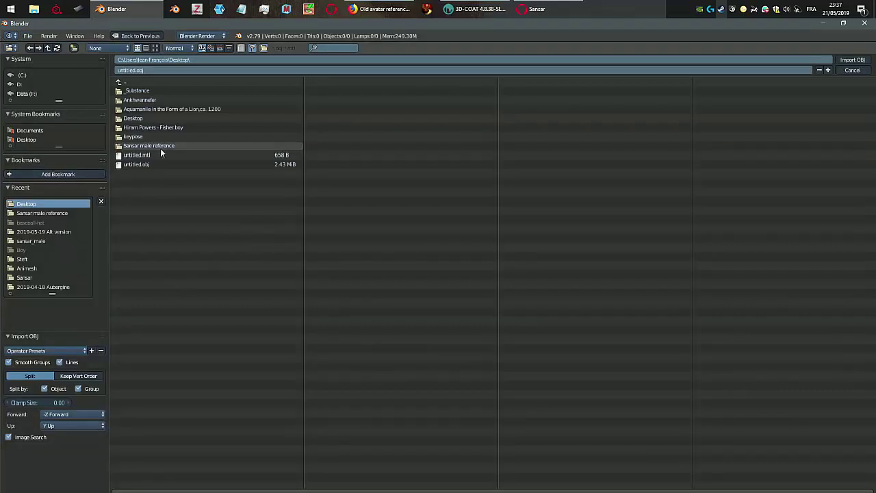
pyautogui.click(142, 164)
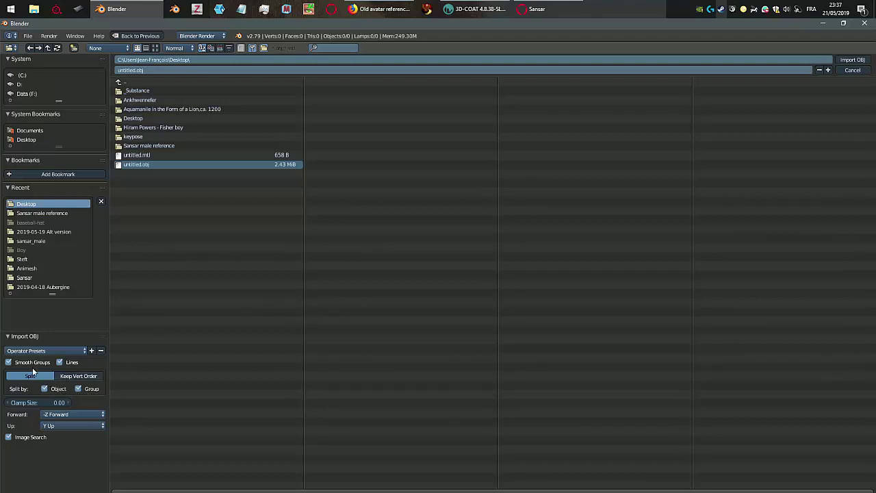
pyautogui.click(76, 376)
pyautogui.click(39, 363)
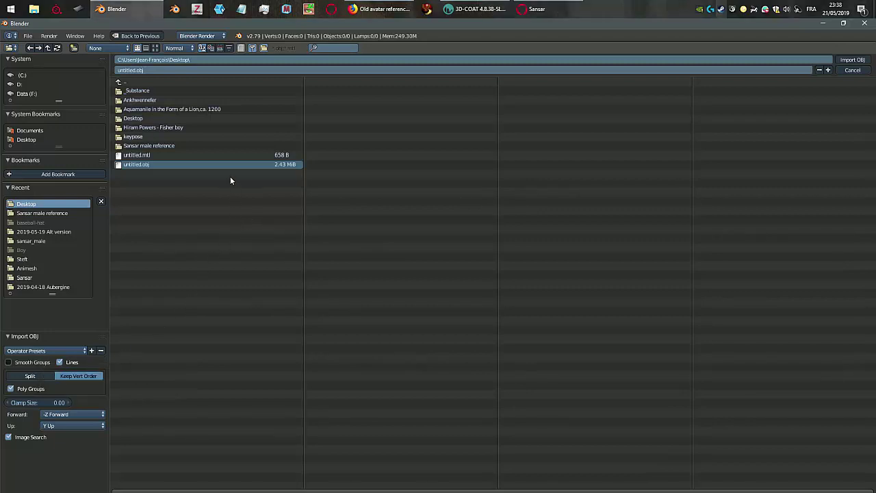
pyautogui.doubleClick(145, 164)
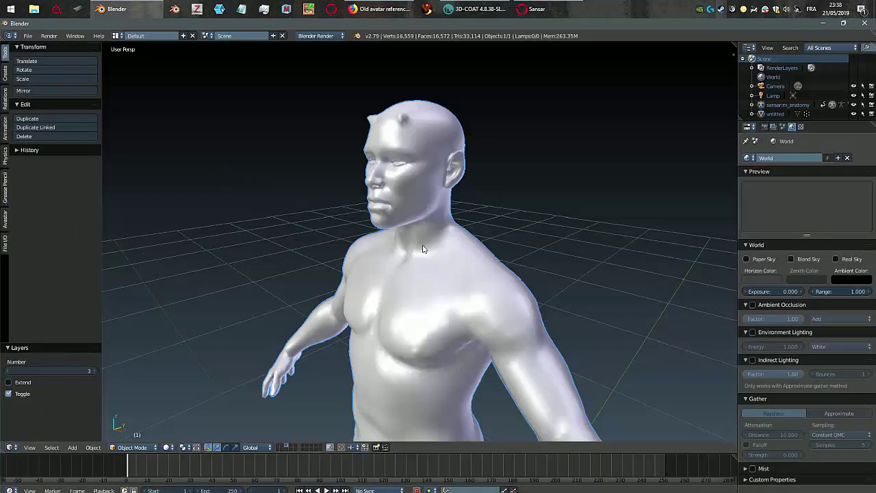
# - Show layer 2 along with layer 3 and parent the imported horned mesh to the armature with Armature Deform
pyautogui.scroll(3, 422, 246)
pyautogui.moveTo(429, 266); pyautogui.dragTo(421, 205, button='middle')
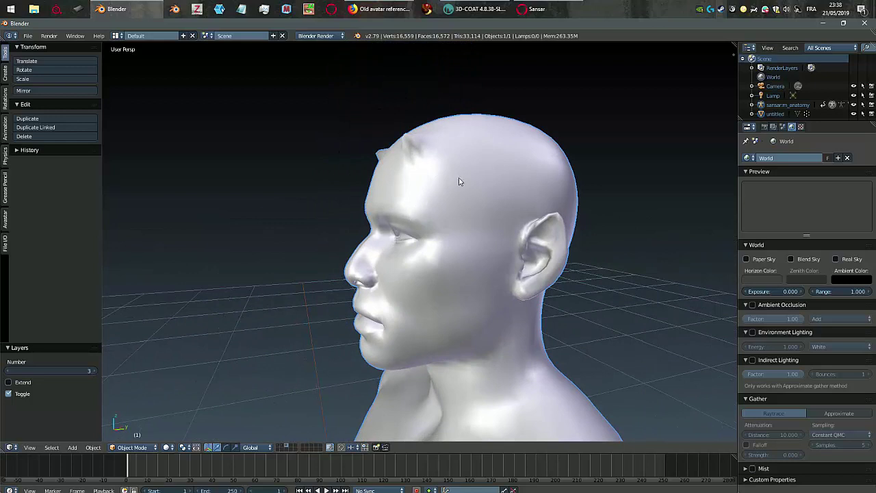
pyautogui.rightClick(515, 173)
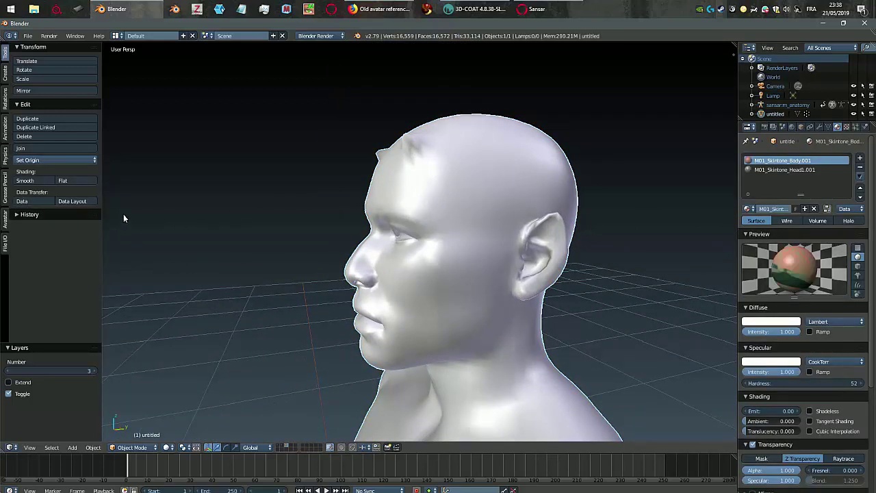
pyautogui.hotkey('shift', '2')
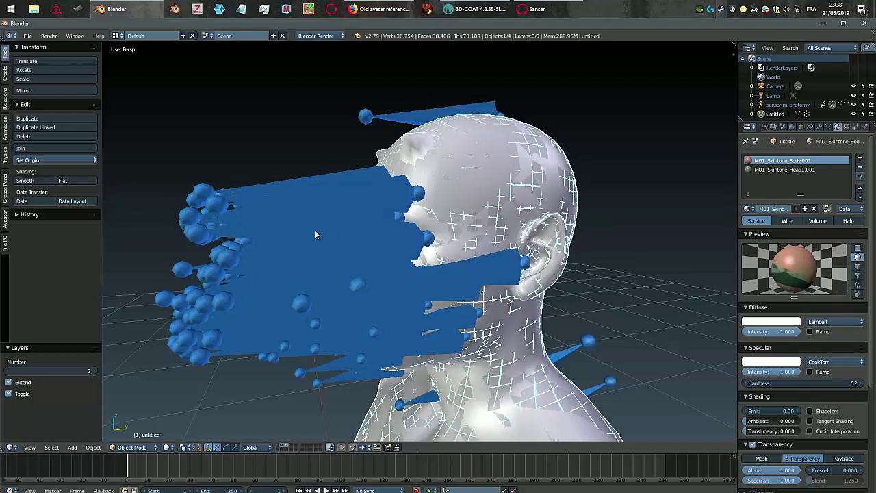
pyautogui.rightClick(269, 214)
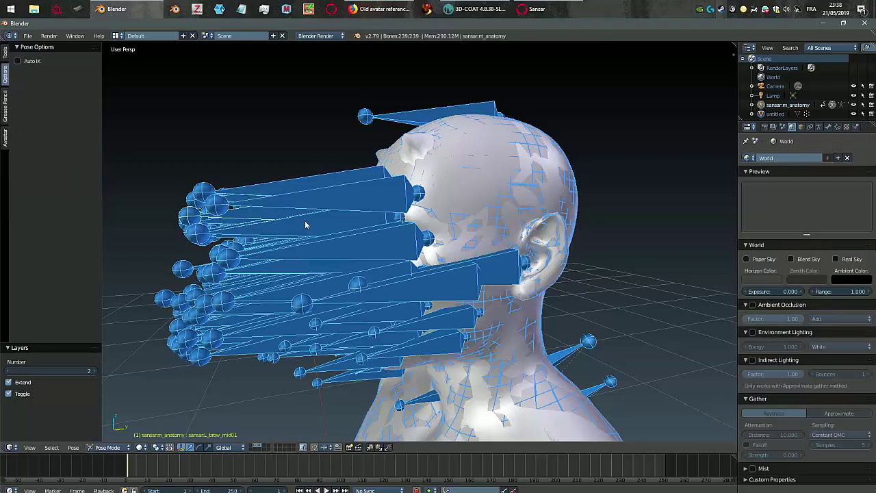
pyautogui.hotkey('ctrl', 'p')
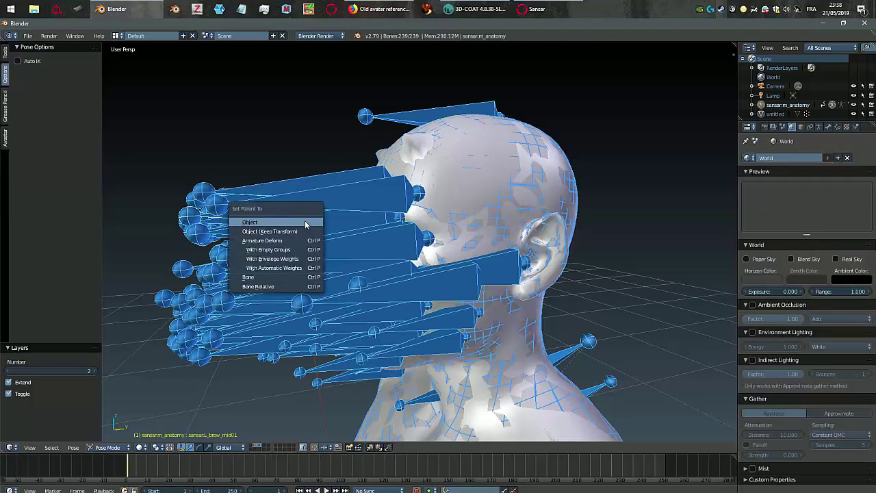
pyautogui.click(276, 244)
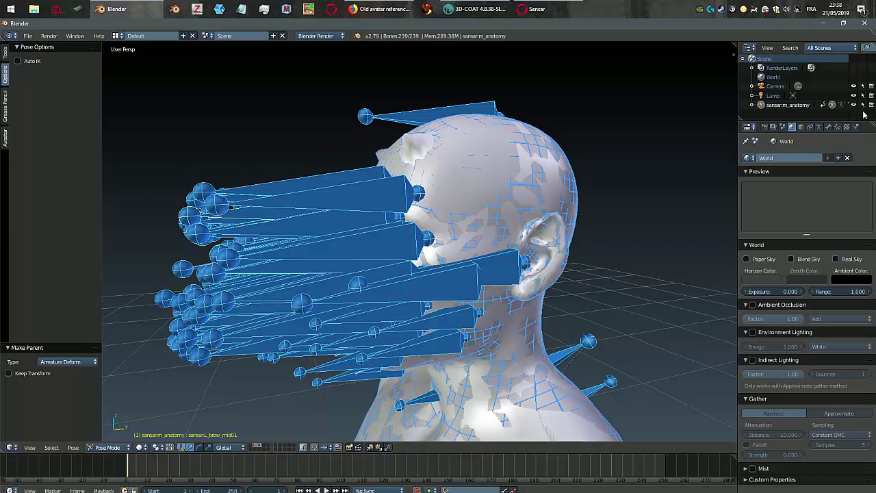
# - Hide the armature and select the original body mesh on layer 2 plus the imported mesh on layer 3 as active
pyautogui.click(853, 105)
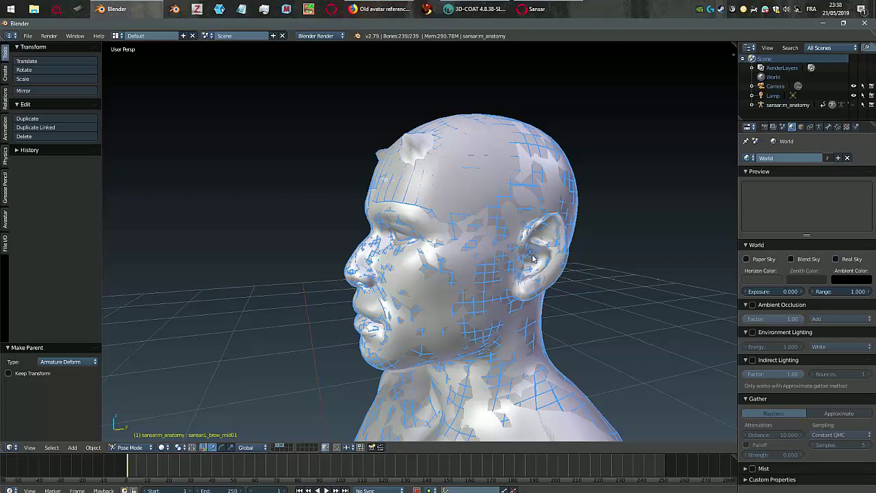
pyautogui.press('2')
pyautogui.rightClick(565, 188)
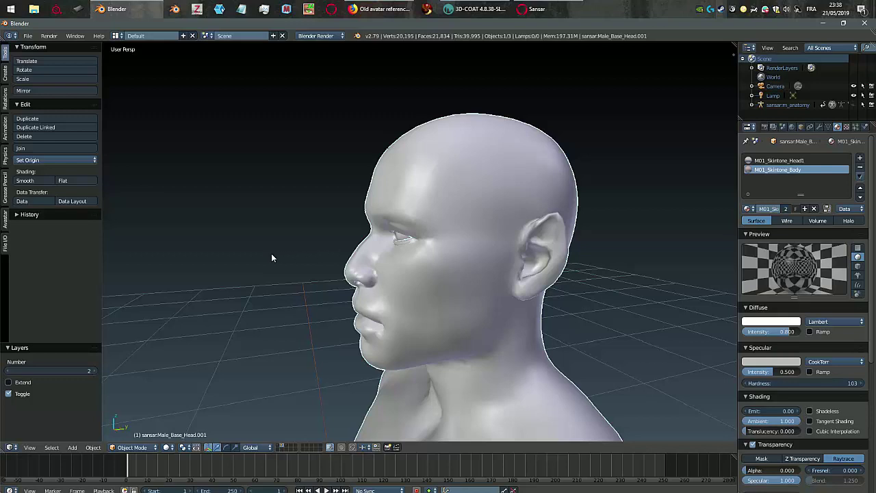
pyautogui.hotkey('shift', '3')
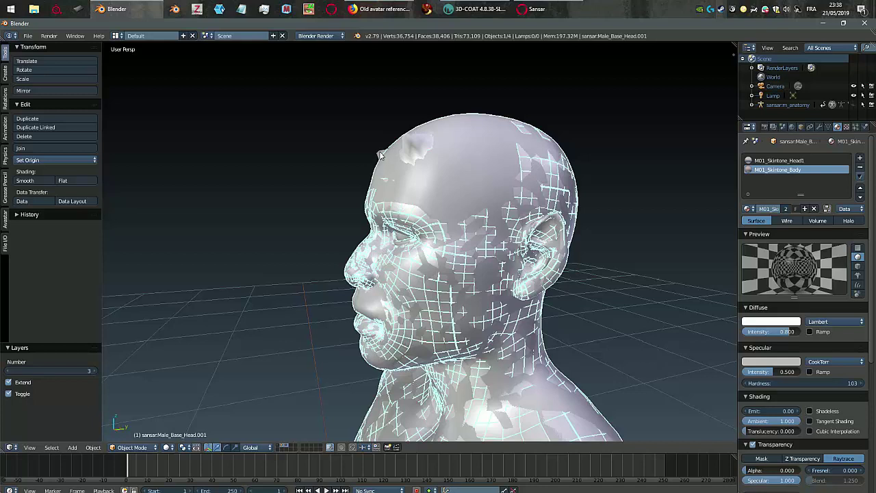
pyautogui.keyDown('shift'); pyautogui.rightClick(381, 155); pyautogui.keyUp('shift')
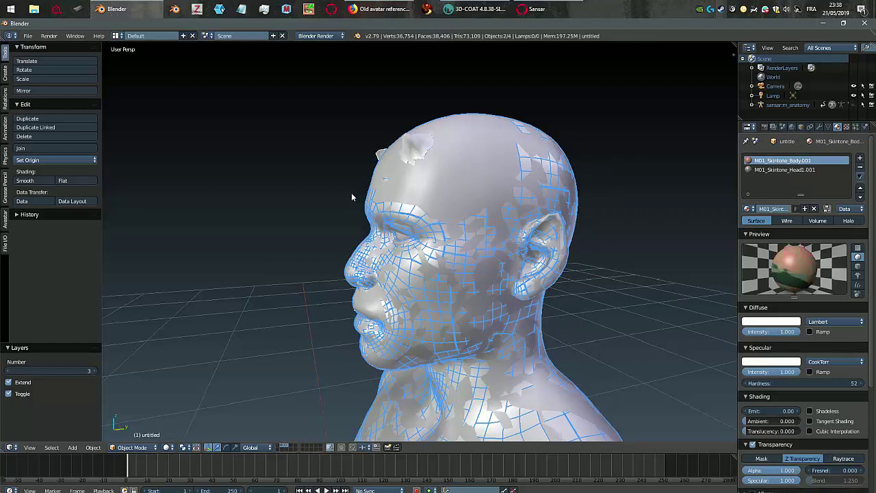
# - Enter Weight Paint mode on the imported mesh and remove its existing vertex group
pyautogui.hotkey('ctrl', 'Tab')
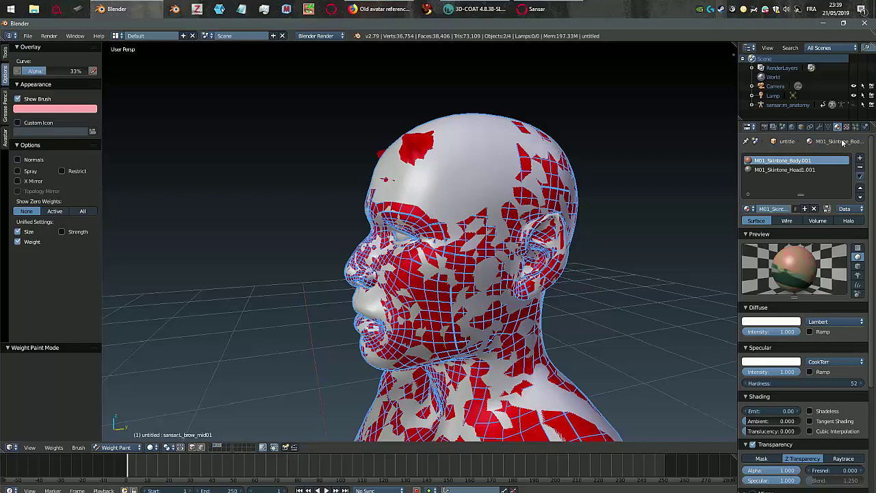
pyautogui.click(827, 127)
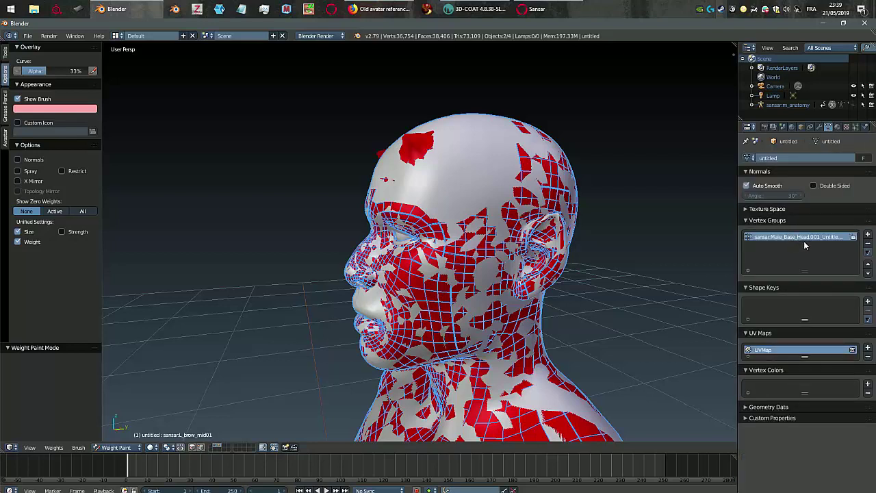
pyautogui.click(867, 246)
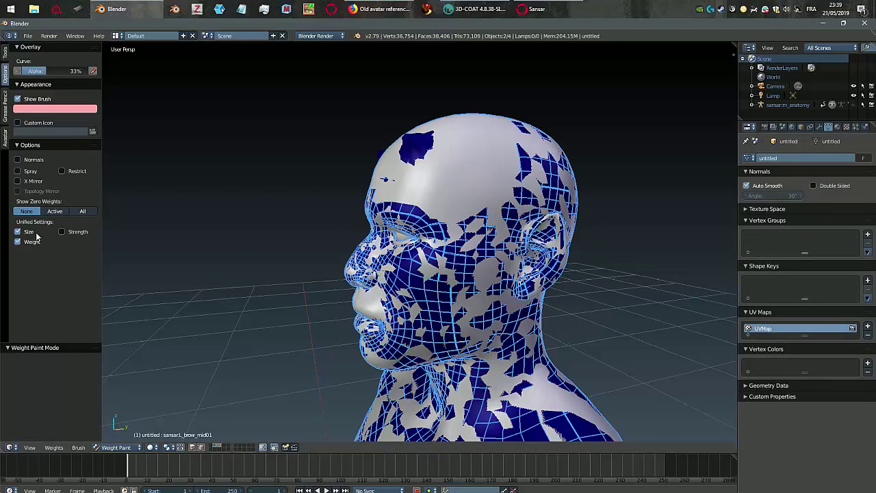
# - Transfer the original body's weights to the imported mesh using Topology vertex mapping and By Name source layers selection
pyautogui.click(5, 54)
pyautogui.scroll(-2, 50, 304)
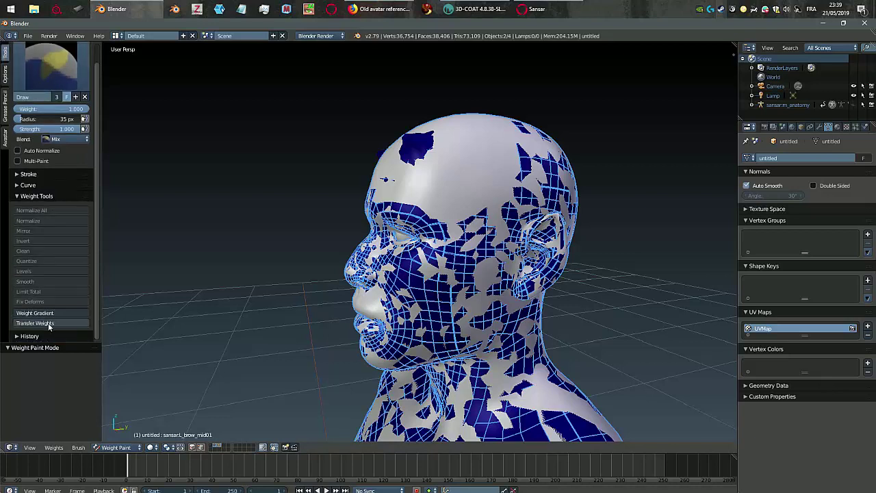
pyautogui.click(48, 322)
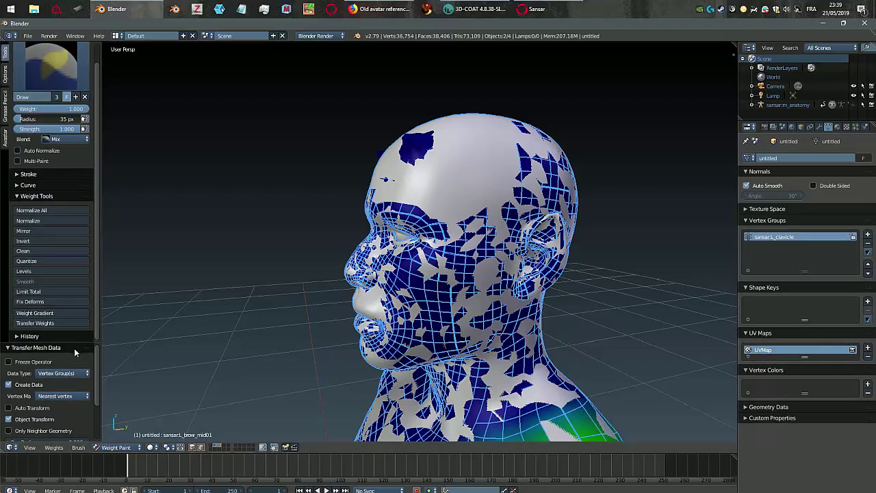
pyautogui.scroll(-2, 73, 360)
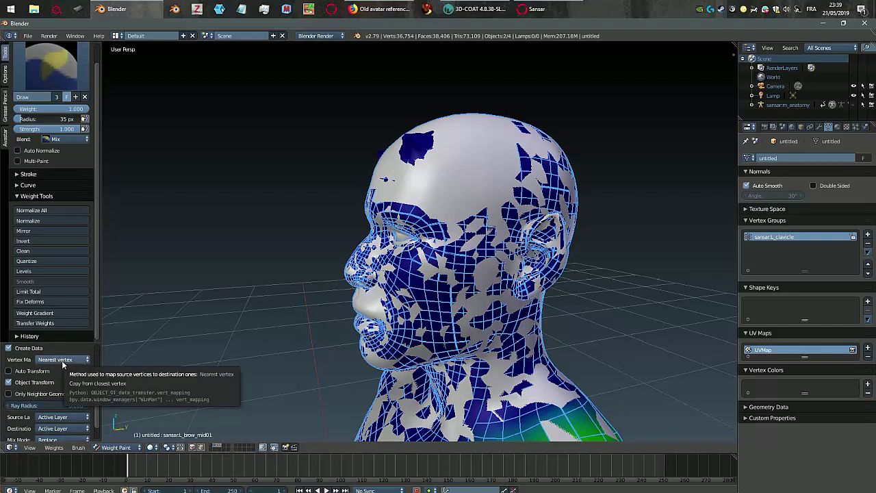
pyautogui.click(64, 360)
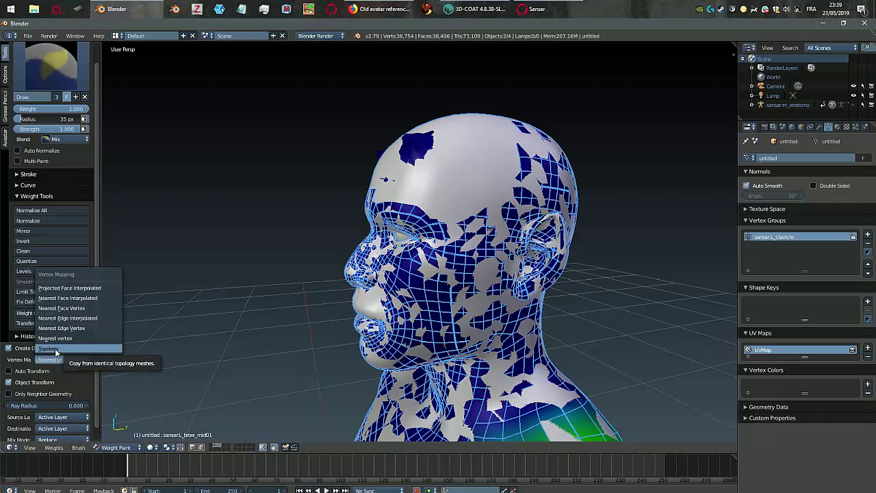
pyautogui.click(57, 350)
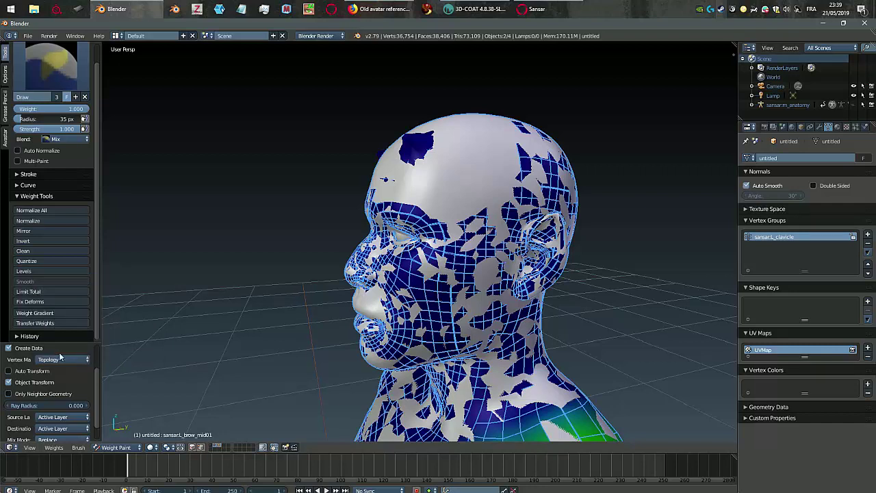
pyautogui.click(59, 417)
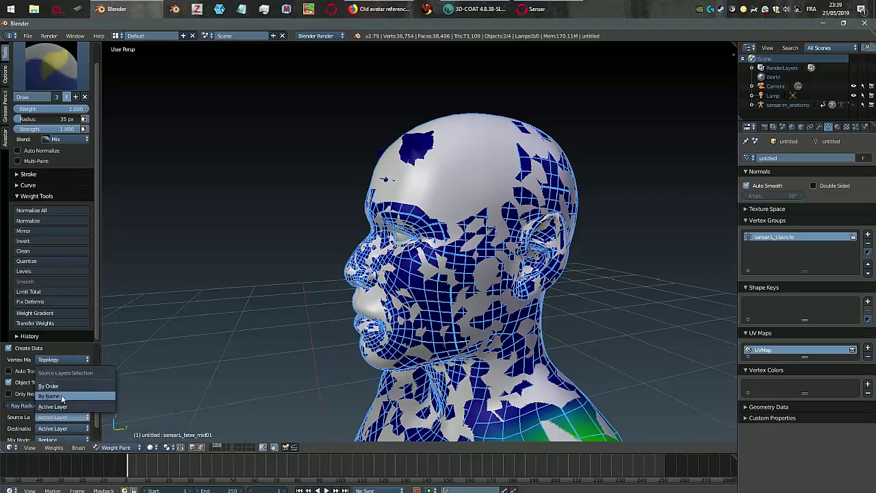
pyautogui.click(62, 396)
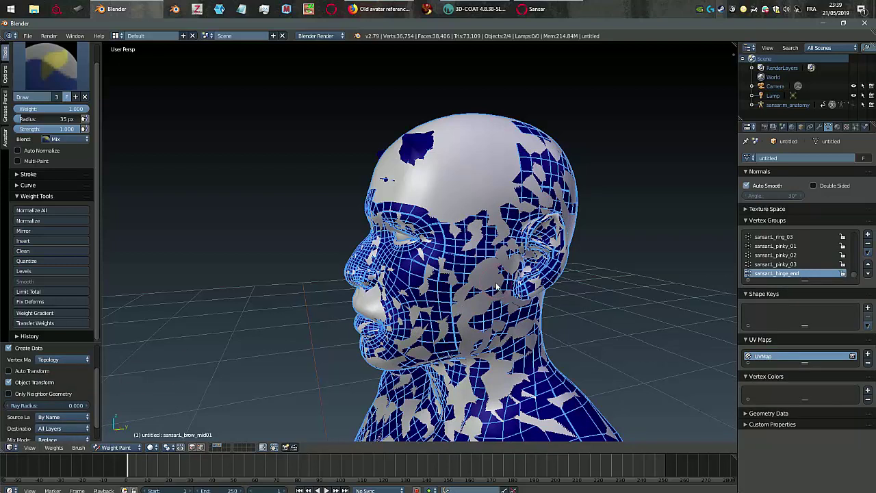
# - Enlarge the vertex group list and look through the transferred bone groups
pyautogui.scroll(3, 814, 263)
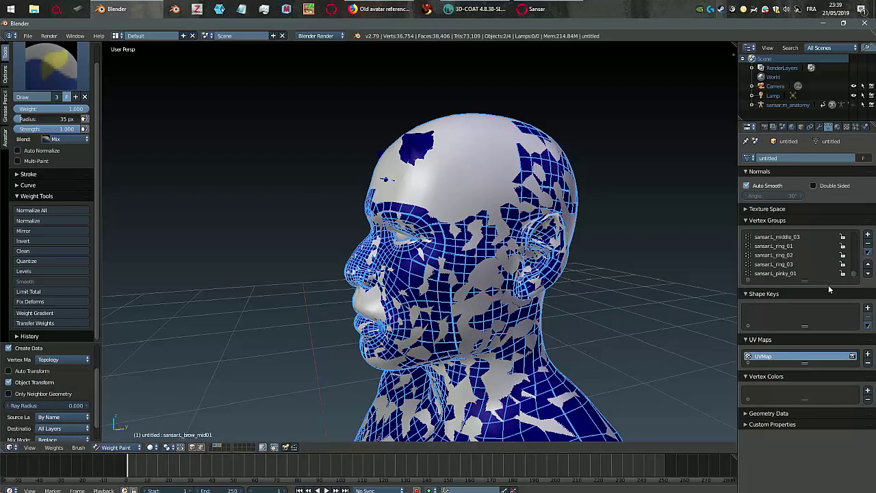
pyautogui.moveTo(828, 279); pyautogui.dragTo(829, 420)
pyautogui.scroll(20, 793, 301)
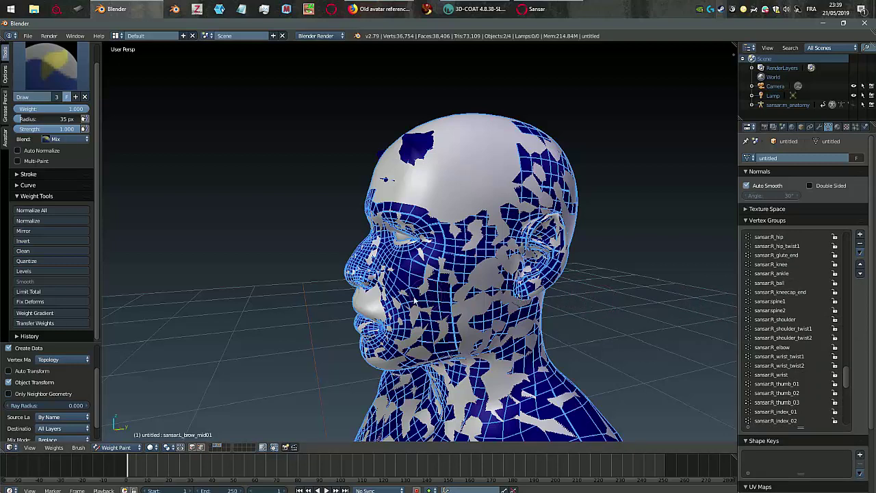
# - Display only layer 3, enable vertex selection masking, and sample the sansar:L_eye_lateral weight group from the head
pyautogui.click(219, 446)
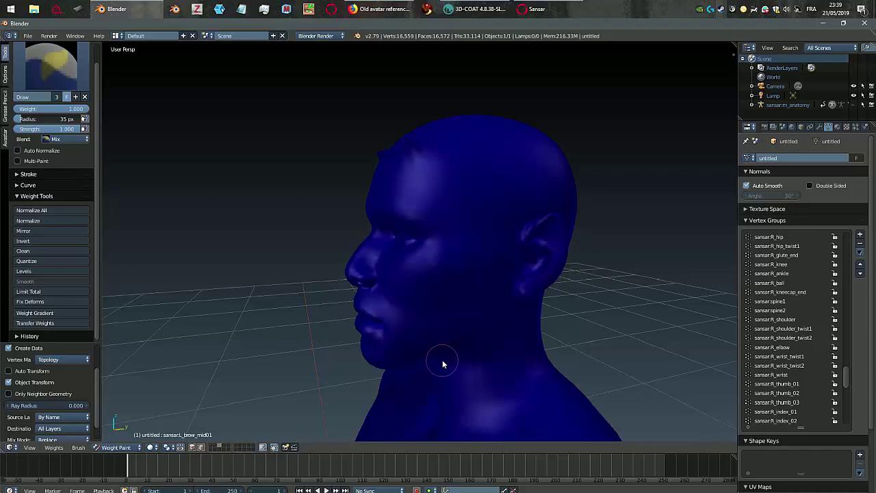
pyautogui.press('v')
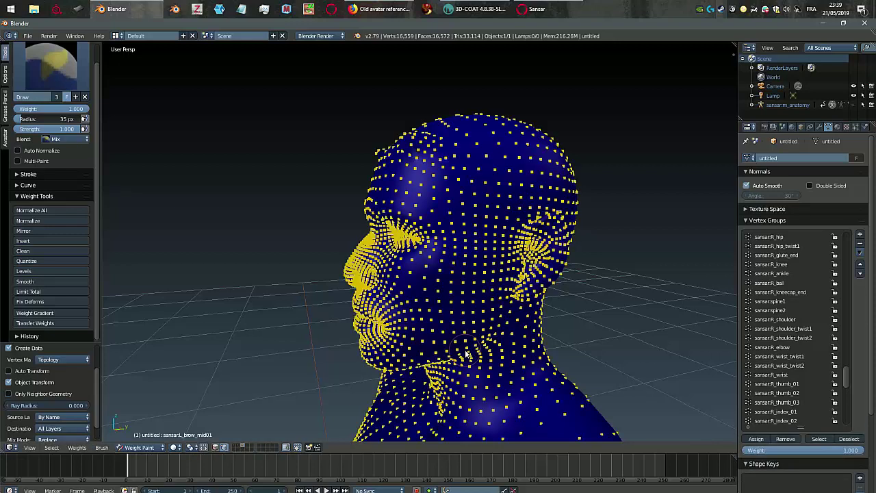
pyautogui.keyDown('shift'); pyautogui.click(449, 297); pyautogui.keyUp('shift')
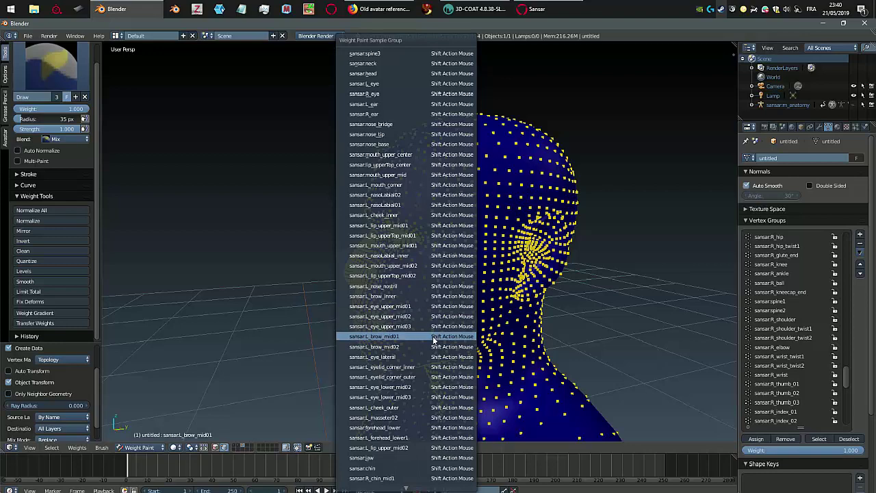
pyautogui.click(431, 357)
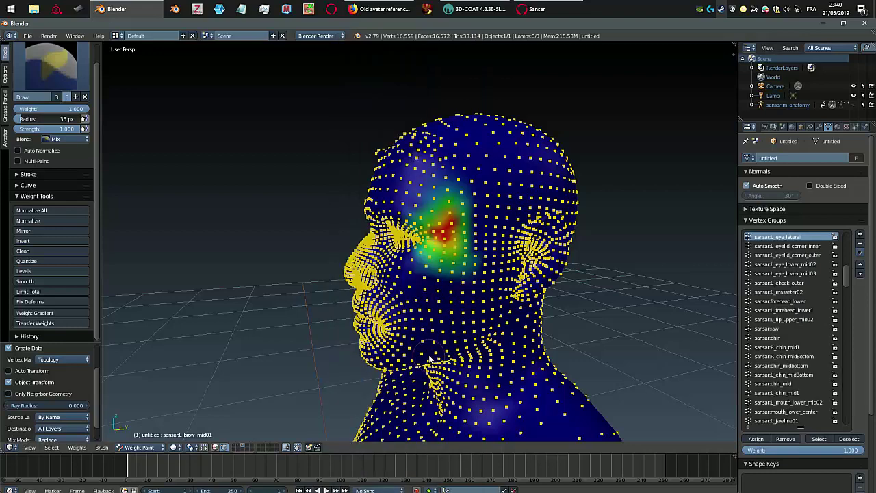
# - Clean the vertex groups with the subset set to All Groups and a limit of 0.000
pyautogui.click(32, 251)
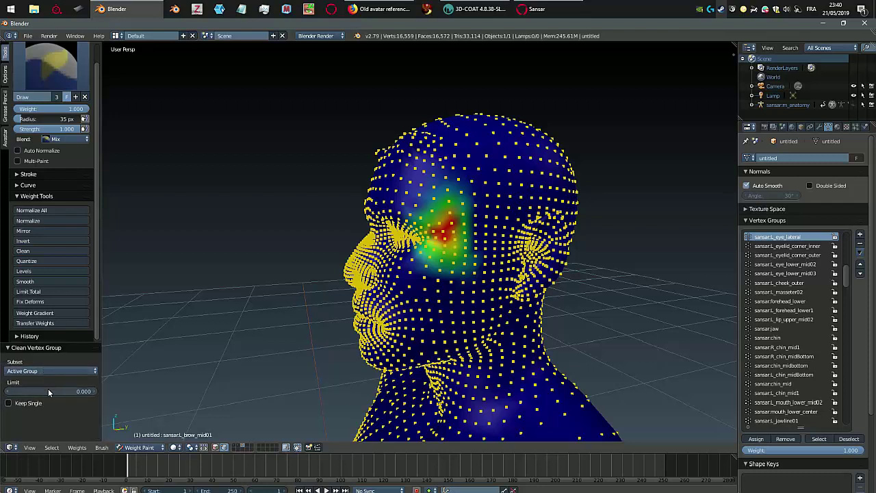
pyautogui.click(44, 371)
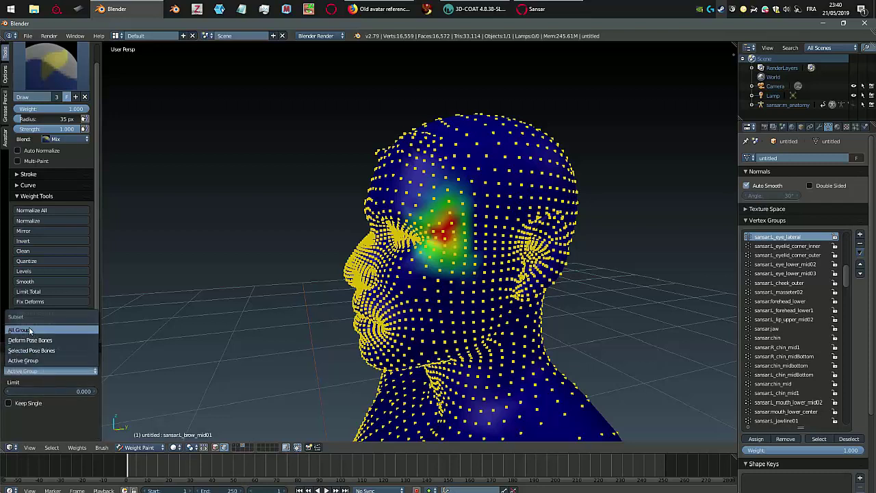
pyautogui.click(29, 331)
# - Sample the eye lateral, lower eye, outer cheek, masseter and head groups to check the cleaned weights on the head
pyautogui.keyDown('shift'); pyautogui.click(455, 239); pyautogui.keyUp('shift')
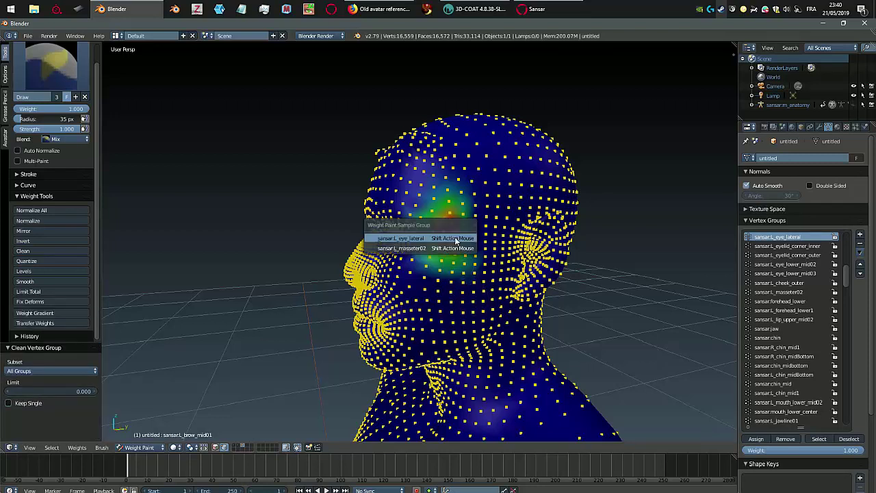
pyautogui.click(456, 240)
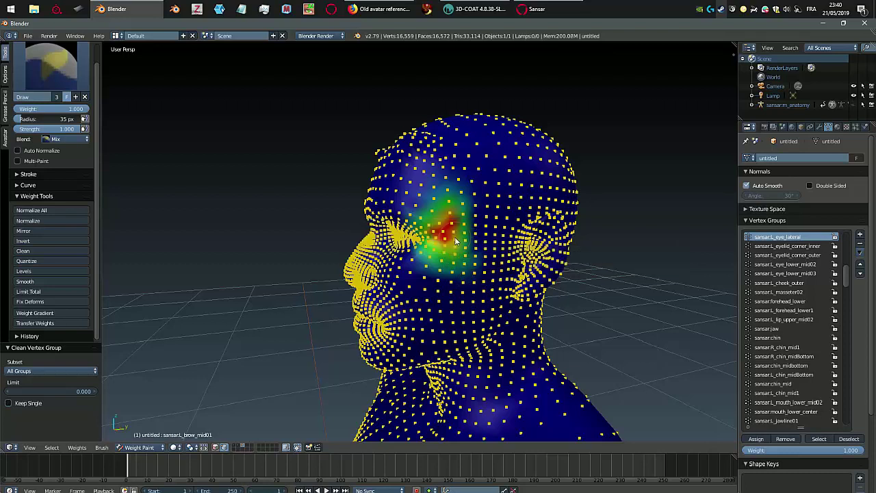
pyautogui.keyDown('shift'); pyautogui.click(443, 268); pyautogui.keyUp('shift')
pyautogui.click(444, 276)
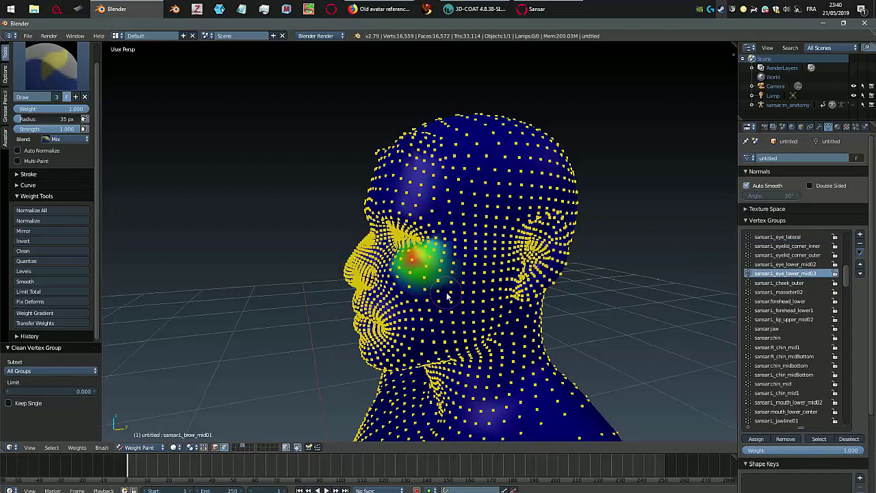
pyautogui.keyDown('shift'); pyautogui.click(433, 291); pyautogui.keyUp('shift')
pyautogui.click(433, 300)
pyautogui.keyDown('shift'); pyautogui.click(483, 282); pyautogui.keyUp('shift')
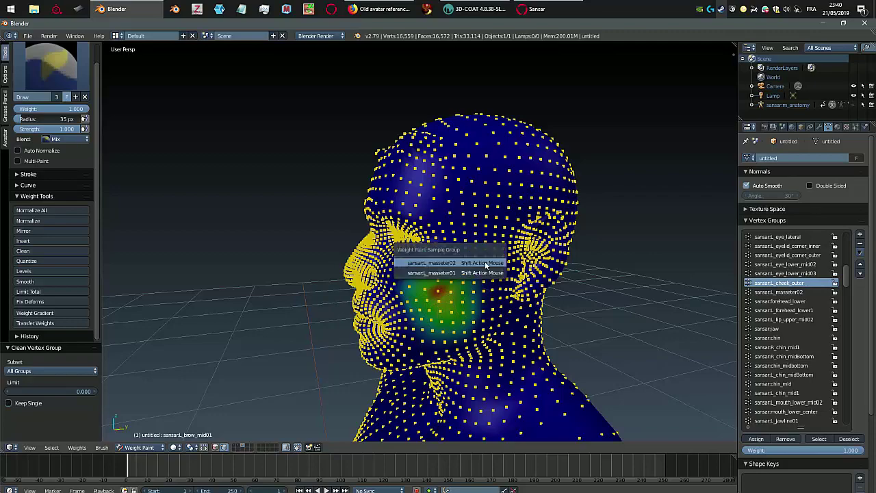
pyautogui.click(481, 275)
pyautogui.keyDown('shift'); pyautogui.click(513, 202); pyautogui.keyUp('shift')
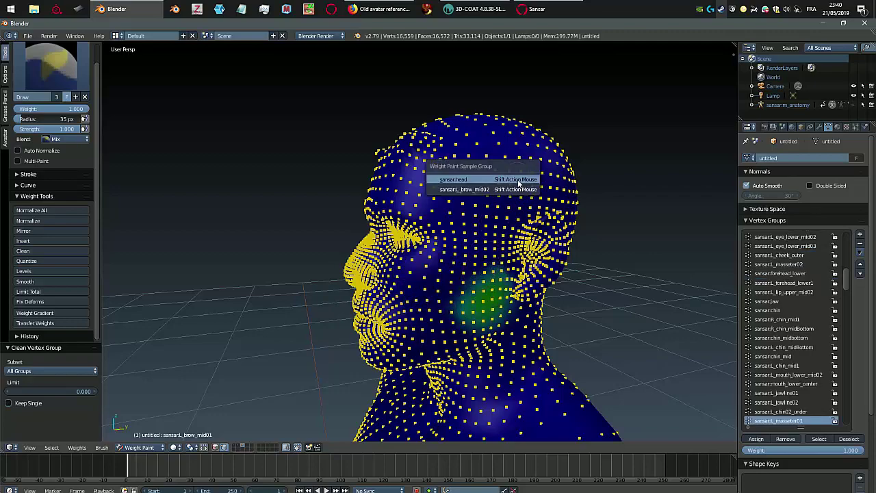
pyautogui.click(518, 182)
# - Sample weight groups on the body and left hand, including sansar:L_index_02, to inspect the finger weights
pyautogui.moveTo(499, 310); pyautogui.dragTo(96, 336, button='middle')
pyautogui.scroll(-2, 442, 336)
pyautogui.moveTo(223, 310)
pyautogui.mouseDown(button='middle')
pyautogui.moveTo(473, 344)
pyautogui.moveTo(507, 330)
pyautogui.moveTo(493, 326)
pyautogui.moveTo(487, 346)
pyautogui.moveTo(434, 317)
pyautogui.moveTo(334, 294)
pyautogui.moveTo(343, 313)
pyautogui.moveTo(338, 399)
pyautogui.moveTo(333, 297)
pyautogui.moveTo(312, 334)
pyautogui.moveTo(195, 295)
pyautogui.mouseUp(button='middle')
pyautogui.scroll(-3, 507, 331)
pyautogui.keyDown('shift'); pyautogui.rightClick(492, 325); pyautogui.keyUp('shift')
pyautogui.click(491, 326)
pyautogui.keyDown('shift'); pyautogui.click(332, 294); pyautogui.keyUp('shift')
pyautogui.click(332, 293)
pyautogui.click(339, 426)
pyautogui.scroll(-3, 362, 406)
pyautogui.keyDown('shift'); pyautogui.click(313, 283); pyautogui.keyUp('shift')
pyautogui.click(313, 283)
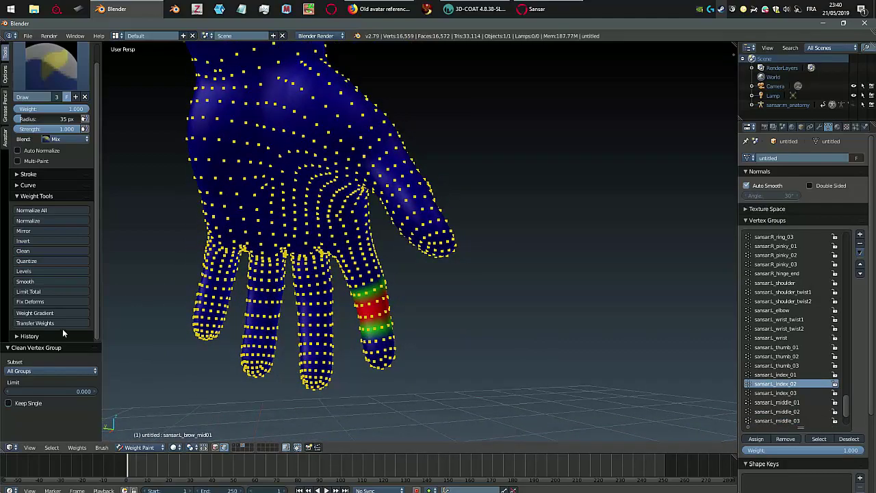
pyautogui.moveTo(274, 336); pyautogui.dragTo(347, 338, button='middle')
pyautogui.scroll(1, 346, 338)
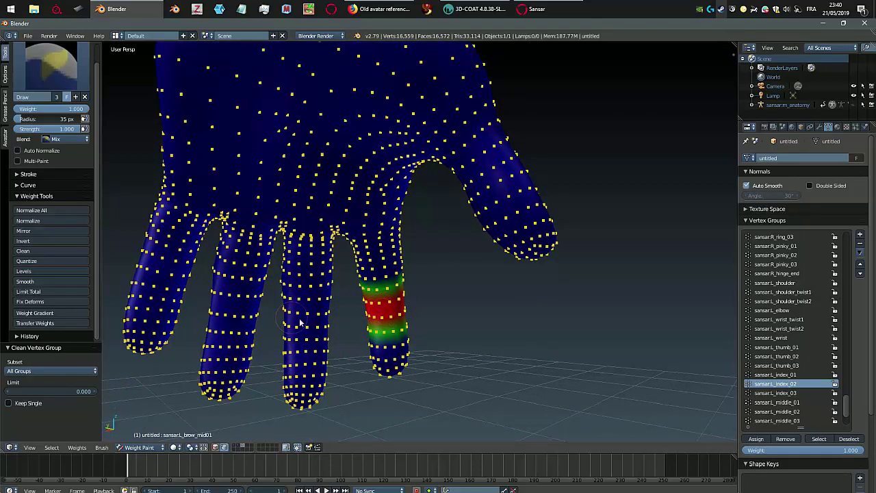
# - Sample the left upper lip and mouth groups, including sansar:L_lip_upperTop_mid01 and sansar:L_mouth_upper_mid02, to inspect the facial weights
pyautogui.moveTo(323, 326); pyautogui.dragTo(387, 277, button='middle')
pyautogui.scroll(3, 479, 291)
pyautogui.scroll(-8, 431, 299)
pyautogui.keyDown('shift'); pyautogui.click(450, 272); pyautogui.keyUp('shift')
pyautogui.click(448, 273)
pyautogui.keyDown('shift'); pyautogui.click(384, 280); pyautogui.keyUp('shift')
pyautogui.click(379, 286)
pyautogui.keyDown('shift'); pyautogui.click(375, 291); pyautogui.keyUp('shift')
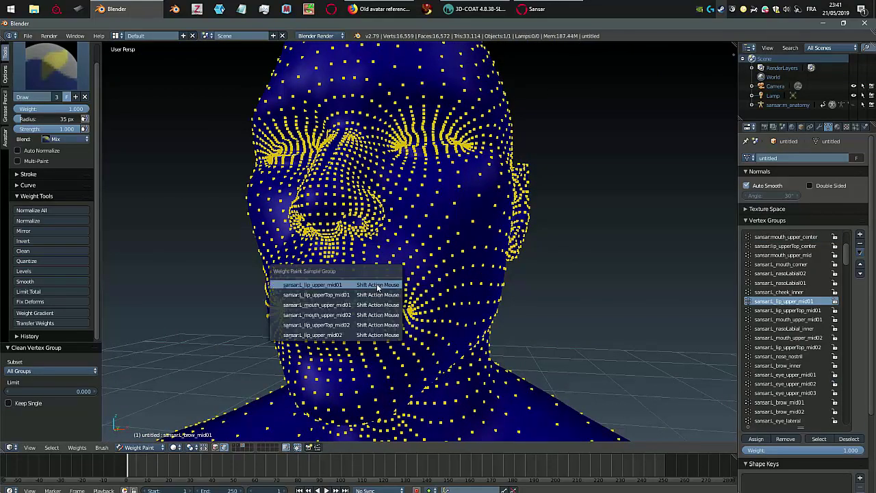
pyautogui.click(373, 295)
pyautogui.keyDown('shift'); pyautogui.click(404, 301); pyautogui.keyUp('shift')
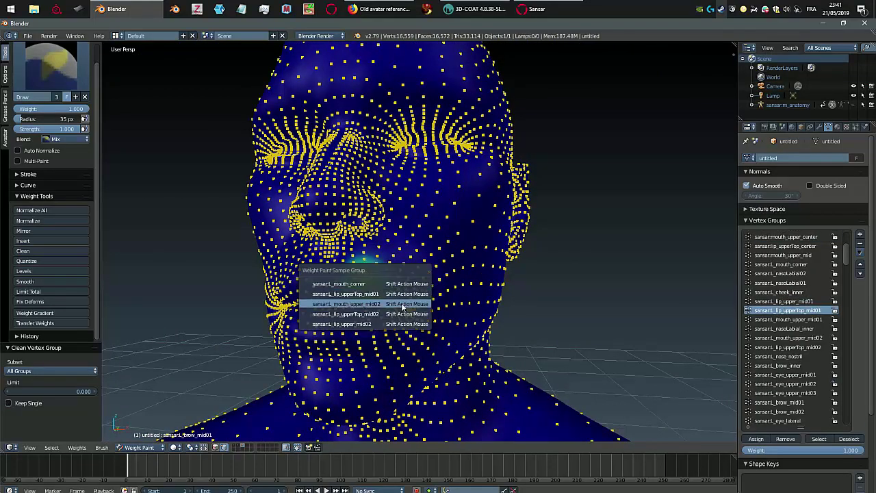
pyautogui.click(404, 313)
pyautogui.moveTo(403, 313)
pyautogui.mouseDown(button='middle')
pyautogui.moveTo(407, 332)
pyautogui.moveTo(396, 339)
pyautogui.moveTo(392, 311)
pyautogui.moveTo(407, 328)
pyautogui.mouseUp(button='middle')
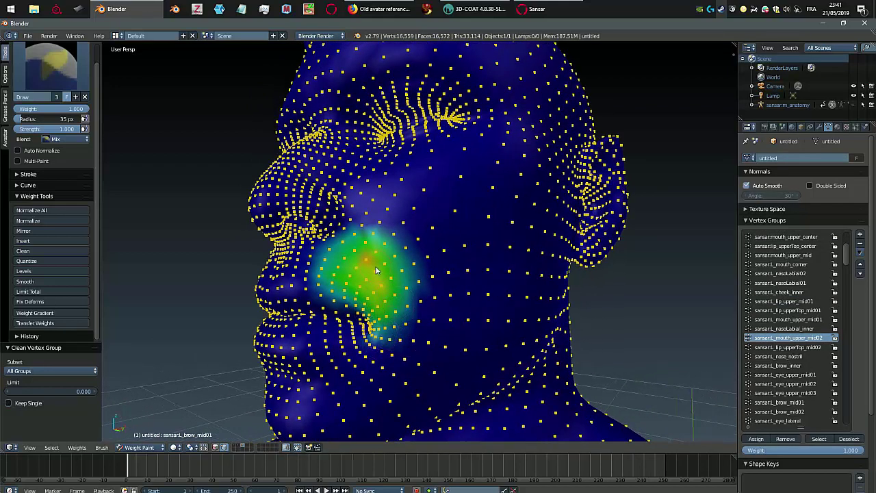
pyautogui.moveTo(401, 338); pyautogui.dragTo(428, 334, button='middle')
pyautogui.moveTo(417, 302); pyautogui.dragTo(455, 300, button='middle')
pyautogui.scroll(-6, 403, 274)
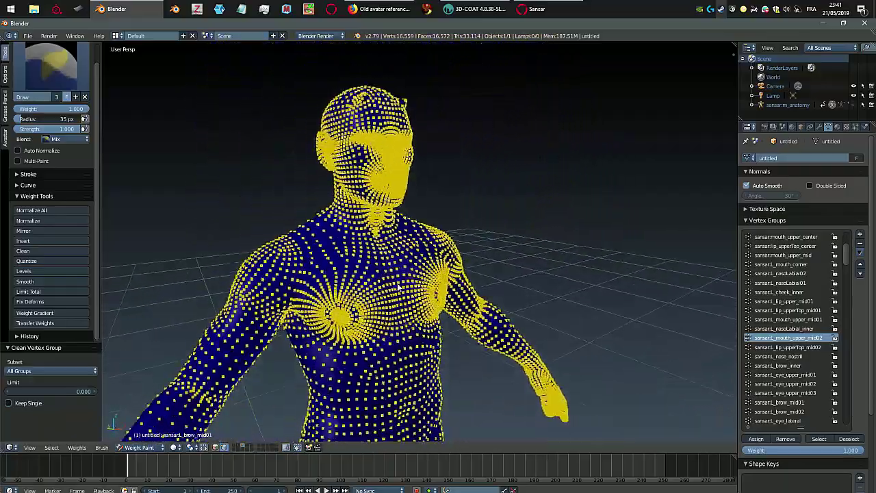
# - Return to Object Mode, display only layer 2, and unhide the sansar:m_anatomy armature
pyautogui.hotkey('ctrl', 'Tab')
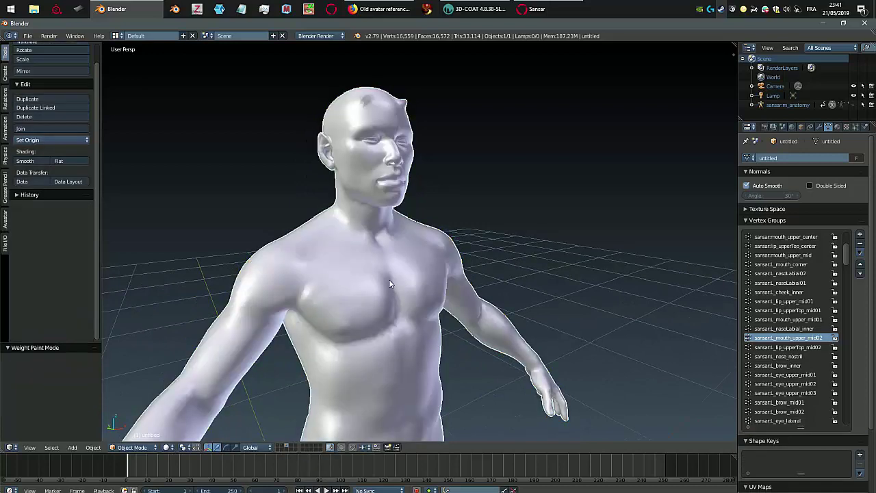
pyautogui.hotkey('shift', '3')
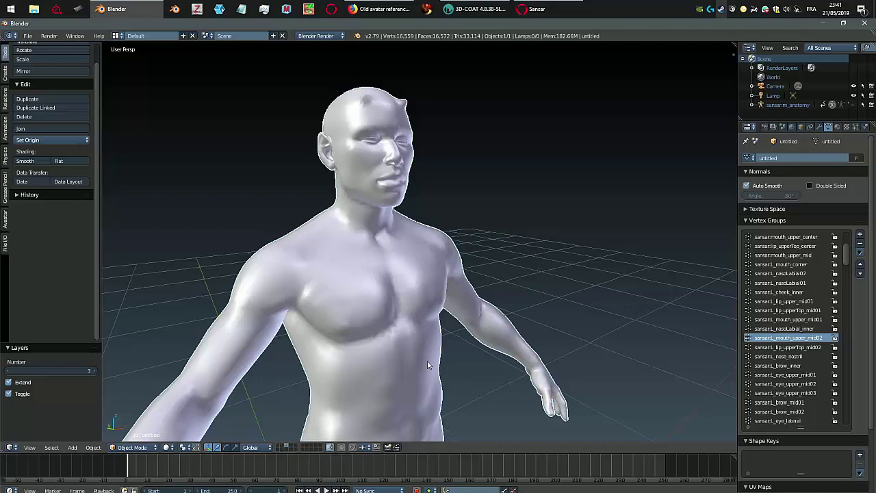
pyautogui.hotkey('shift', '2')
pyautogui.moveTo(530, 257); pyautogui.dragTo(479, 293, button='middle')
pyautogui.press('2')
pyautogui.scroll(3, 492, 288)
pyautogui.click(853, 105)
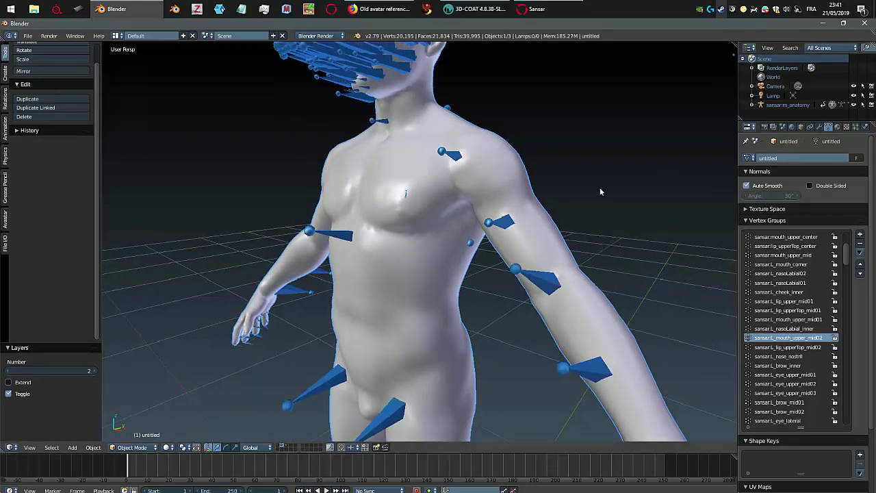
# - Select the original sansar:Male_Base_Head.001 body mesh on layer 2 and hide it
pyautogui.moveTo(600, 187); pyautogui.dragTo(451, 106, button='middle')
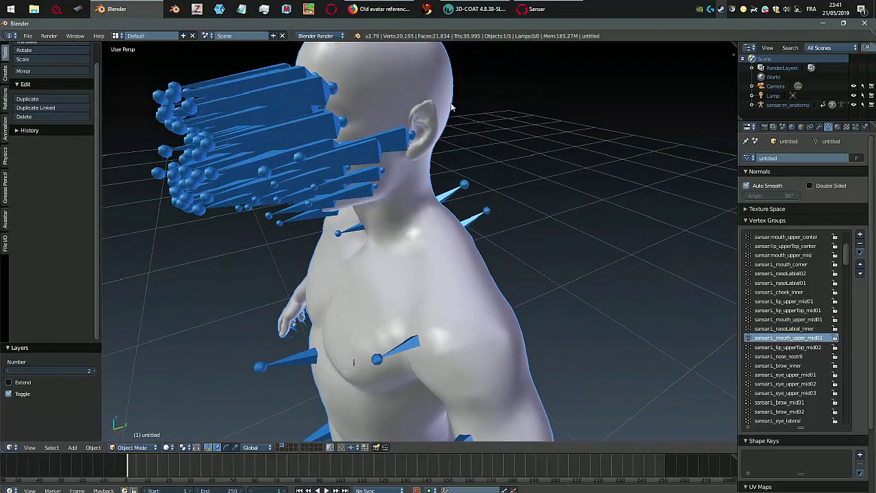
pyautogui.rightClick(427, 71)
pyautogui.moveTo(427, 72); pyautogui.dragTo(436, 134, button='middle')
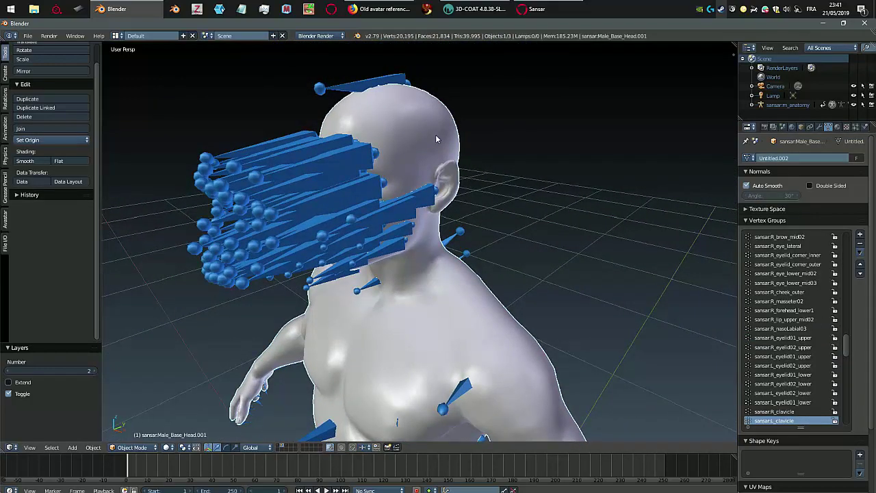
pyautogui.press('h')
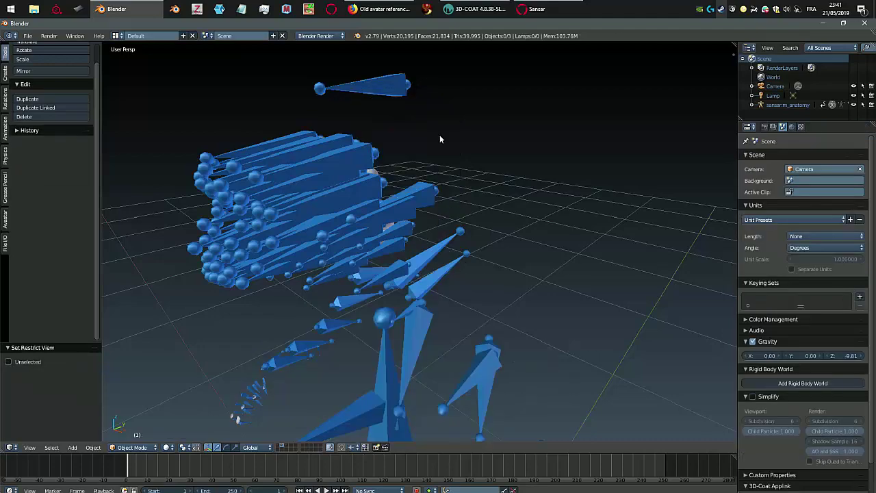
# - Select the sansar:m_anatomy armature together with the sansar:Male_Base_Head mesh
pyautogui.moveTo(439, 135); pyautogui.dragTo(435, 278, button='middle')
pyautogui.rightClick(322, 187)
pyautogui.press('a')
pyautogui.scroll(5, 399, 242)
pyautogui.keyDown('shift'); pyautogui.rightClick(362, 228); pyautogui.keyUp('shift')
pyautogui.scroll(-5, 401, 256)
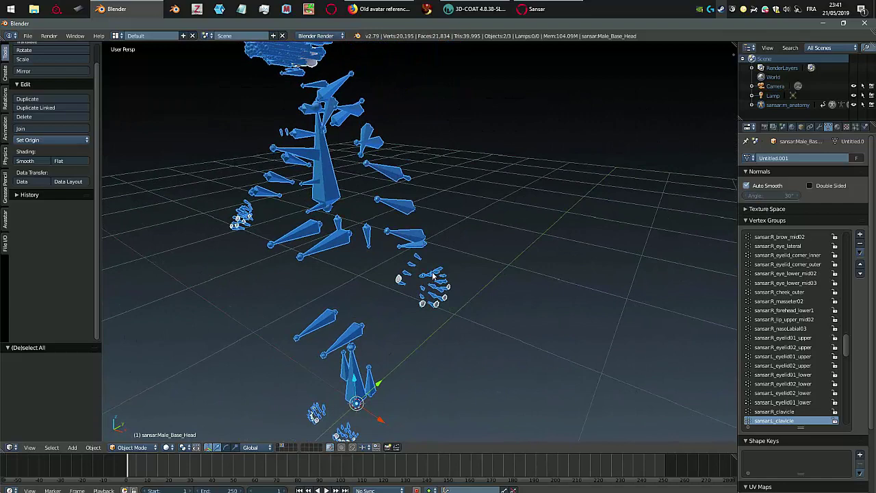
# - Show layer 3 as well and add the custom body mesh to the selection, making it the active object
pyautogui.hotkey('shift', '3')
pyautogui.keyDown('shift'); pyautogui.moveTo(433, 205); pyautogui.dragTo(434, 238, button='middle'); pyautogui.keyUp('shift')
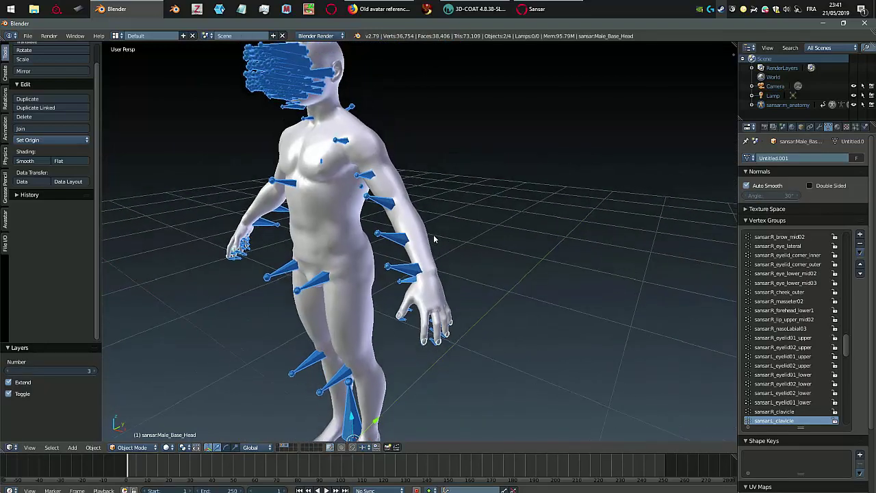
pyautogui.scroll(3, 434, 239)
pyautogui.keyDown('shift'); pyautogui.moveTo(370, 124); pyautogui.dragTo(392, 211, button='middle'); pyautogui.keyUp('shift')
pyautogui.keyDown('shift'); pyautogui.rightClick(394, 186); pyautogui.keyUp('shift')
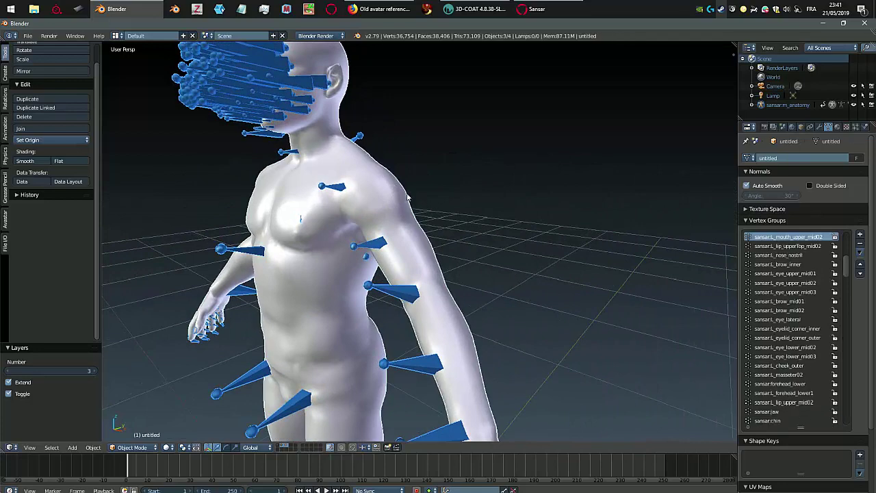
pyautogui.scroll(-4, 444, 214)
pyautogui.moveTo(453, 230); pyautogui.dragTo(331, 175, button='middle')
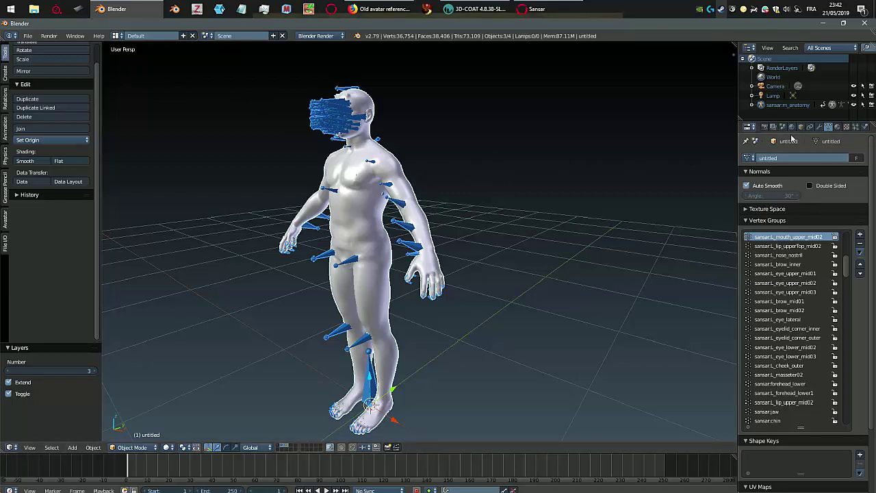
# - Add a new texture in the fourth slot of M01_Skintone_Body.001 and load untitled_M01_Skintone_Body_reflection.tga from the desktop
pyautogui.click(838, 128)
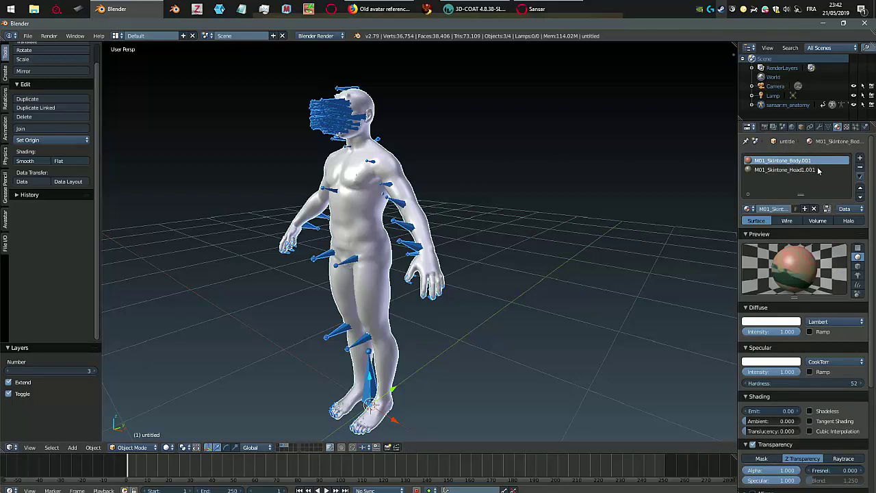
pyautogui.click(846, 128)
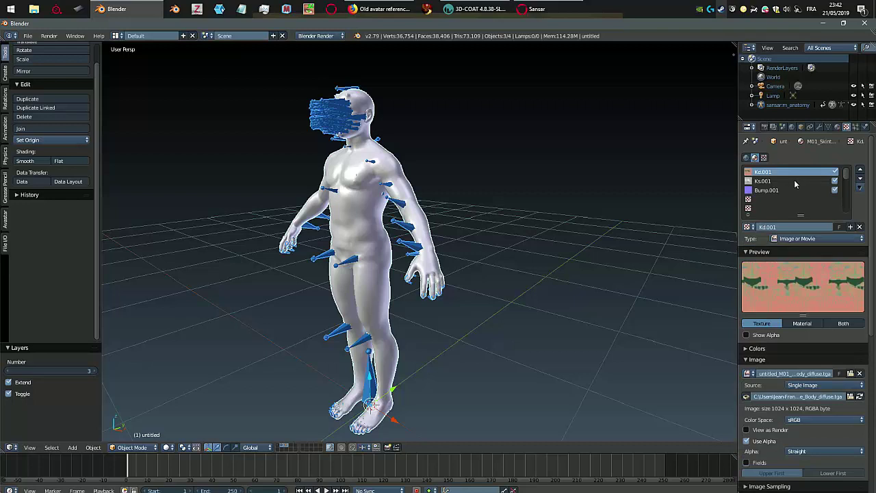
pyautogui.click(775, 199)
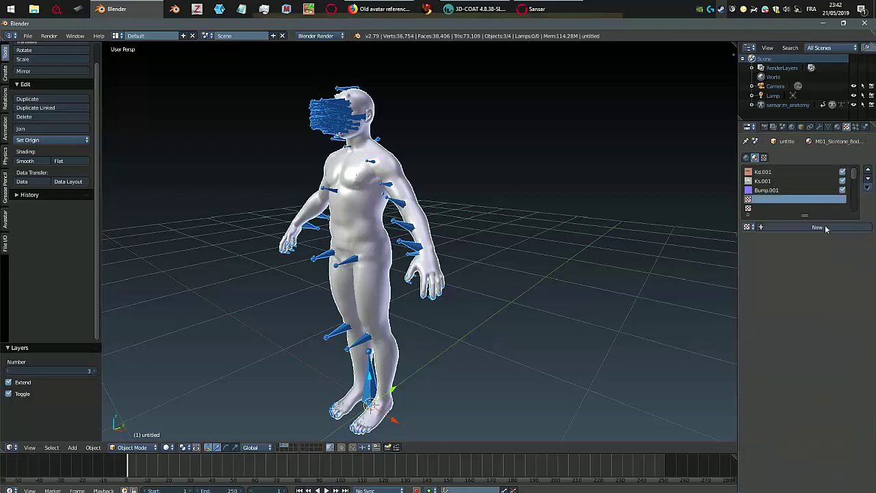
pyautogui.click(825, 226)
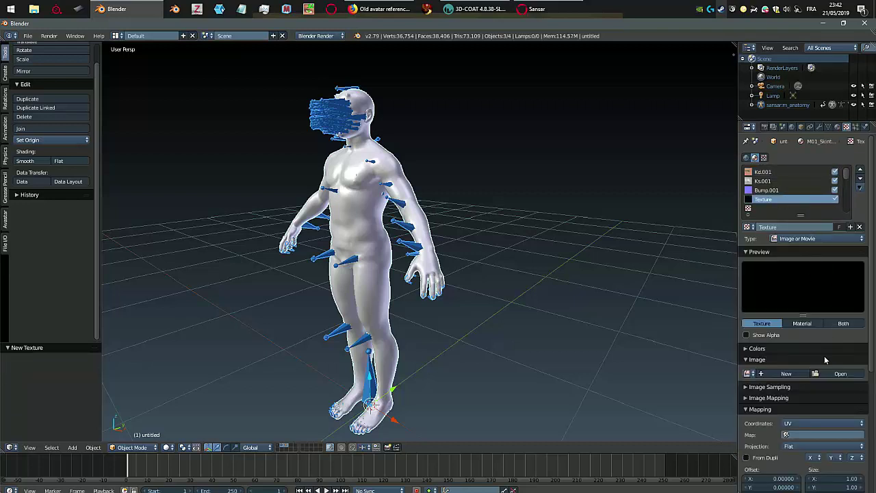
pyautogui.click(840, 374)
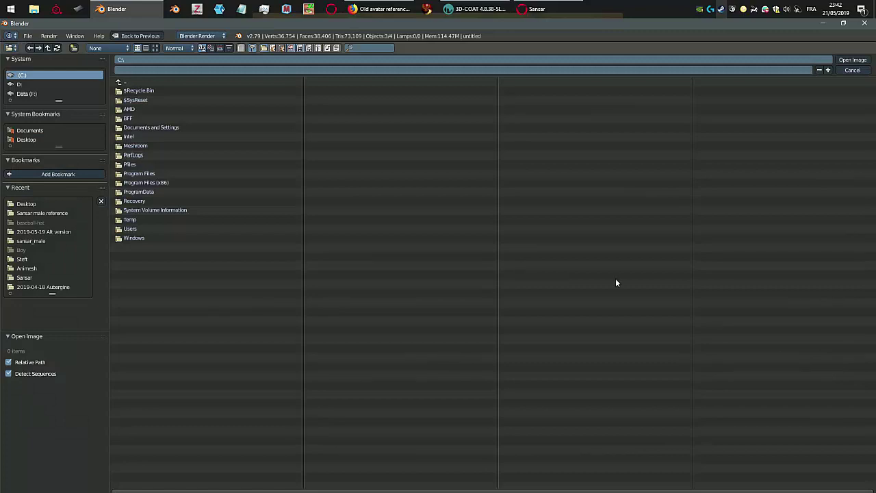
pyautogui.click(31, 142)
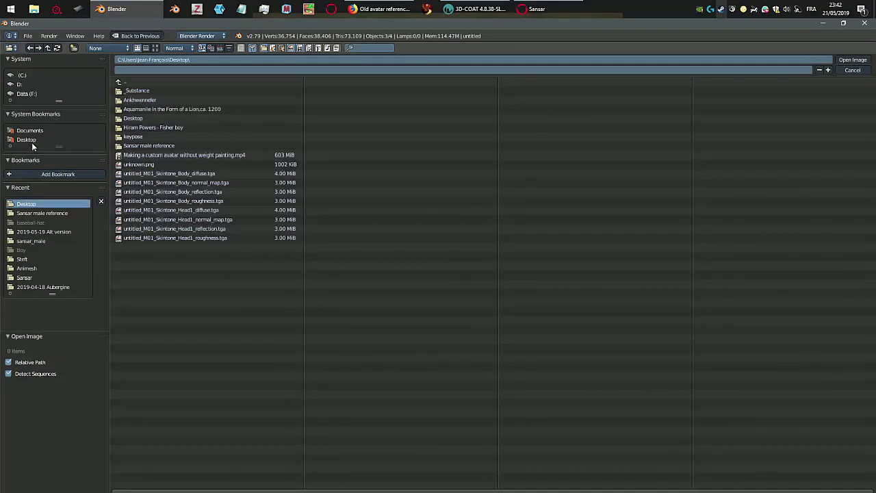
pyautogui.click(178, 194)
pyautogui.doubleClick(204, 194)
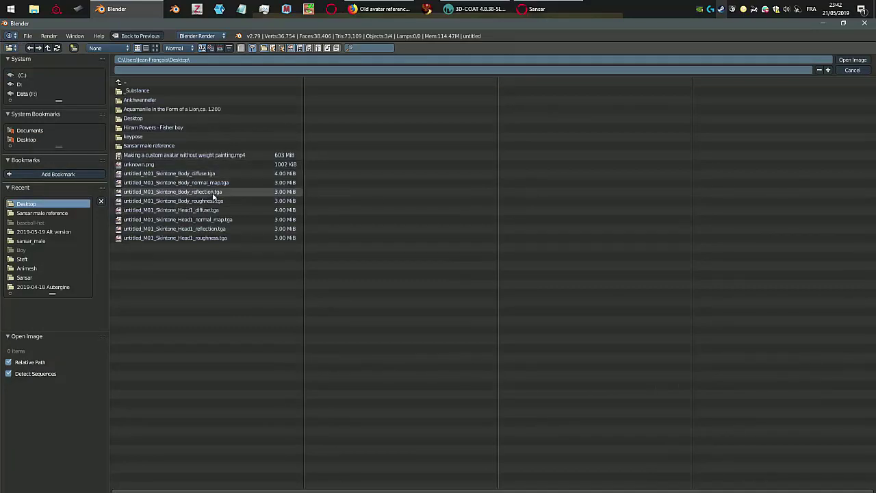
# - Make the body reflection texture influence Mirror instead of diffuse Color
pyautogui.scroll(-4, 810, 418)
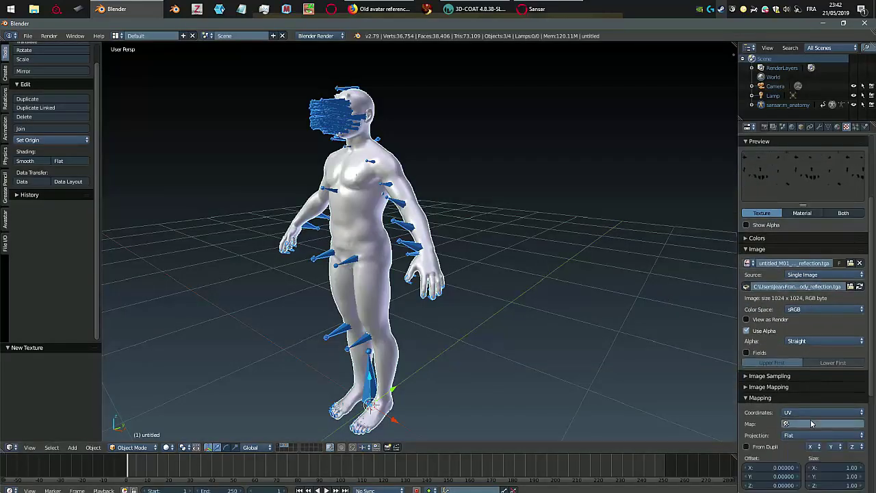
pyautogui.scroll(-10, 818, 381)
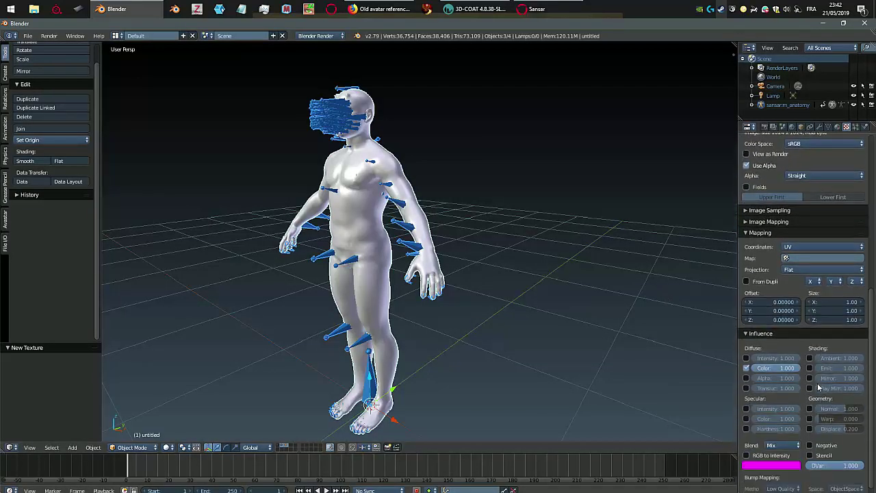
pyautogui.click(745, 357)
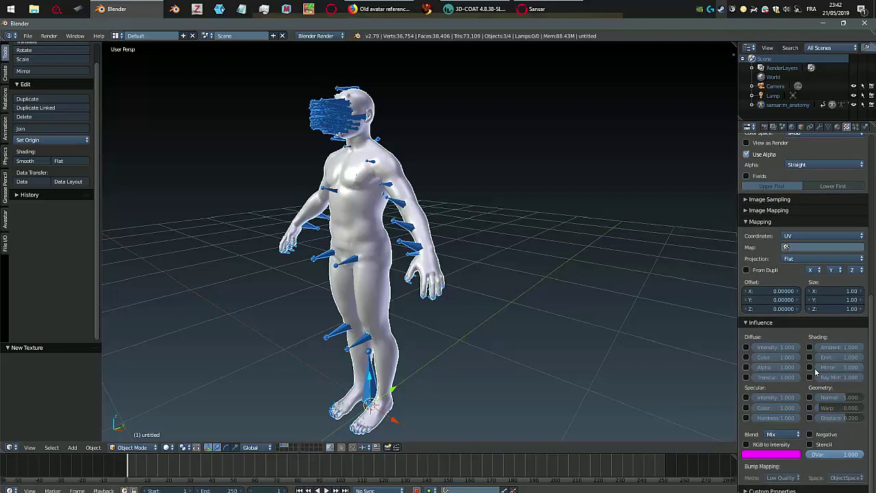
pyautogui.click(810, 367)
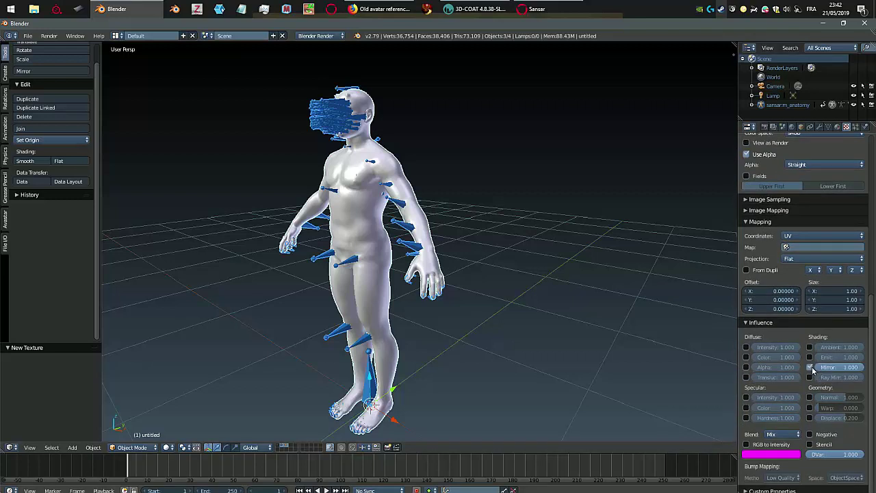
# - Add a new texture in the fourth slot of M01_Skintone_Head1.001 and load untitled_M01_Skintone_Head1_reflection.tga from the desktop
pyautogui.click(838, 129)
pyautogui.click(807, 169)
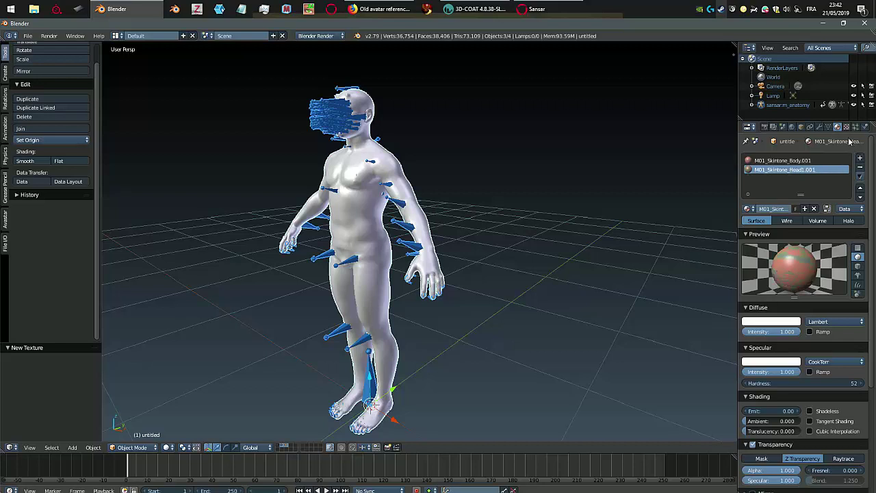
pyautogui.click(846, 127)
pyautogui.scroll(10, 828, 184)
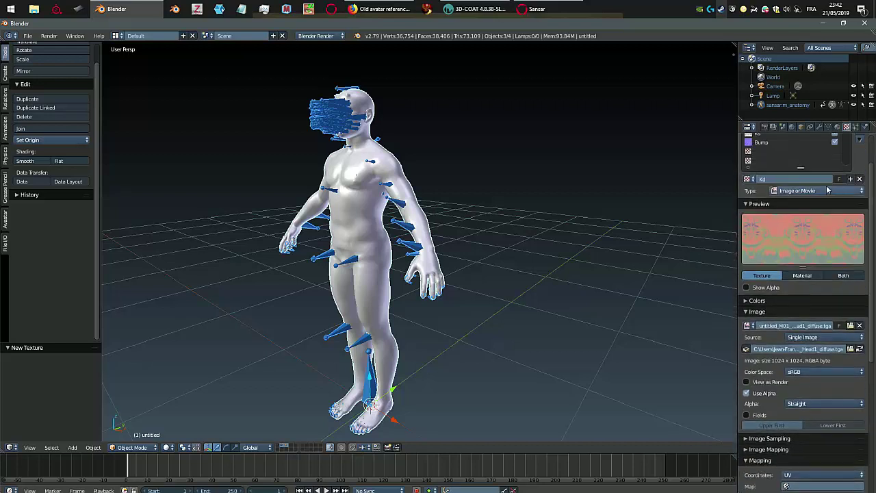
pyautogui.click(794, 169)
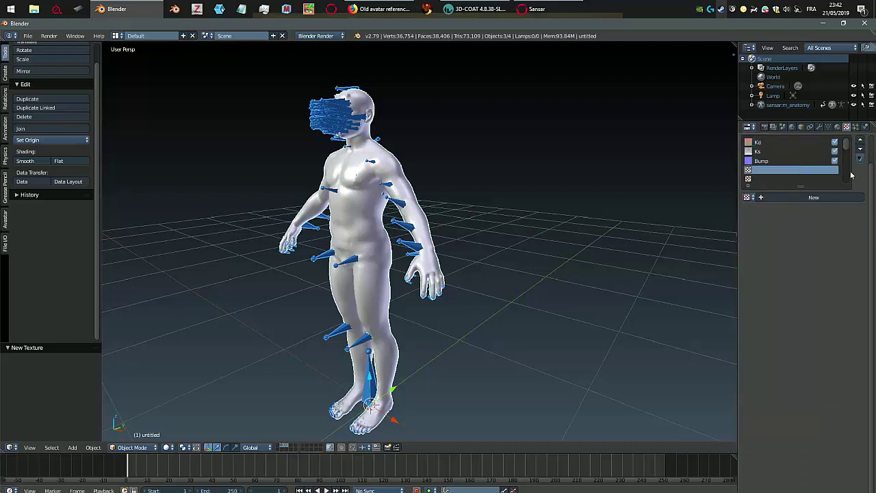
pyautogui.click(817, 197)
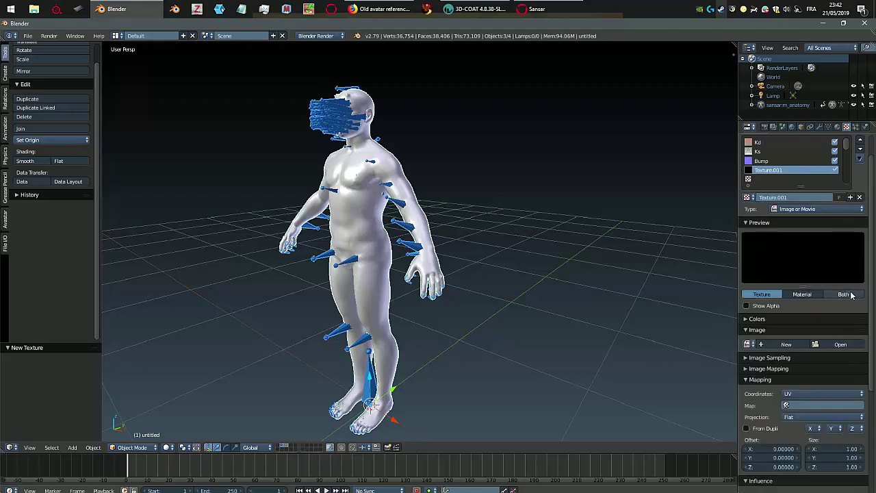
pyautogui.click(842, 344)
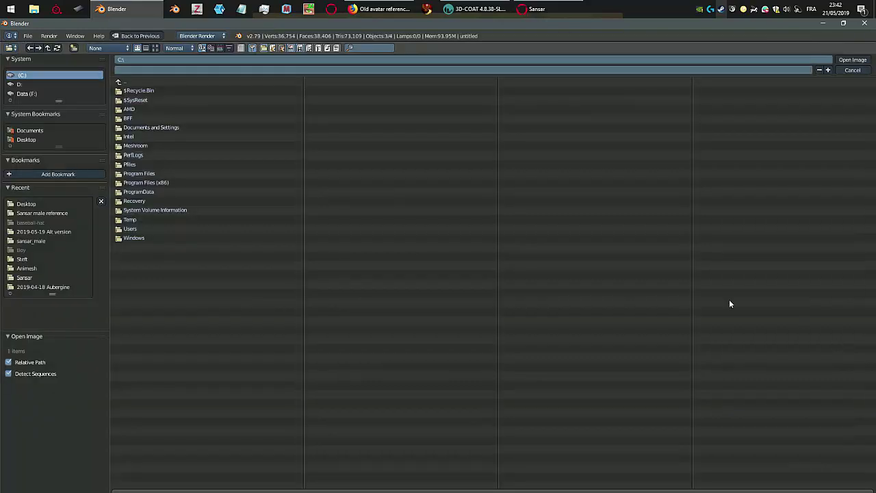
pyautogui.click(26, 139)
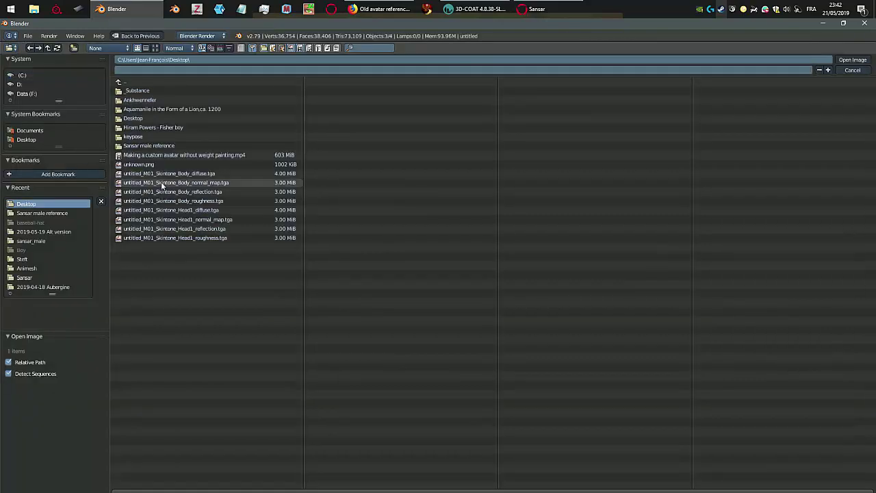
pyautogui.doubleClick(212, 229)
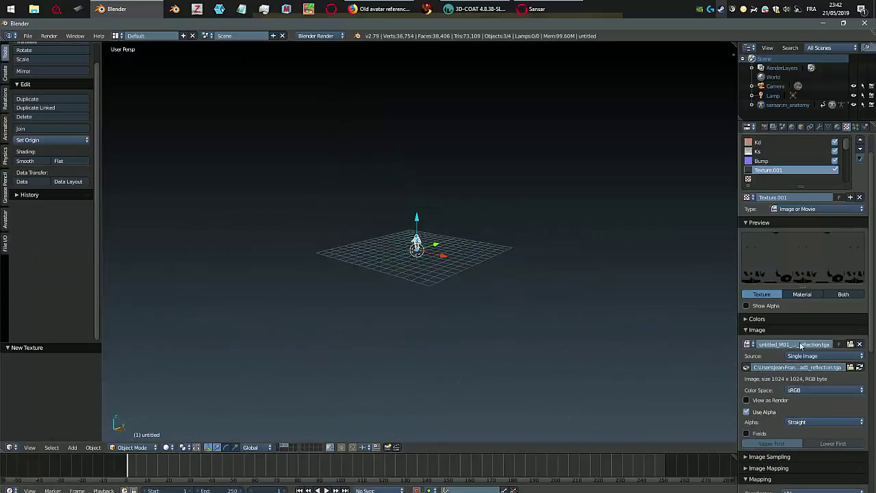
# - Make the head reflection texture influence Mirror instead of diffuse Color
pyautogui.scroll(-9, 819, 356)
pyautogui.scroll(2, 452, 219)
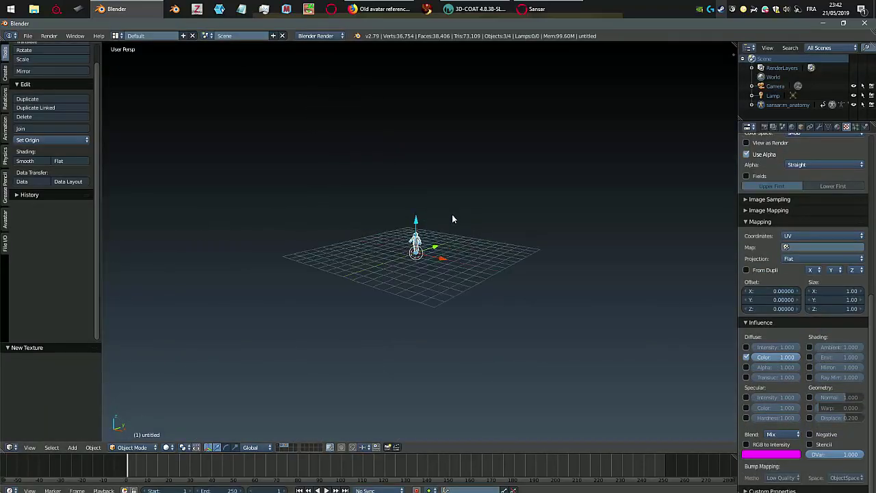
pyautogui.scroll(10, 451, 219)
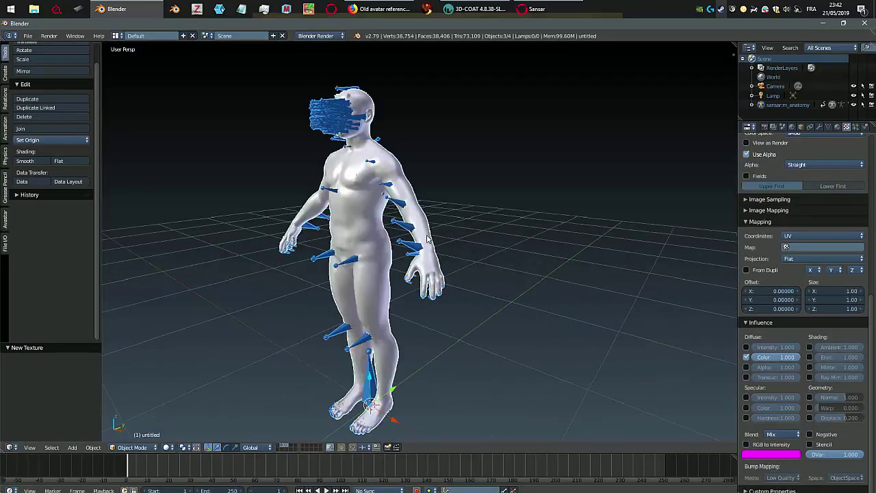
pyautogui.click(747, 357)
pyautogui.click(809, 366)
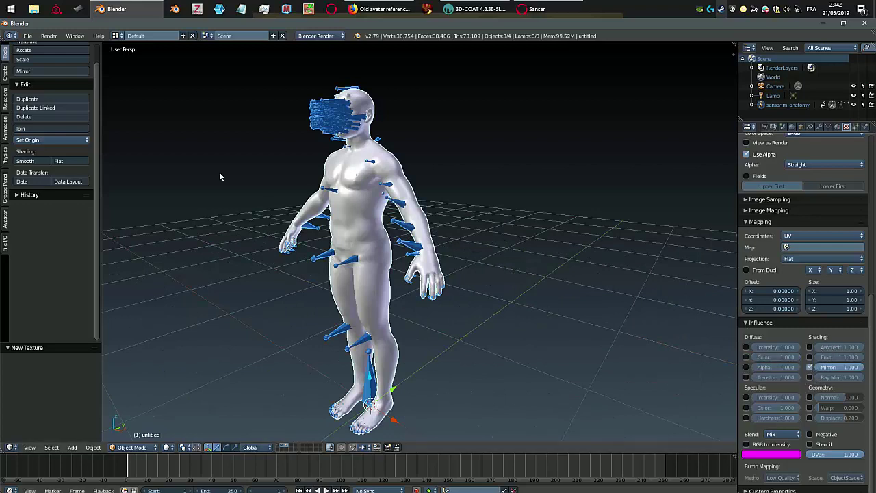
# - Export the avatar with its armature as FBX, overwriting untitled.fbx on the desktop
pyautogui.click(27, 36)
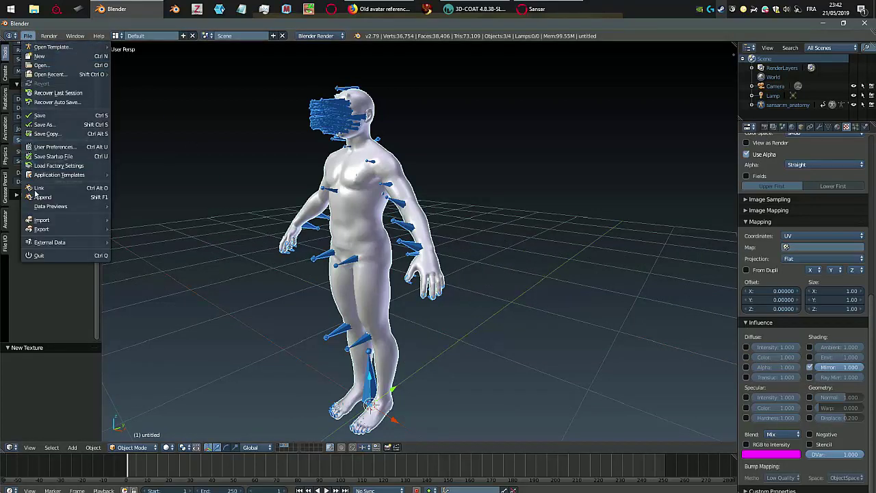
pyautogui.moveTo(49, 228)
pyautogui.click(166, 262)
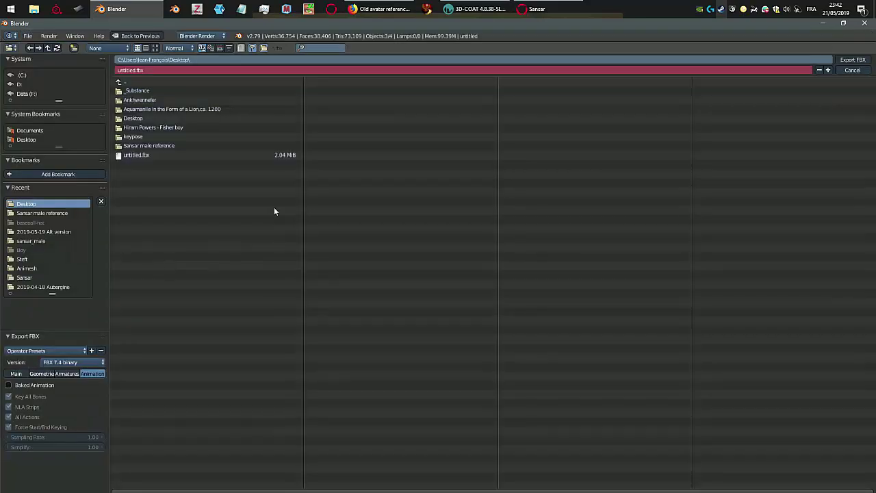
pyautogui.click(143, 156)
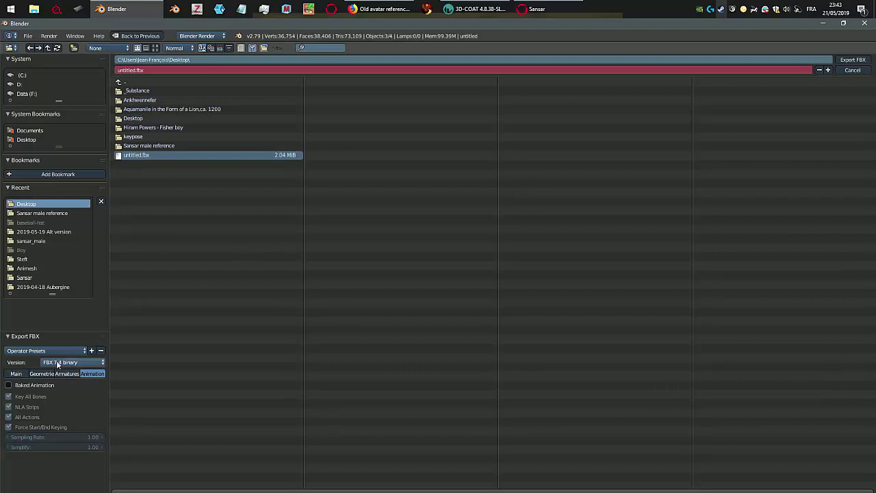
pyautogui.click(16, 373)
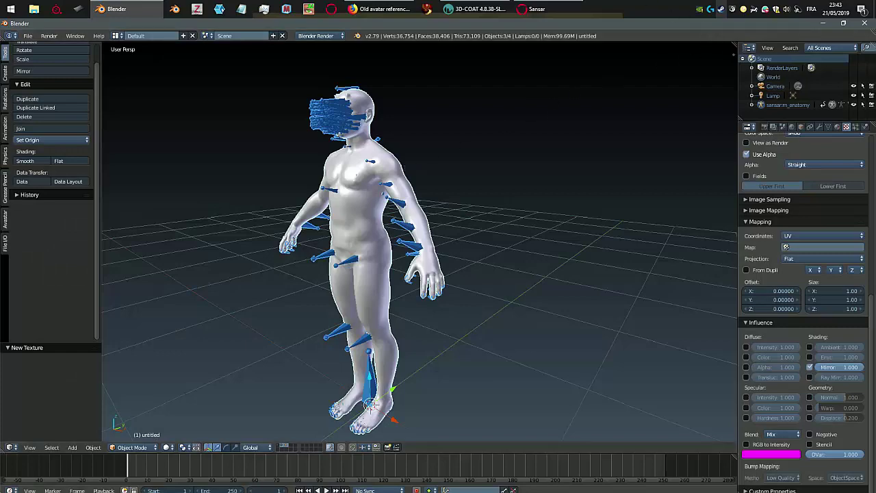
# - Switch to Sansar, choose untitled.fbx from the desktop as the avatar mesh to import, and open its materials settings
pyautogui.click(540, 9)
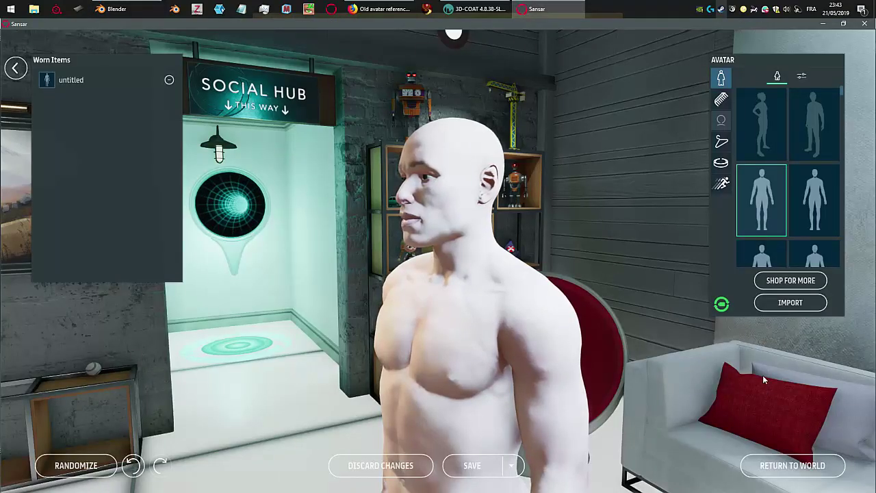
pyautogui.moveTo(514, 335); pyautogui.dragTo(575, 339)
pyautogui.moveTo(575, 342); pyautogui.dragTo(806, 332, button='right')
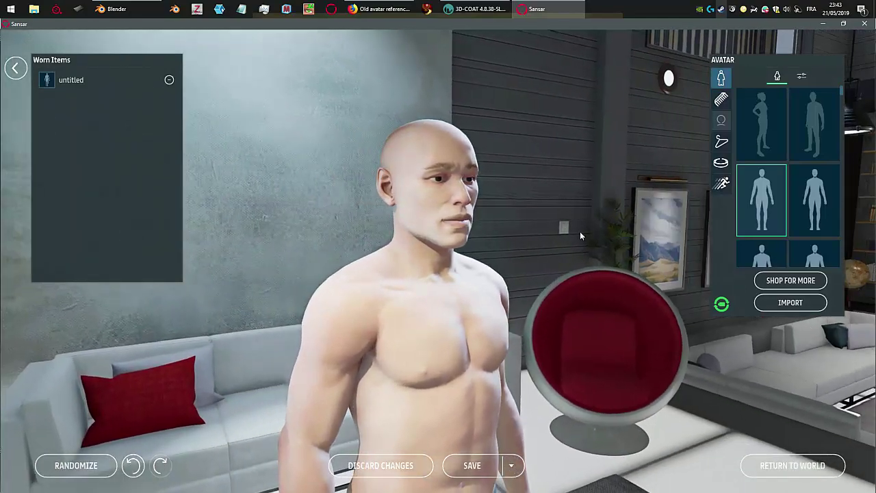
pyautogui.moveTo(579, 232); pyautogui.dragTo(318, 219, button='right')
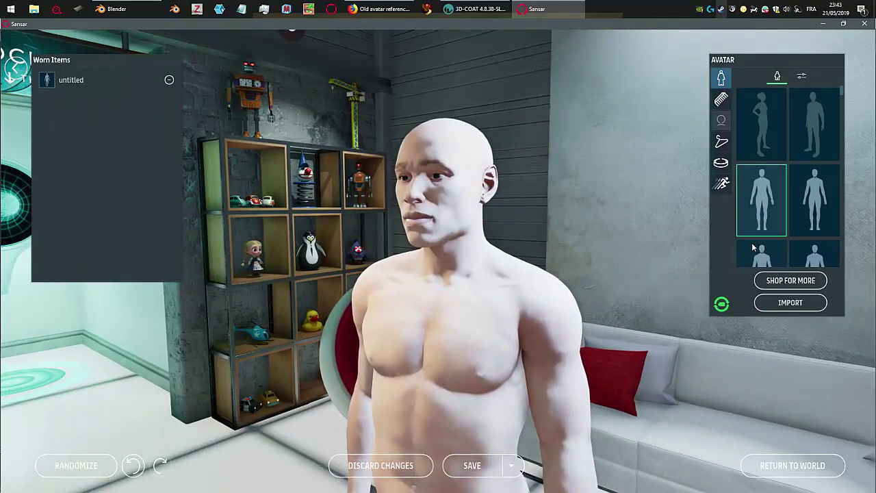
pyautogui.click(793, 303)
pyautogui.click(792, 131)
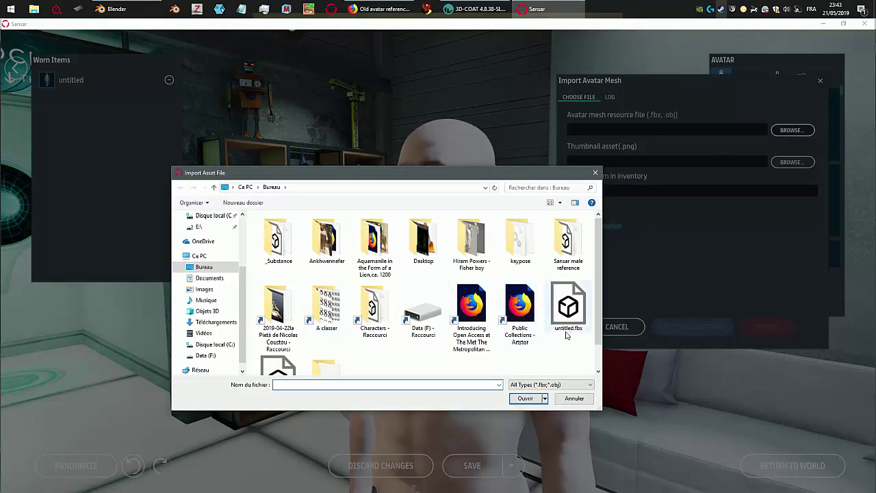
pyautogui.doubleClick(568, 308)
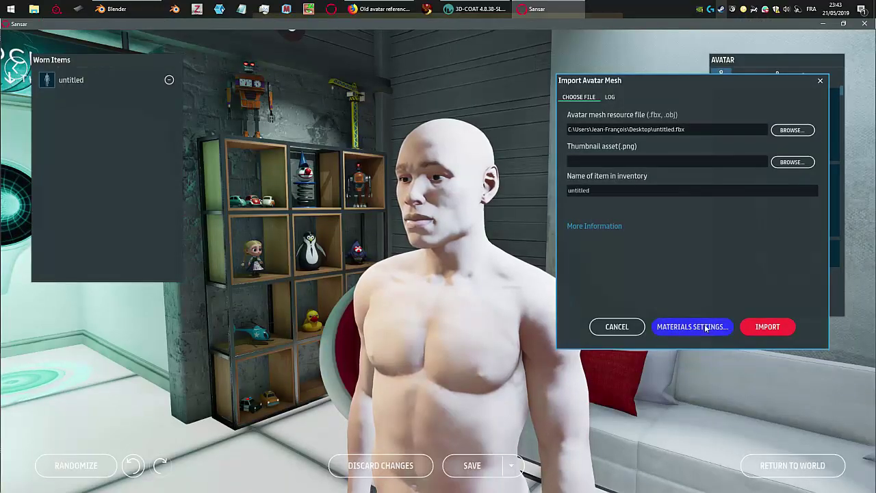
pyautogui.click(693, 326)
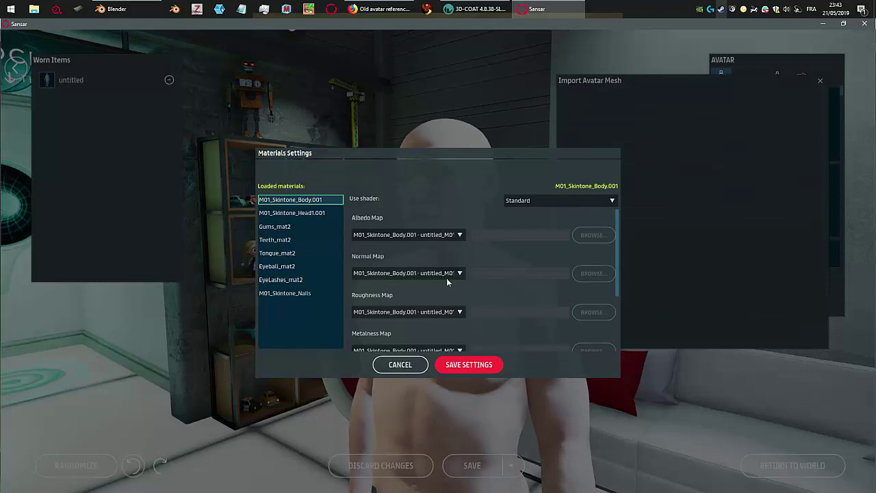
# - Tint the M01_Skintone_Nails material dark teal, with R 25, G 131, B 114
pyautogui.click(301, 293)
pyautogui.scroll(-3, 471, 315)
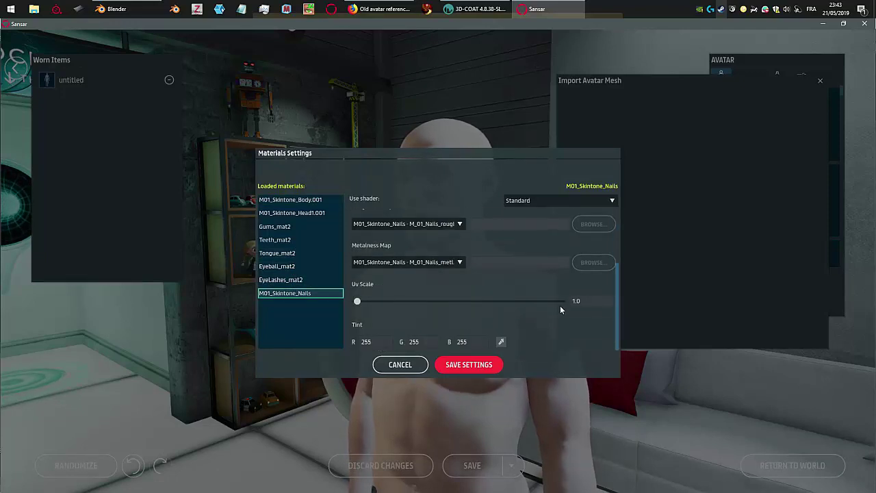
pyautogui.click(502, 340)
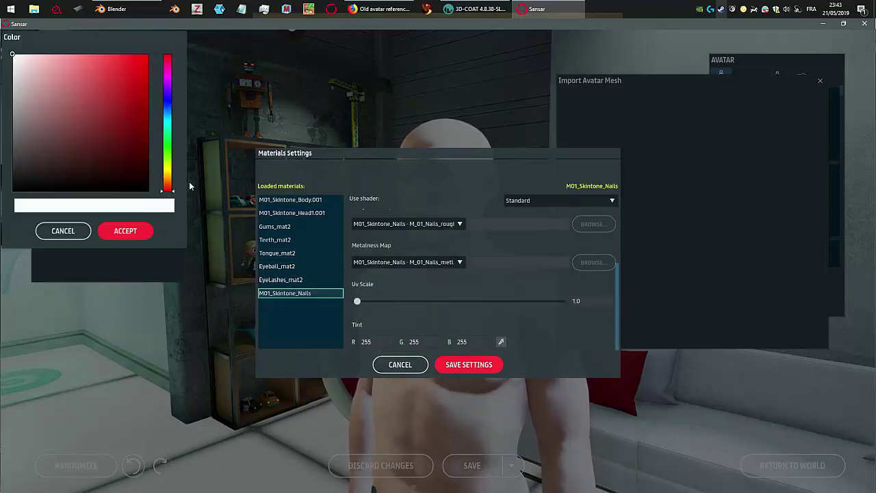
pyautogui.moveTo(165, 124)
pyautogui.mouseDown()
pyautogui.moveTo(167, 114)
pyautogui.moveTo(171, 127)
pyautogui.moveTo(123, 120)
pyautogui.mouseUp()
pyautogui.click(136, 115)
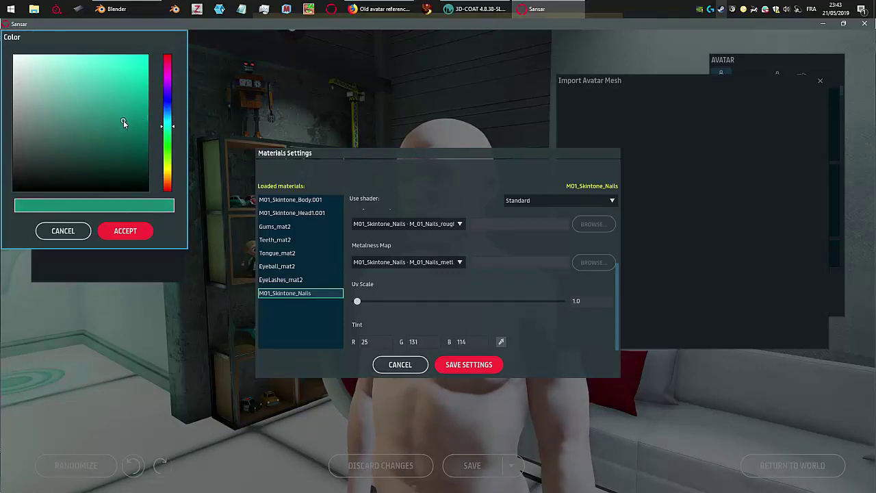
pyautogui.click(122, 230)
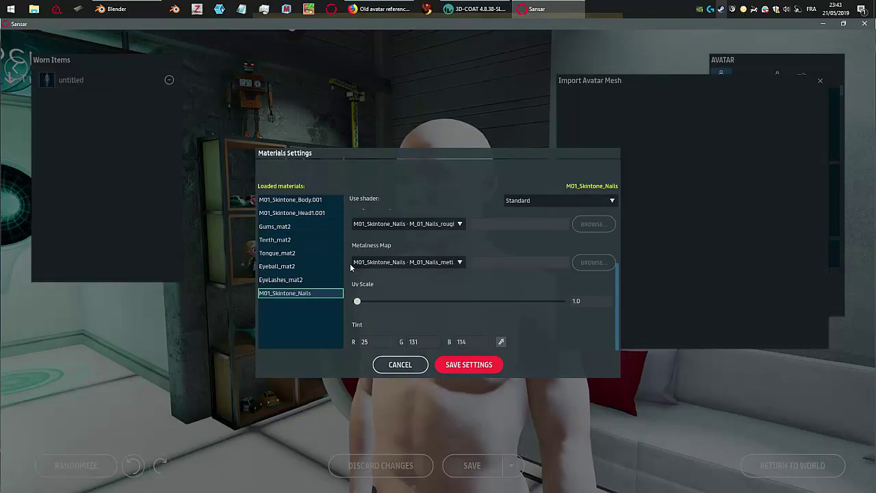
# - Set the shader of both M01_Skintone_Body.001 and M01_Skintone_Head1.001 to Standard + Alpha Mask
pyautogui.click(314, 201)
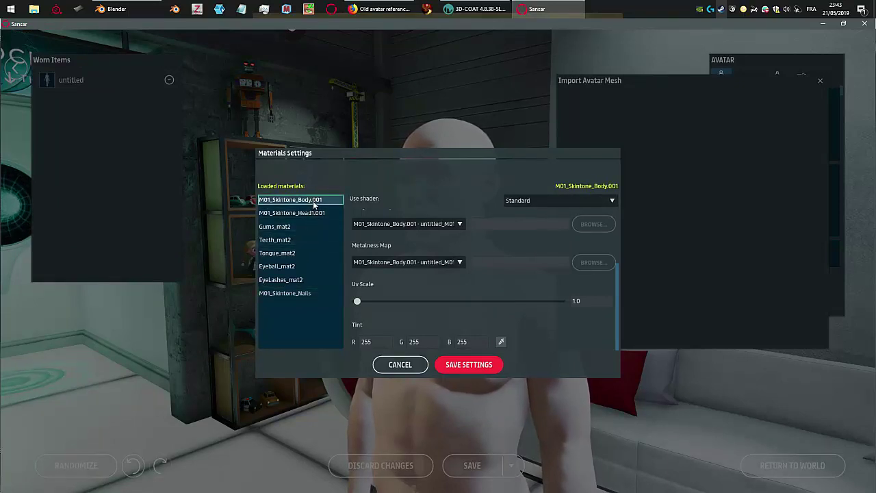
pyautogui.click(531, 202)
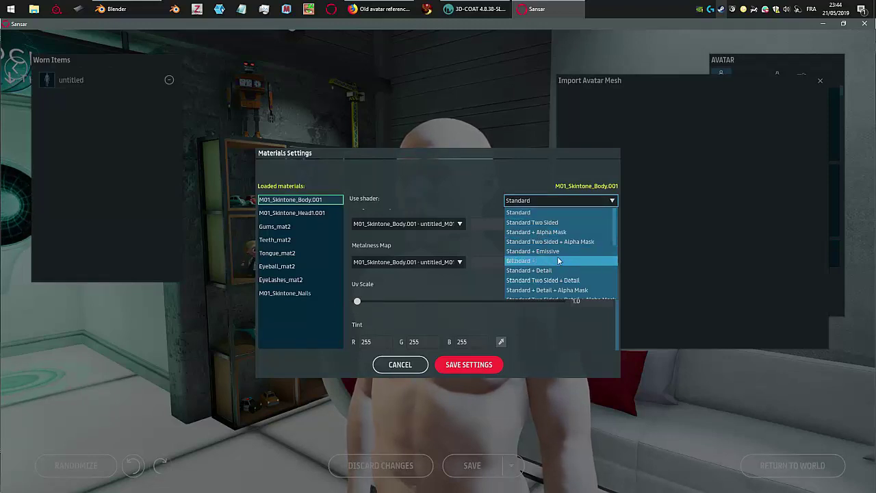
pyautogui.click(560, 233)
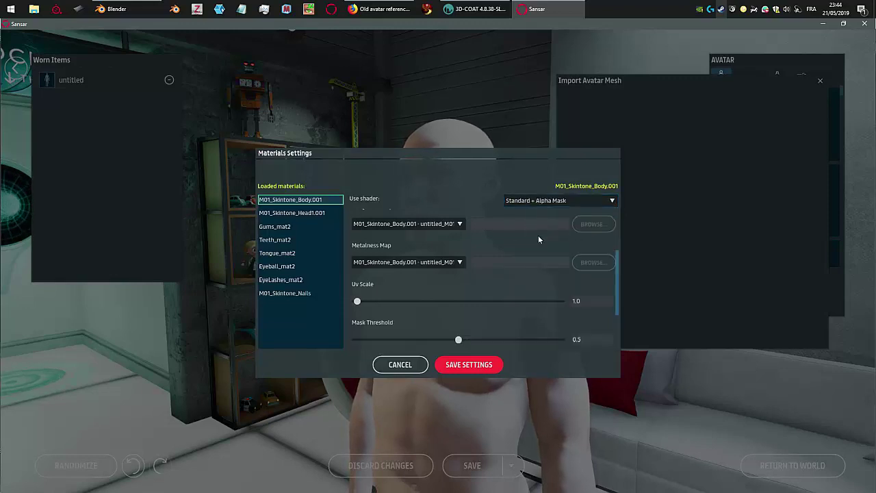
pyautogui.click(320, 212)
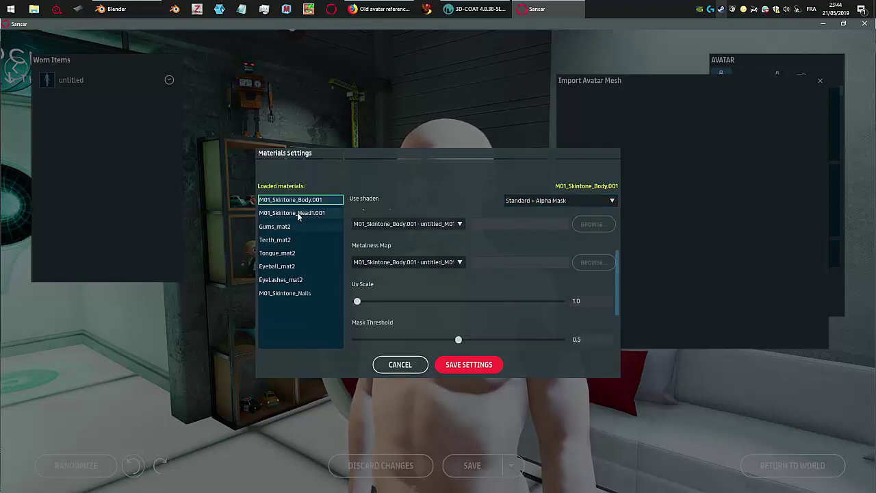
pyautogui.click(528, 200)
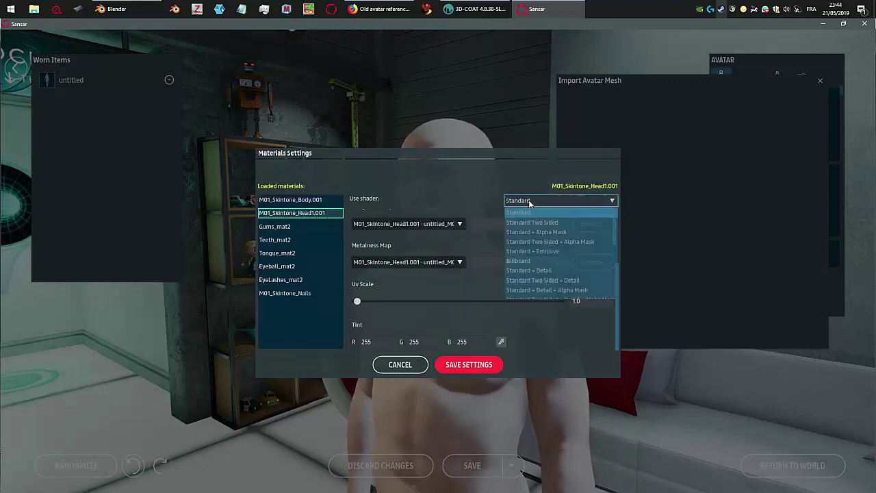
pyautogui.click(557, 233)
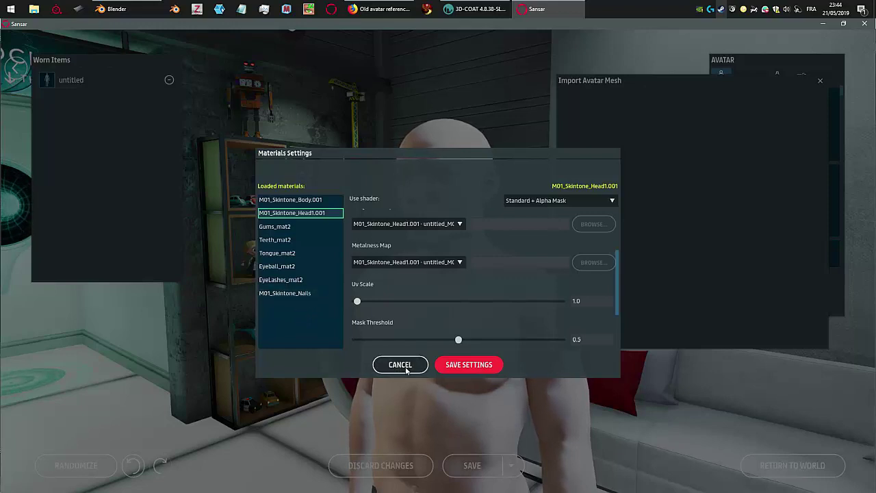
# - Save the materials settings and import untitled.fbx as an avatar item named untitled
pyautogui.click(469, 364)
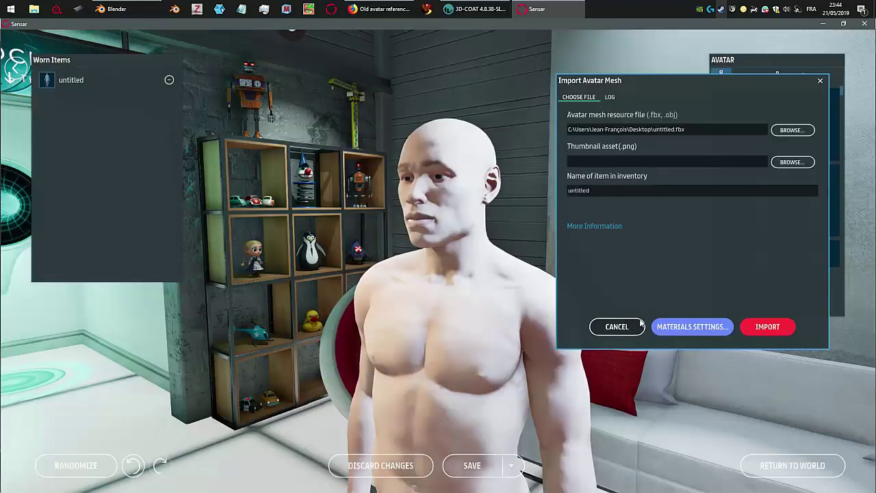
pyautogui.click(767, 327)
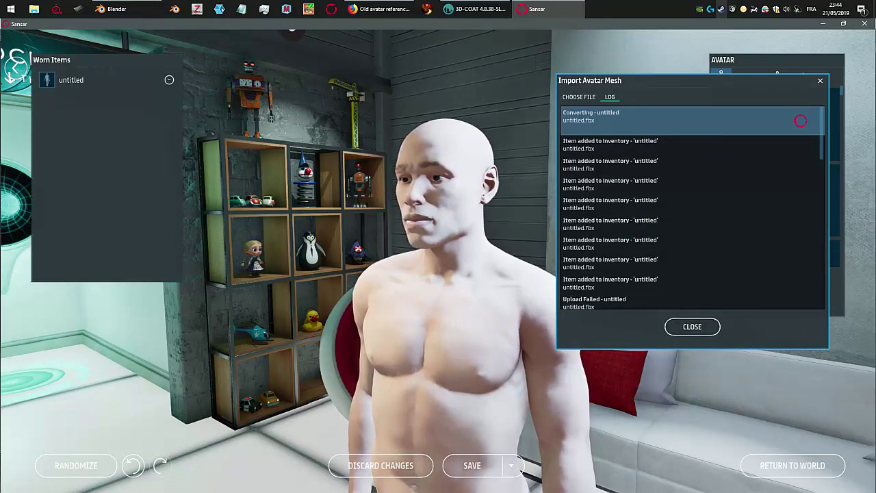
pyautogui.click(774, 10)
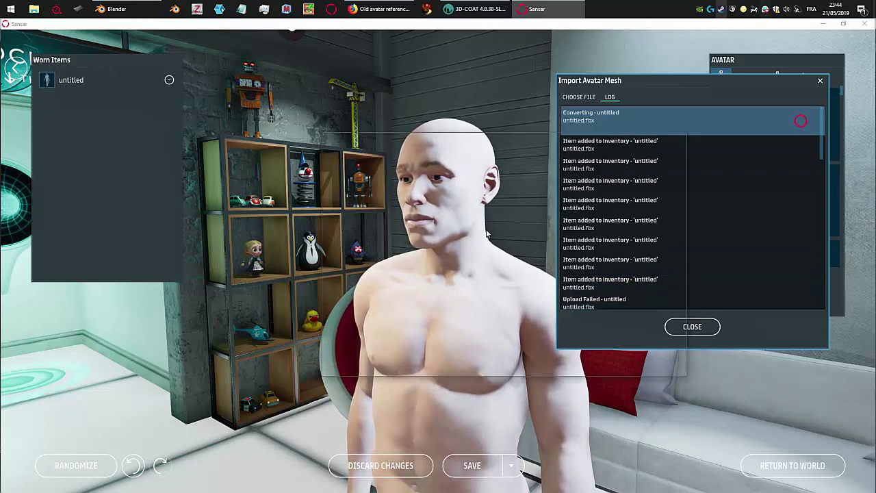